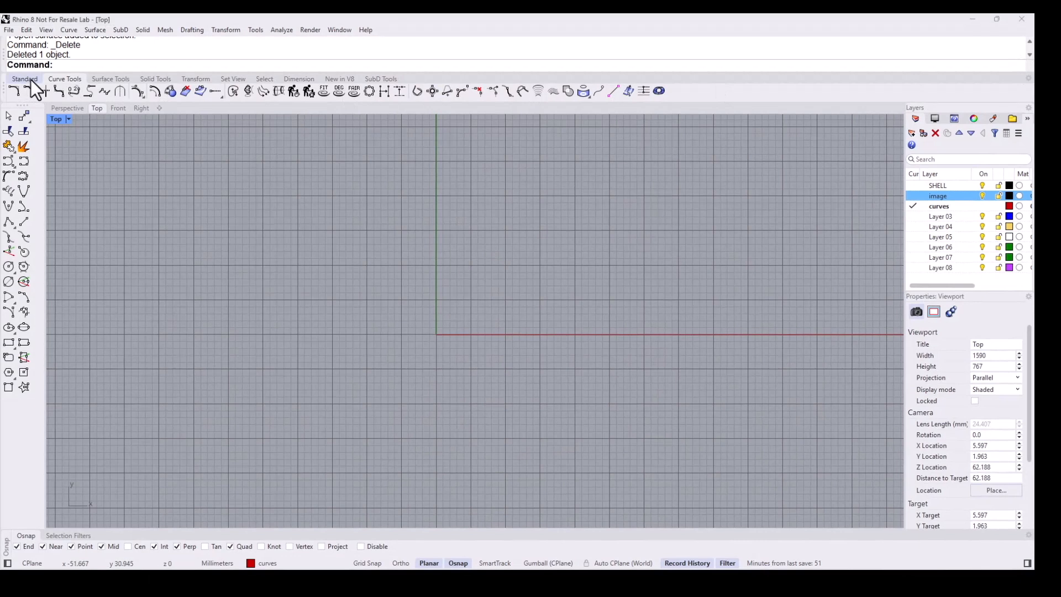
- Draw a horizontal line 22 mm long centred on the origin, extending 11 mm to each side
{"action": "left_click", "coordinate": [31, 80]}
{"action": "left_click", "coordinate": [7, 133]}
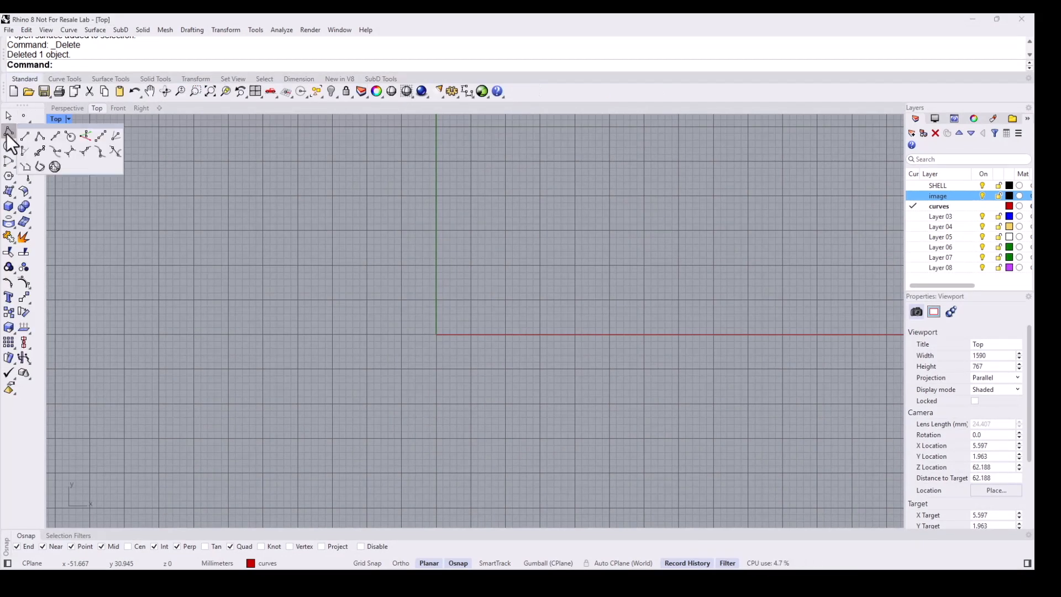
{"action": "left_click", "coordinate": [54, 136]}
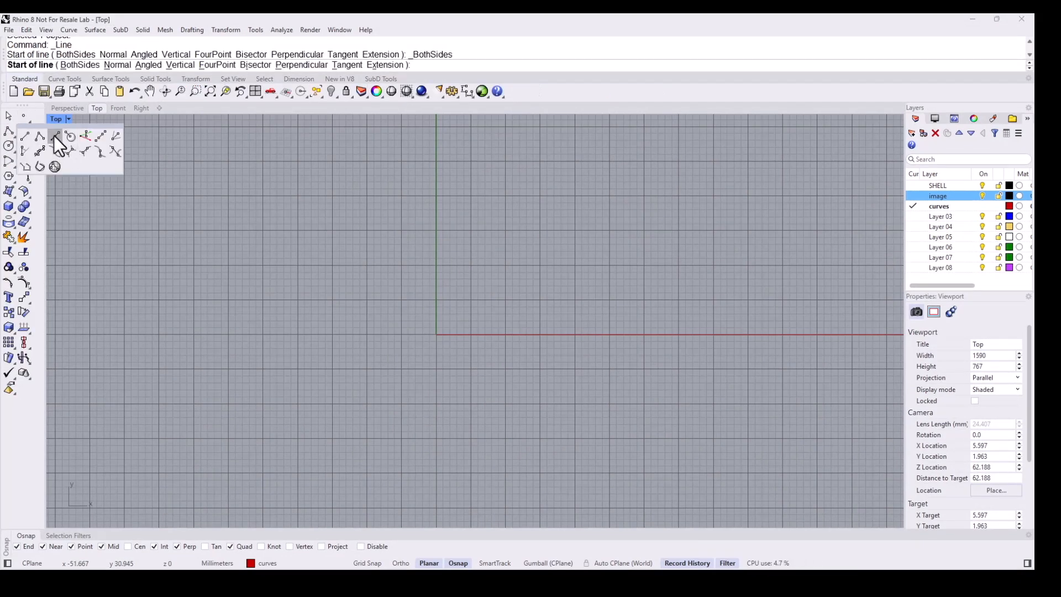
{"action": "type", "text": "0"}
{"action": "key", "text": "Return"}
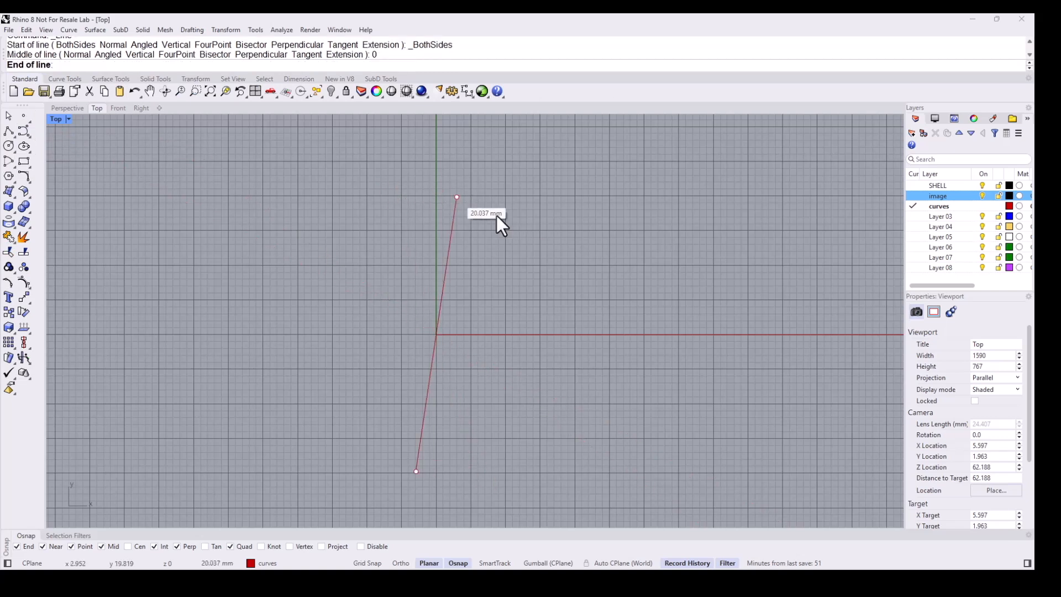
{"action": "left_click", "coordinate": [587, 329]}
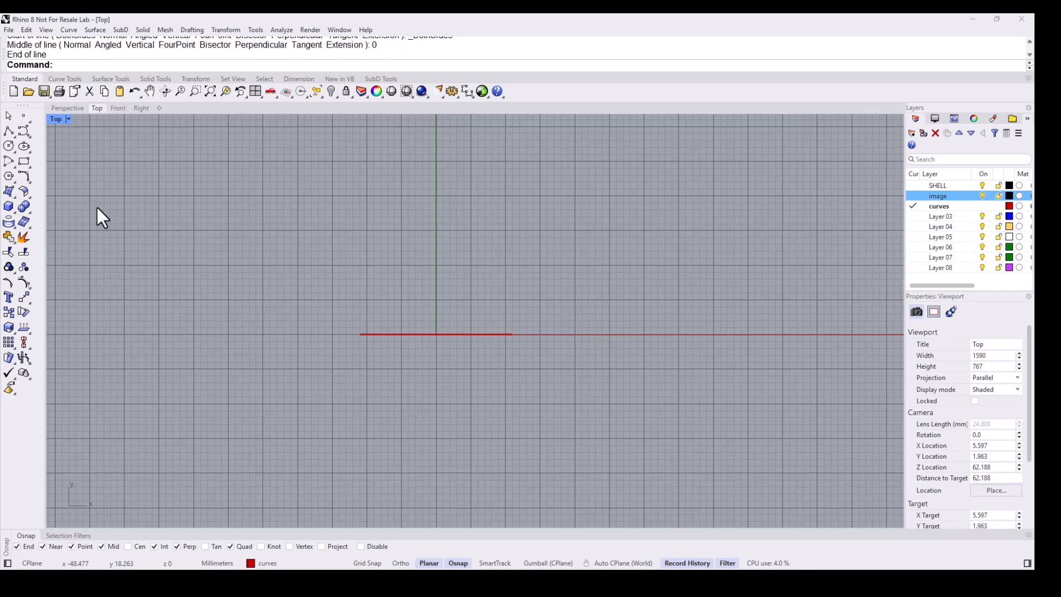
- Draw a vertical line 12.5 mm long upward from the origin
{"action": "middle_click", "coordinate": [115, 188]}
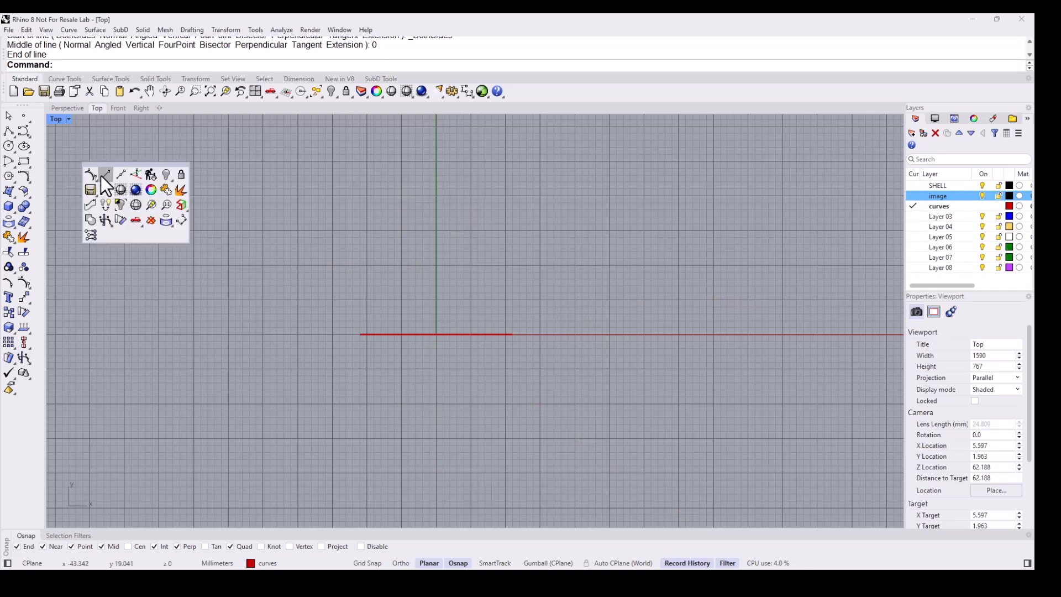
{"action": "left_click", "coordinate": [105, 174]}
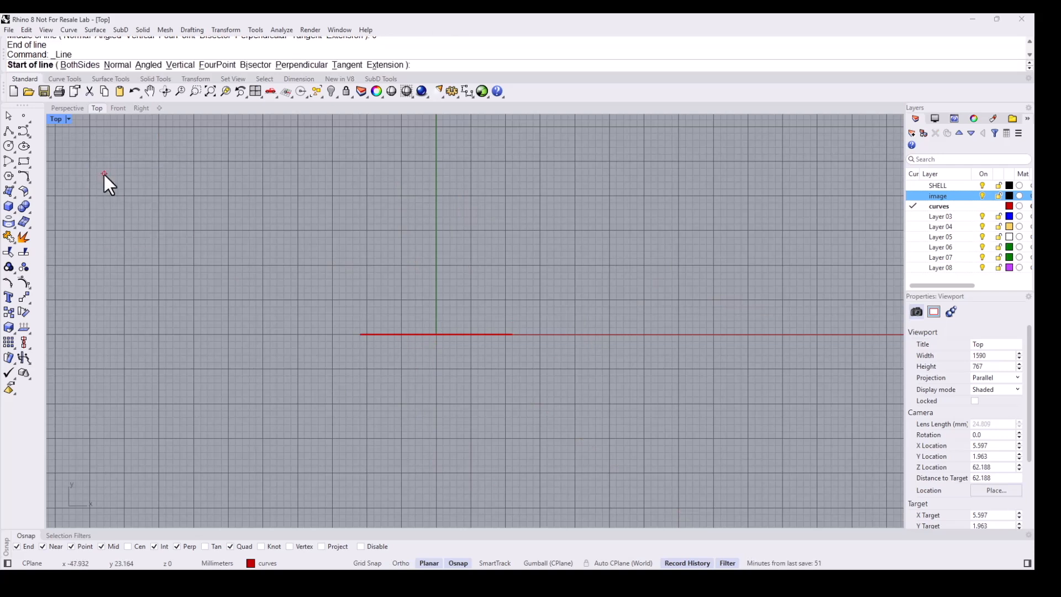
{"action": "left_click", "coordinate": [436, 334]}
{"action": "type", "text": "12"}
{"action": "key", "text": "Return"}
{"action": "type", "text": "."}
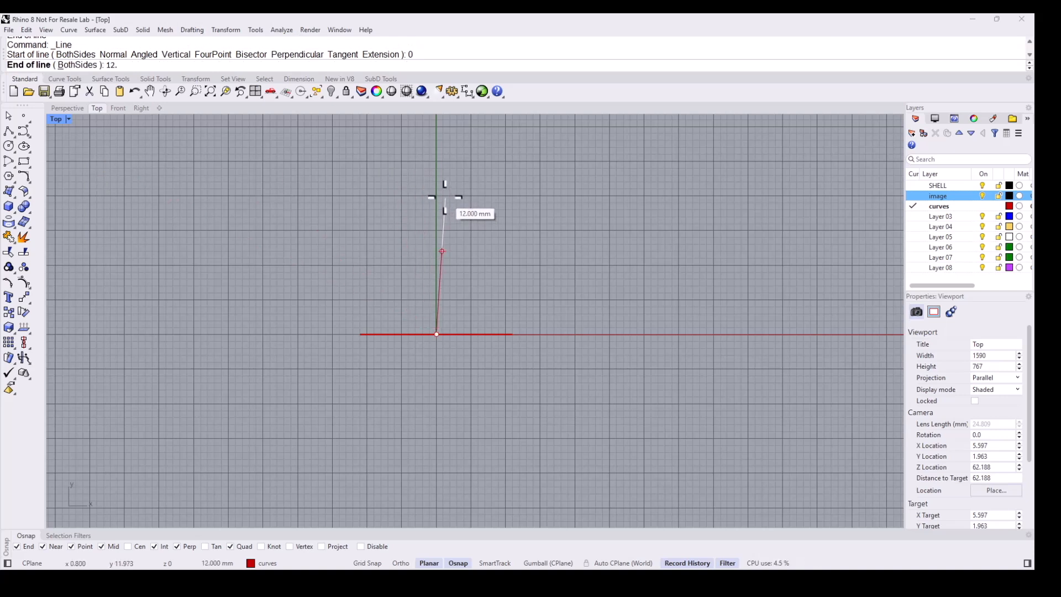
{"action": "type", "text": "5"}
{"action": "key", "text": "Return"}
{"action": "key", "text": "F8"}
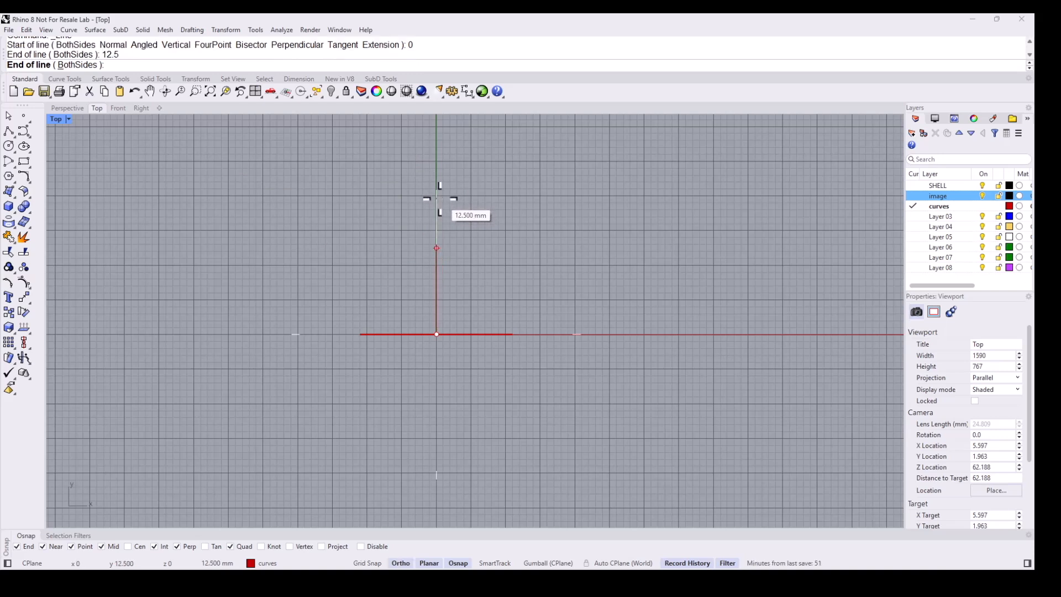
{"action": "left_click", "coordinate": [440, 199], "text": "shift"}
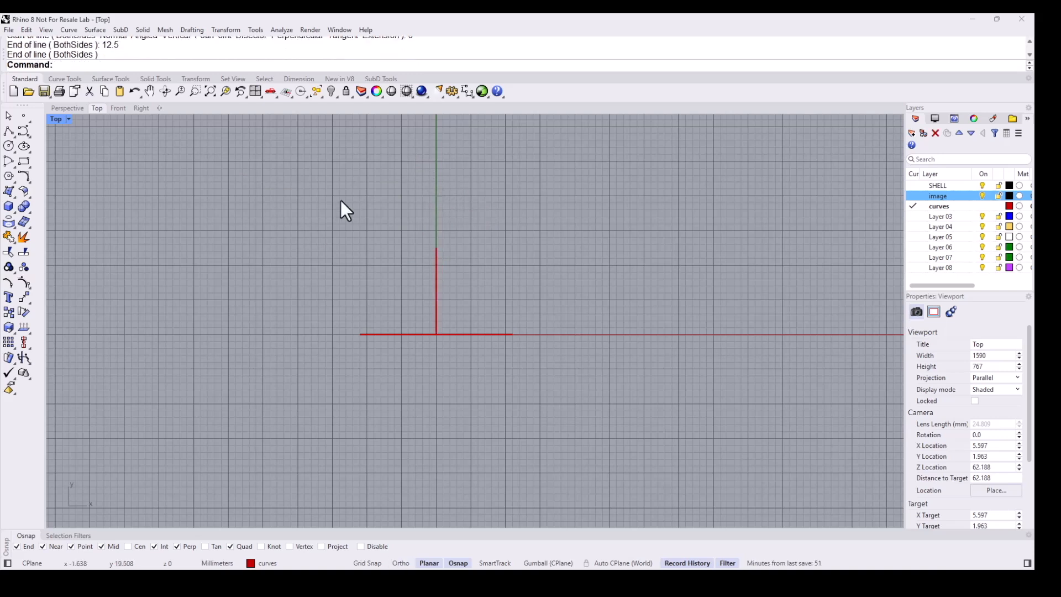
- Draw an arc from the horizontal line's left end to its right end, passing through the vertical line's top
{"action": "left_click", "coordinate": [9, 166]}
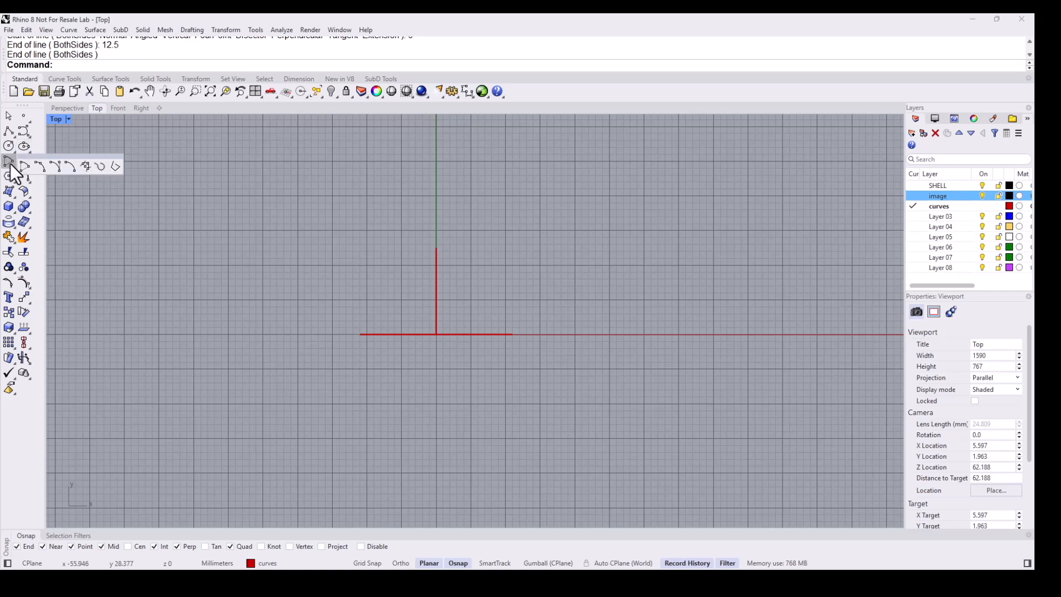
{"action": "left_click", "coordinate": [94, 166]}
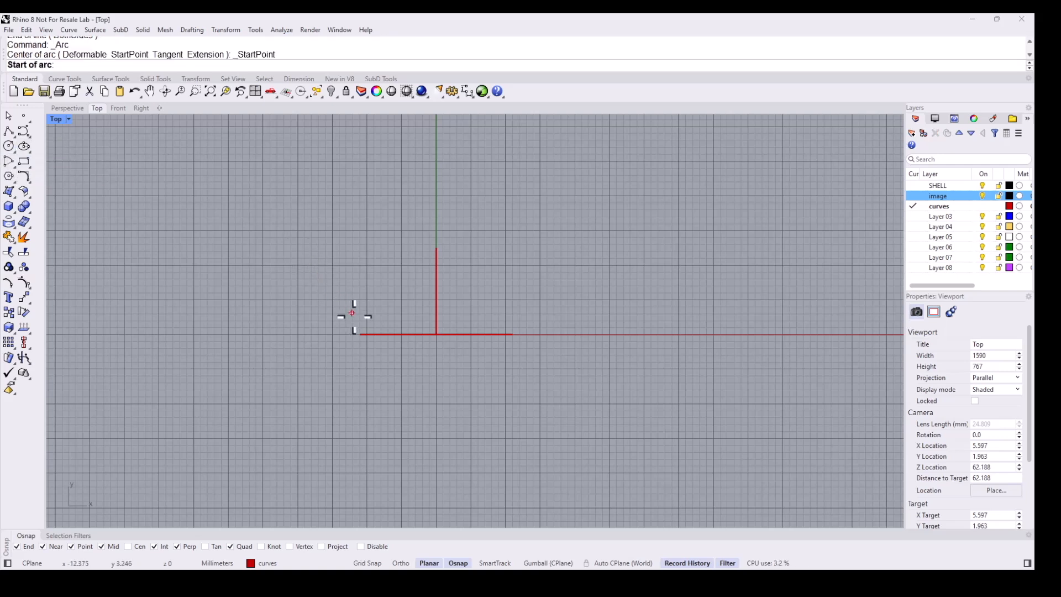
{"action": "left_click", "coordinate": [360, 335]}
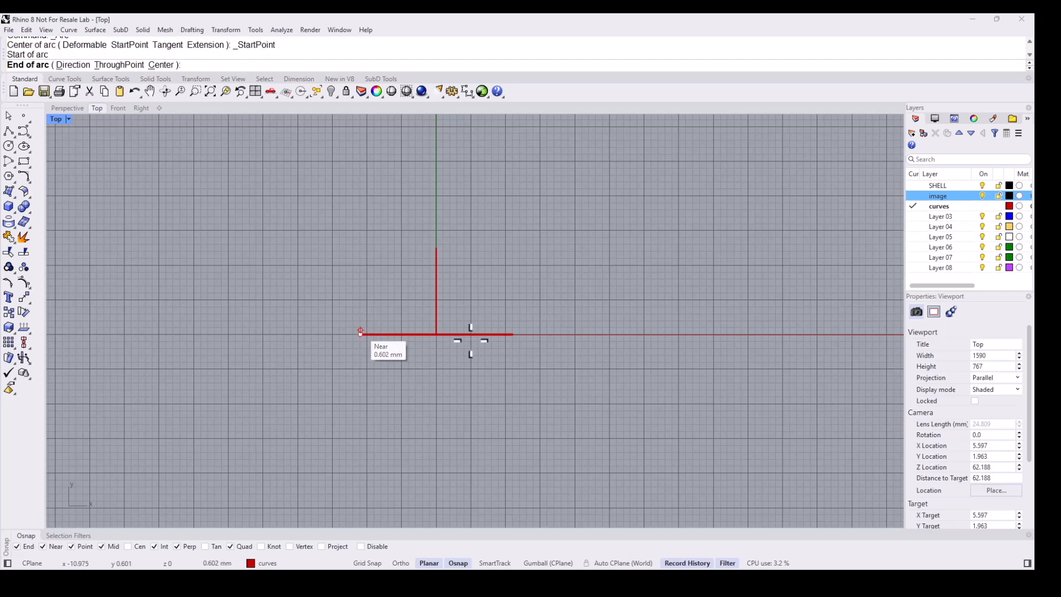
{"action": "left_click", "coordinate": [513, 334]}
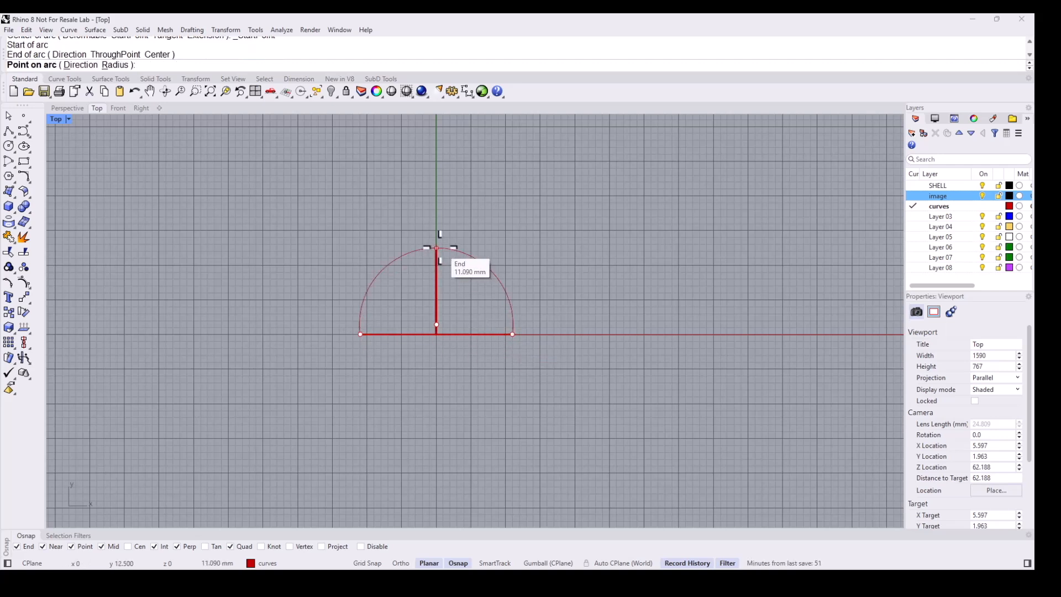
{"action": "left_click", "coordinate": [437, 249]}
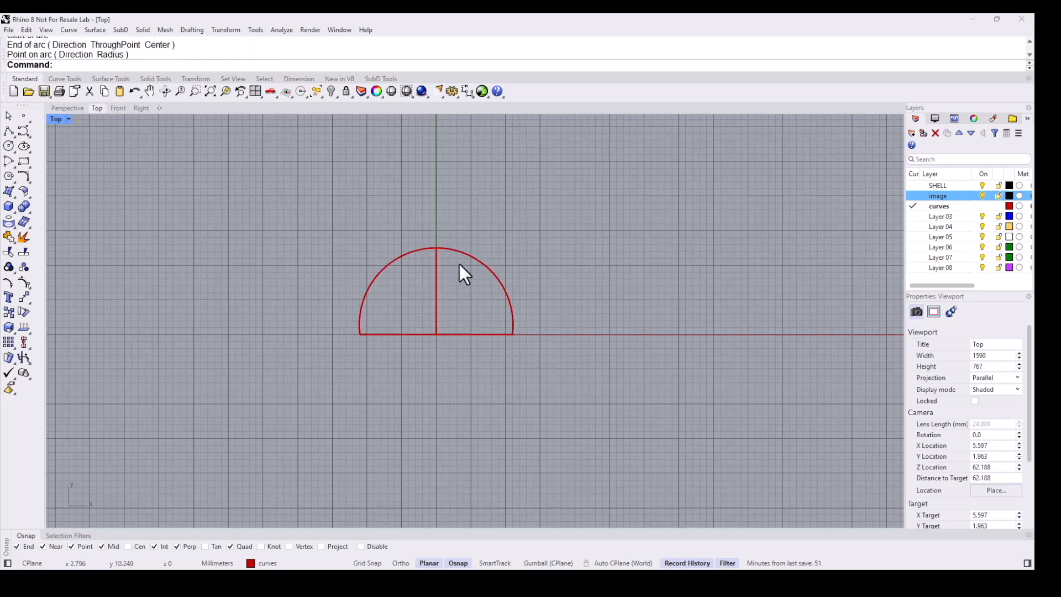
- Make the image layer current and place a scallop shell reference picture in the Top viewport
{"action": "left_click", "coordinate": [914, 195]}
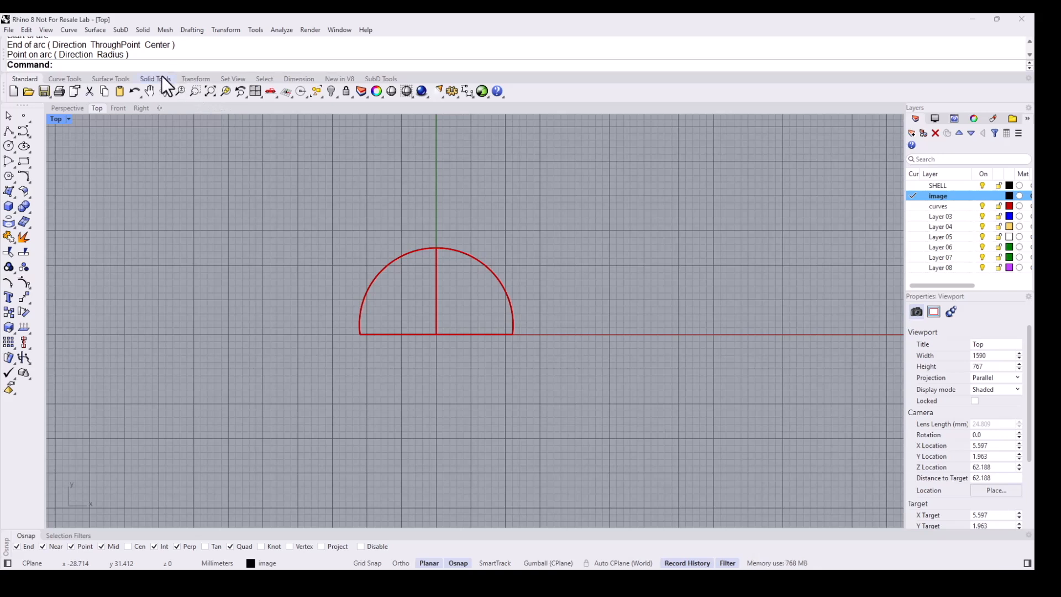
{"action": "left_click", "coordinate": [115, 79]}
{"action": "left_click", "coordinate": [109, 89]}
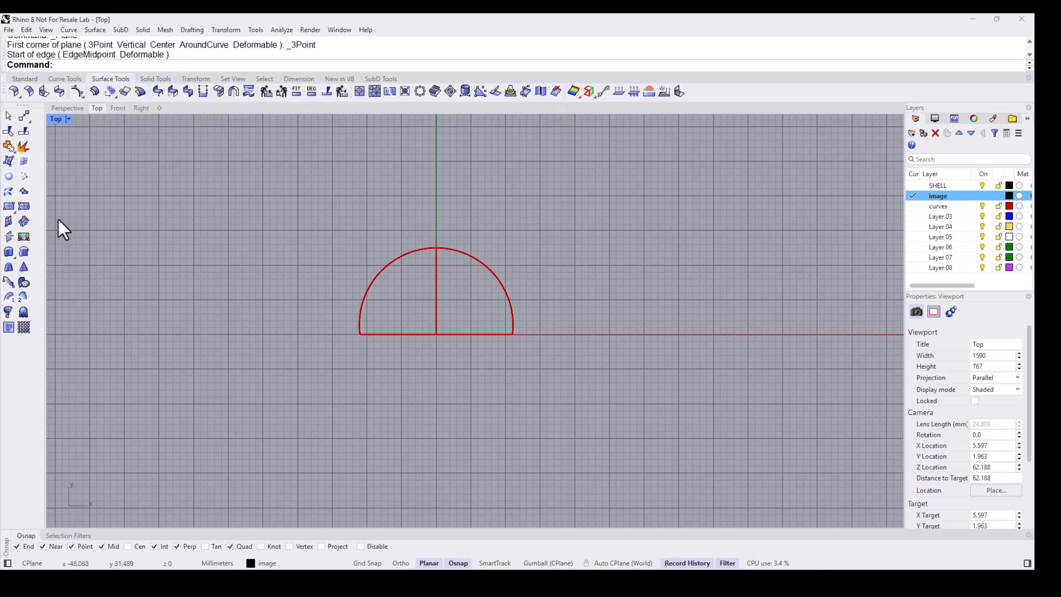
{"action": "left_click", "coordinate": [23, 237]}
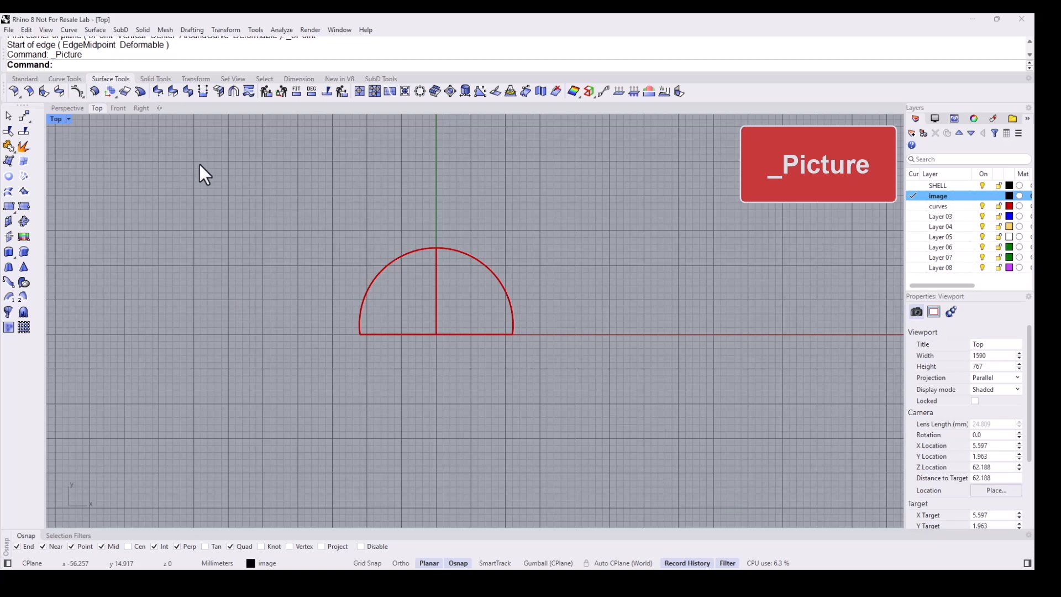
{"action": "left_click", "coordinate": [99, 157]}
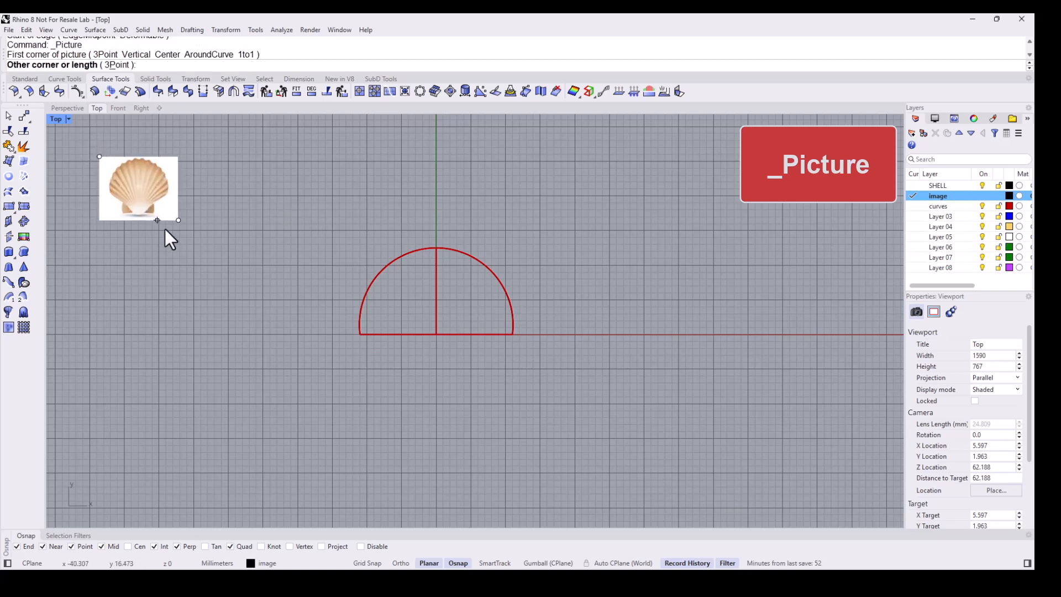
{"action": "left_click", "coordinate": [226, 288]}
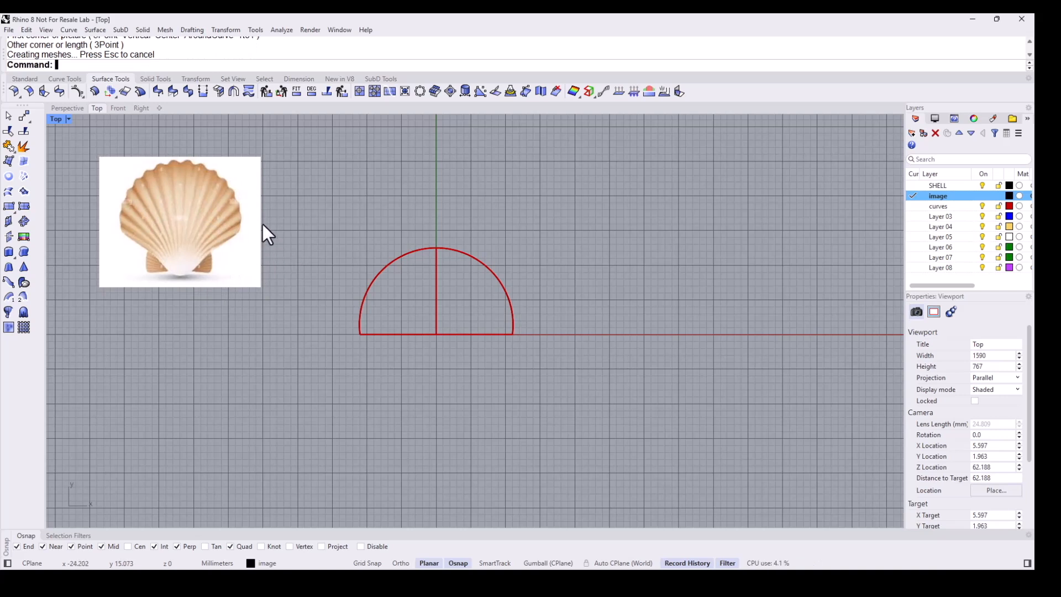
- Orient the picture with 3D scaling so the shell's width matches the arc's base line endpoints
{"action": "left_click", "coordinate": [195, 80]}
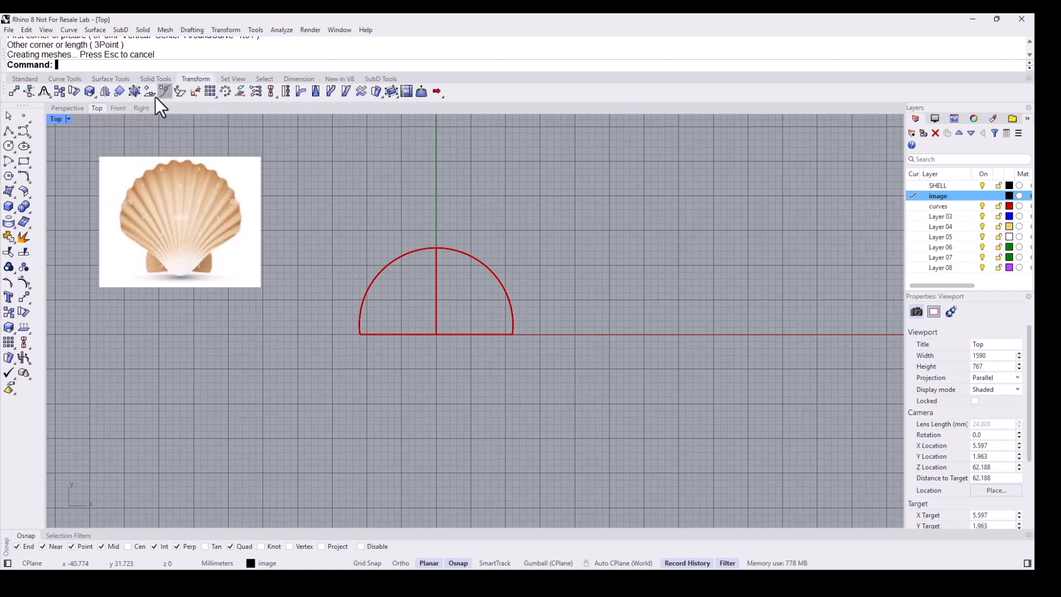
{"action": "left_click", "coordinate": [116, 92]}
{"action": "right_click_drag", "start_coordinate": [235, 240], "coordinate": [269, 262]}
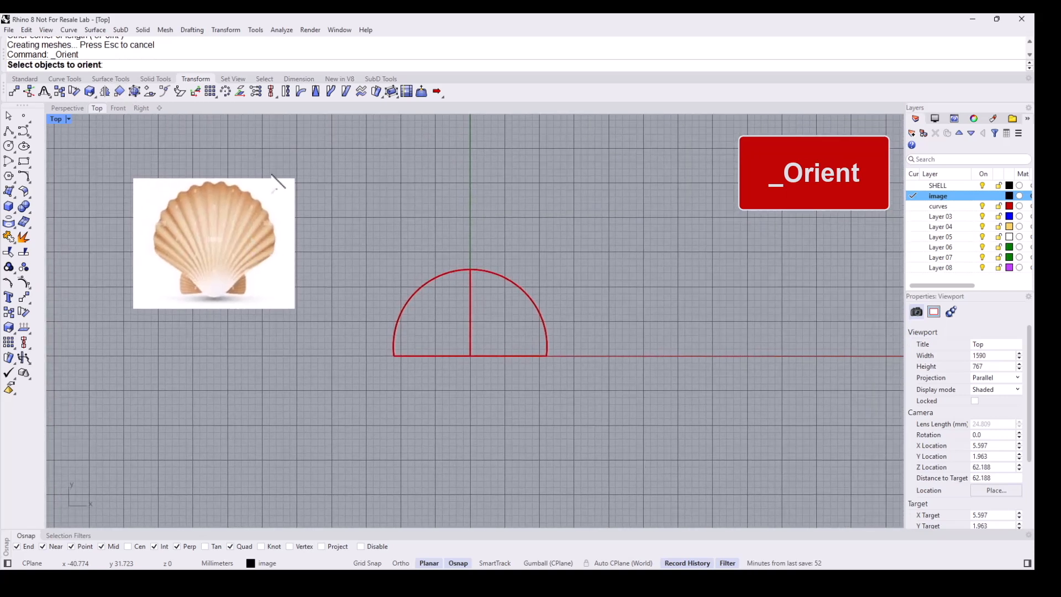
{"action": "scroll", "coordinate": [271, 176], "scroll_direction": "up", "scroll_amount": 2}
{"action": "left_click", "coordinate": [270, 191]}
{"action": "key", "text": "Return"}
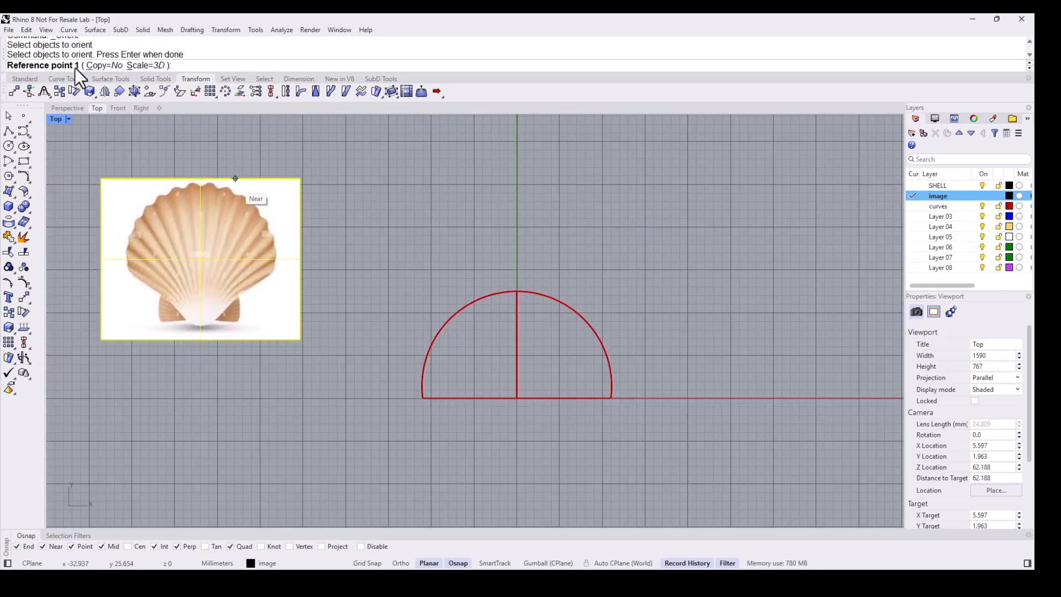
{"action": "left_click", "coordinate": [144, 65]}
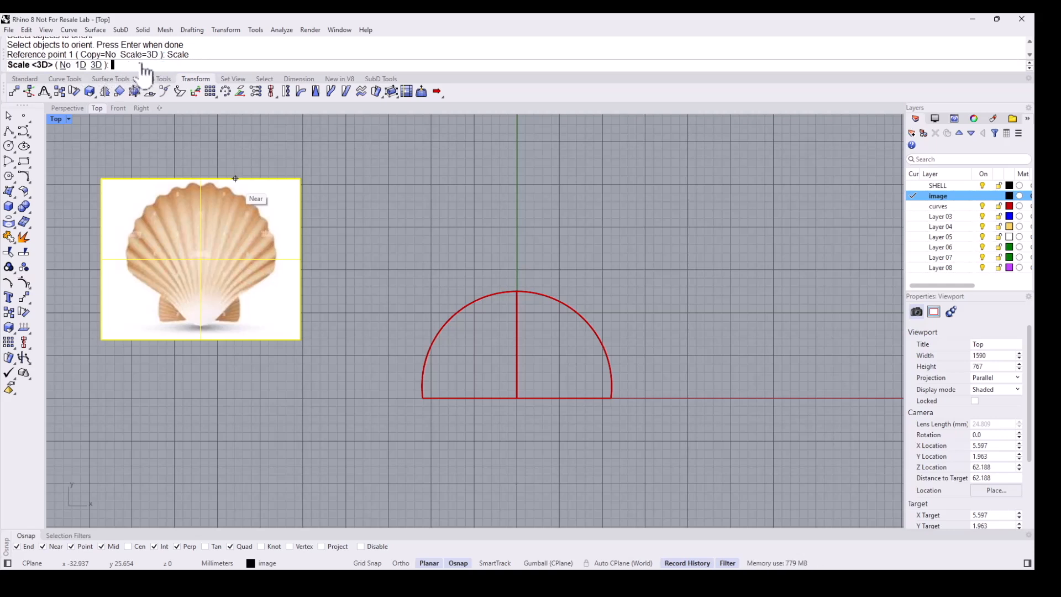
{"action": "left_click", "coordinate": [96, 65]}
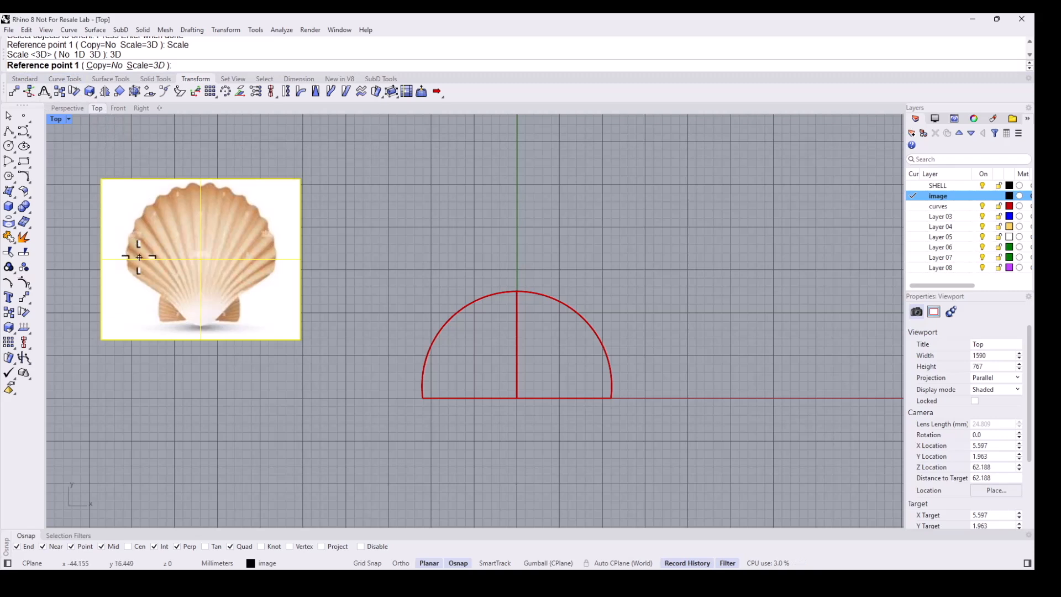
{"action": "scroll", "coordinate": [133, 268], "scroll_direction": "up", "scroll_amount": 2}
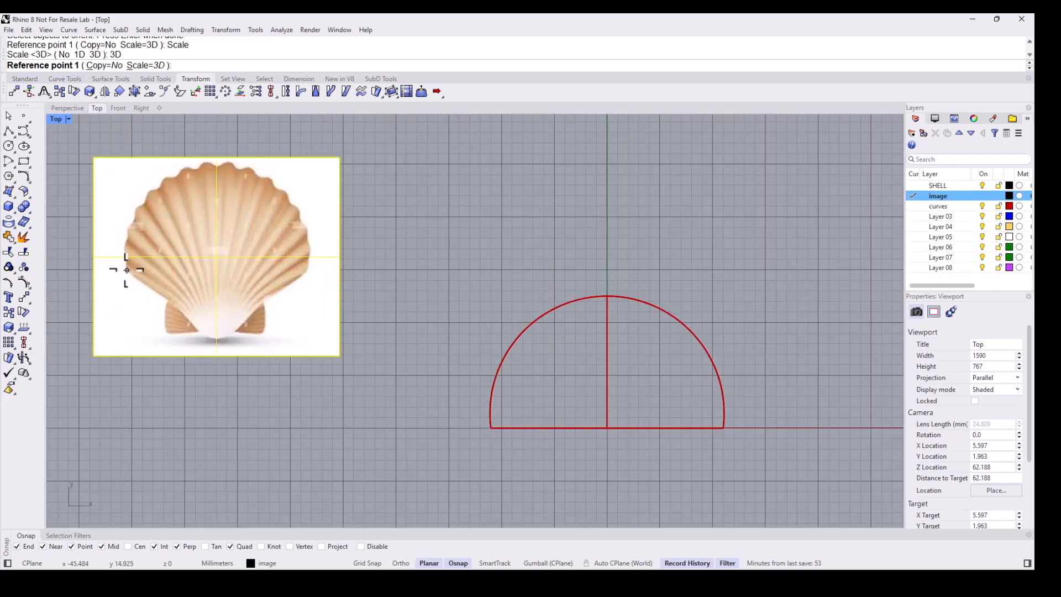
{"action": "left_click", "coordinate": [126, 270]}
{"action": "key", "text": "F8"}
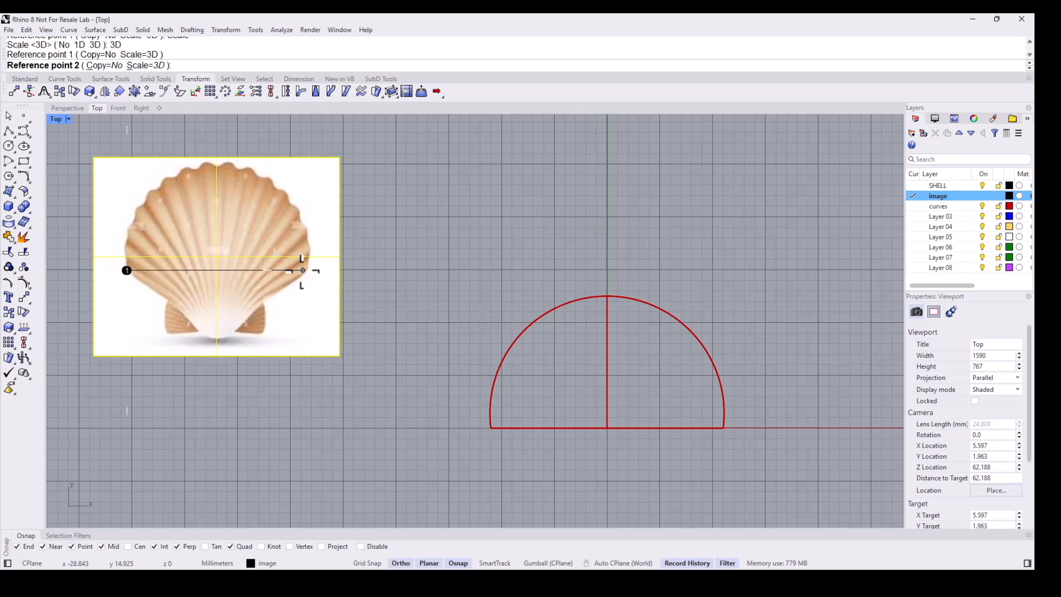
{"action": "left_click", "coordinate": [306, 270]}
{"action": "key", "text": "F8"}
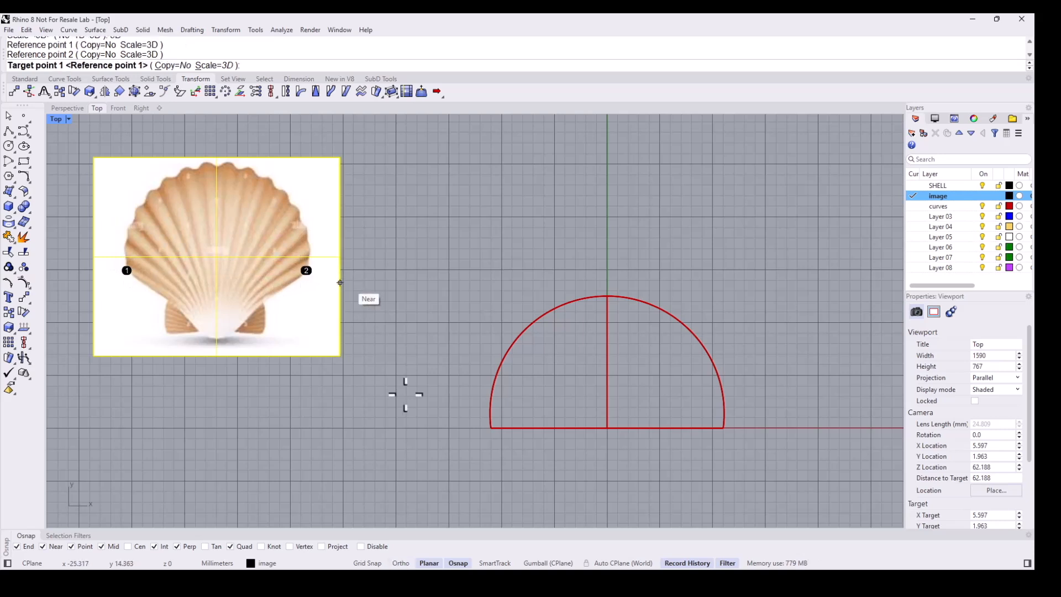
{"action": "left_click", "coordinate": [491, 428]}
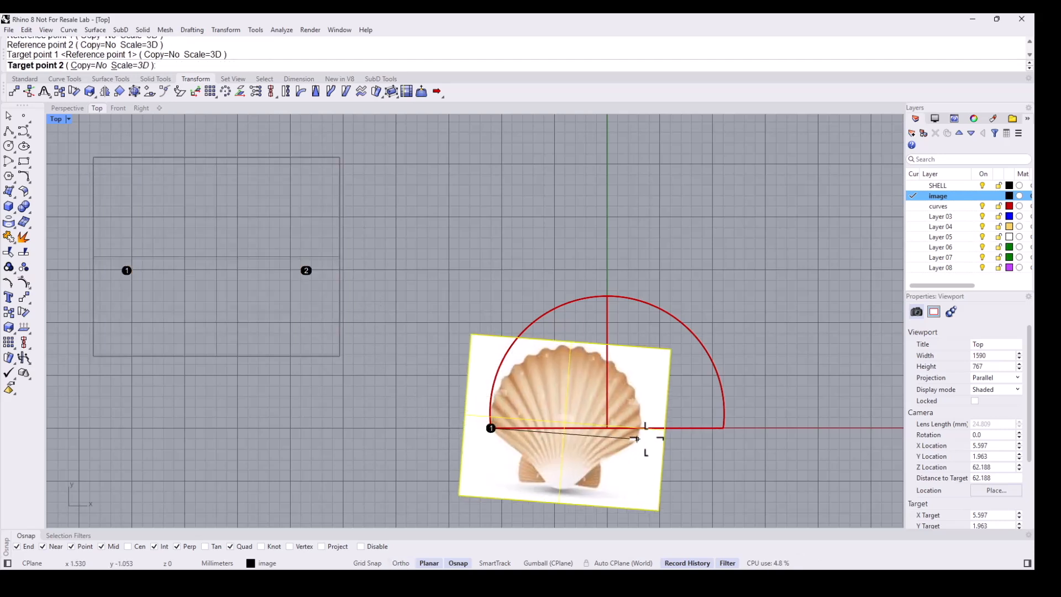
{"action": "left_click", "coordinate": [718, 421]}
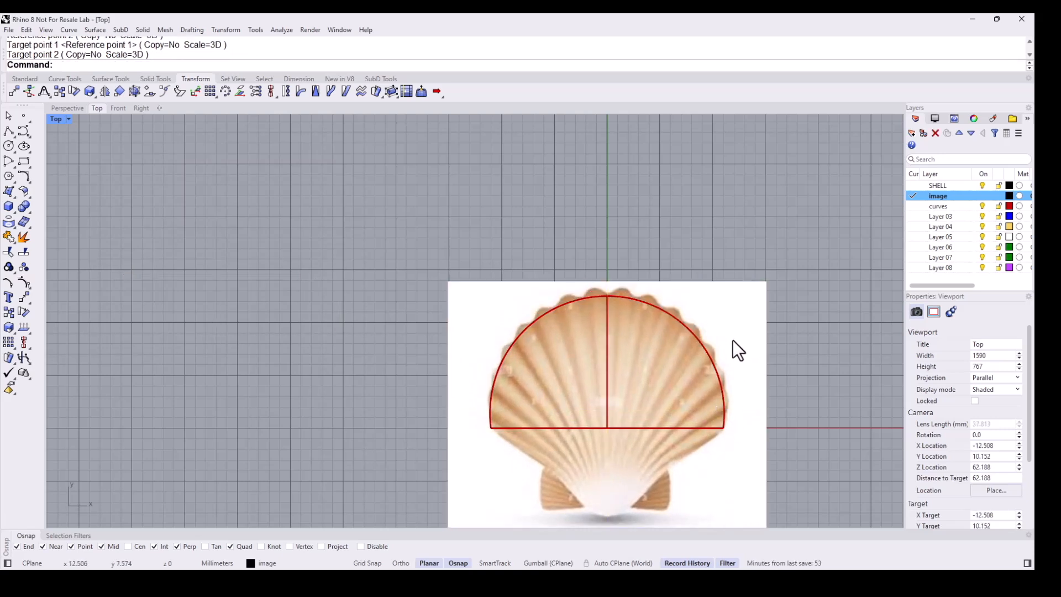
- Nudge the picture slightly so the shell outline lines up with the arc
{"action": "right_click_drag", "start_coordinate": [736, 344], "coordinate": [594, 281]}
{"action": "scroll", "coordinate": [471, 223], "scroll_direction": "up", "scroll_amount": 3}
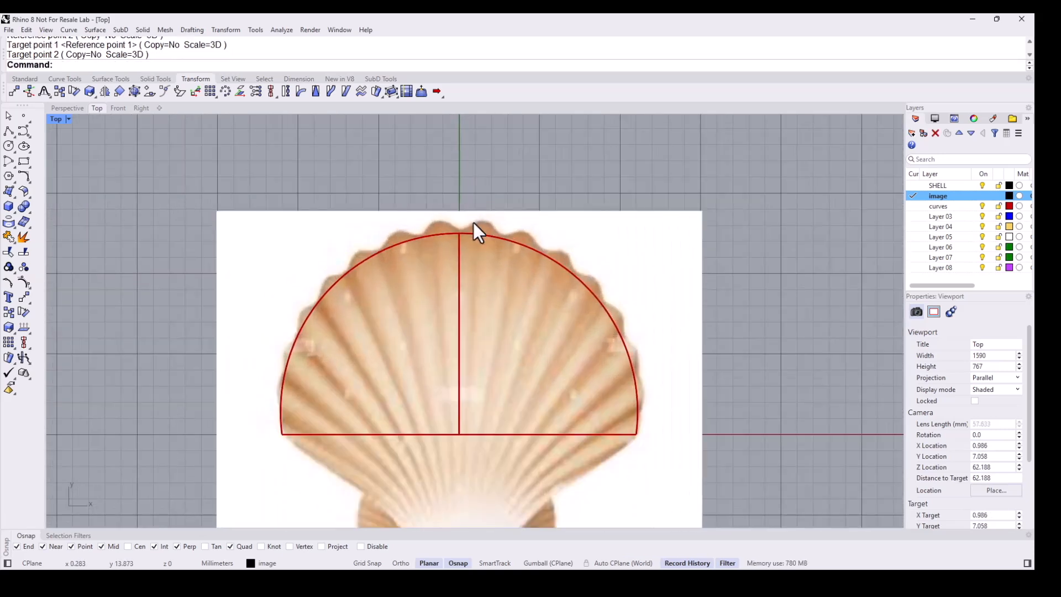
{"action": "scroll", "coordinate": [473, 222], "scroll_direction": "up", "scroll_amount": 1}
{"action": "left_click", "coordinate": [473, 223]}
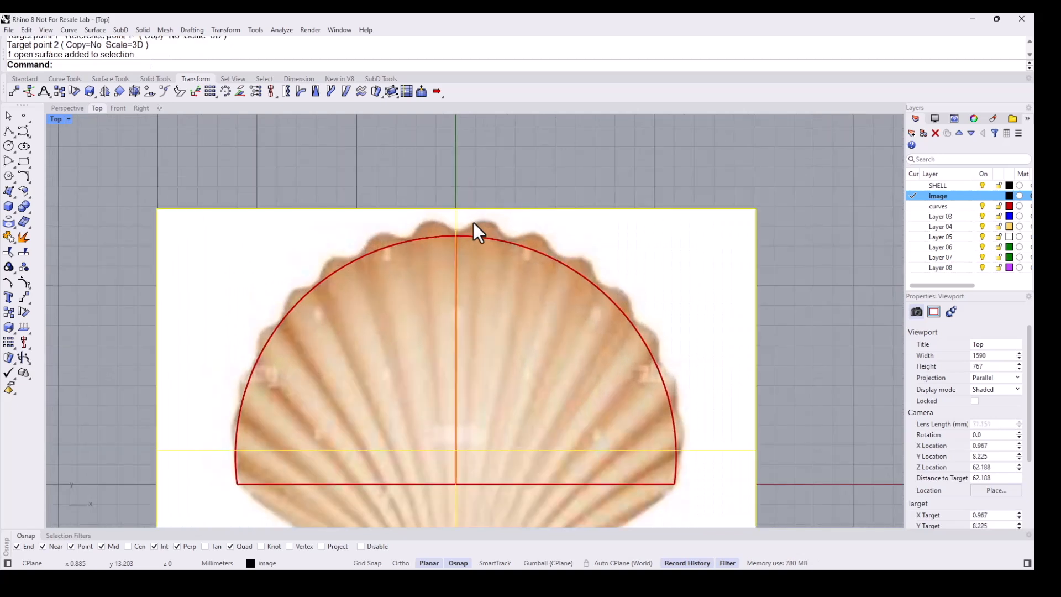
{"action": "left_click_drag", "start_coordinate": [589, 207], "coordinate": [586, 208]}
{"action": "scroll", "coordinate": [518, 154], "scroll_direction": "down", "scroll_amount": 6}
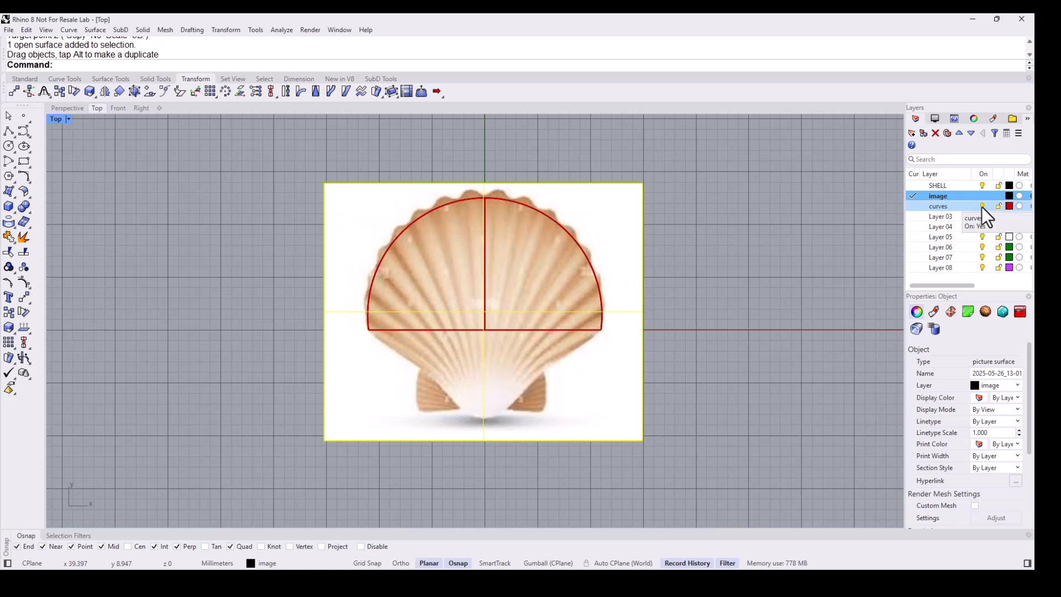
- Hide the image layer
{"action": "left_click", "coordinate": [982, 196]}
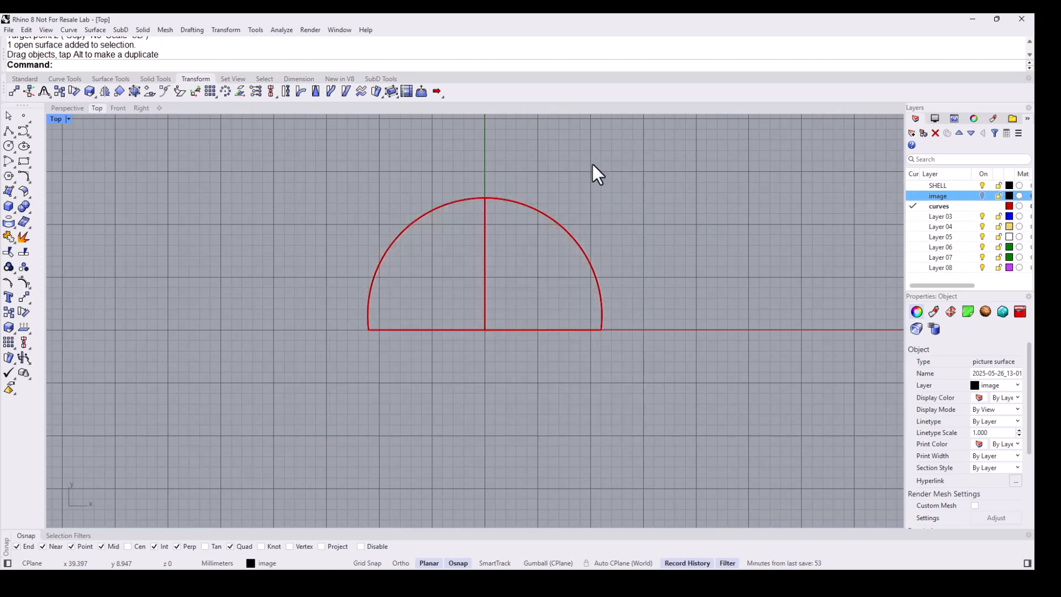
- Divide the semicircular arc into 10 segments, marking points along it
{"action": "mouse_move", "coordinate": [22, 118]}
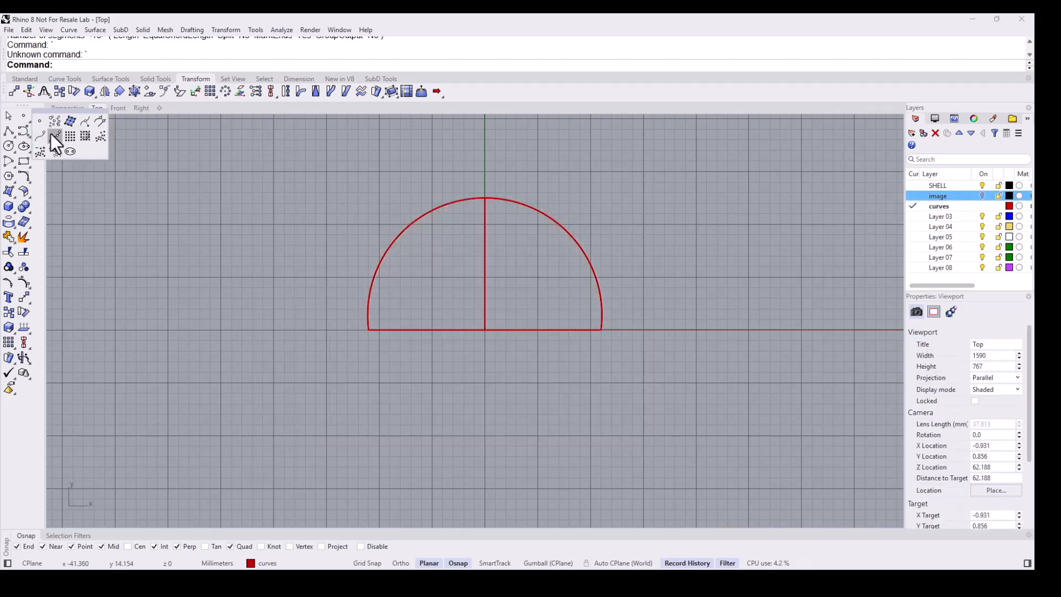
{"action": "left_click", "coordinate": [52, 134]}
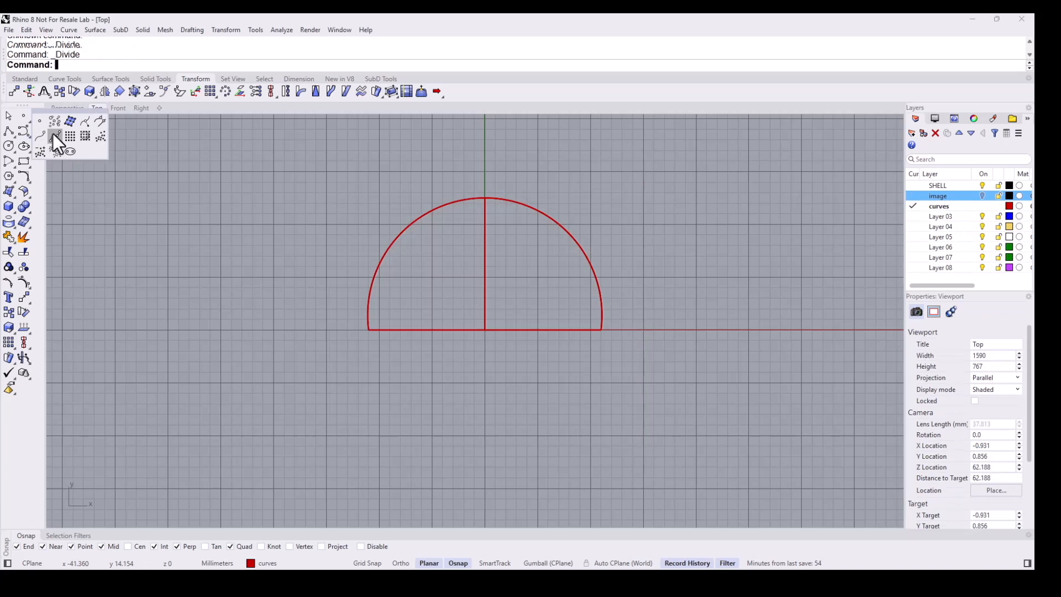
{"action": "left_click", "coordinate": [447, 205]}
{"action": "key", "text": "Return"}
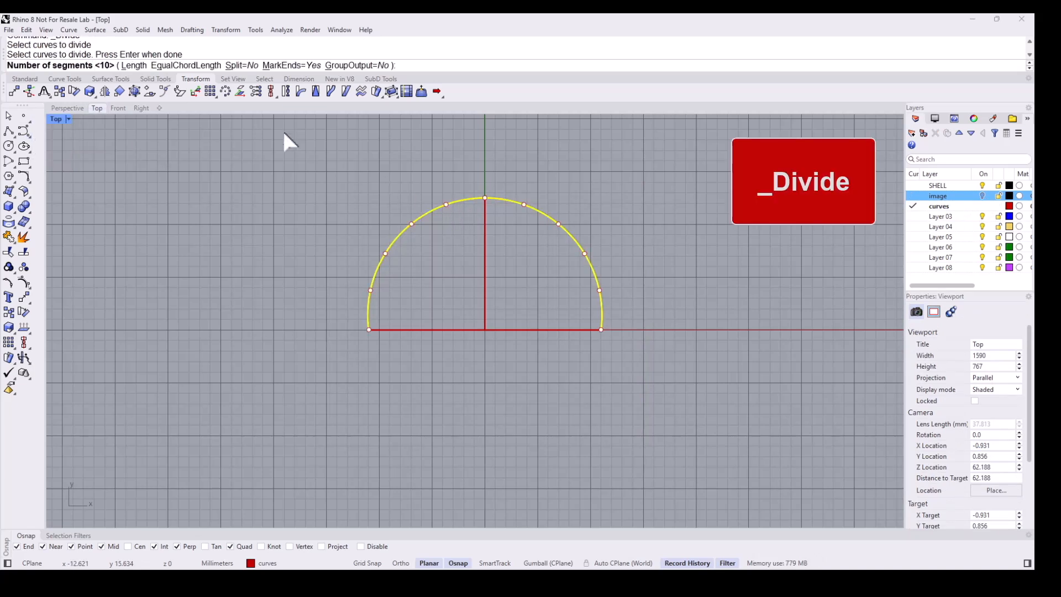
{"action": "key", "text": "Return"}
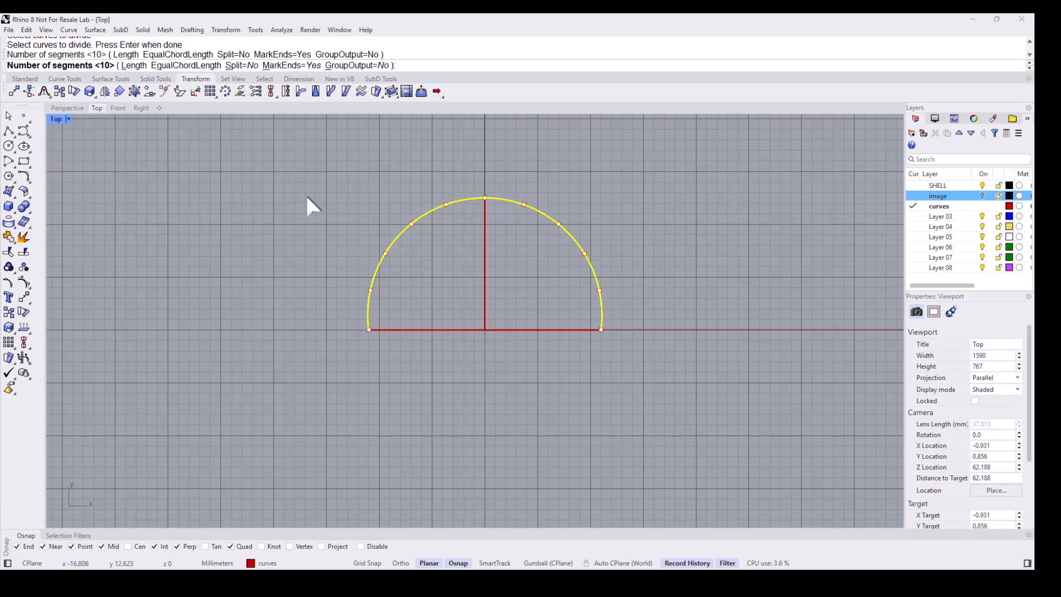
{"action": "key", "text": "Return"}
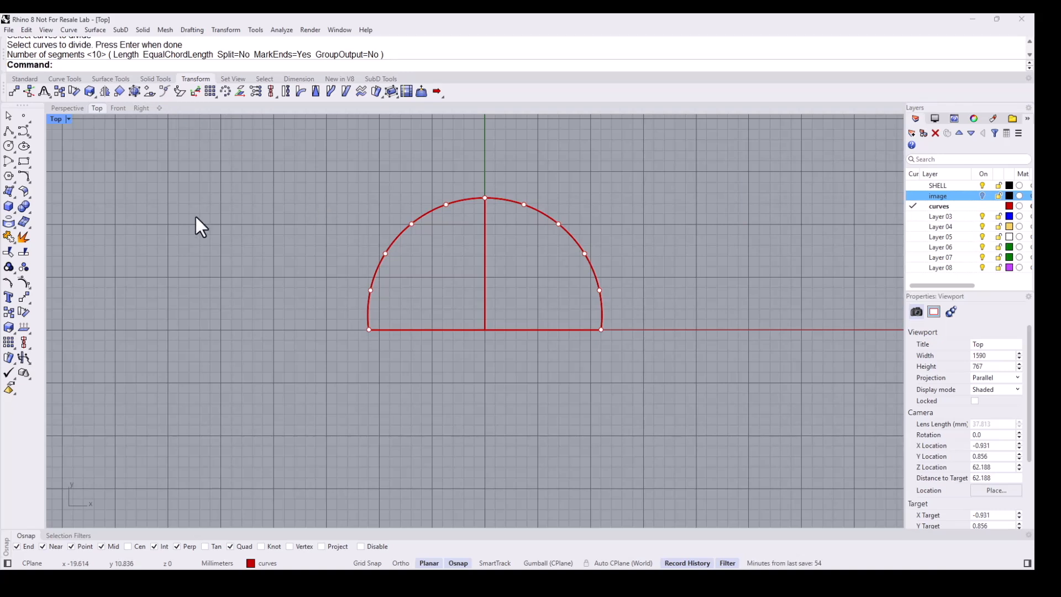
- Draw three small outward-bulging arcs between consecutive division points on the lower left of the semicircle
{"action": "left_click", "coordinate": [13, 164]}
{"action": "left_click", "coordinate": [40, 167]}
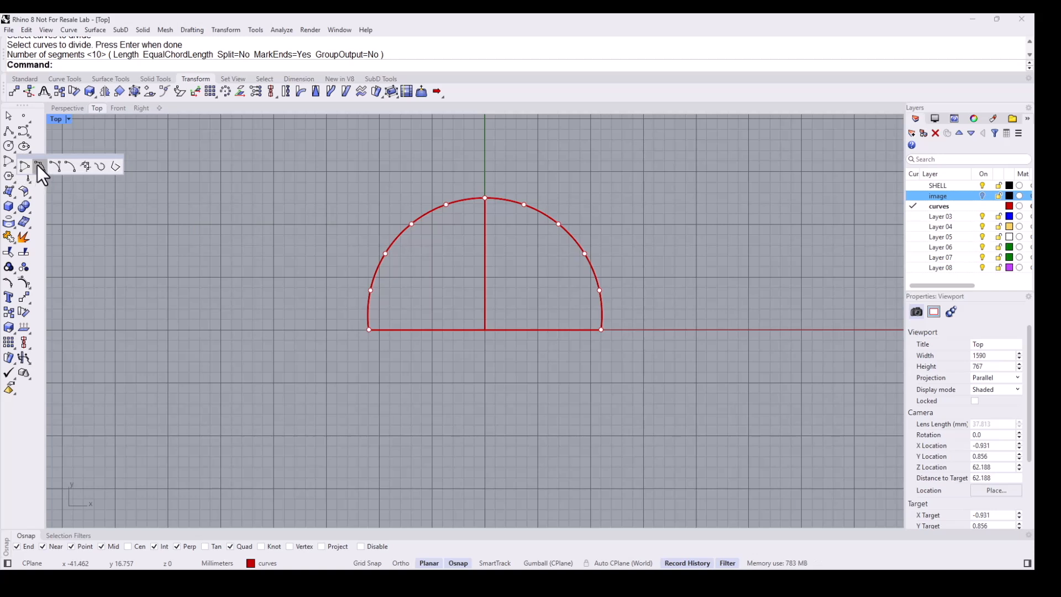
{"action": "left_click", "coordinate": [366, 328]}
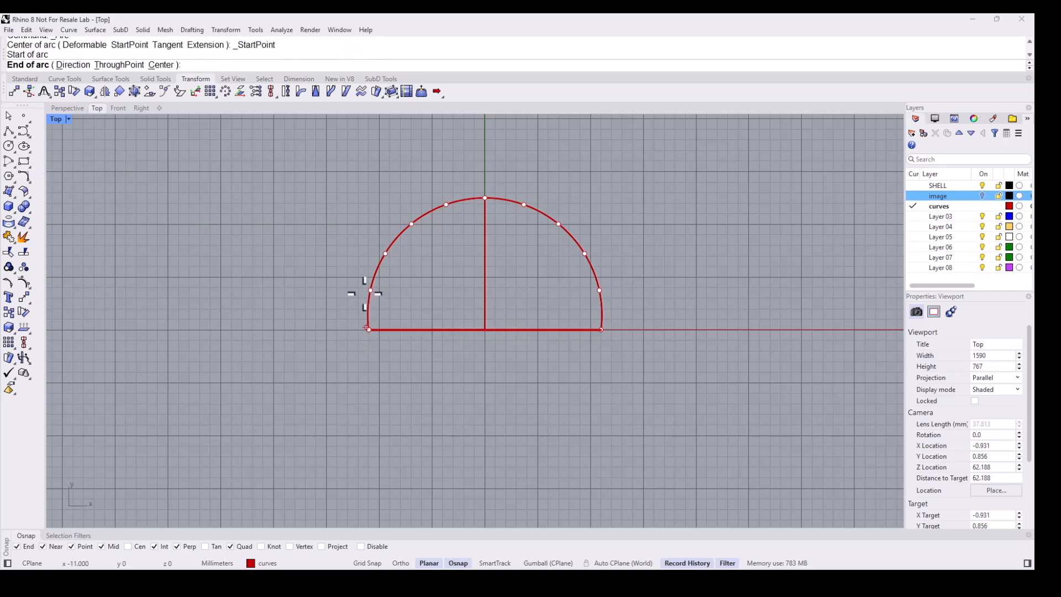
{"action": "left_click", "coordinate": [359, 301]}
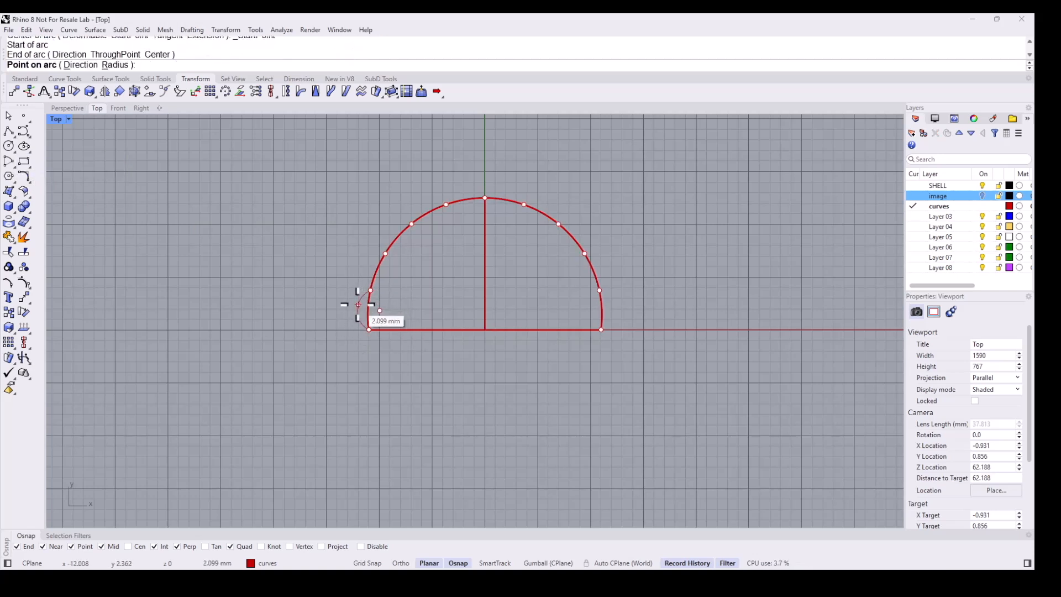
{"action": "left_click", "coordinate": [358, 305]}
{"action": "right_click", "coordinate": [366, 280]}
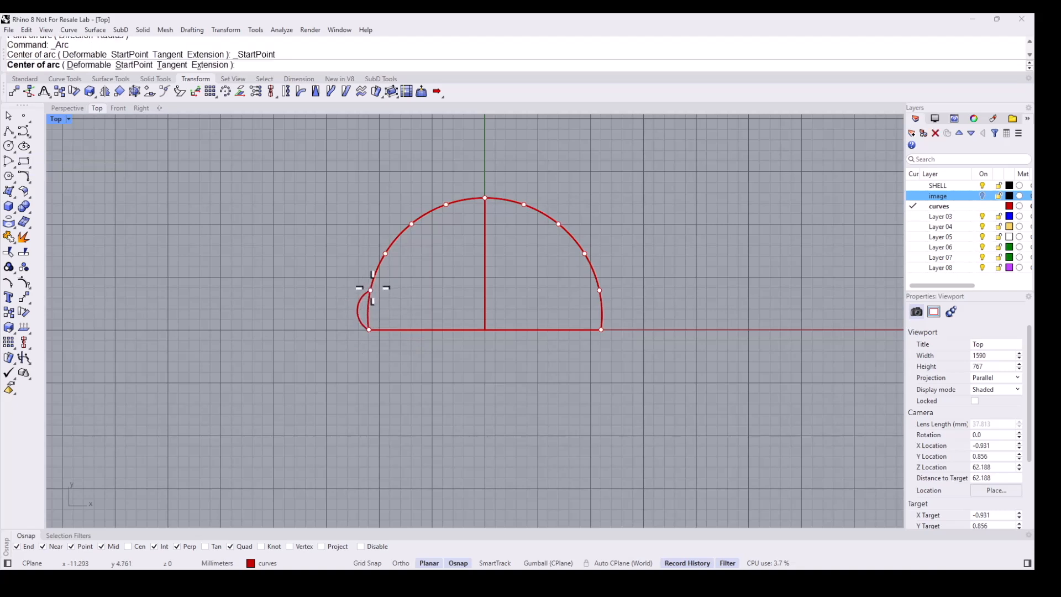
{"action": "left_click", "coordinate": [372, 289]}
{"action": "left_click", "coordinate": [385, 254]}
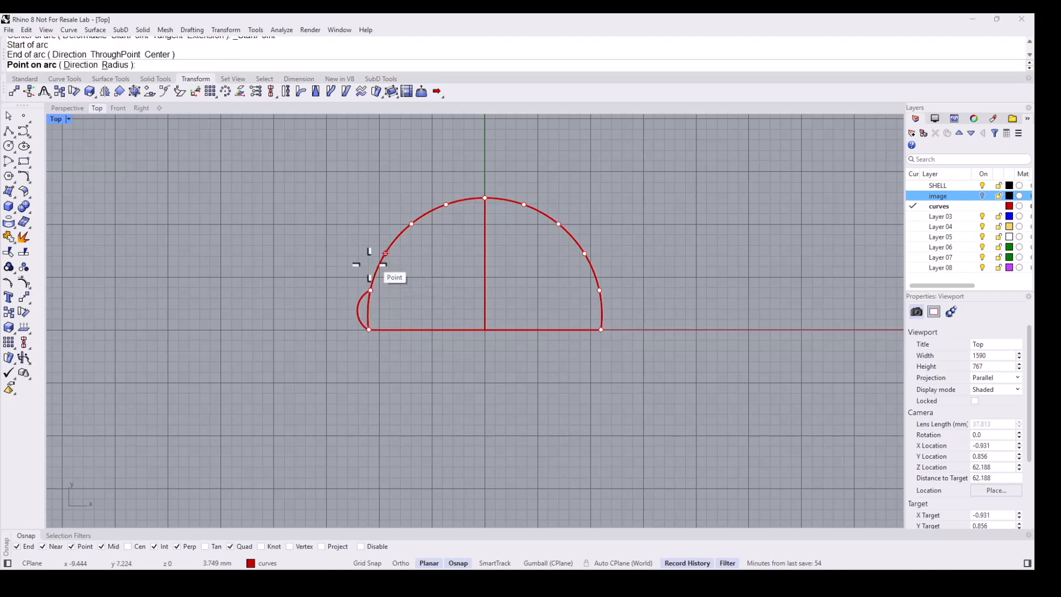
{"action": "left_click", "coordinate": [369, 264]}
{"action": "right_click", "coordinate": [393, 244]}
{"action": "left_click", "coordinate": [385, 254]}
{"action": "left_click", "coordinate": [412, 224]}
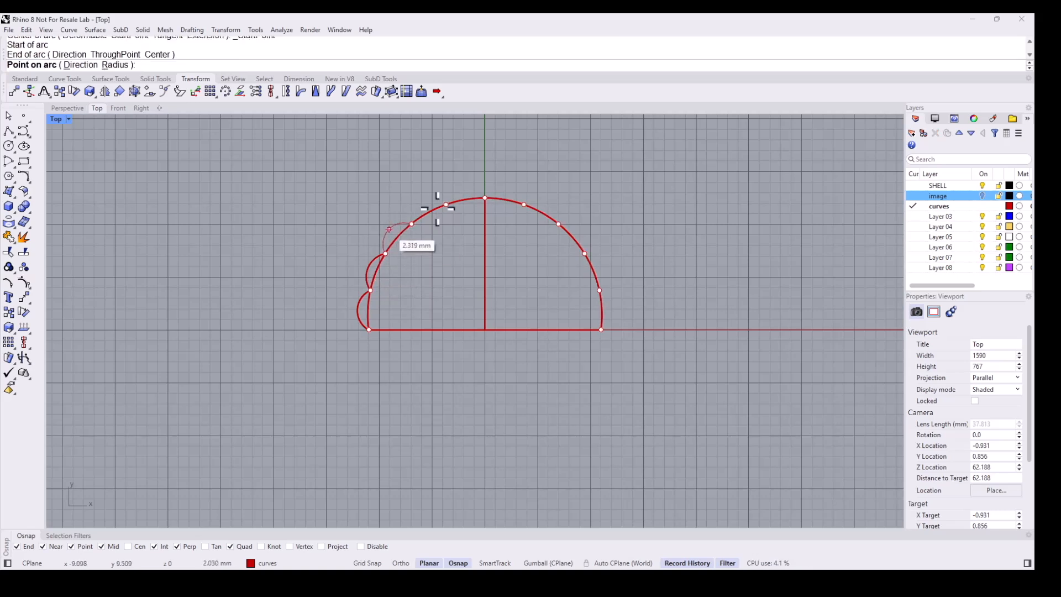
{"action": "left_click", "coordinate": [389, 230]}
- Draw two more scallop arcs between the remaining division points on the upper left, reaching the top of the semicircle
{"action": "scroll", "coordinate": [389, 230], "scroll_direction": "up", "scroll_amount": 2}
{"action": "right_click", "coordinate": [409, 224]}
{"action": "left_click", "coordinate": [423, 220]}
{"action": "left_click", "coordinate": [476, 191]}
{"action": "left_click", "coordinate": [445, 191]}
{"action": "right_click", "coordinate": [475, 188]}
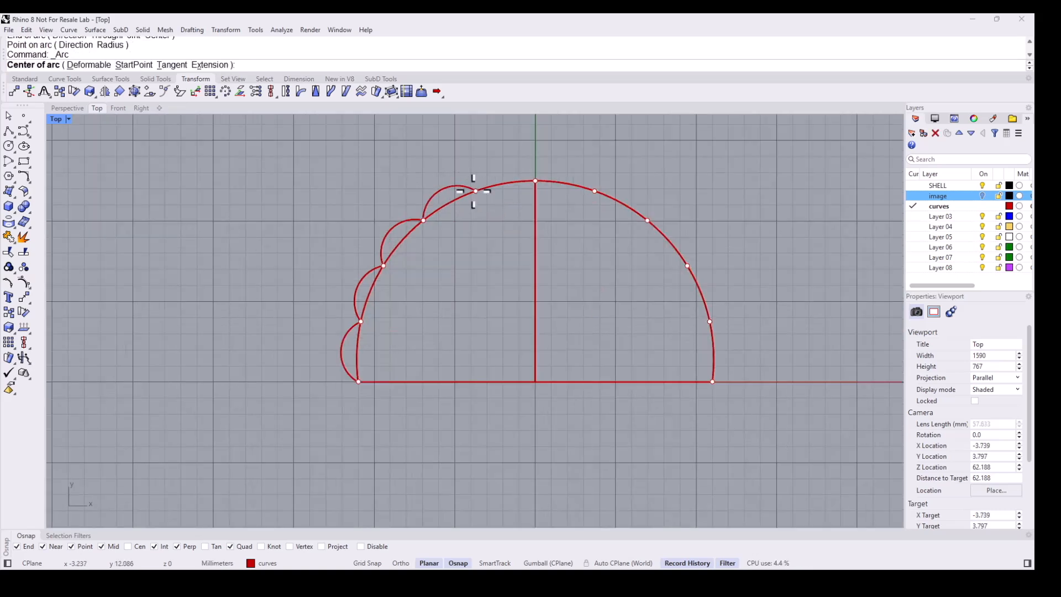
{"action": "left_click", "coordinate": [476, 191]}
{"action": "left_click", "coordinate": [536, 181]}
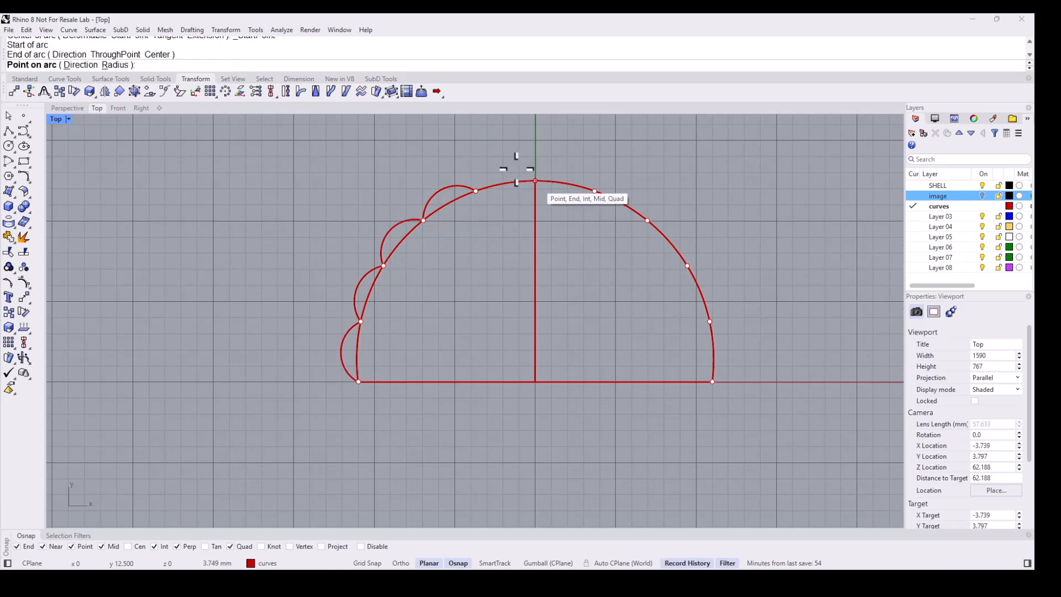
{"action": "left_click", "coordinate": [503, 168]}
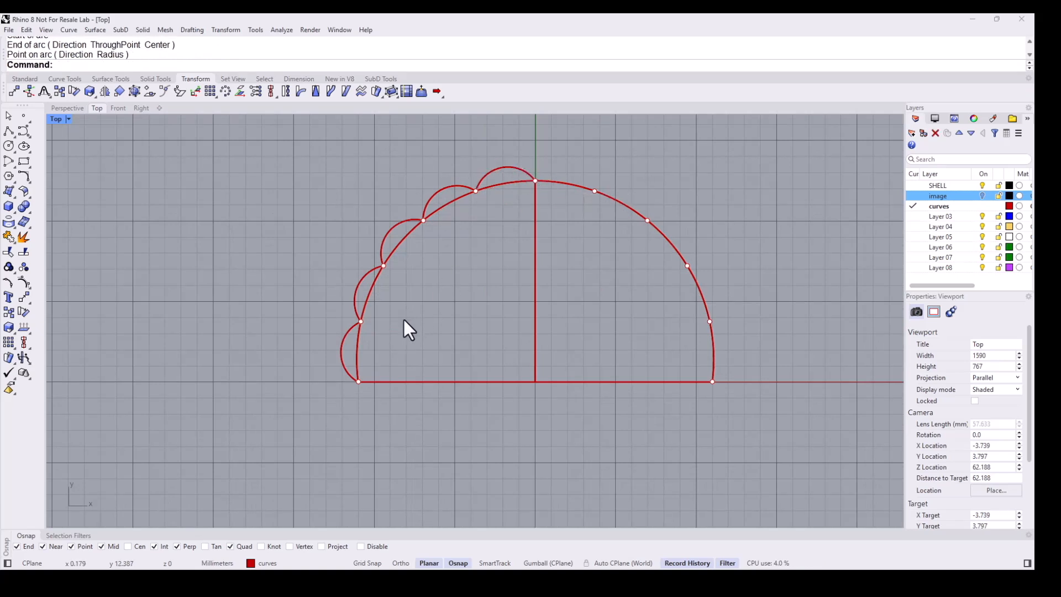
- Mirror the five left scallop arcs across the vertical centre line to the right half
{"action": "left_click", "coordinate": [345, 344]}
{"action": "left_click", "coordinate": [357, 299], "text": "shift"}
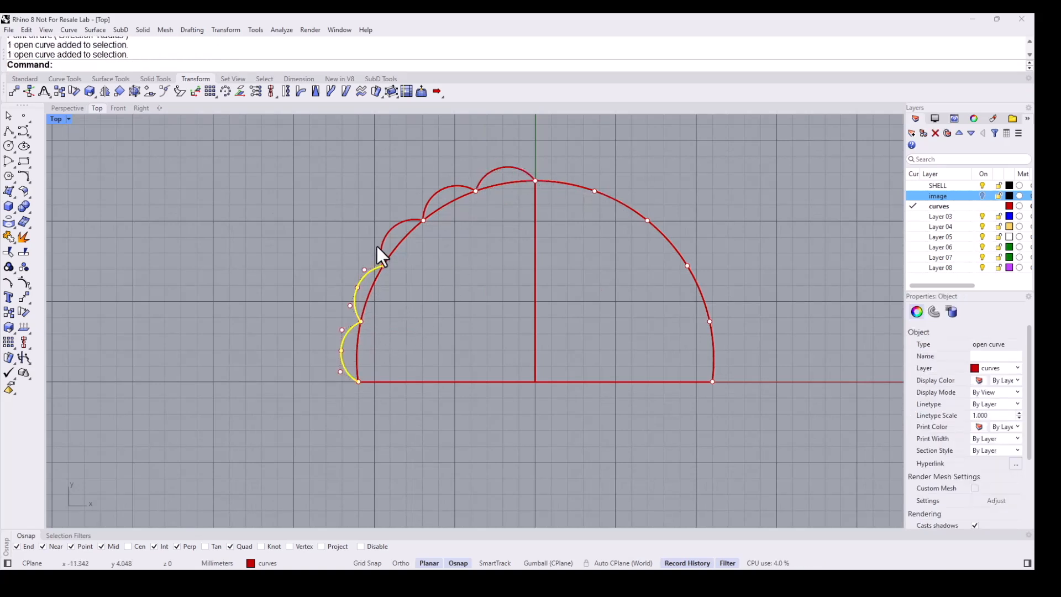
{"action": "left_click", "coordinate": [430, 198], "text": "shift"}
{"action": "left_click", "coordinate": [496, 171], "text": "shift"}
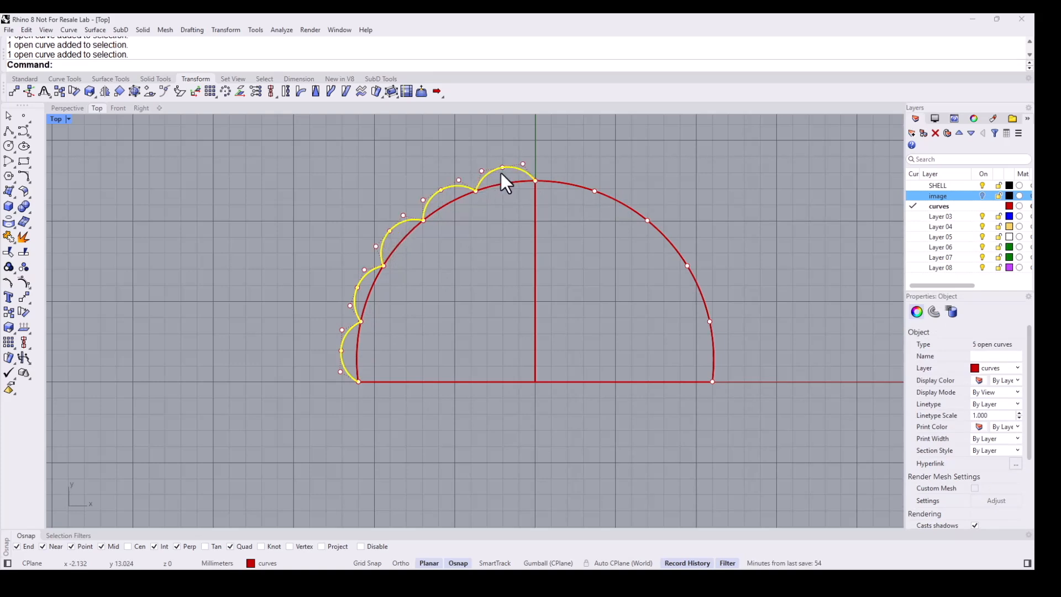
{"action": "key", "text": "Return"}
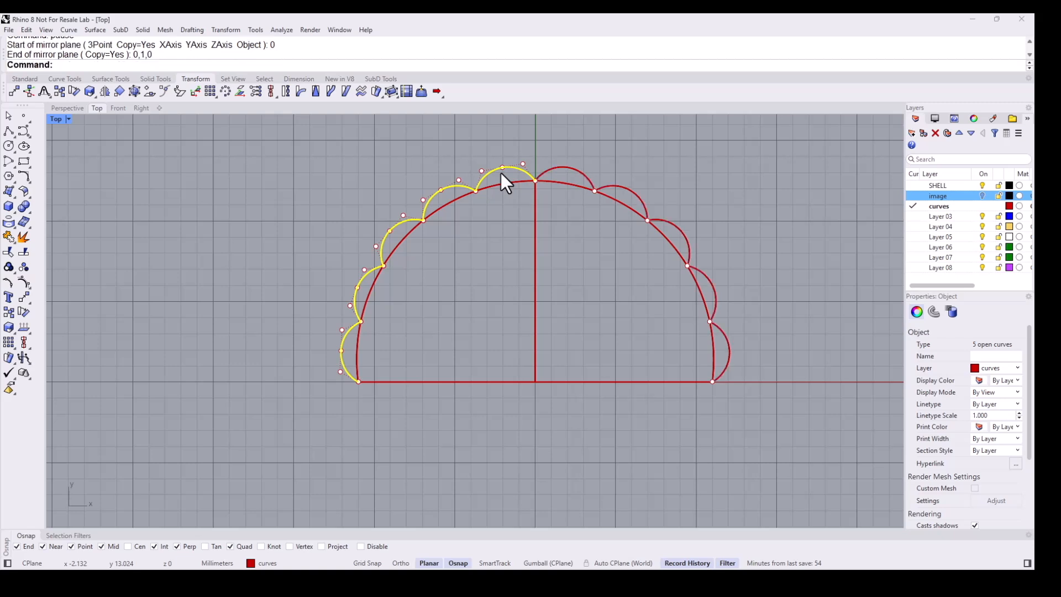
- Join all ten scallop arcs into one curve
{"action": "left_click", "coordinate": [580, 174], "text": "shift"}
{"action": "left_click", "coordinate": [636, 196], "text": "shift"}
{"action": "left_click", "coordinate": [680, 230], "text": "shift"}
{"action": "left_click", "coordinate": [714, 287], "text": "shift"}
{"action": "left_click", "coordinate": [727, 335], "text": "shift"}
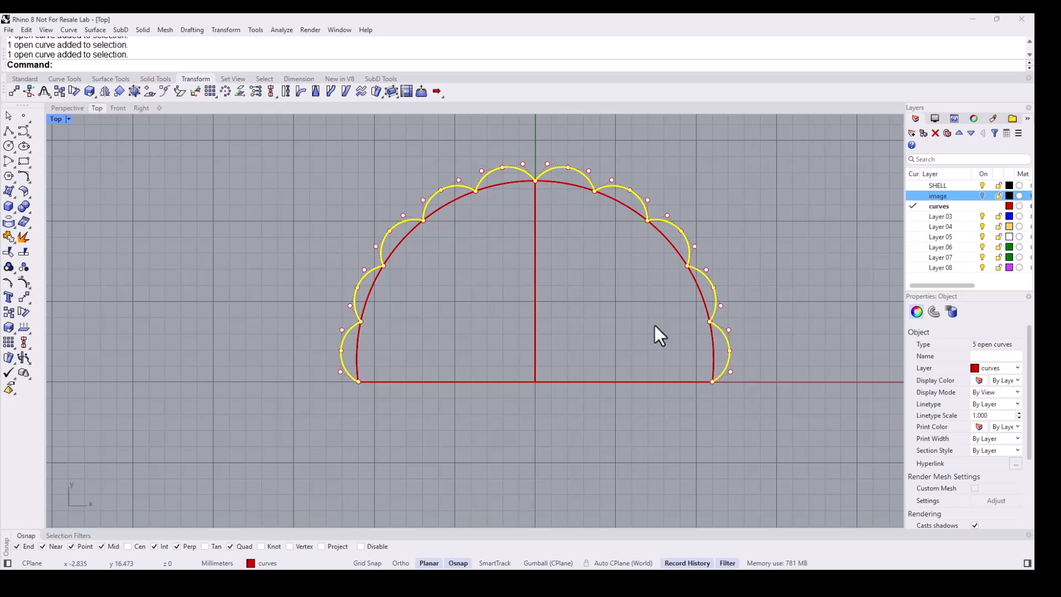
{"action": "left_click", "coordinate": [9, 237]}
{"action": "key", "text": "Escape"}
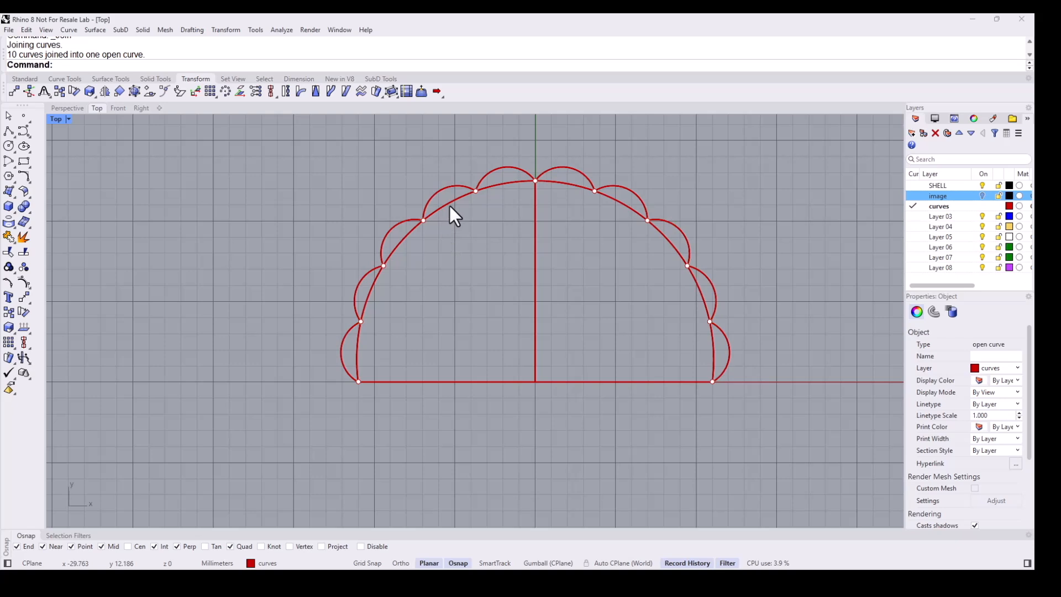
- Delete the semicircular guide arc and all its division points
{"action": "left_click", "coordinate": [449, 206]}
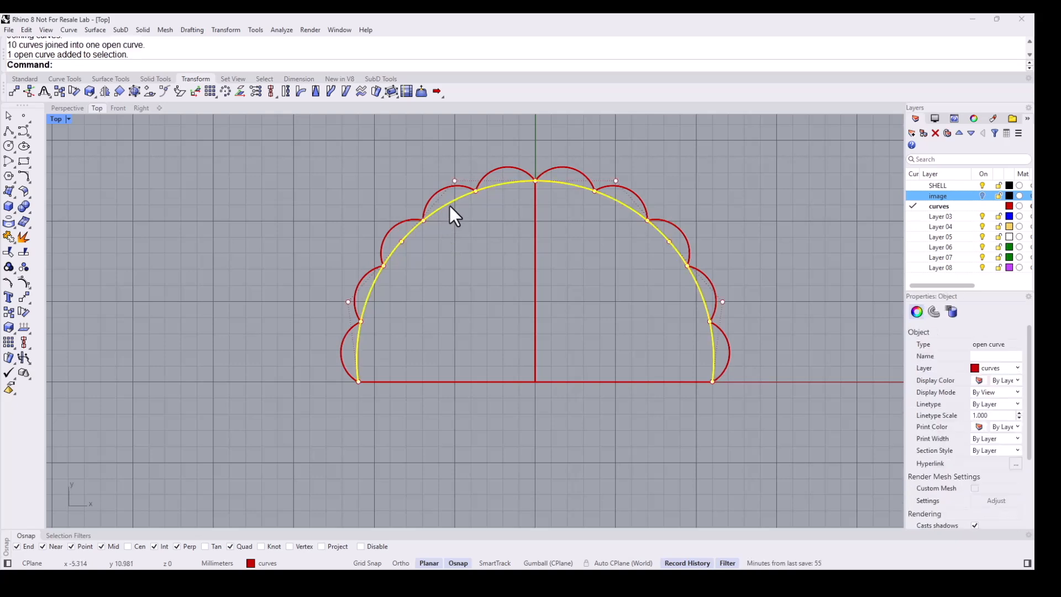
{"action": "key", "text": "Delete"}
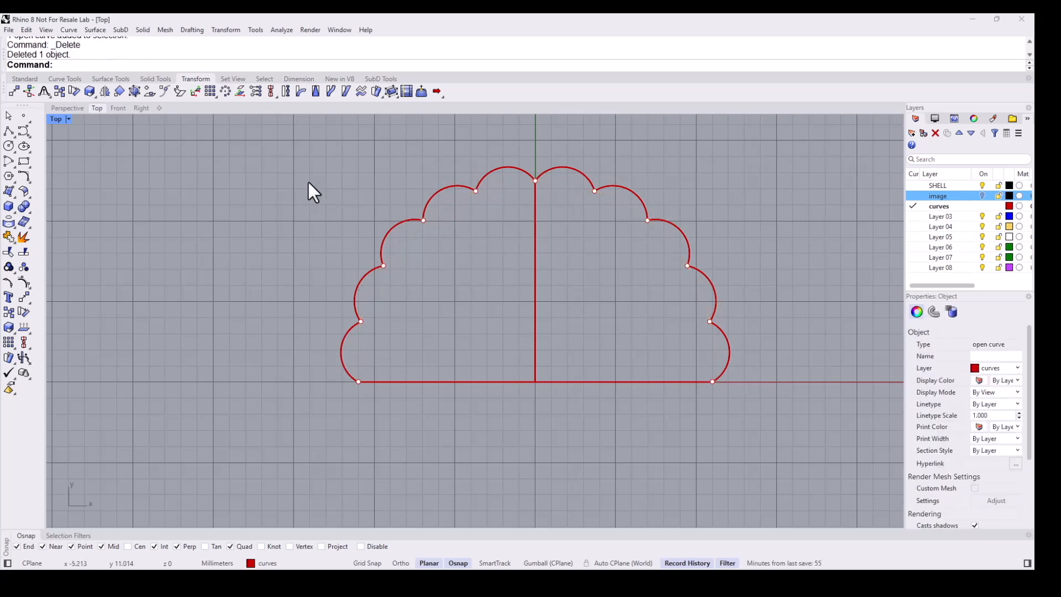
{"action": "left_click_drag", "start_coordinate": [280, 157], "coordinate": [384, 430]}
{"action": "key", "text": "Delete"}
{"action": "left_click_drag", "start_coordinate": [396, 158], "coordinate": [771, 240]}
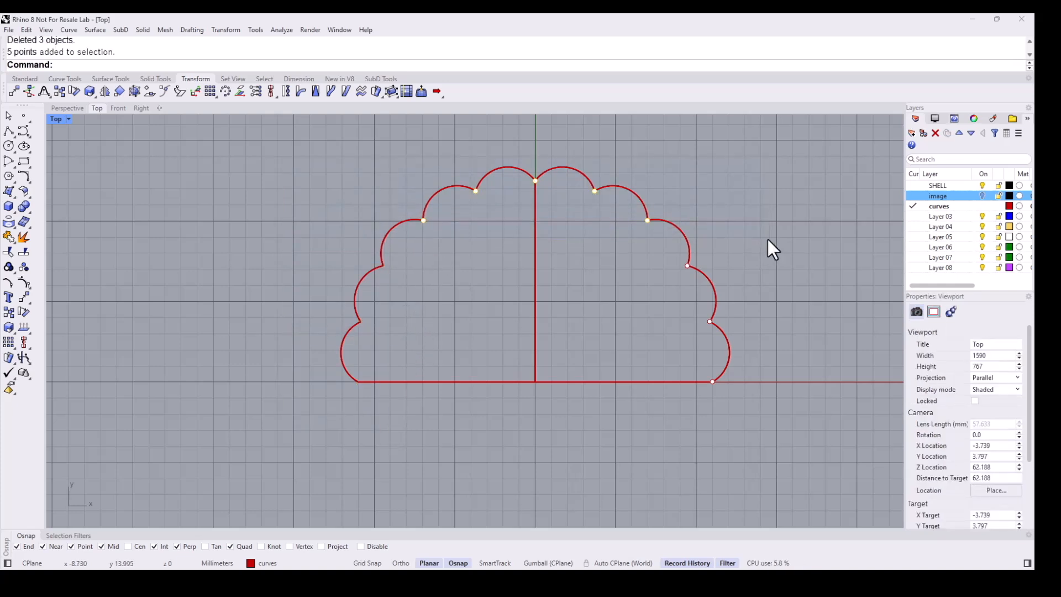
{"action": "key", "text": "Delete"}
{"action": "left_click_drag", "start_coordinate": [660, 245], "coordinate": [790, 419]}
{"action": "key", "text": "Delete"}
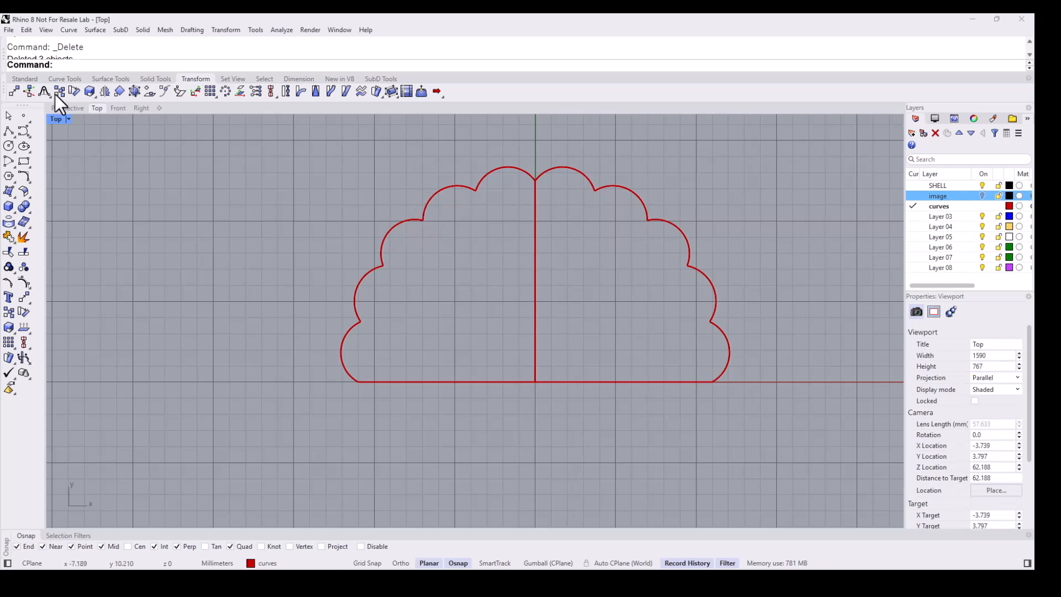
- Fillet the corners of the scallop curve with a 0.1 radius
{"action": "left_click", "coordinate": [64, 79]}
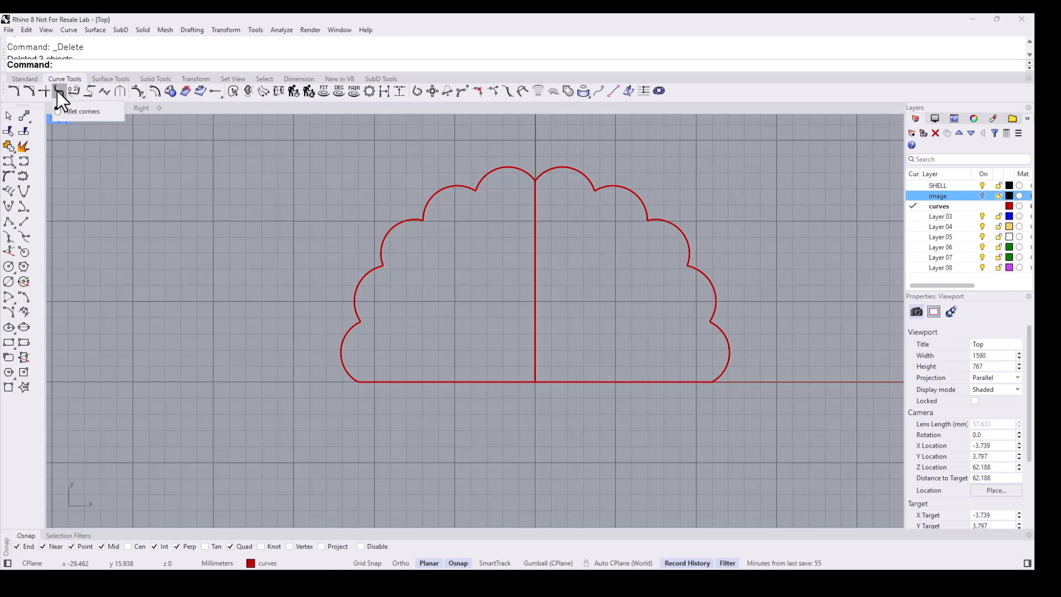
{"action": "left_click", "coordinate": [58, 90]}
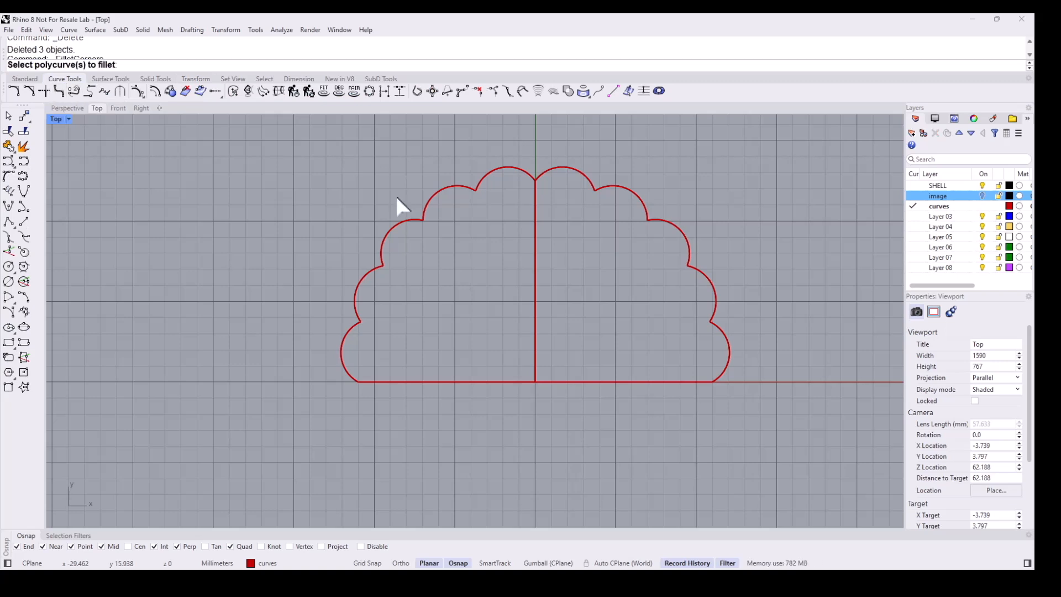
{"action": "left_click", "coordinate": [431, 200]}
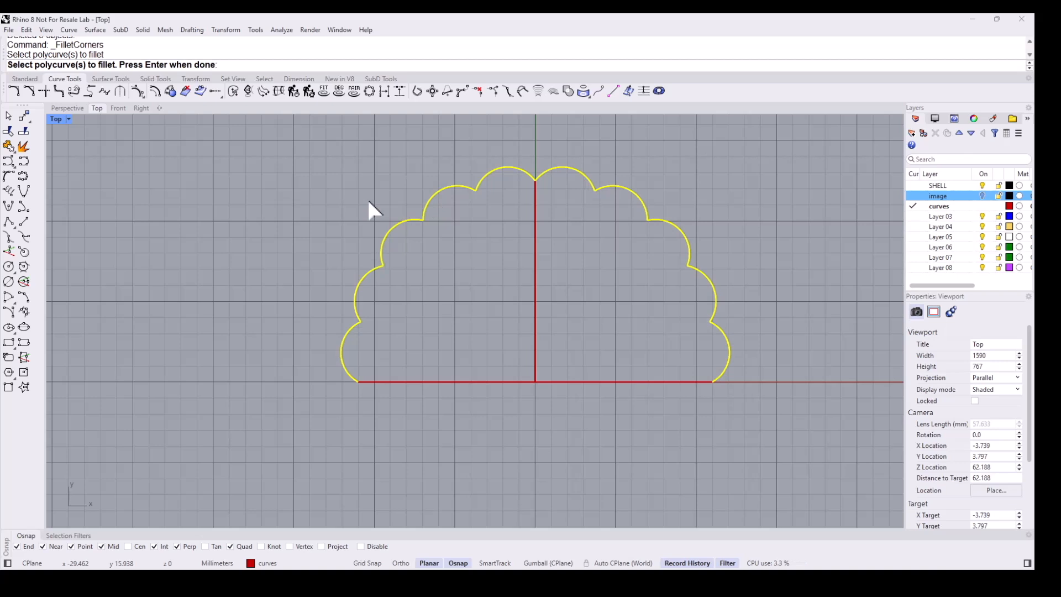
{"action": "key", "text": "Return"}
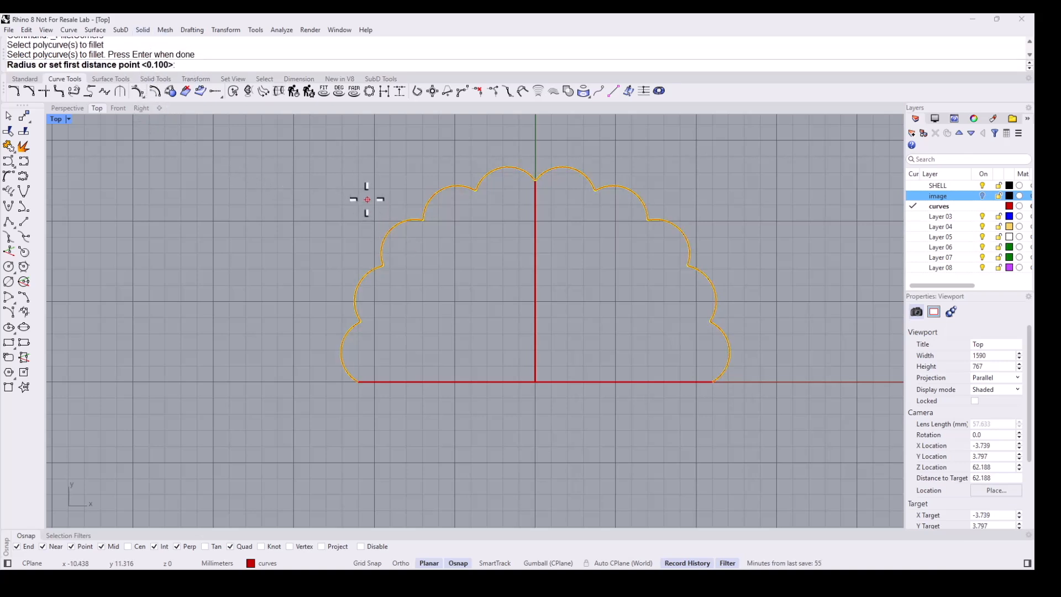
{"action": "key", "text": "Return"}
- Turn the image layer back on to show the reference picture
{"action": "scroll", "coordinate": [424, 235], "scroll_direction": "up", "scroll_amount": 4}
{"action": "scroll", "coordinate": [419, 212], "scroll_direction": "down", "scroll_amount": 10}
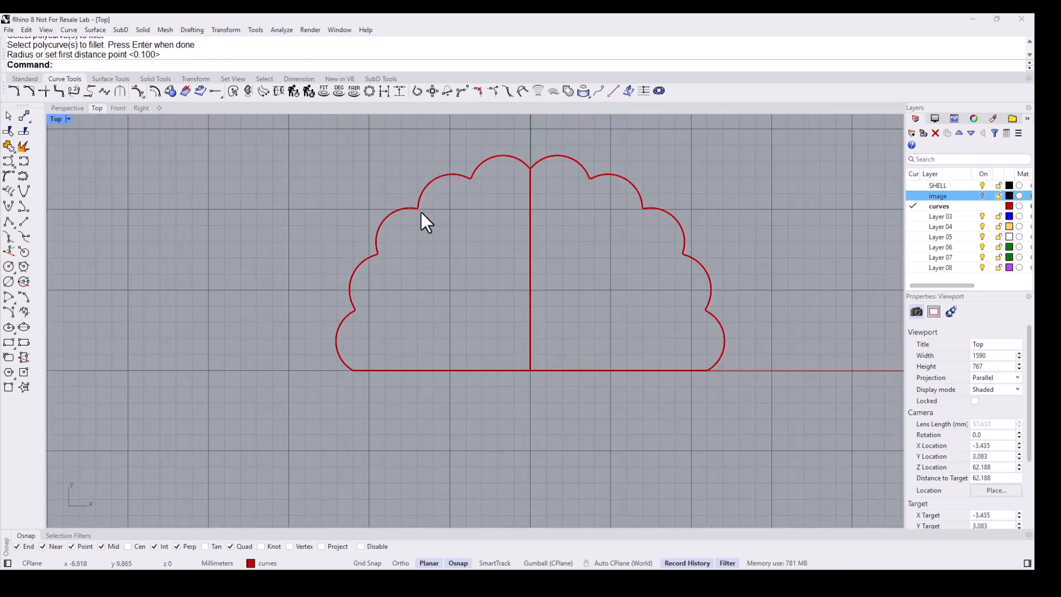
{"action": "right_click_drag", "start_coordinate": [458, 272], "coordinate": [446, 259]}
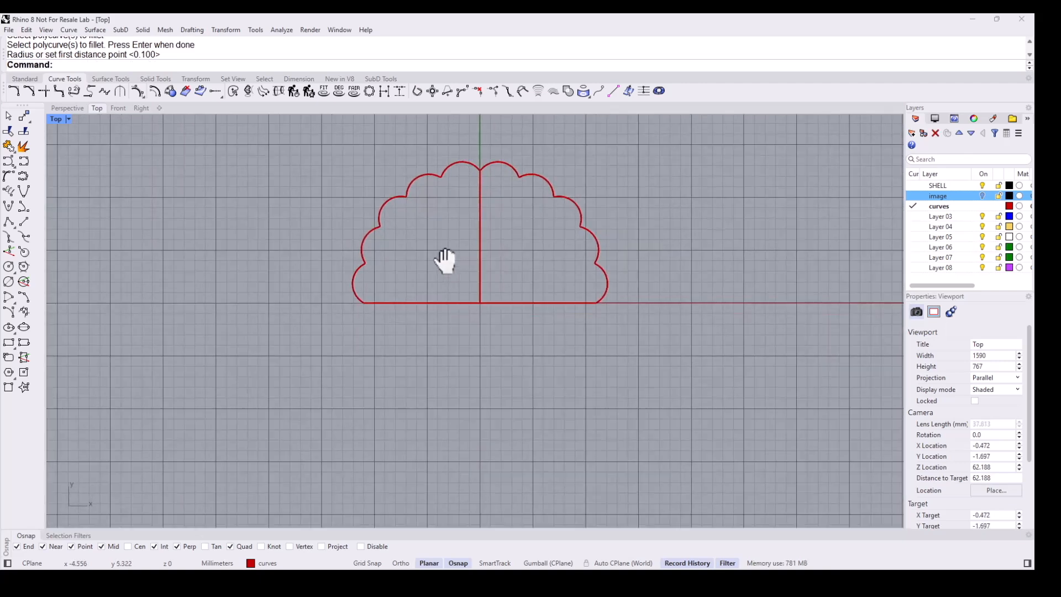
{"action": "left_click", "coordinate": [982, 196]}
- Draw an arc across the shell's hinge base, bulging downward to follow the picture's bottom outline
{"action": "right_click_drag", "start_coordinate": [606, 337], "coordinate": [583, 308]}
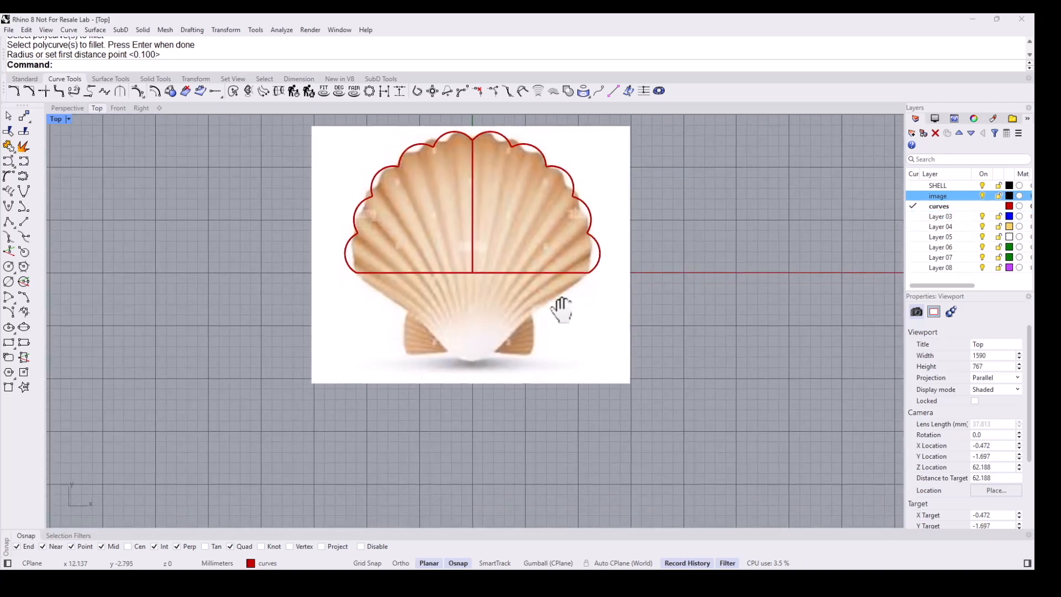
{"action": "scroll", "coordinate": [367, 279], "scroll_direction": "up", "scroll_amount": 5}
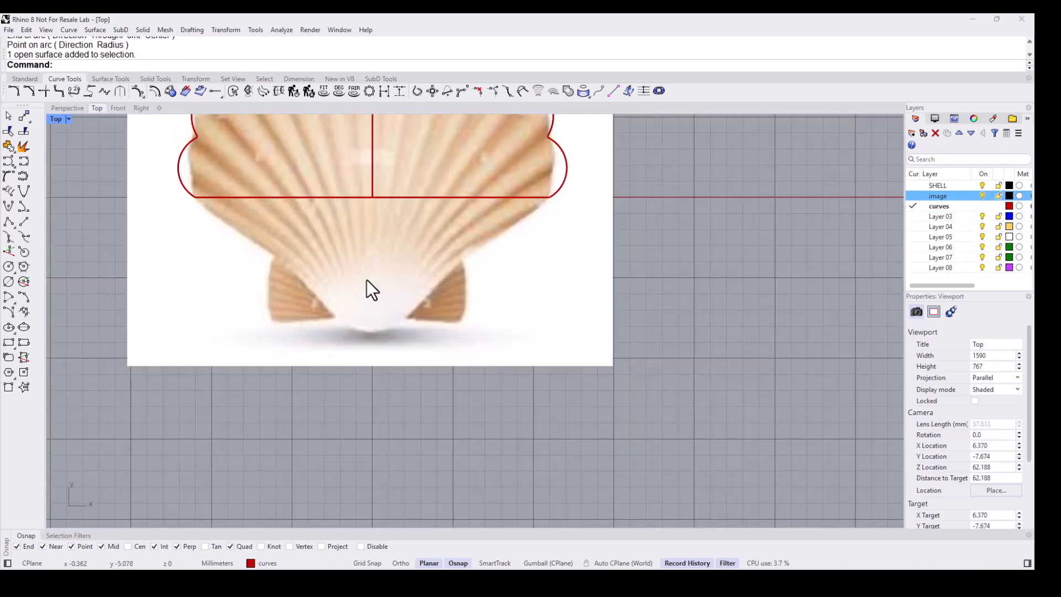
{"action": "left_click", "coordinate": [25, 293]}
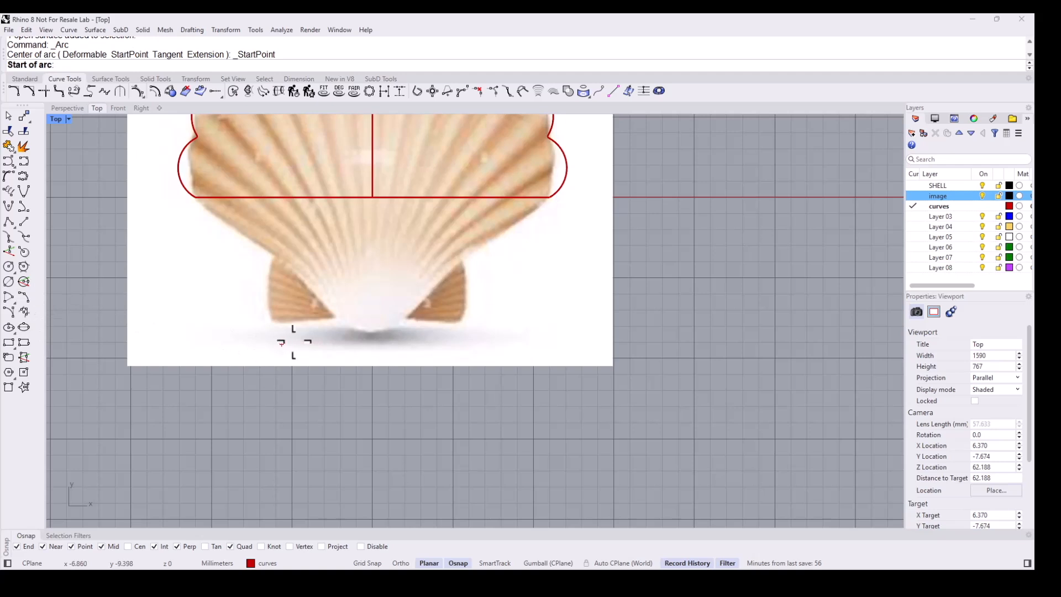
{"action": "left_click", "coordinate": [331, 312]}
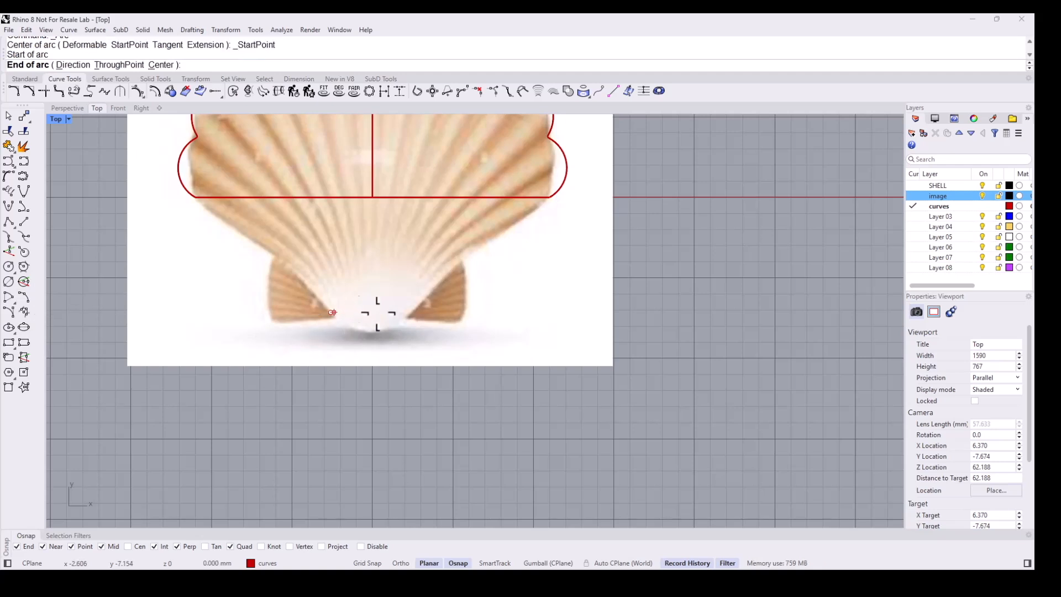
{"action": "left_click", "coordinate": [412, 312], "text": "shift"}
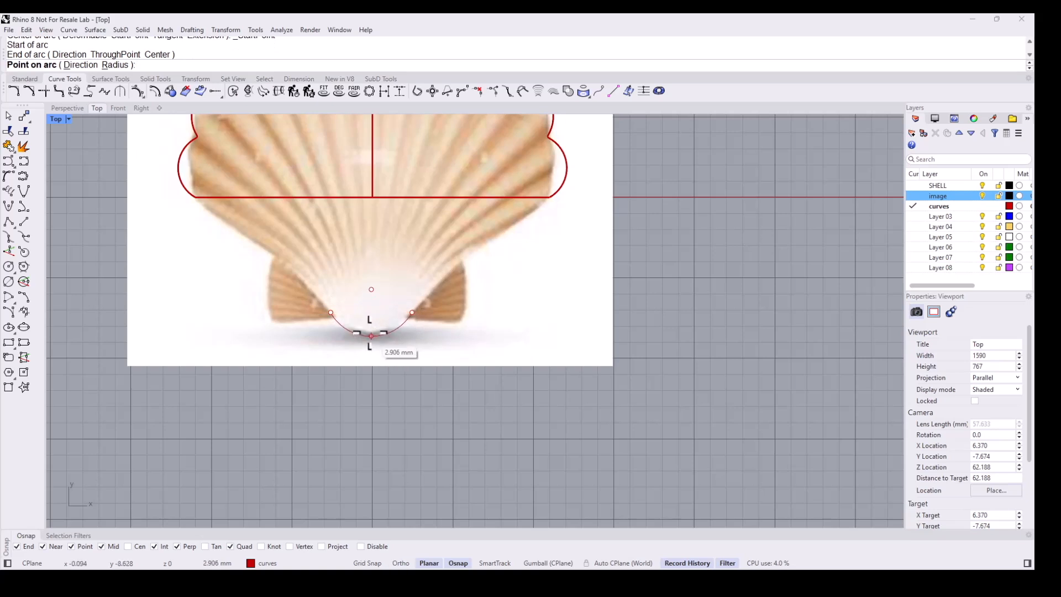
{"action": "left_click", "coordinate": [372, 334]}
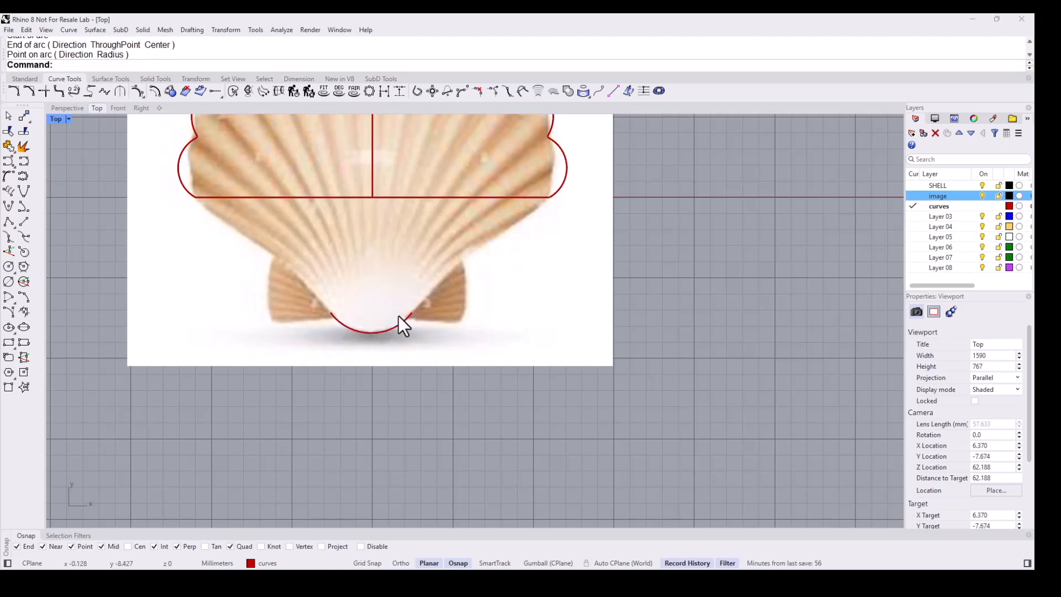
- Blend a tangent curve from the hinge arc's right end to the right end of the scallop curve, adjusting its middle control point to follow the shell's side
{"action": "right_click_drag", "start_coordinate": [385, 325], "coordinate": [395, 347]}
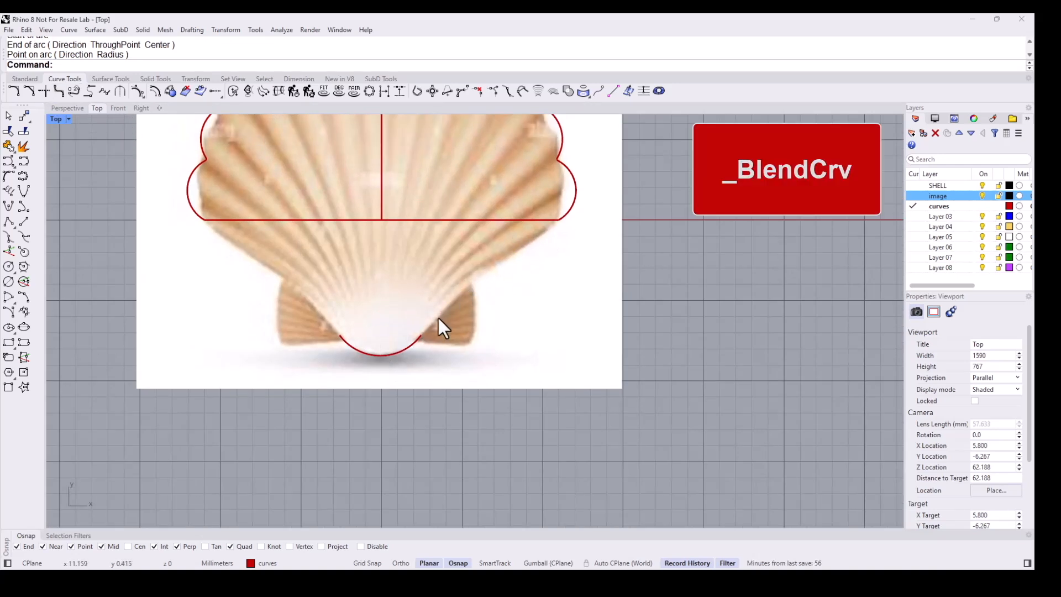
{"action": "left_click", "coordinate": [72, 90]}
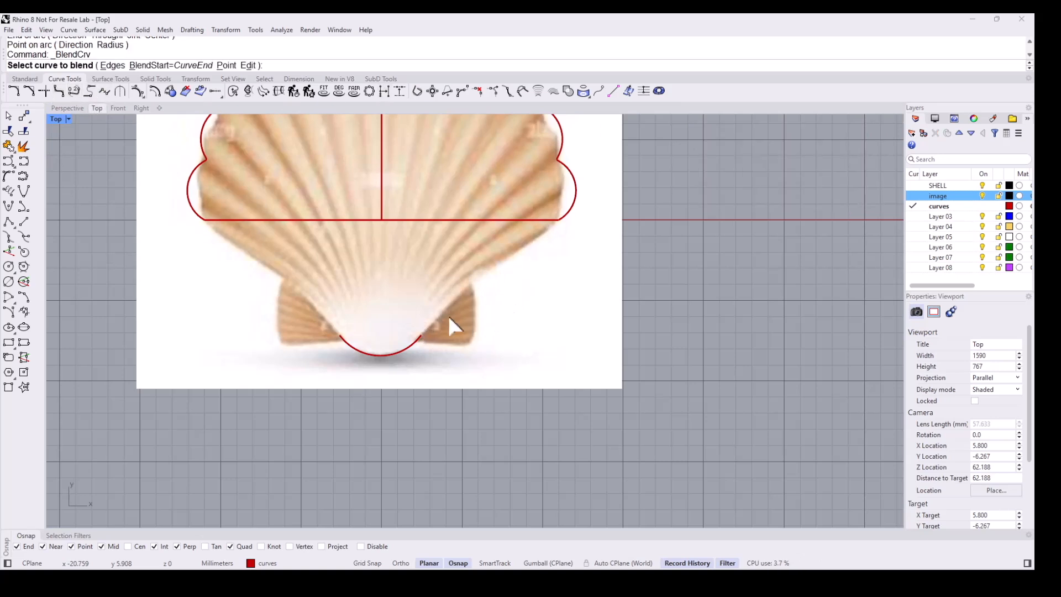
{"action": "left_click", "coordinate": [418, 341]}
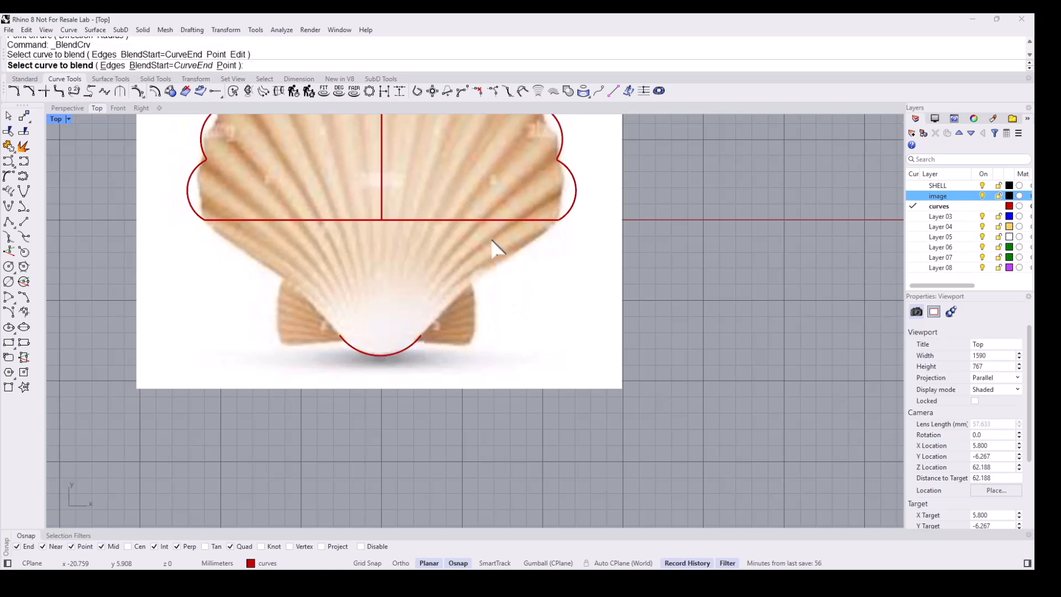
{"action": "left_click", "coordinate": [570, 214]}
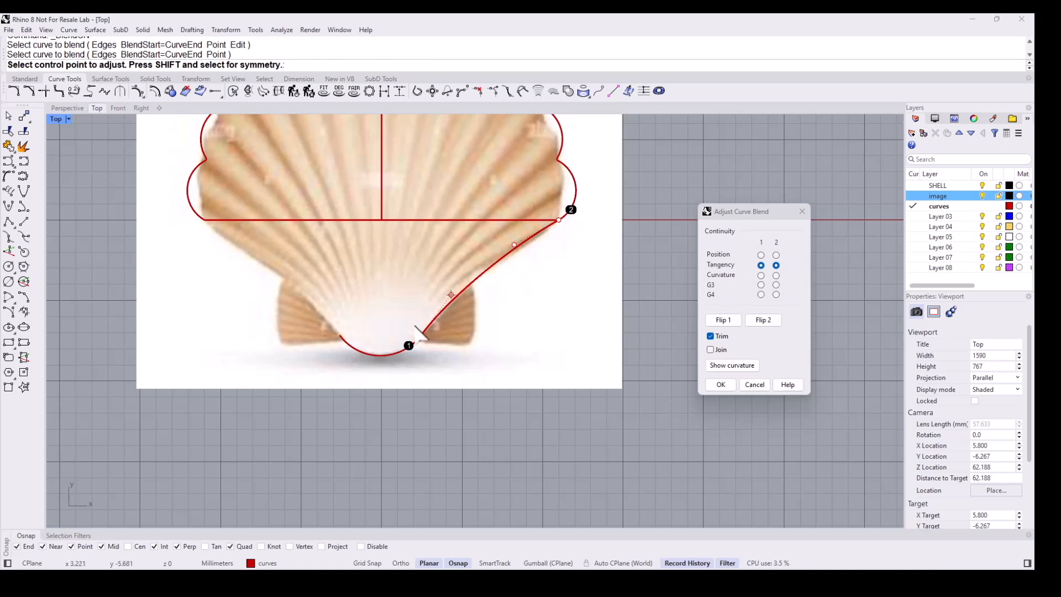
{"action": "left_click", "coordinate": [452, 295]}
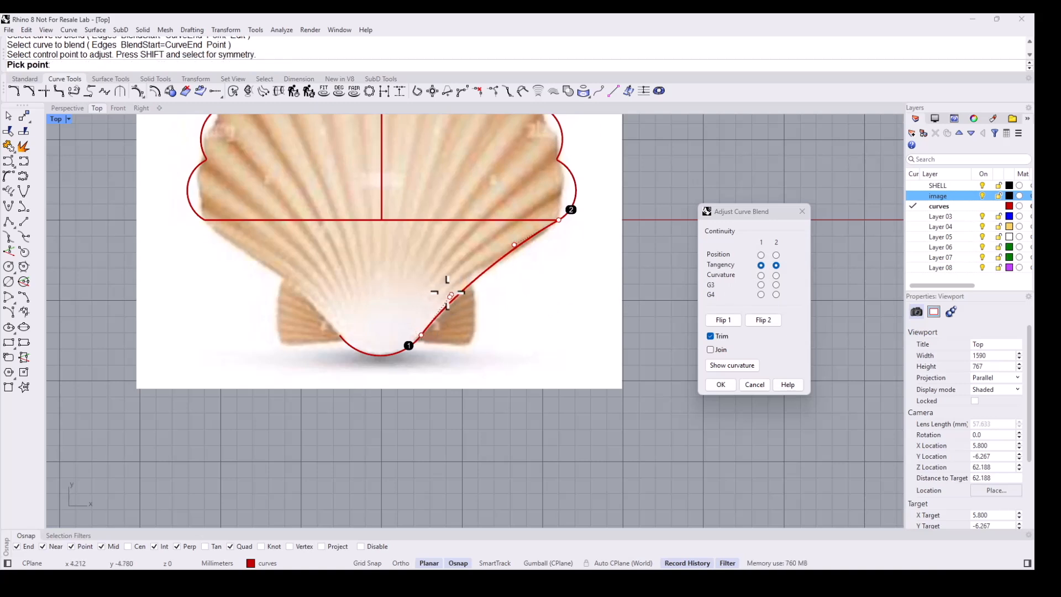
{"action": "left_click", "coordinate": [457, 287]}
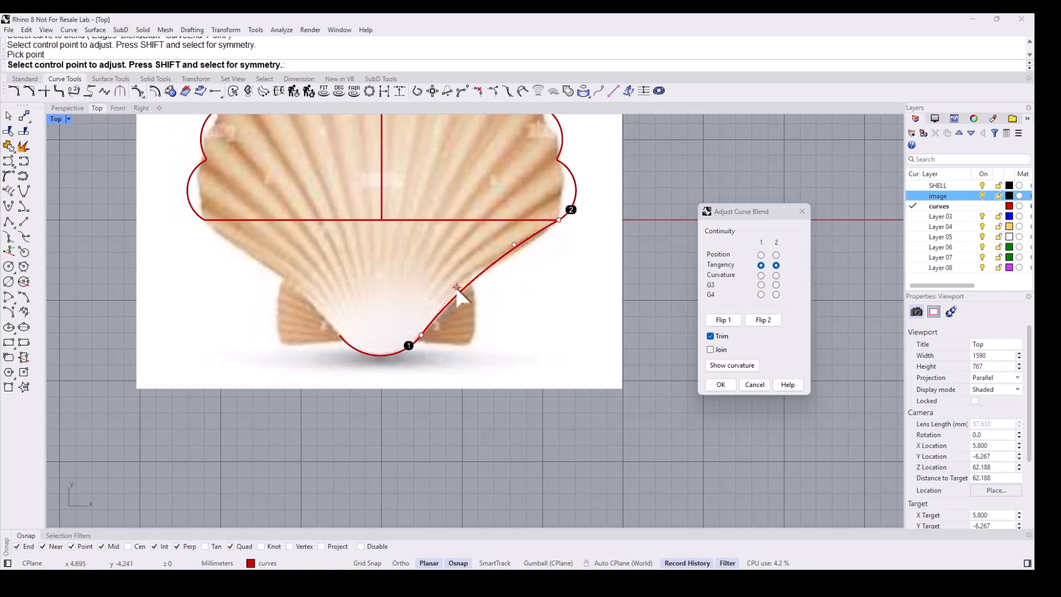
{"action": "left_click", "coordinate": [456, 287]}
{"action": "left_click", "coordinate": [452, 293]}
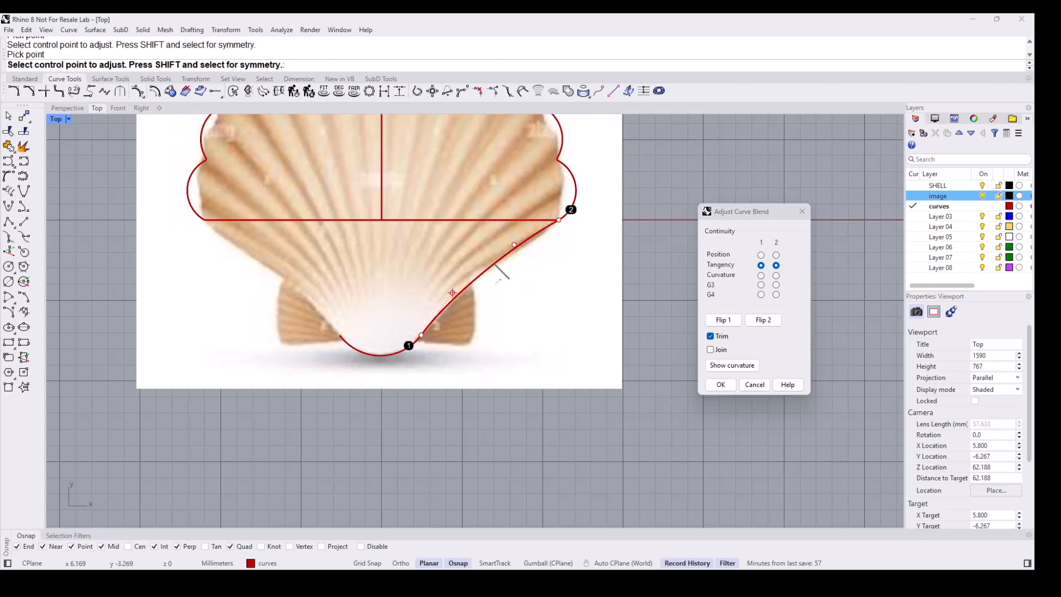
{"action": "left_click", "coordinate": [720, 385]}
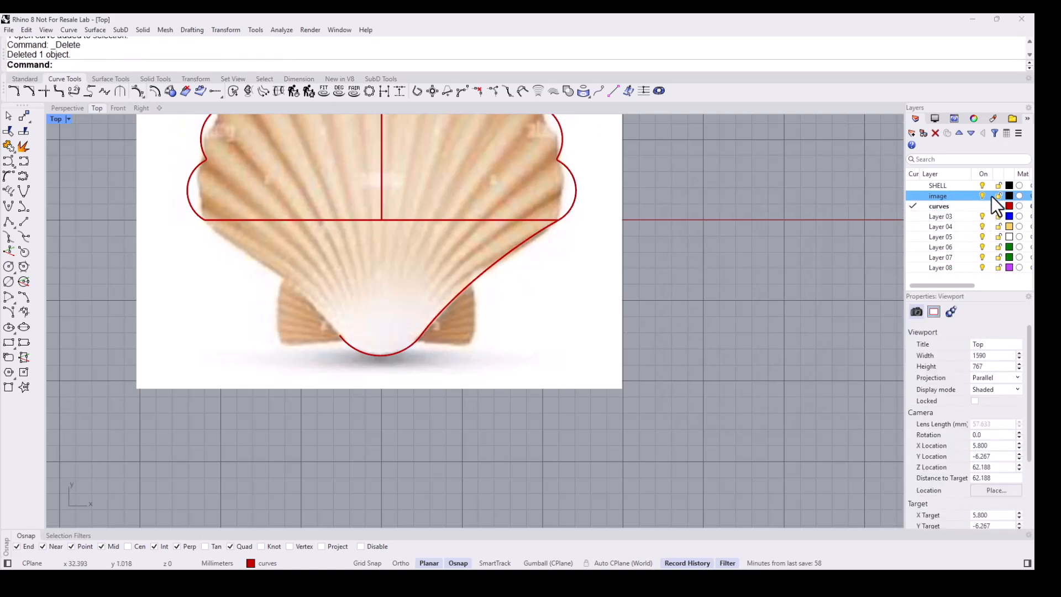
- Hide the reference image and draw a line from the origin straight down to the bottom of the hinge arc
{"action": "left_click", "coordinate": [982, 195]}
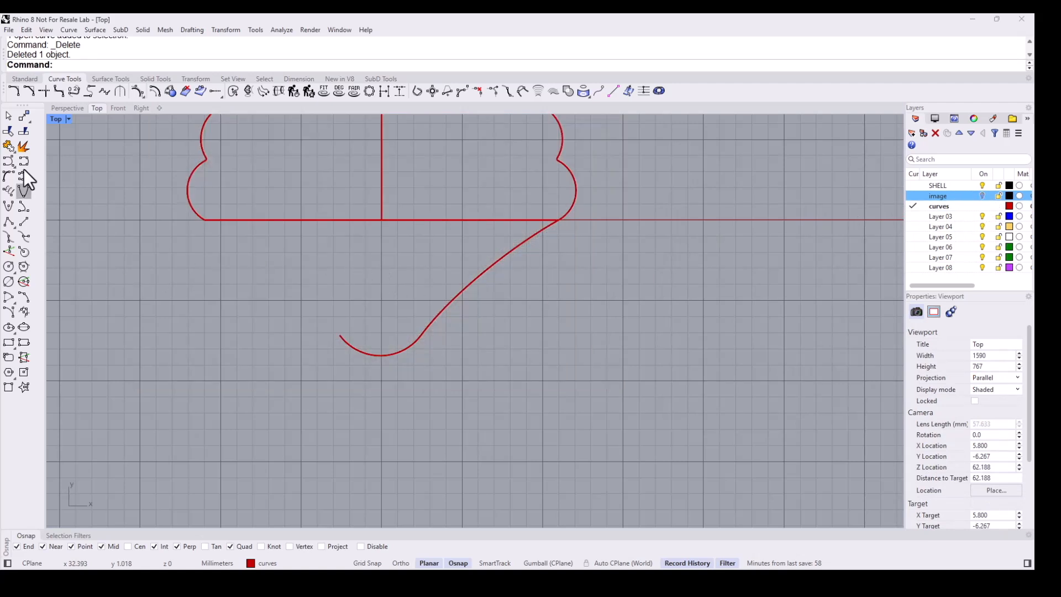
{"action": "middle_click", "coordinate": [92, 160]}
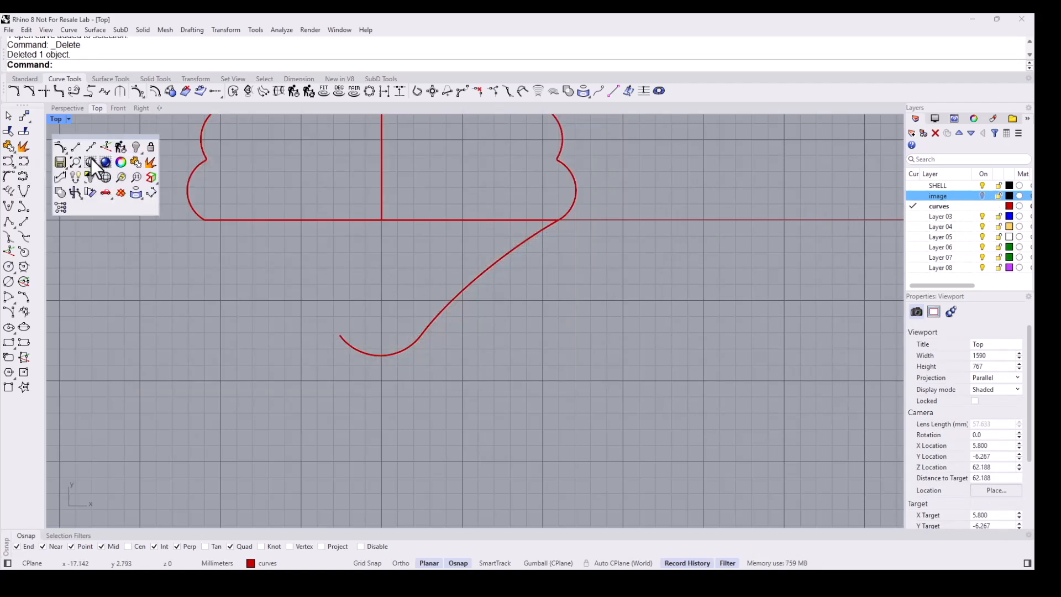
{"action": "left_click", "coordinate": [74, 147]}
{"action": "type", "text": "0"}
{"action": "key", "text": "Return"}
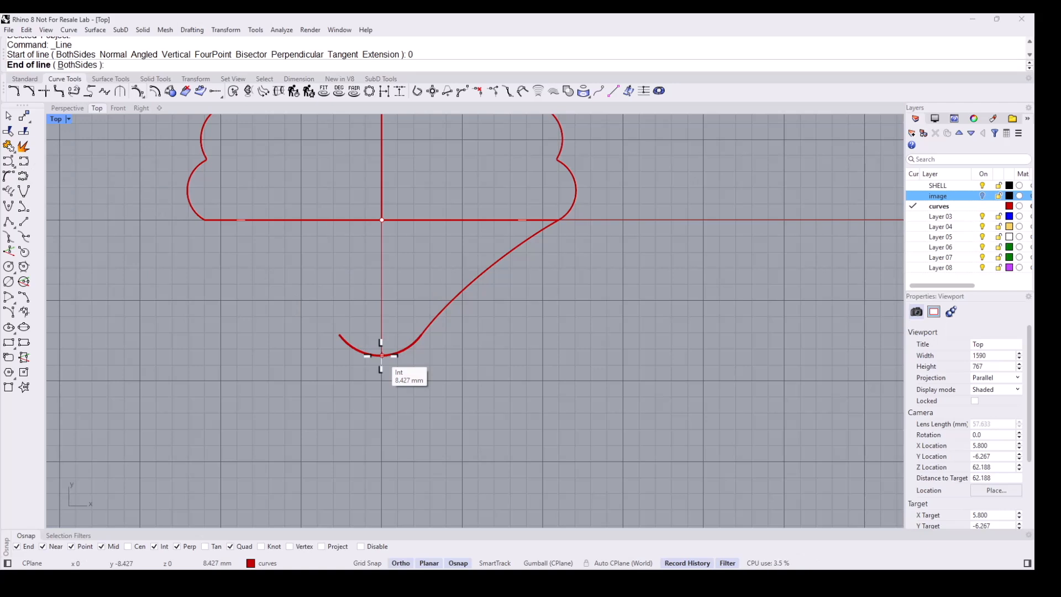
{"action": "left_click", "coordinate": [382, 356]}
- Split the hinge arc at the new vertical line and delete its left half
{"action": "scroll", "coordinate": [382, 355], "scroll_direction": "up", "scroll_amount": 2}
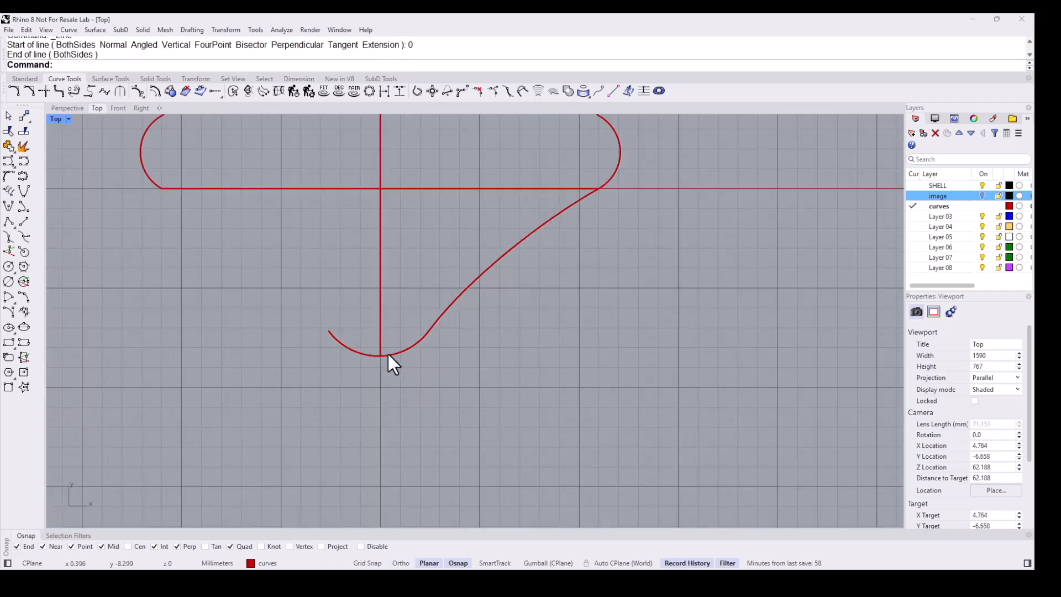
{"action": "left_click", "coordinate": [24, 145]}
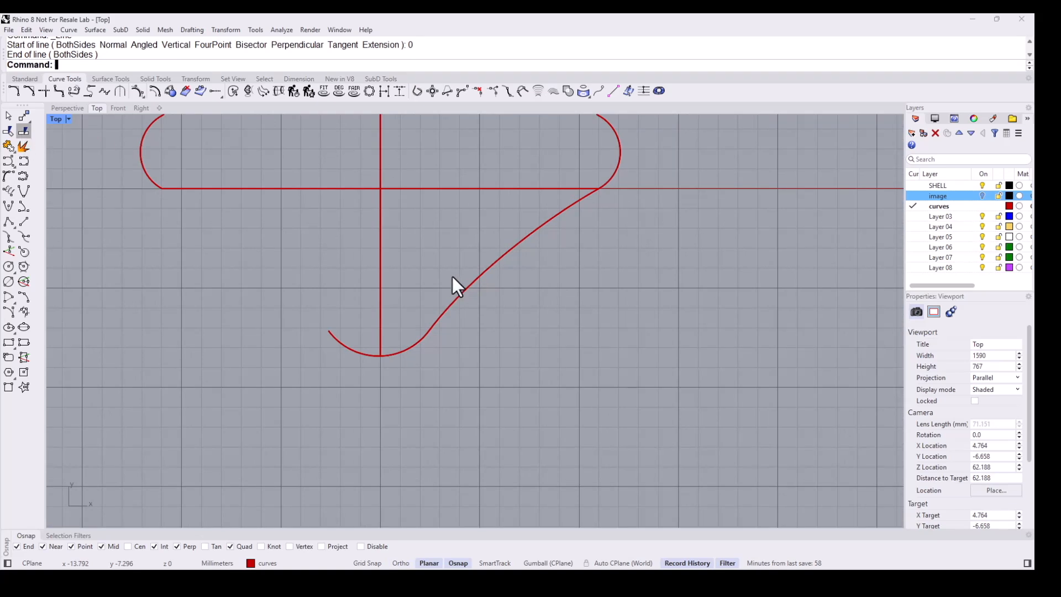
{"action": "left_click", "coordinate": [409, 346]}
{"action": "key", "text": "Return"}
{"action": "left_click", "coordinate": [380, 318]}
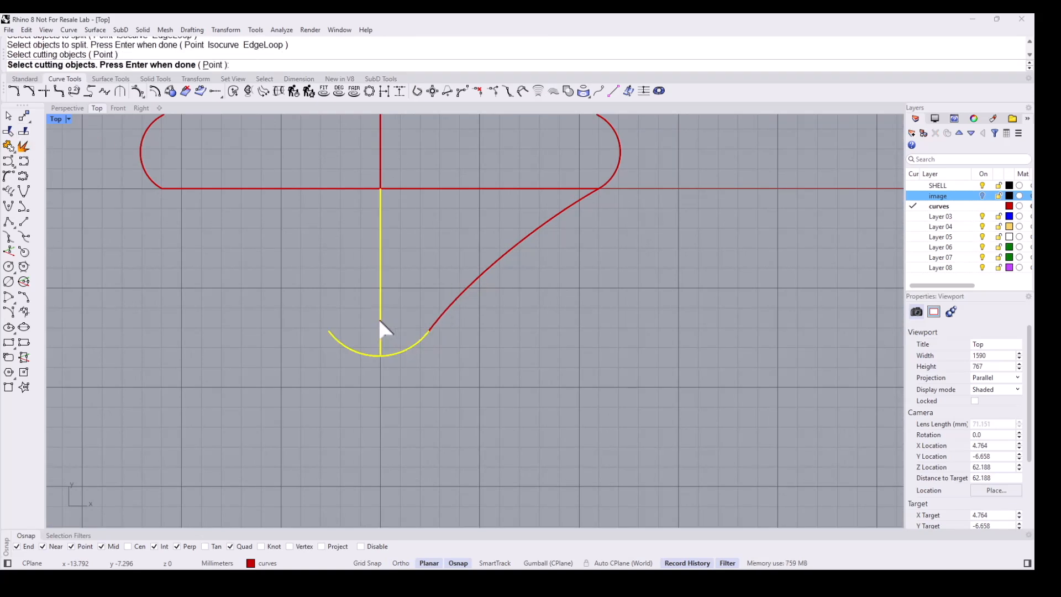
{"action": "key", "text": "Return"}
{"action": "left_click", "coordinate": [363, 354]}
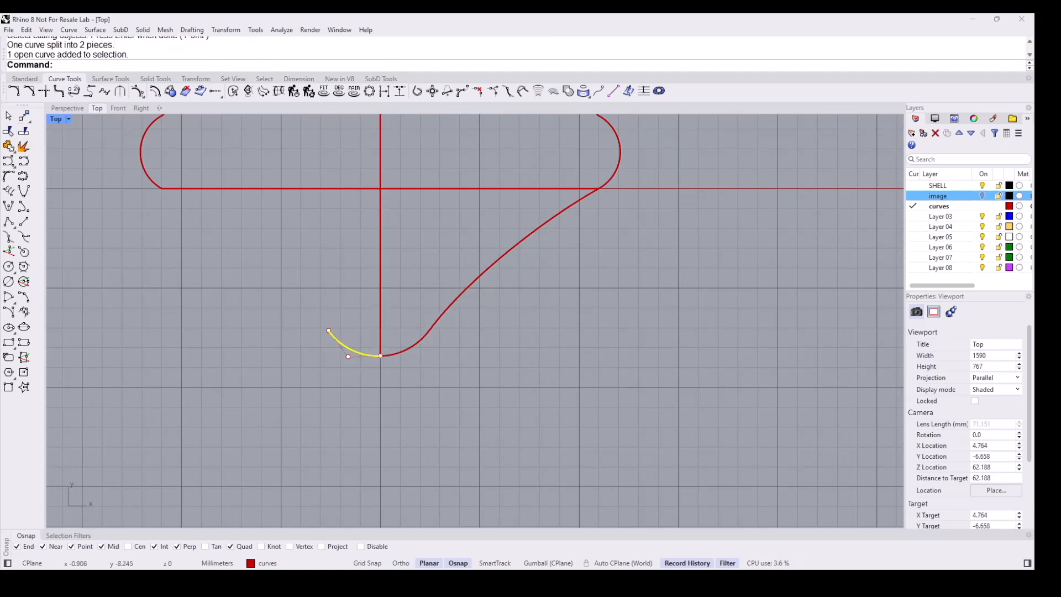
{"action": "key", "text": "Delete"}
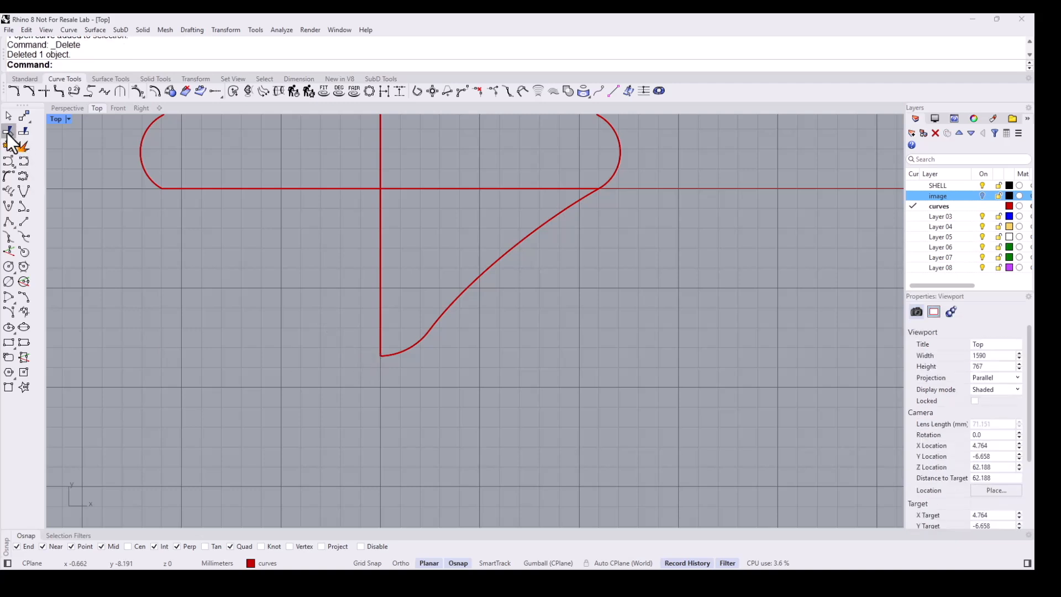
- Join the remaining right half of the hinge arc with the blend curve
{"action": "key", "text": "ctrl+j"}
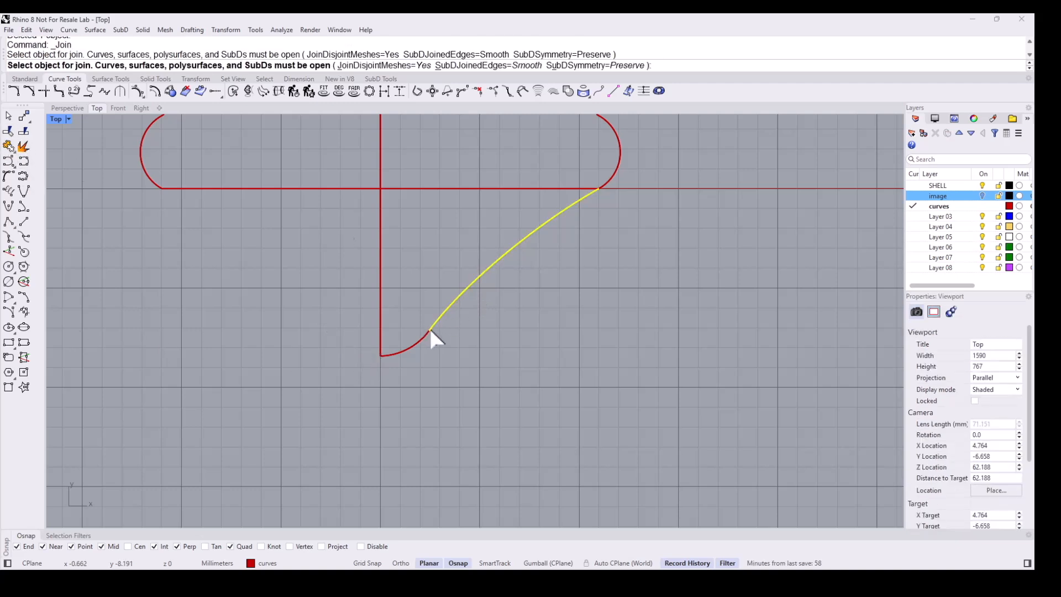
{"action": "left_click", "coordinate": [429, 326]}
{"action": "left_click", "coordinate": [427, 330]}
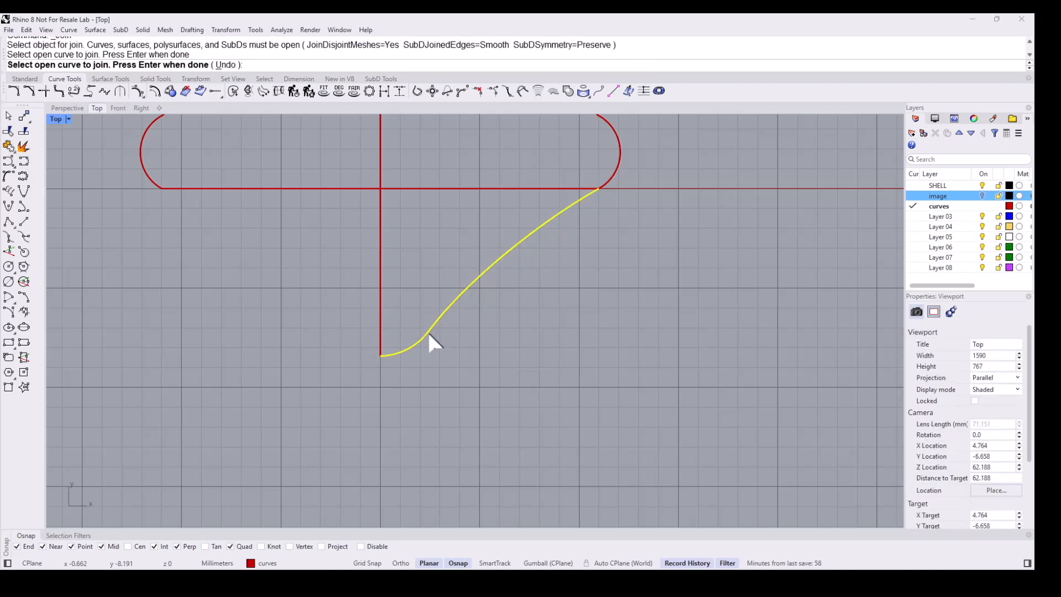
{"action": "key", "text": "Return"}
- Mirror the joined side curve across the vertical axis from 0 to 0,1,0
{"action": "left_click", "coordinate": [430, 330]}
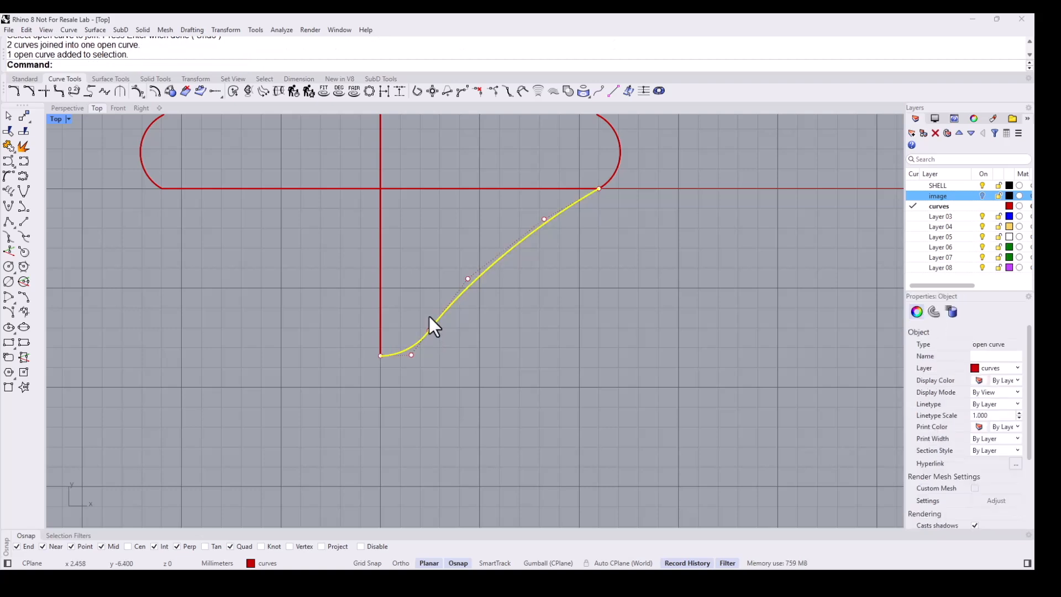
{"action": "type", "text": "Mirror"}
{"action": "key", "text": "Return"}
{"action": "type", "text": "0"}
{"action": "key", "text": "Return"}
{"action": "type", "text": "0,1,0"}
{"action": "key", "text": "Return"}
{"action": "scroll", "coordinate": [429, 316], "scroll_direction": "down", "scroll_amount": 3}
{"action": "right_click_drag", "start_coordinate": [455, 325], "coordinate": [459, 365]}
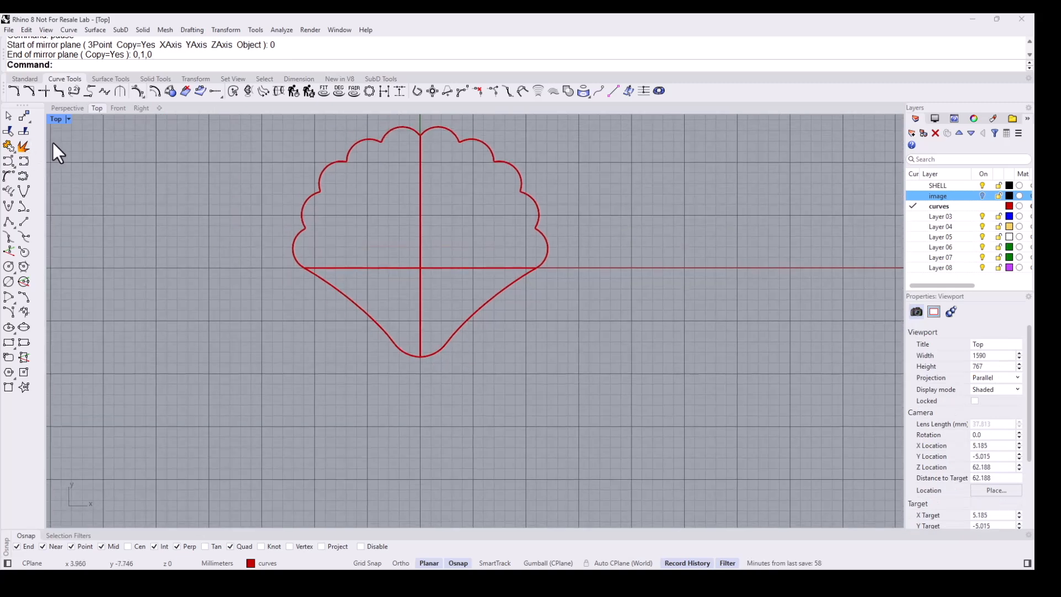
- Join the scallop curve and both side curves into one closed shell outline
{"action": "left_click", "coordinate": [8, 146]}
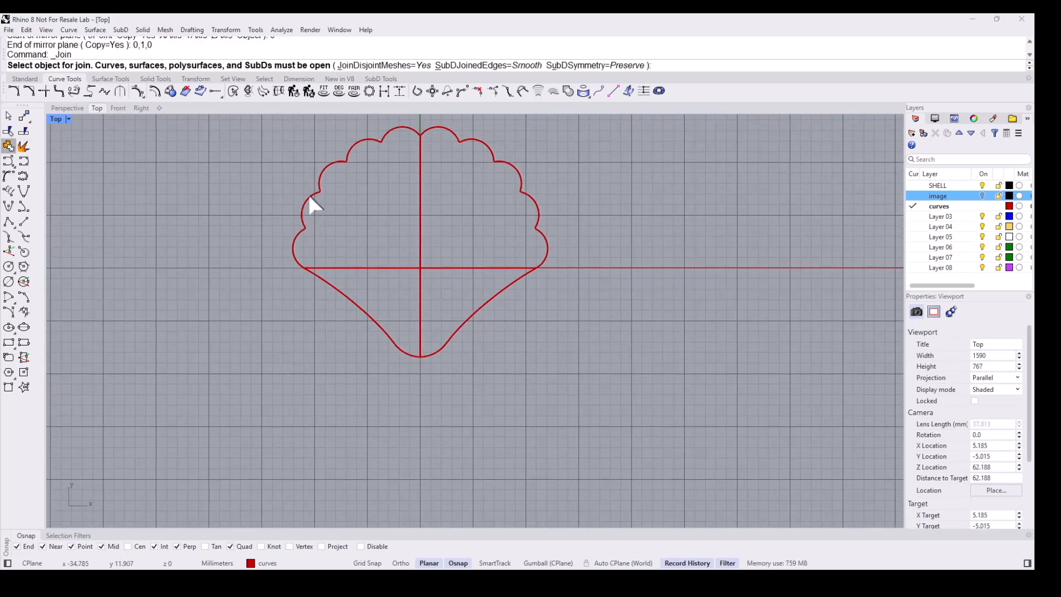
{"action": "left_click", "coordinate": [309, 198]}
{"action": "left_click", "coordinate": [331, 283]}
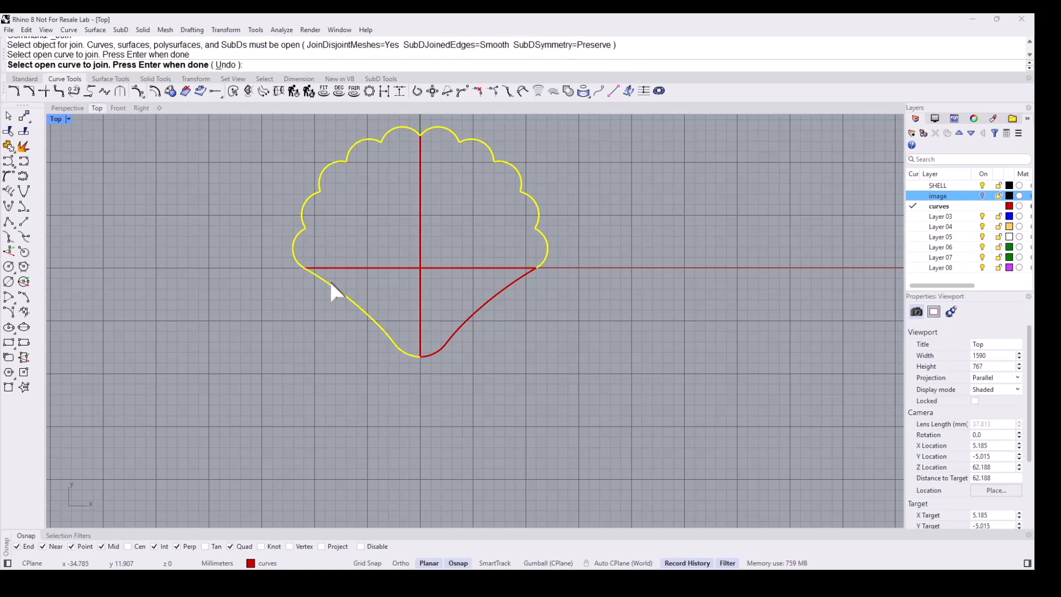
{"action": "left_click", "coordinate": [462, 325]}
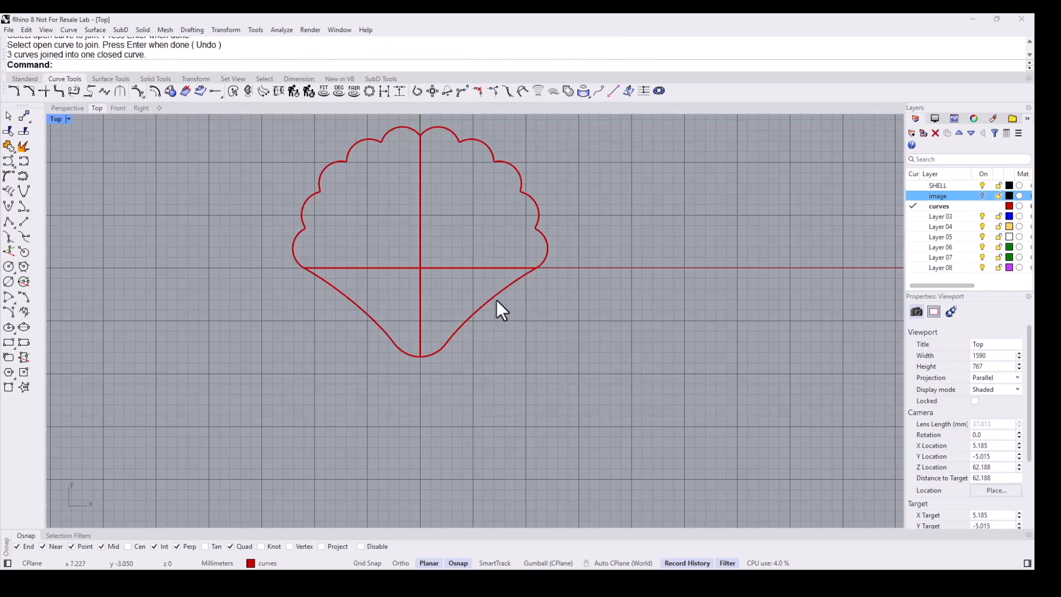
- In Perspective view, draw a vertical line 3.5 mm tall rising from a point on the shell's centre line
{"action": "left_click", "coordinate": [982, 196]}
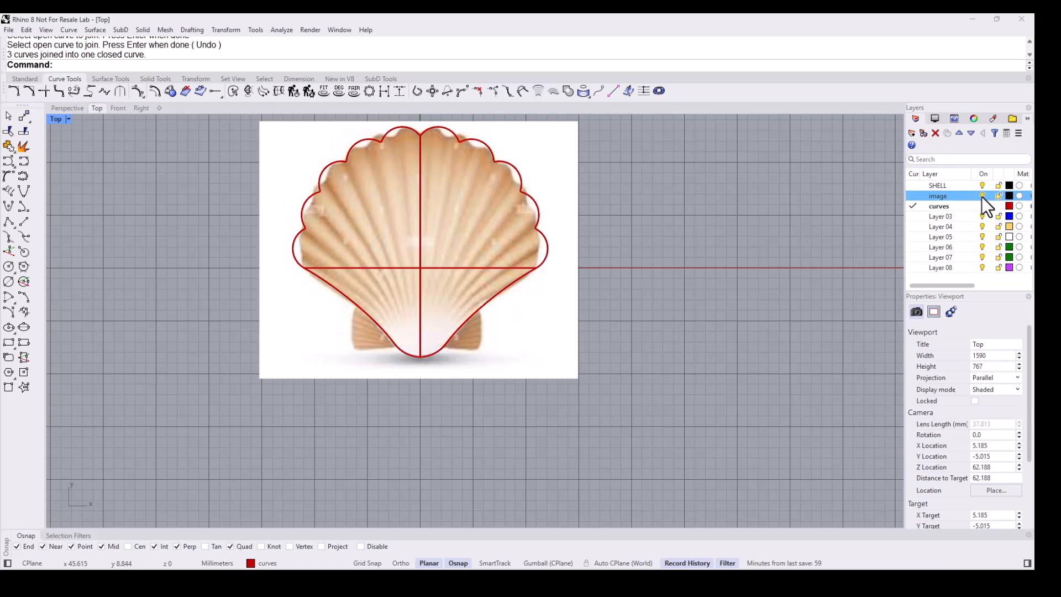
{"action": "left_click", "coordinate": [982, 196]}
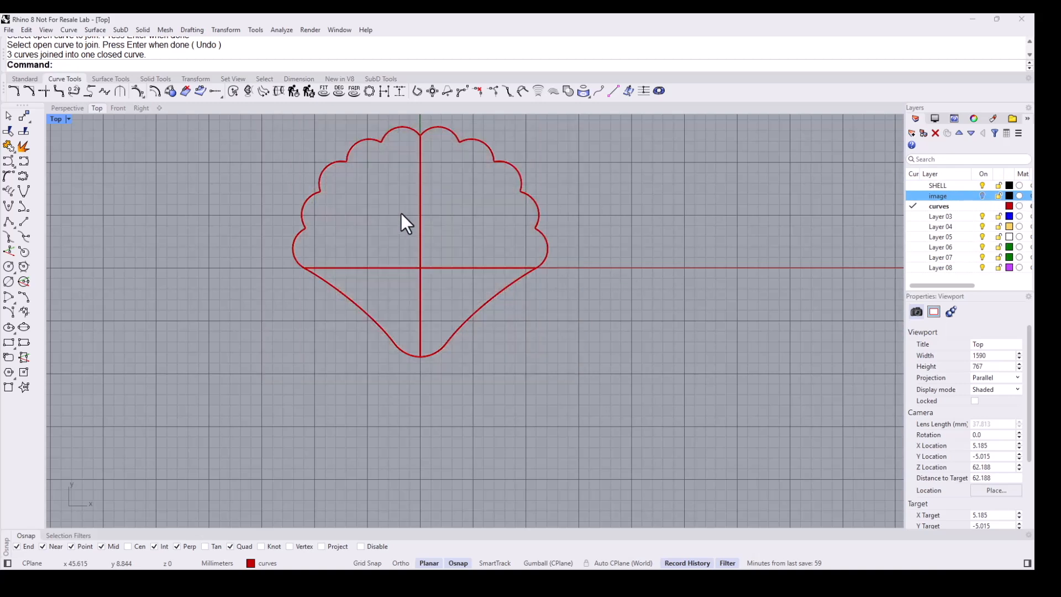
{"action": "left_click", "coordinate": [66, 107]}
{"action": "right_click_drag", "start_coordinate": [435, 314], "coordinate": [567, 277]}
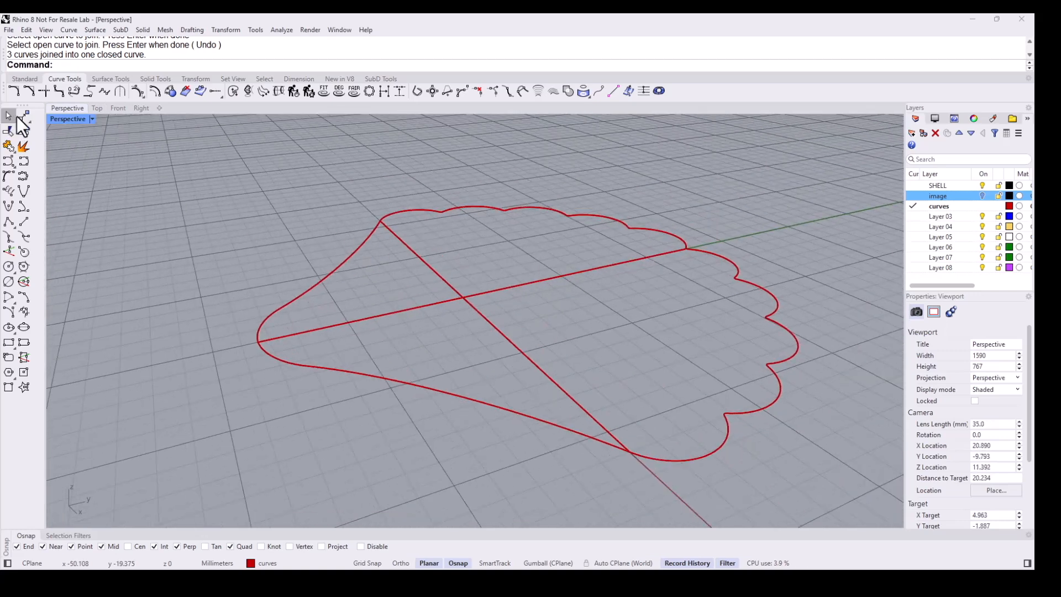
{"action": "left_click", "coordinate": [19, 80]}
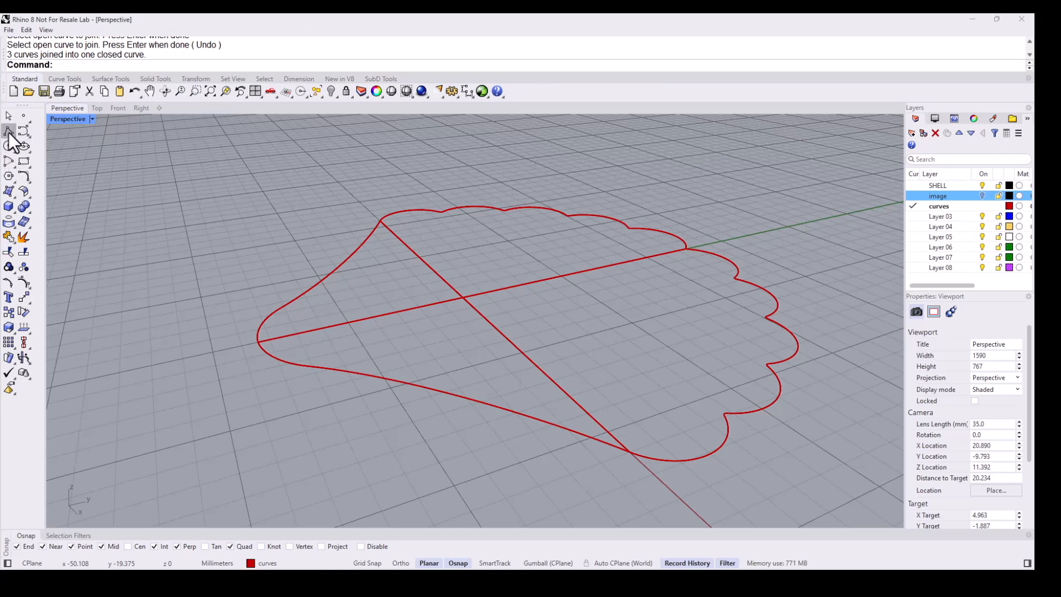
{"action": "left_click", "coordinate": [9, 137]}
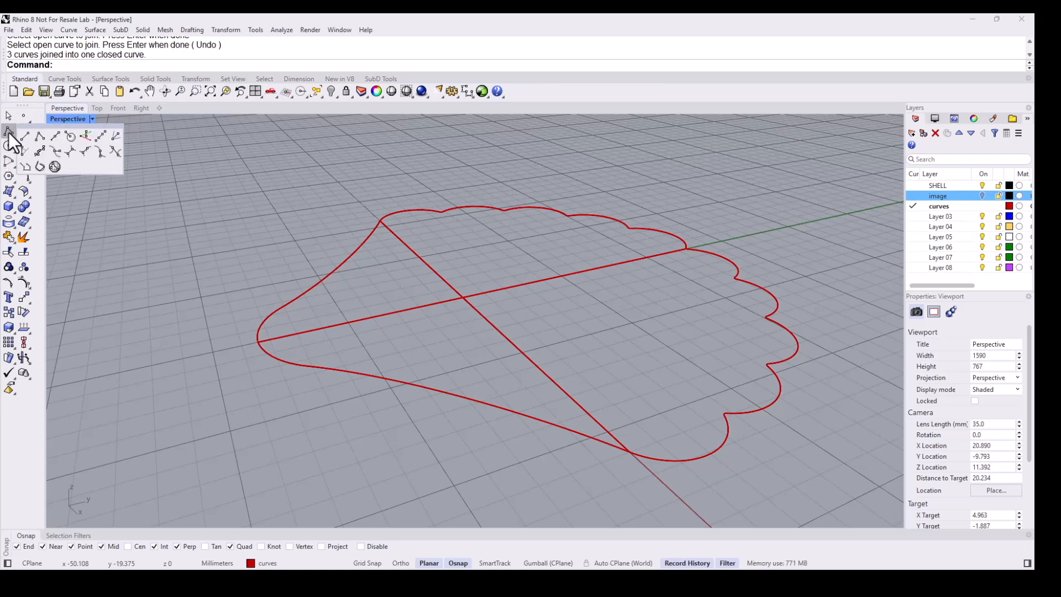
{"action": "left_click", "coordinate": [84, 134]}
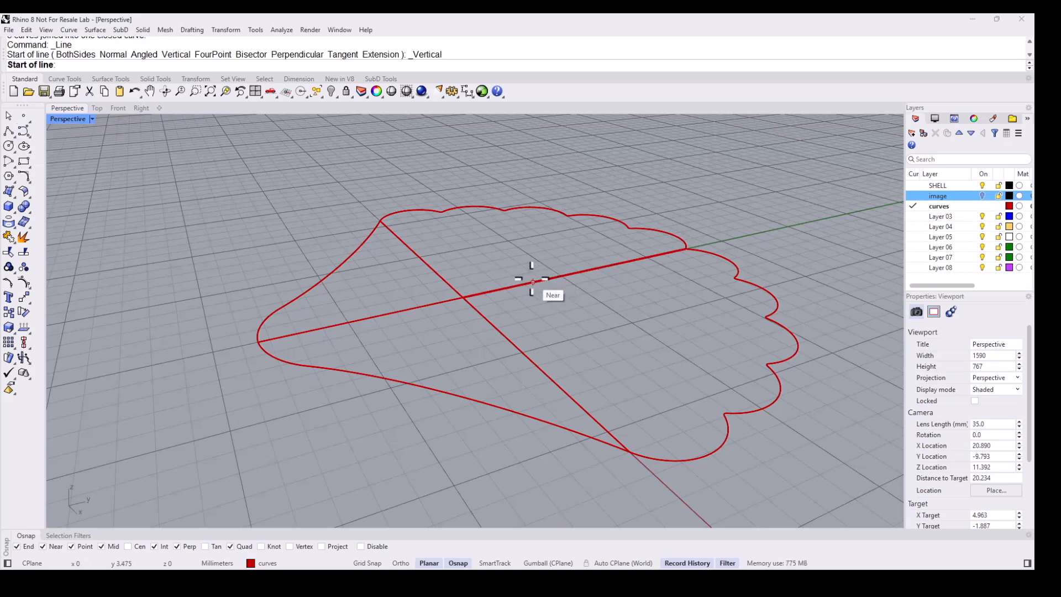
{"action": "left_click", "coordinate": [532, 281]}
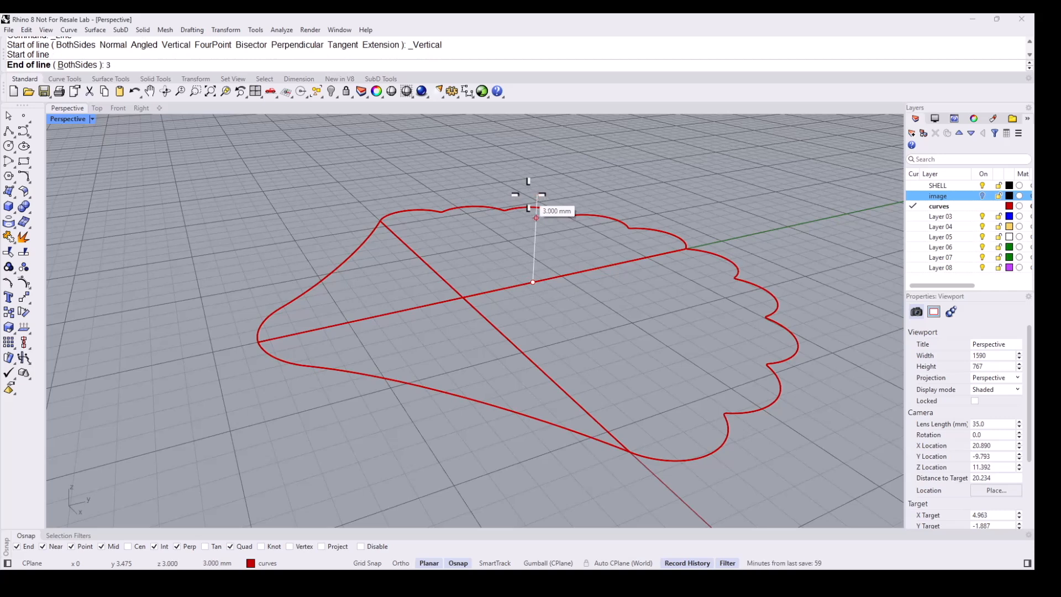
{"action": "type", "text": "3.5"}
{"action": "key", "text": "Return"}
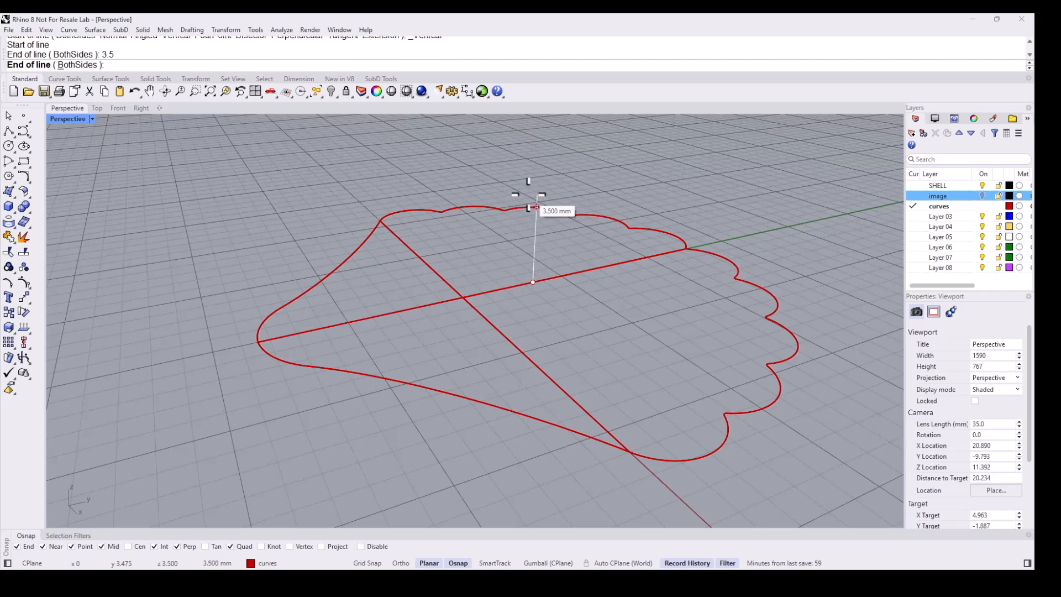
{"action": "left_click", "coordinate": [529, 196]}
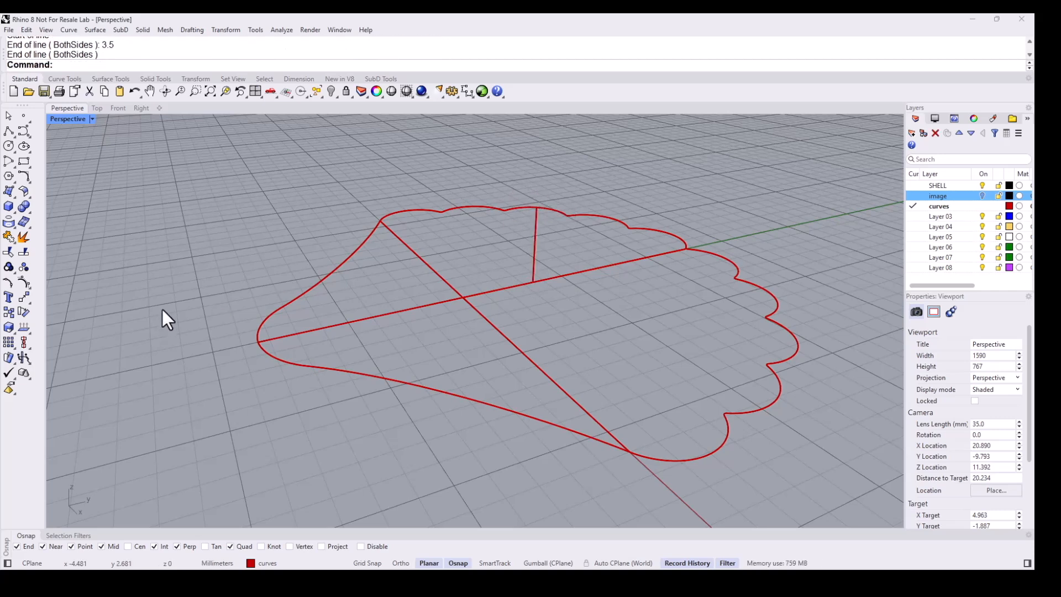
- Draw an arc from one end of the shell's centre axis to the other, passing through the top of the 3.5 mm vertical line
{"action": "left_click", "coordinate": [9, 162]}
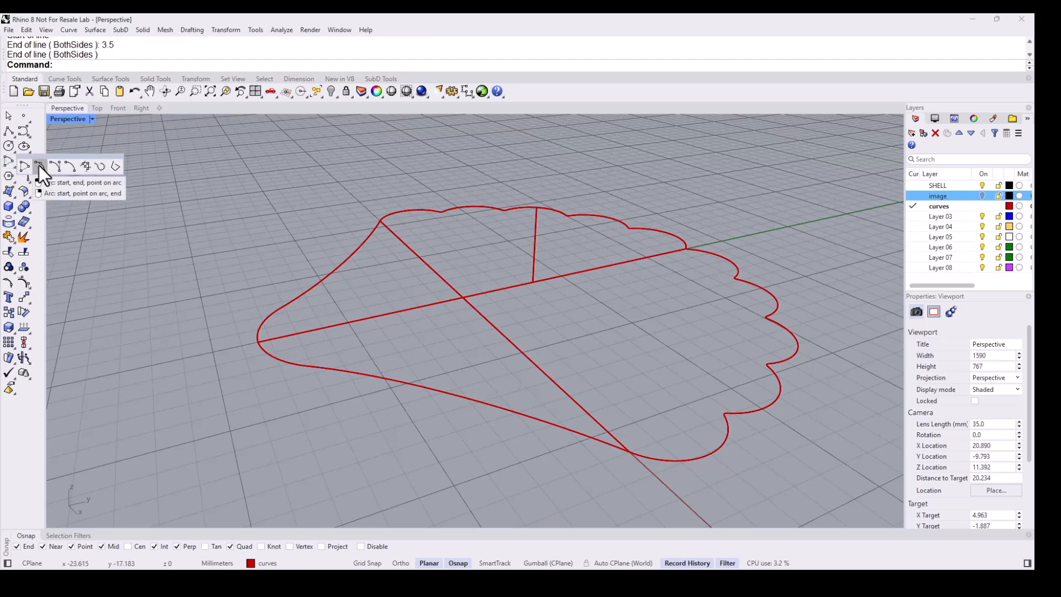
{"action": "left_click", "coordinate": [259, 341]}
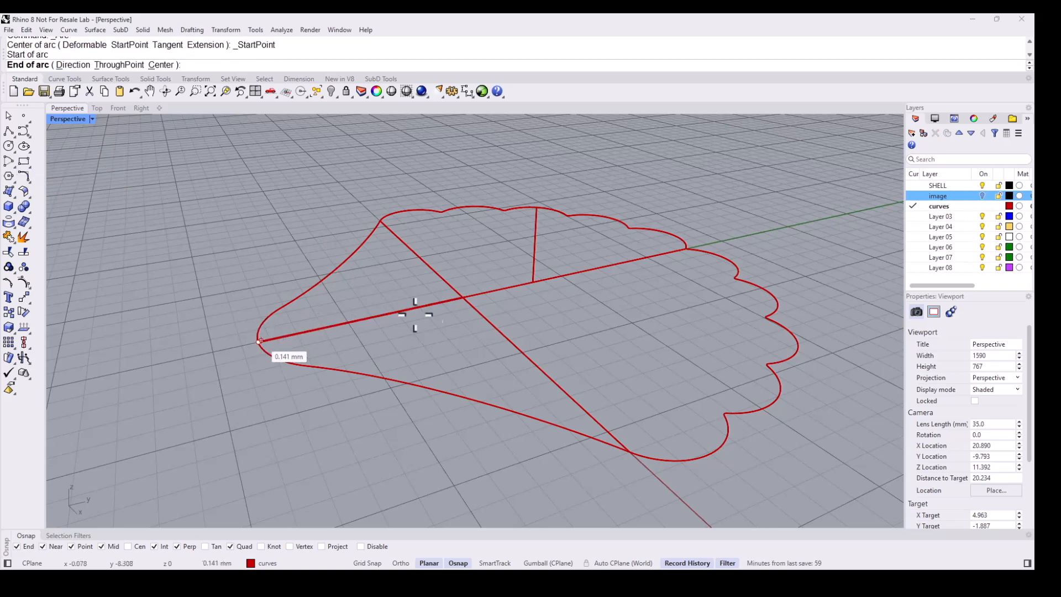
{"action": "left_click", "coordinate": [685, 250]}
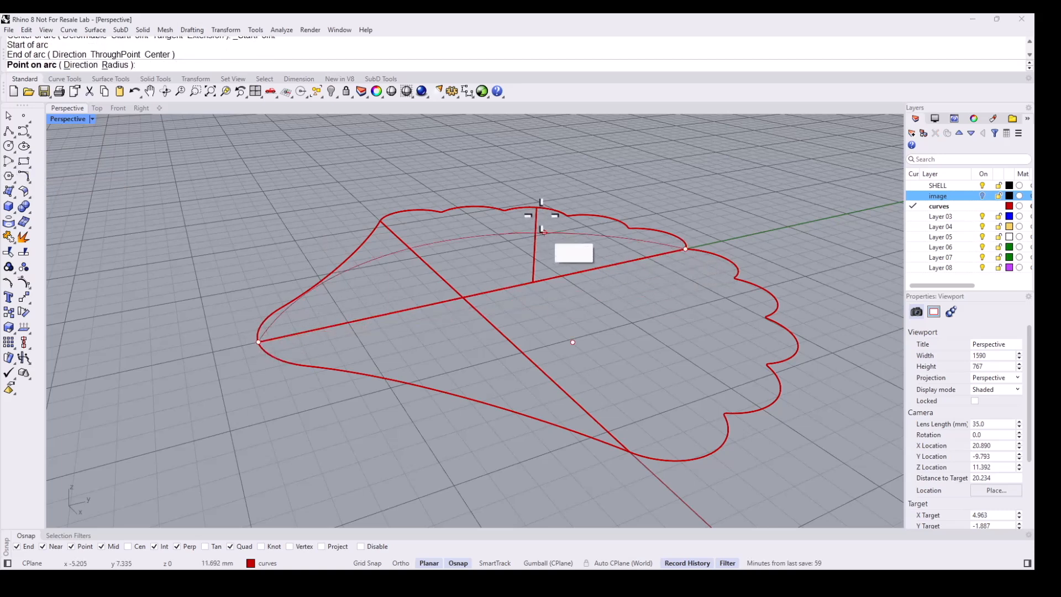
{"action": "right_click_drag", "start_coordinate": [547, 194], "coordinate": [545, 202]}
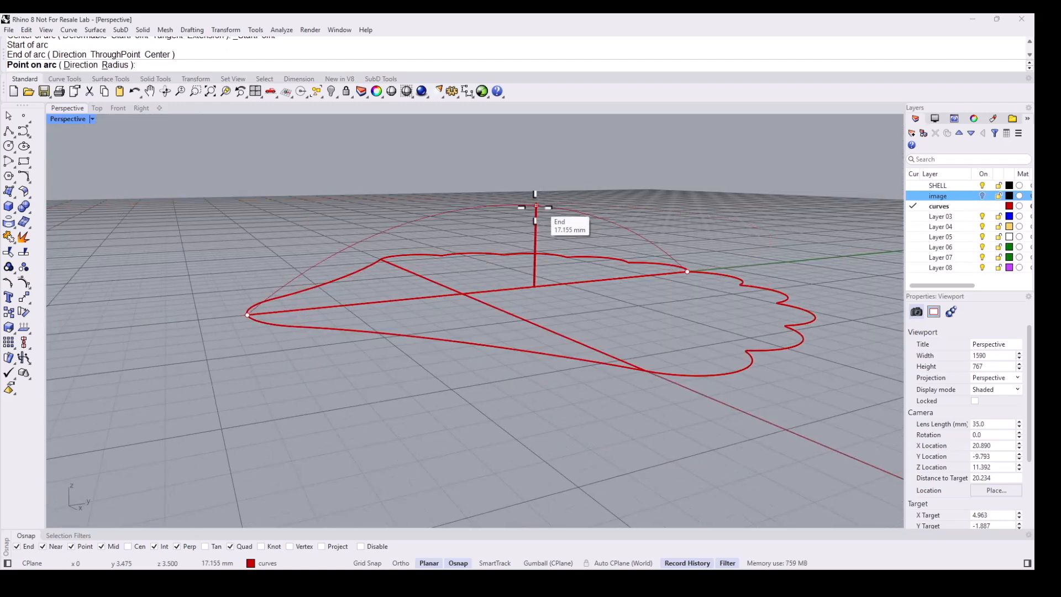
{"action": "left_click", "coordinate": [536, 205]}
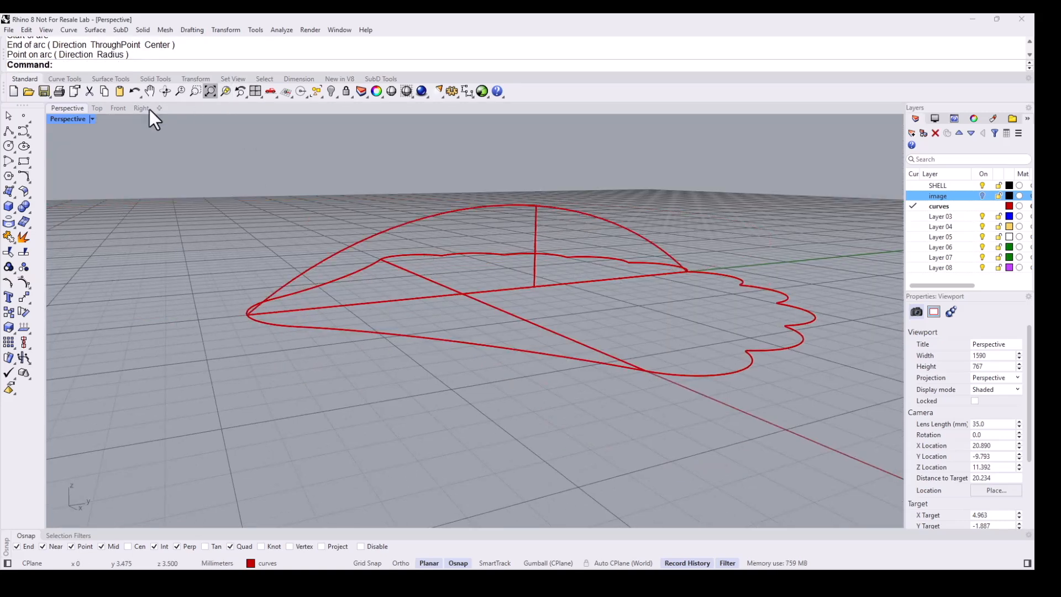
- In Right view, rebuild the profile arc with 7 points and degree 3
{"action": "left_click", "coordinate": [137, 110]}
{"action": "right_click_drag", "start_coordinate": [493, 278], "coordinate": [438, 280]}
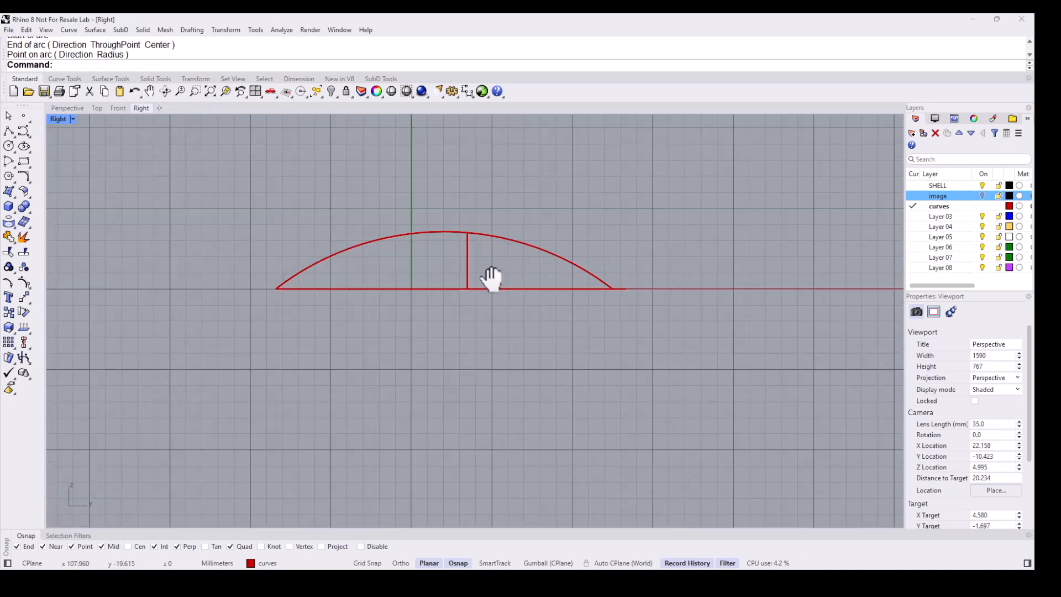
{"action": "scroll", "coordinate": [486, 243], "scroll_direction": "up", "scroll_amount": 2}
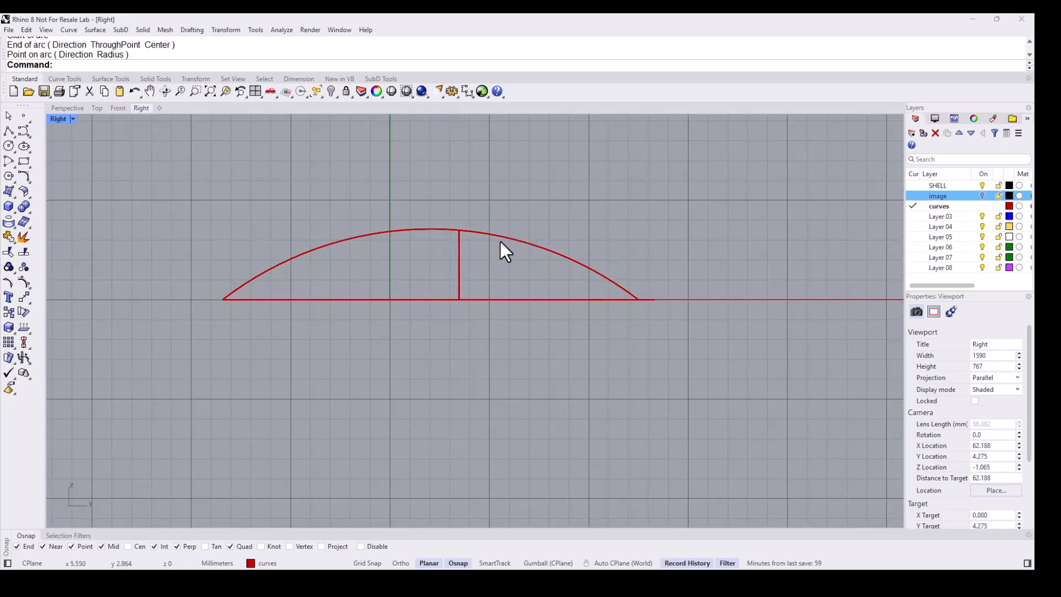
{"action": "left_click", "coordinate": [506, 240]}
{"action": "scroll", "coordinate": [354, 220], "scroll_direction": "down", "scroll_amount": 1}
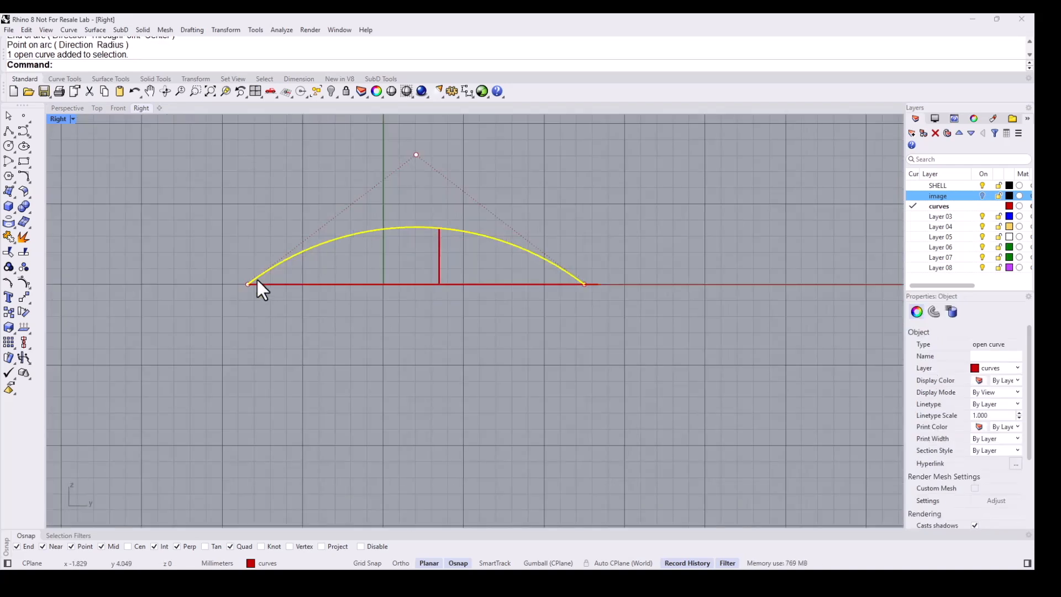
{"action": "left_click", "coordinate": [64, 79]}
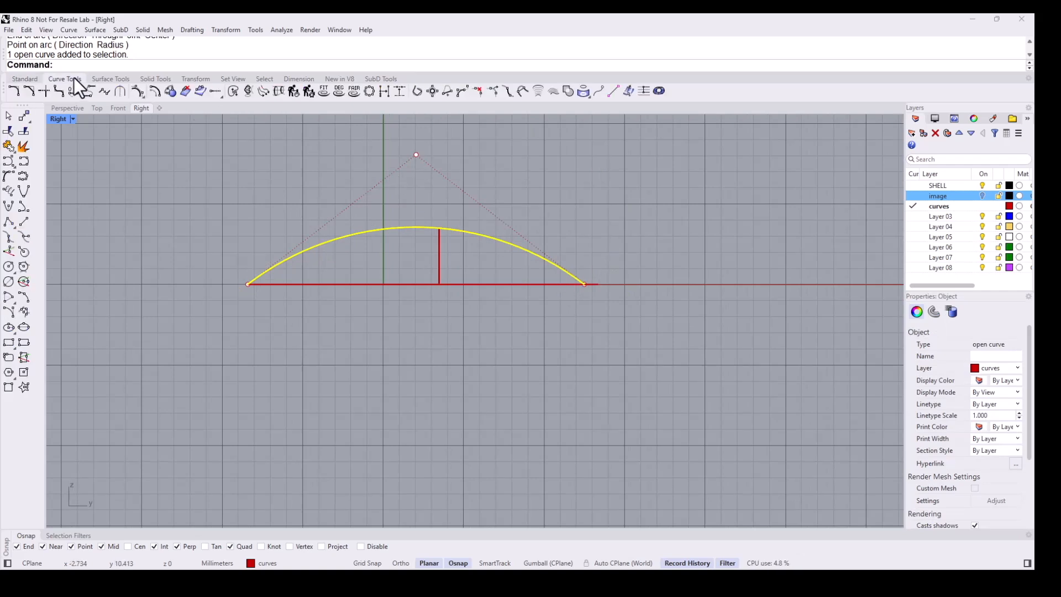
{"action": "left_click", "coordinate": [292, 88]}
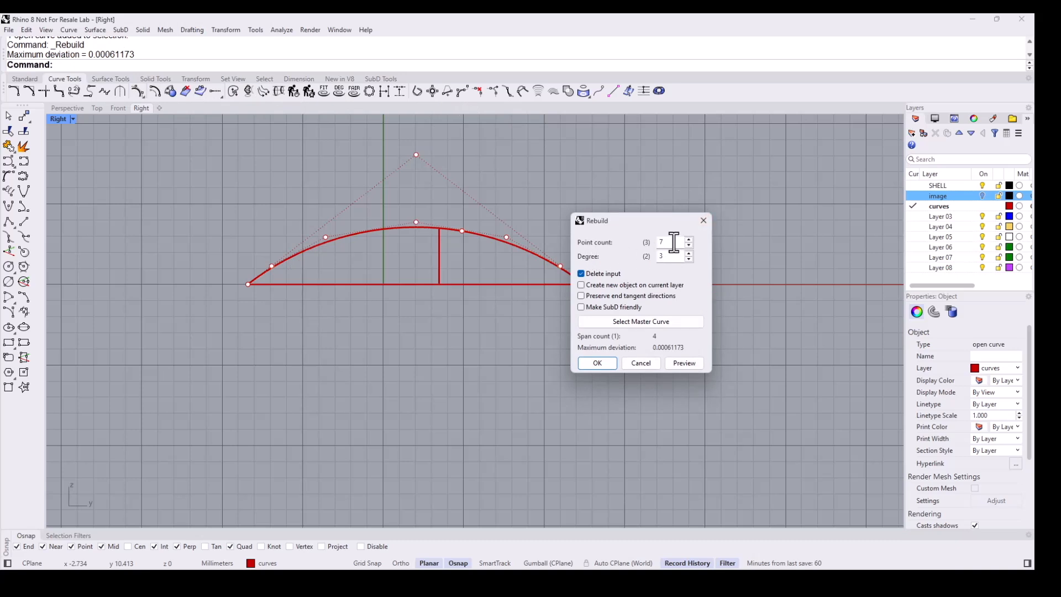
{"action": "left_click", "coordinate": [603, 364]}
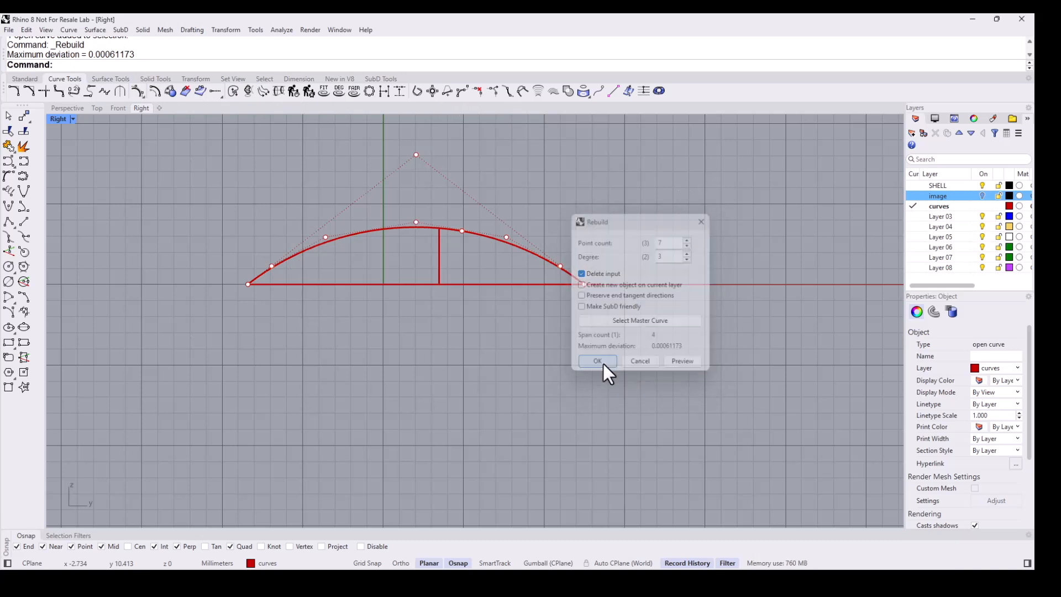
- Pull the arc's right-side control points outward and up, and delete the vertical guide line
{"action": "left_click", "coordinate": [561, 267]}
{"action": "left_click_drag", "start_coordinate": [561, 267], "coordinate": [585, 262]}
{"action": "left_click", "coordinate": [506, 237]}
{"action": "left_click_drag", "start_coordinate": [508, 236], "coordinate": [540, 224]}
{"action": "left_click", "coordinate": [440, 252]}
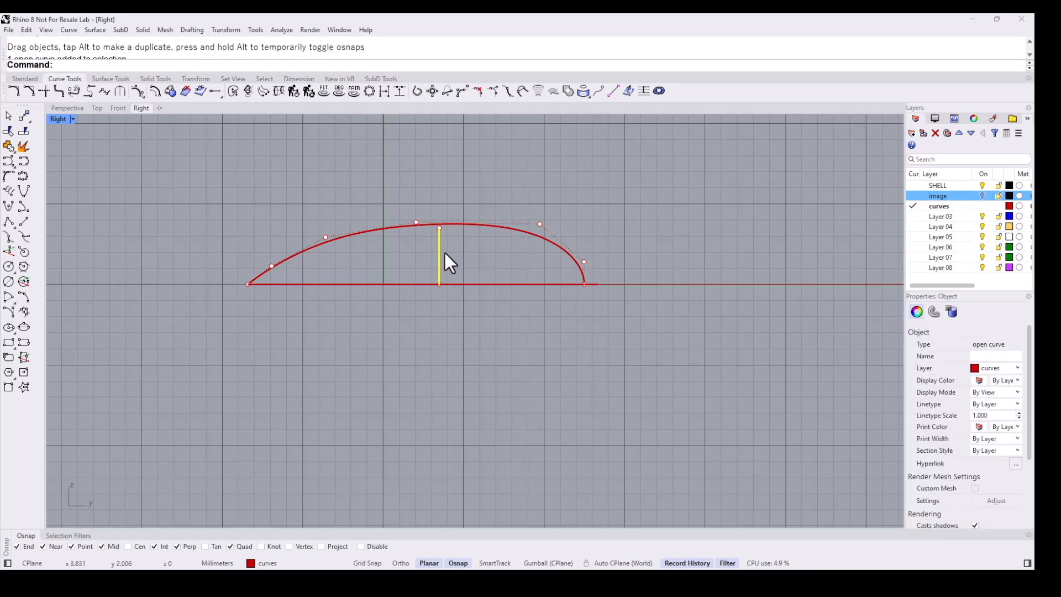
{"action": "key", "text": "Delete"}
- Move the arc's lower-left control point down to the left to flatten the profile's start
{"action": "left_click", "coordinate": [271, 268]}
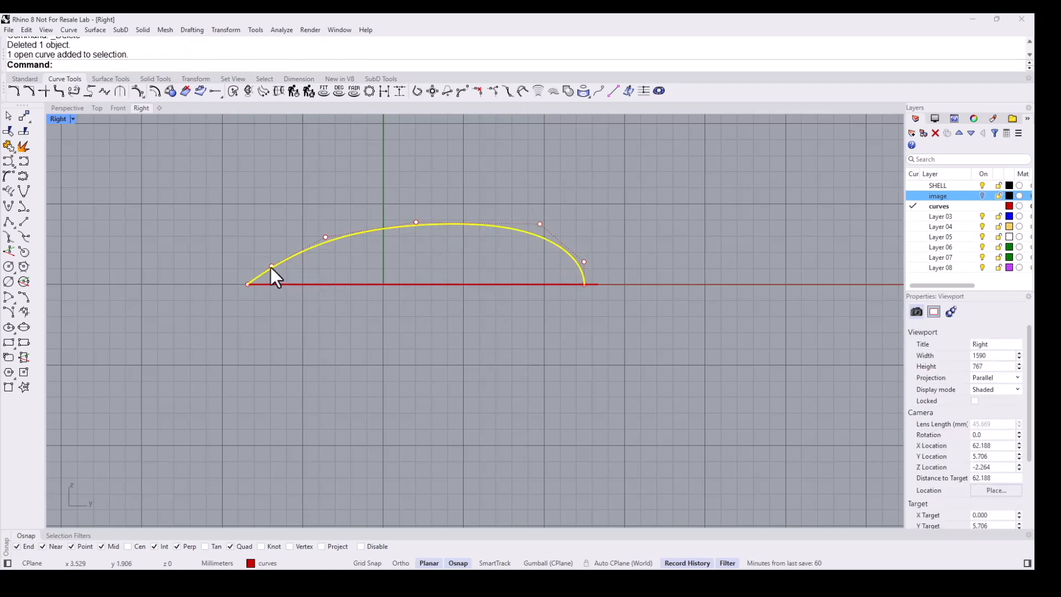
{"action": "scroll", "coordinate": [273, 268], "scroll_direction": "up", "scroll_amount": 2}
{"action": "left_click", "coordinate": [271, 270]}
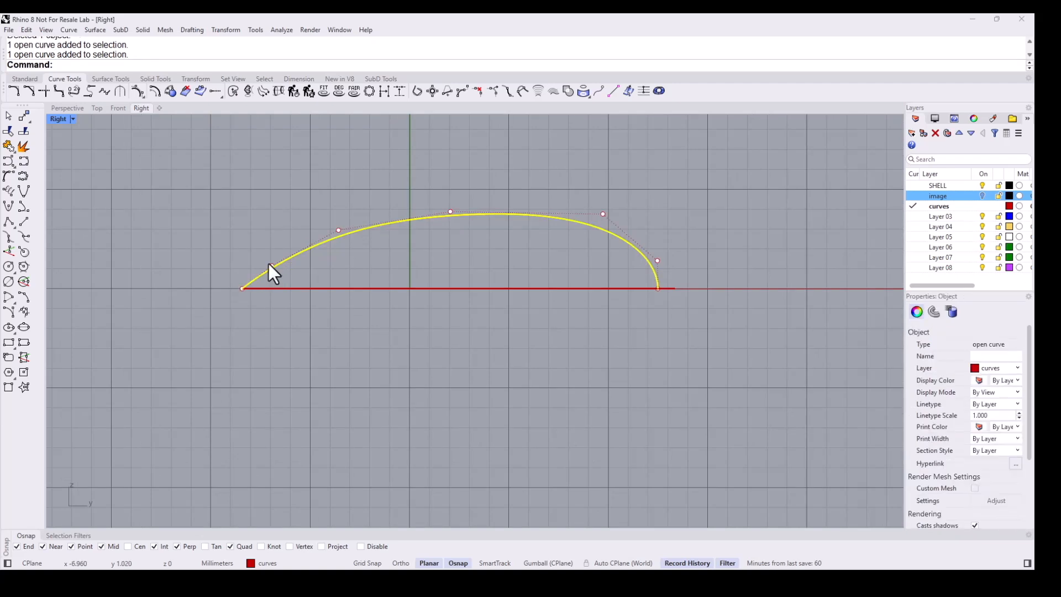
{"action": "left_click", "coordinate": [271, 268]}
{"action": "left_click_drag", "start_coordinate": [271, 267], "coordinate": [244, 267]}
{"action": "key", "text": "Escape"}
- Drag the arc's upper-right control point further right to fill out the profile
{"action": "scroll", "coordinate": [463, 332], "scroll_direction": "down", "scroll_amount": 3}
{"action": "scroll", "coordinate": [572, 278], "scroll_direction": "up", "scroll_amount": 2}
{"action": "left_click", "coordinate": [548, 255]}
{"action": "left_click_drag", "start_coordinate": [546, 255], "coordinate": [619, 255]}
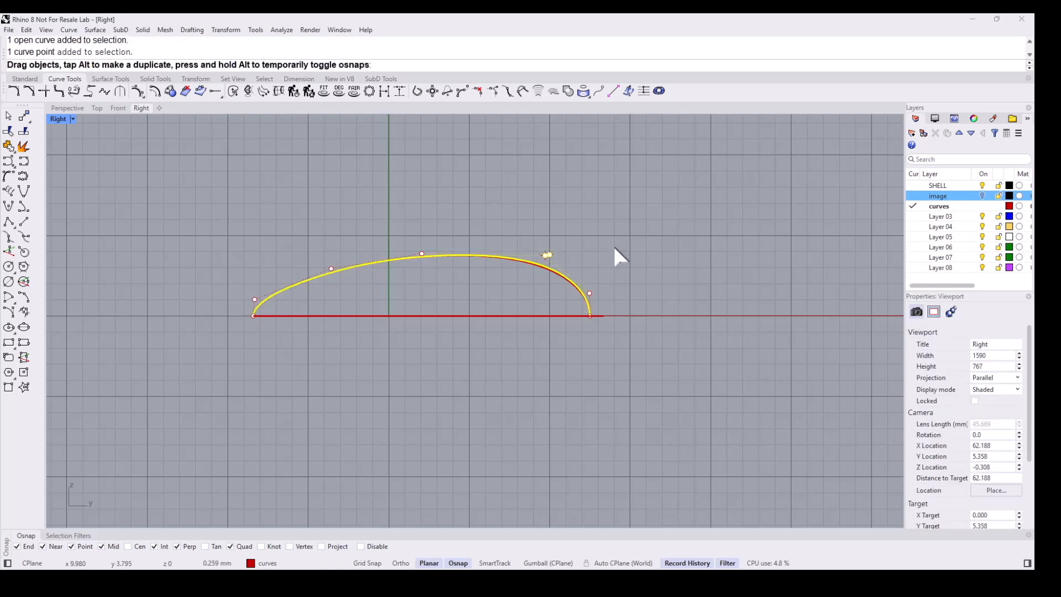
{"action": "key", "text": "Escape"}
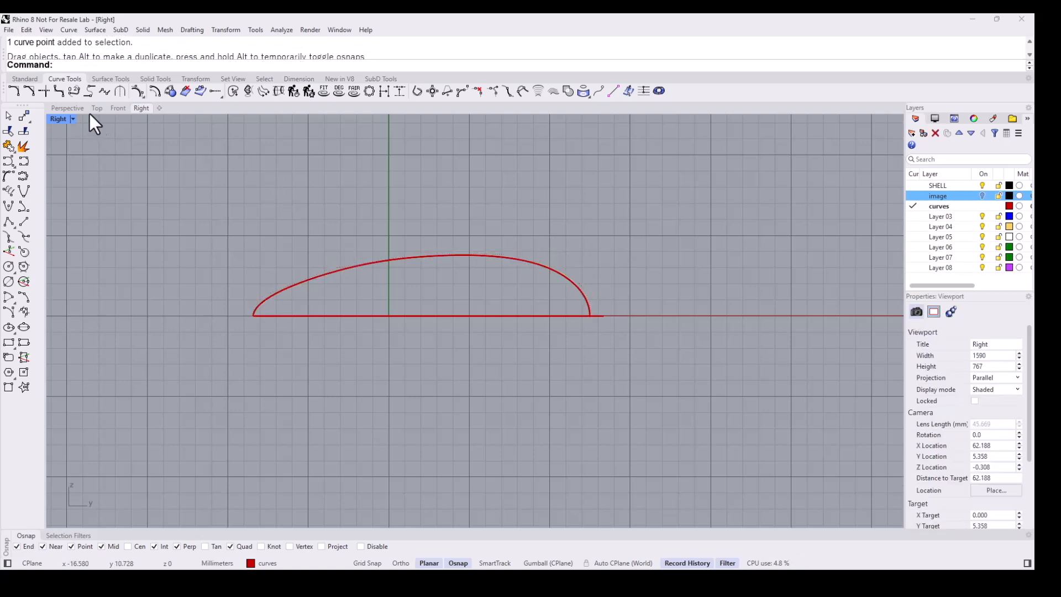
- Start the Section command and select the closed shell outline and the profile arc
{"action": "left_click", "coordinate": [66, 109]}
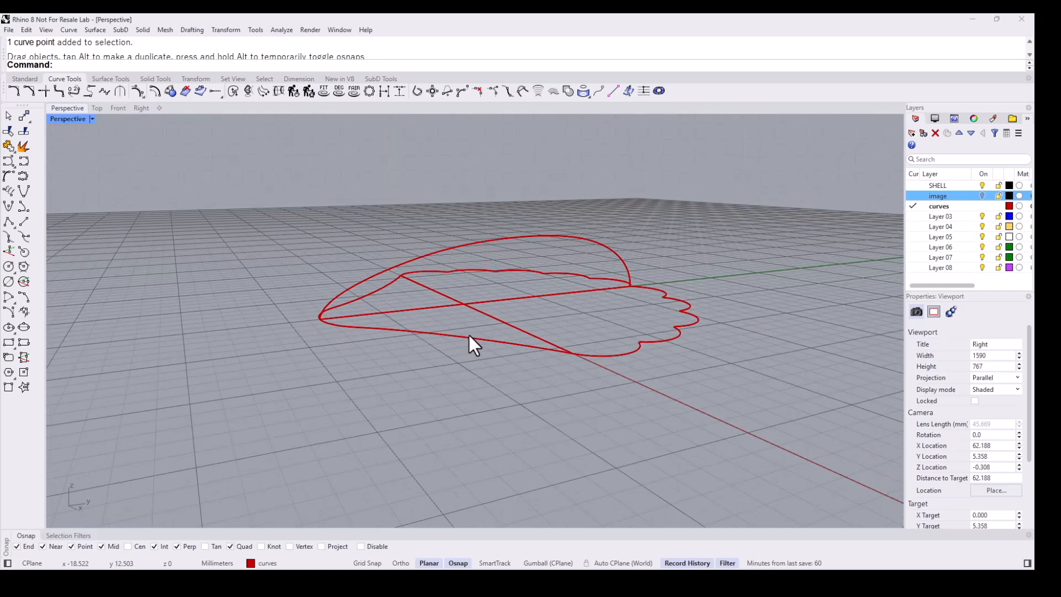
{"action": "right_click_drag", "start_coordinate": [469, 371], "coordinate": [551, 413]}
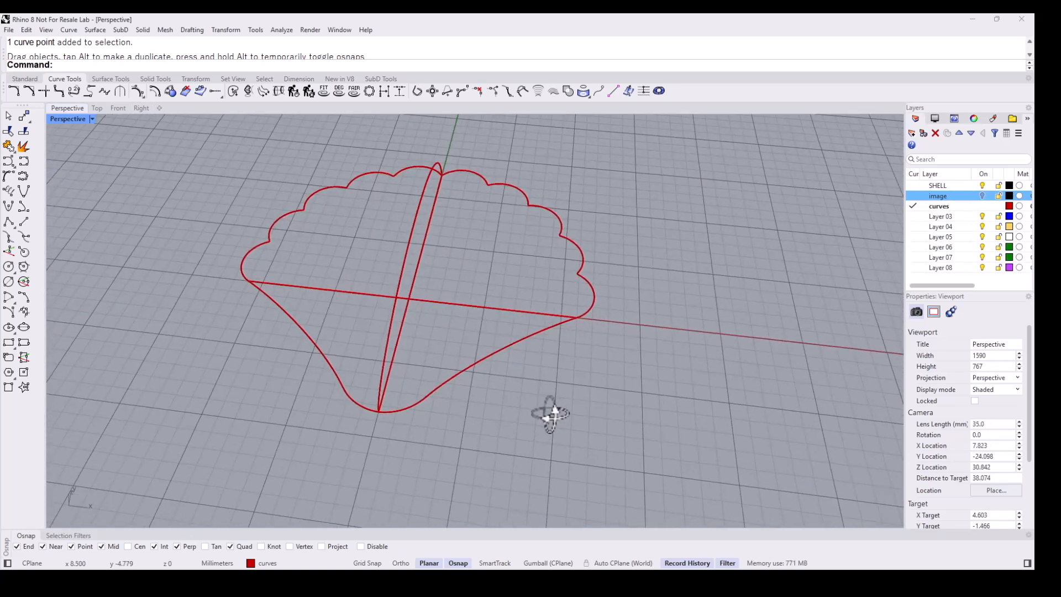
{"action": "scroll", "coordinate": [440, 293], "scroll_direction": "down", "scroll_amount": 2}
{"action": "right_click_drag", "start_coordinate": [440, 298], "coordinate": [415, 321]}
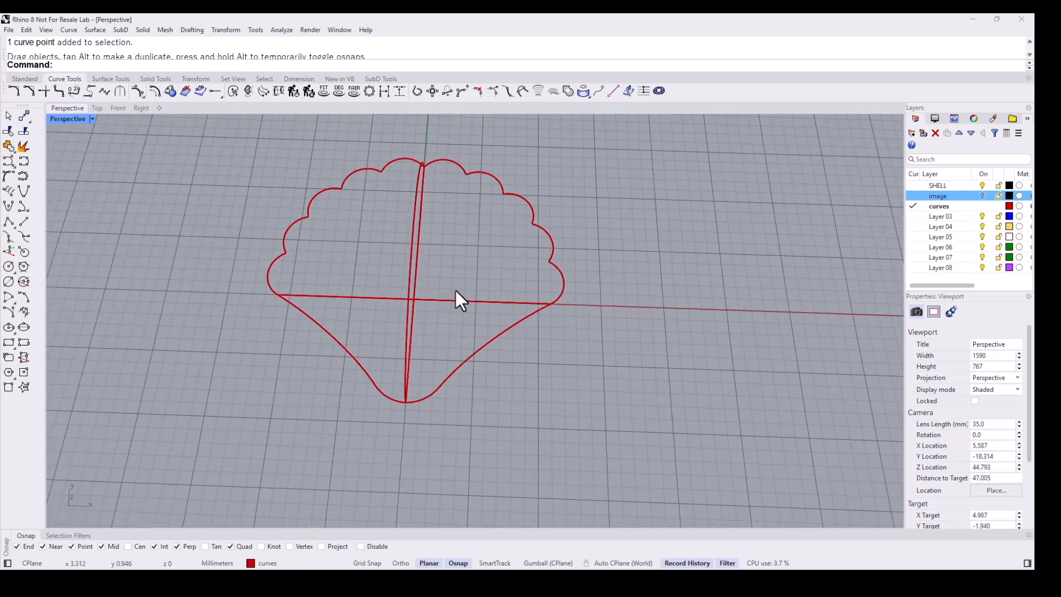
{"action": "left_click", "coordinate": [94, 109]}
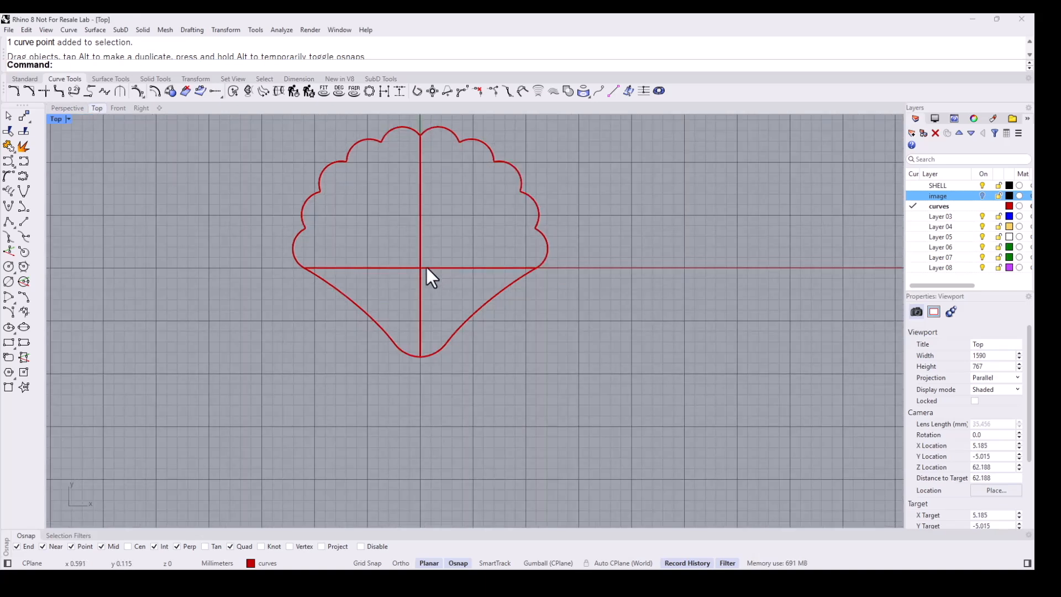
{"action": "type", "text": "ection"}
{"action": "key", "text": "Return"}
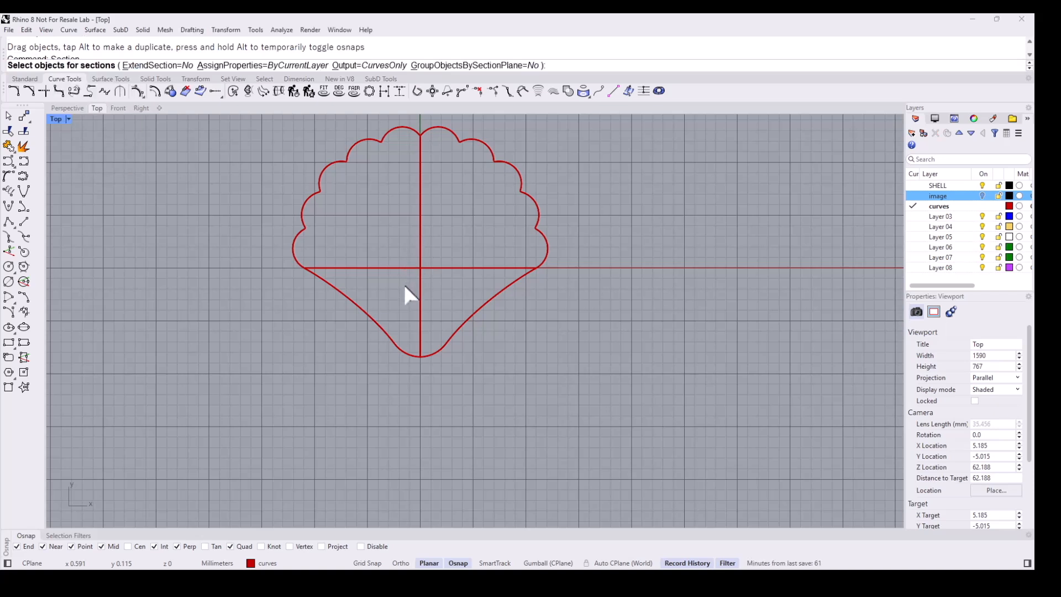
{"action": "left_click", "coordinate": [380, 326]}
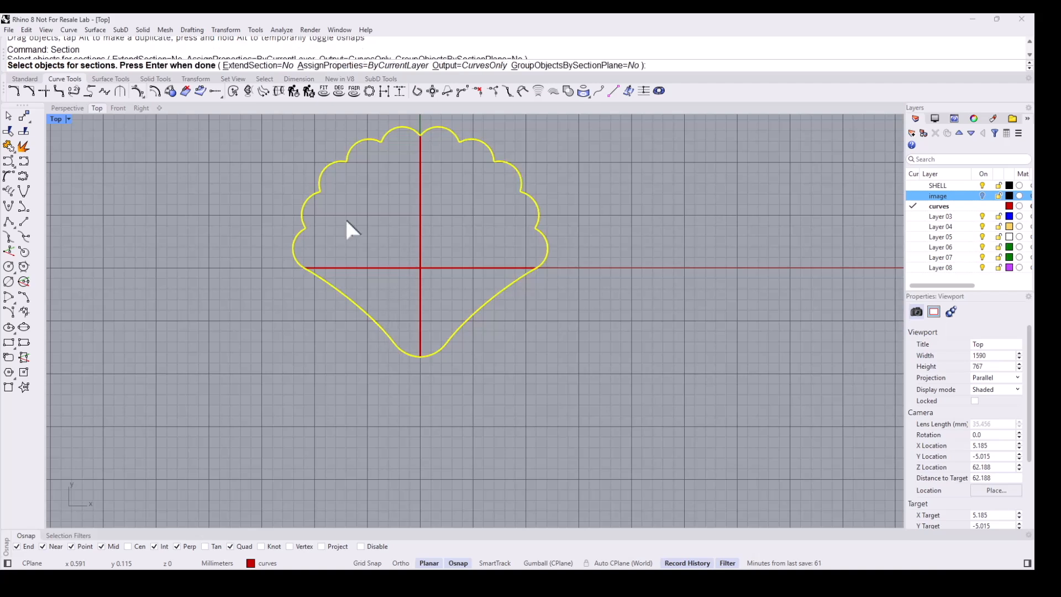
{"action": "left_click", "coordinate": [63, 109]}
{"action": "right_click_drag", "start_coordinate": [420, 320], "coordinate": [357, 289]}
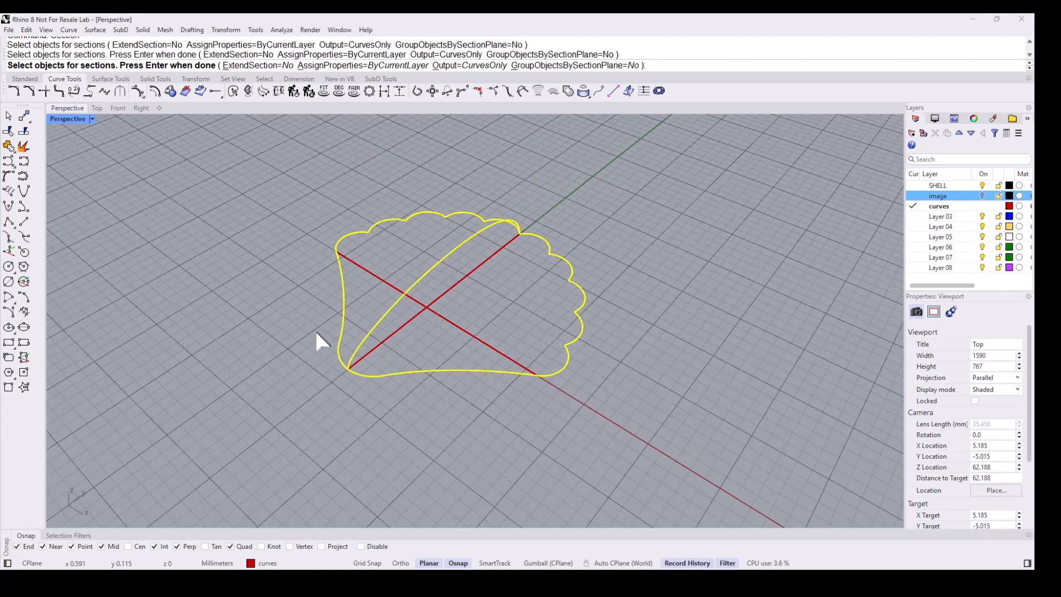
{"action": "right_click_drag", "start_coordinate": [314, 329], "coordinate": [343, 339]}
{"action": "key", "text": "Return"}
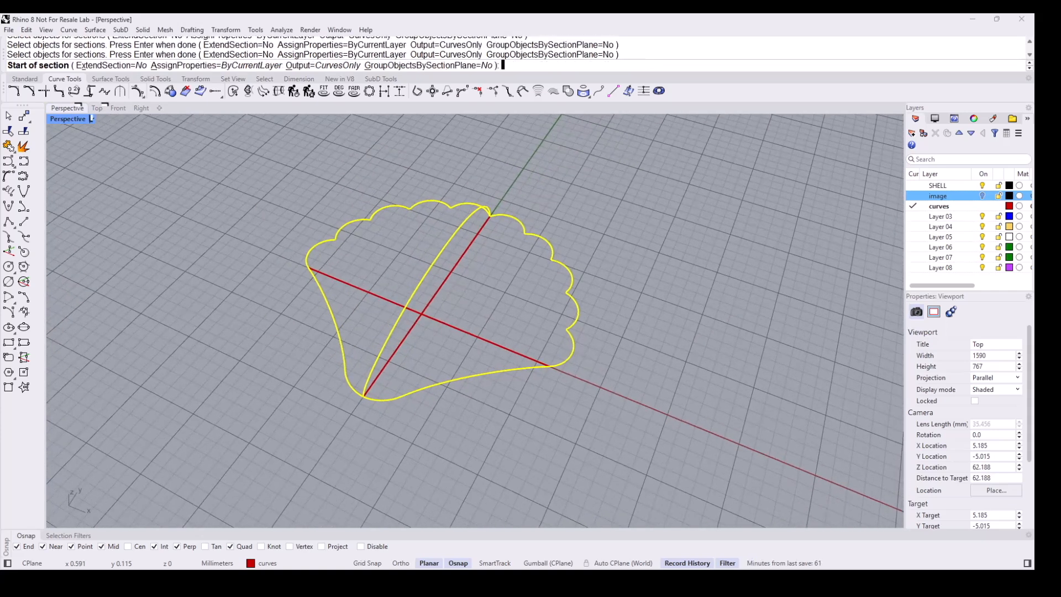
- In Top view, cut a horizontal section line across the hinge area to create section points
{"action": "left_click", "coordinate": [97, 109]}
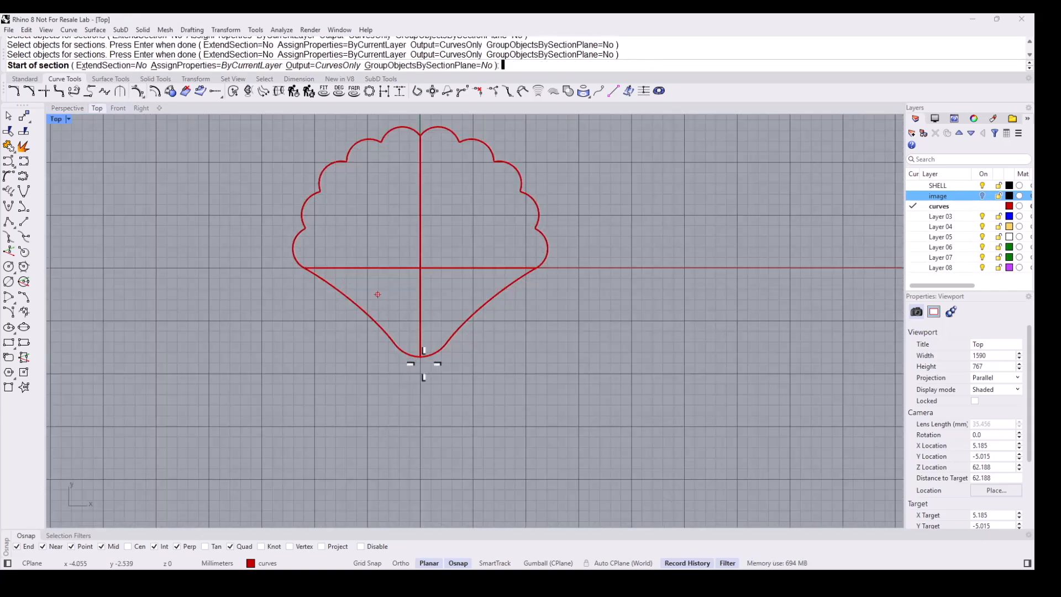
{"action": "scroll", "coordinate": [387, 353], "scroll_direction": "up", "scroll_amount": 2}
{"action": "left_click", "coordinate": [373, 335]}
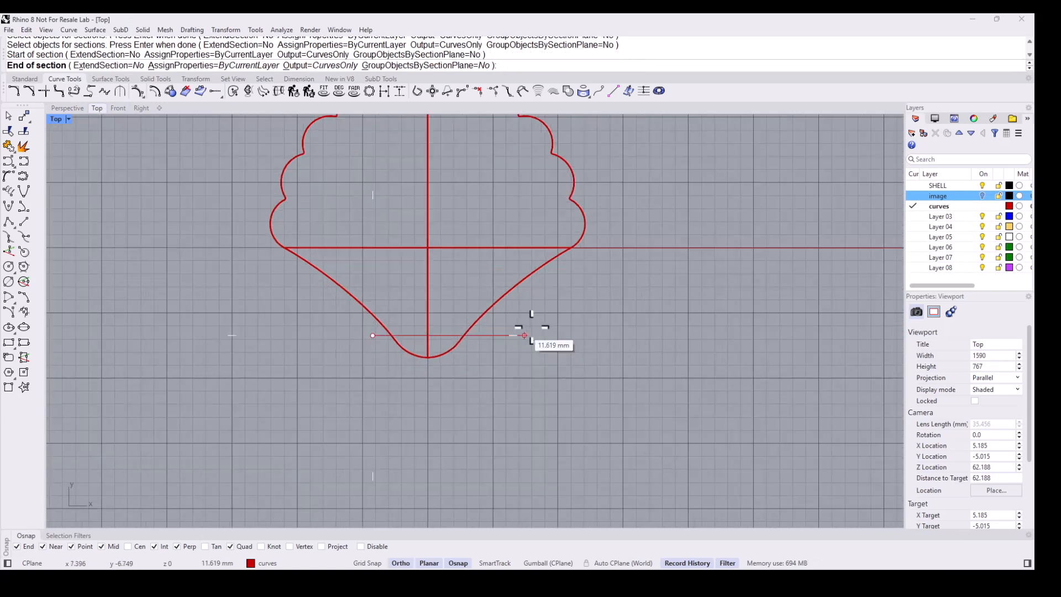
{"action": "left_click", "coordinate": [572, 320]}
{"action": "key", "text": "F8"}
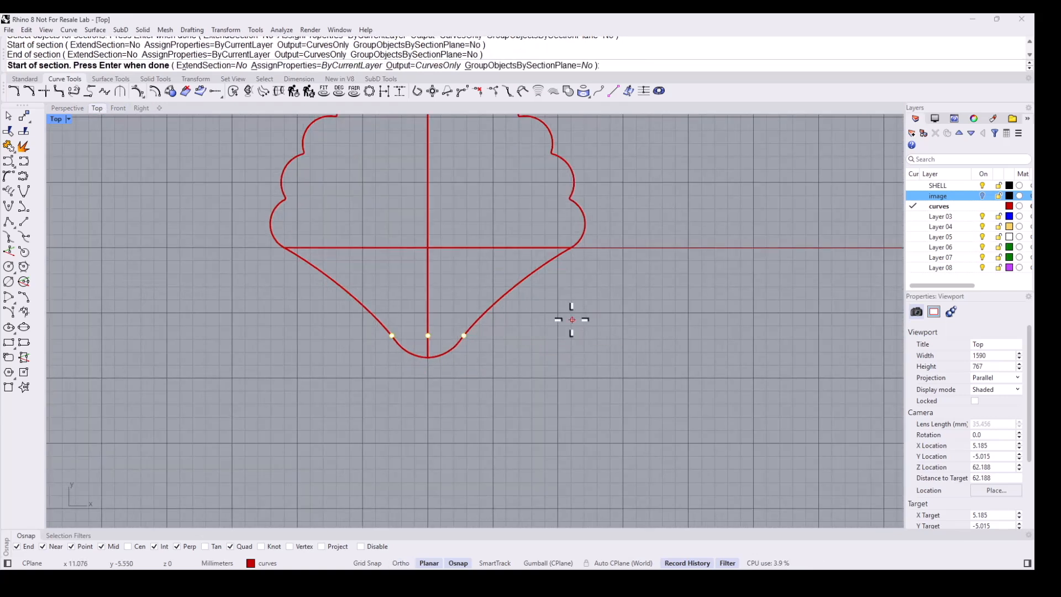
{"action": "key", "text": "Return"}
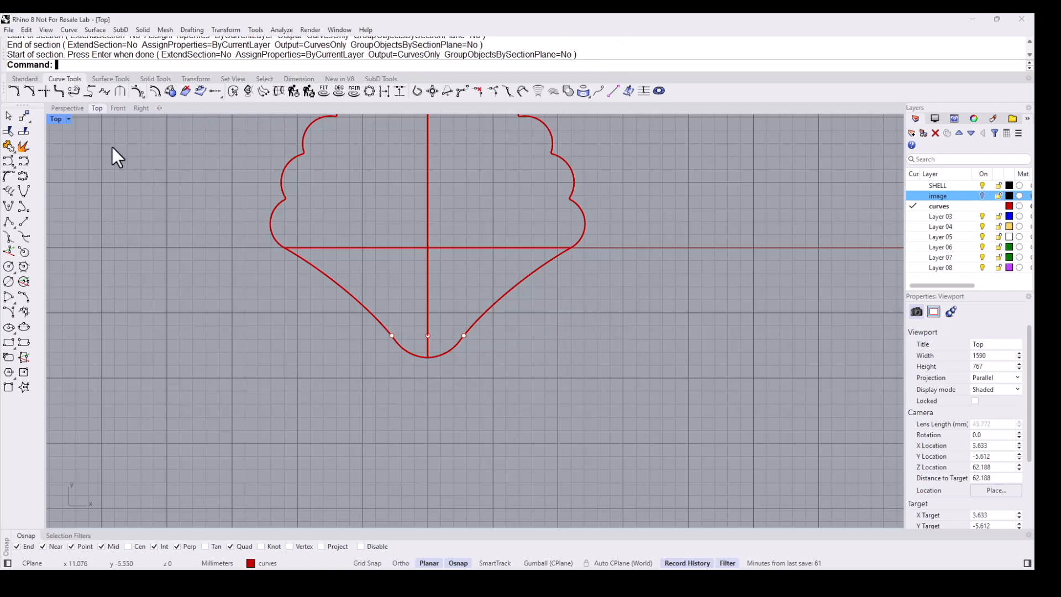
- In Perspective, draw an arc through the two outline section points and the section point on the profile, about 3.3 mm high
{"action": "left_click", "coordinate": [62, 107]}
{"action": "right_click_drag", "start_coordinate": [360, 217], "coordinate": [498, 312]}
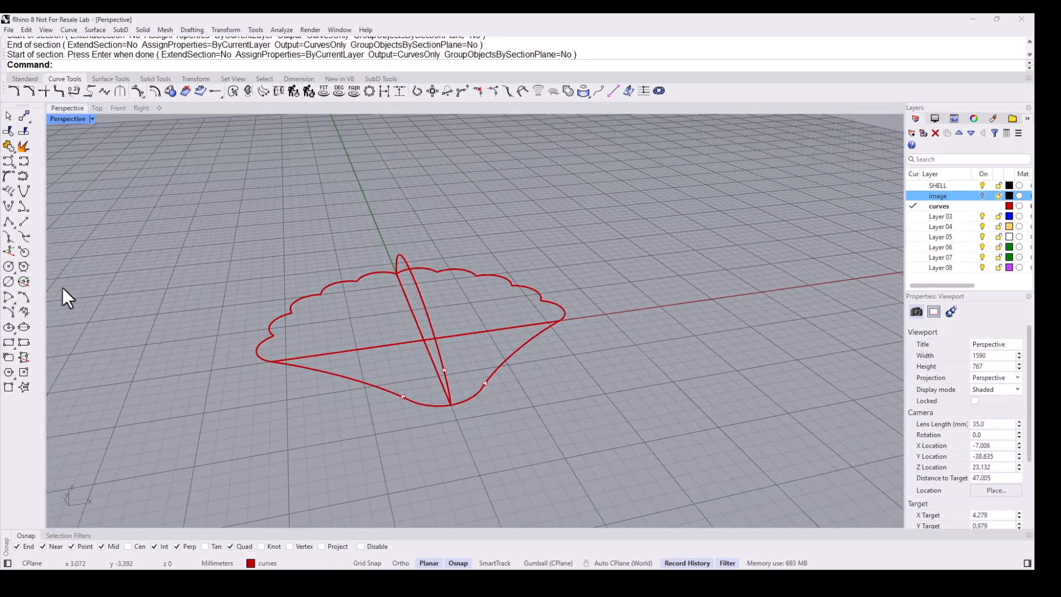
{"action": "left_click", "coordinate": [23, 298]}
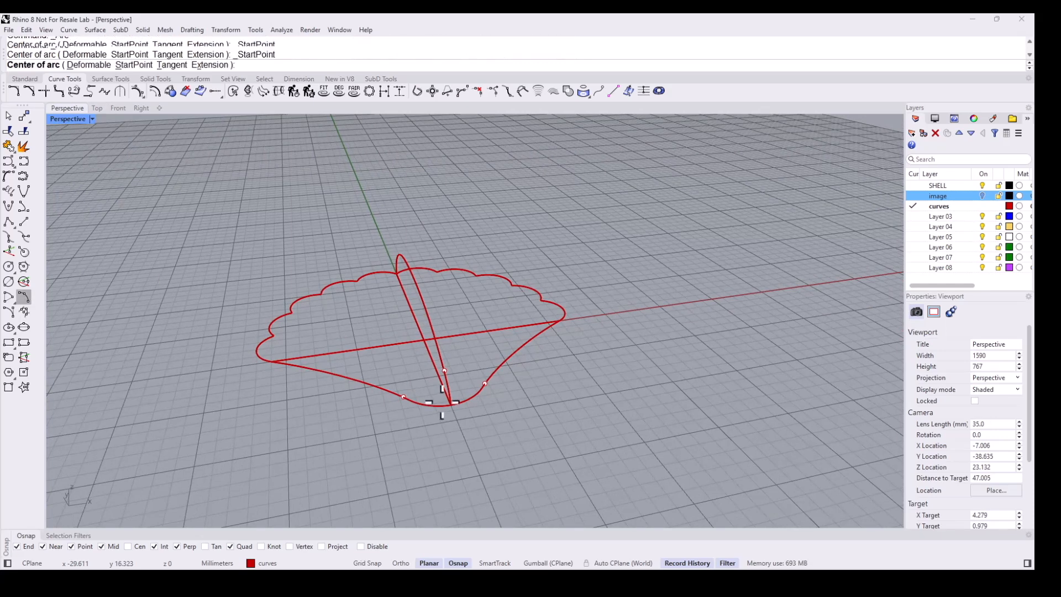
{"action": "scroll", "coordinate": [409, 390], "scroll_direction": "up", "scroll_amount": 4}
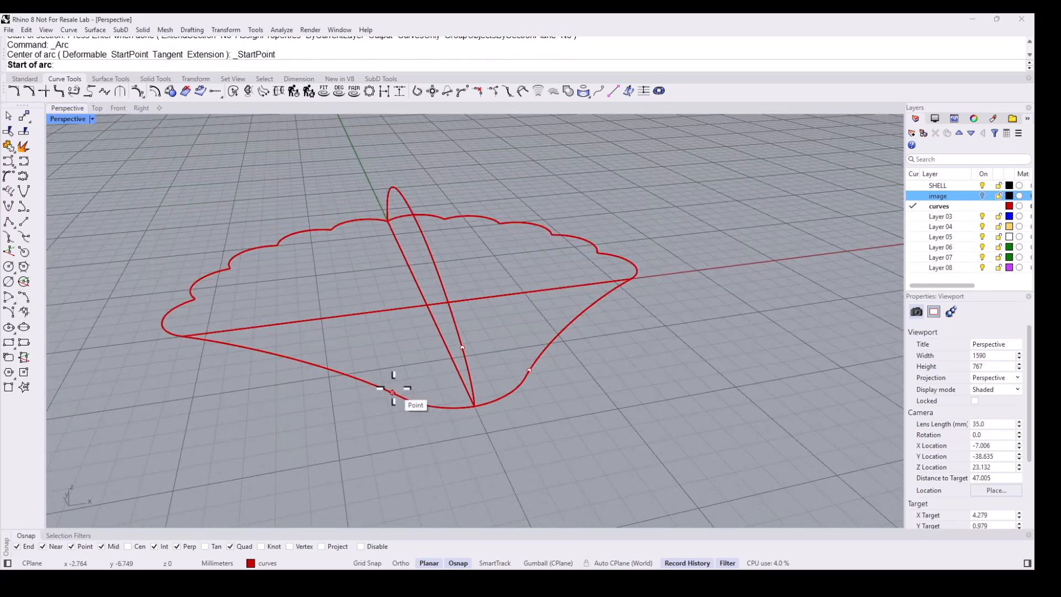
{"action": "left_click", "coordinate": [393, 392]}
{"action": "left_click", "coordinate": [530, 370]}
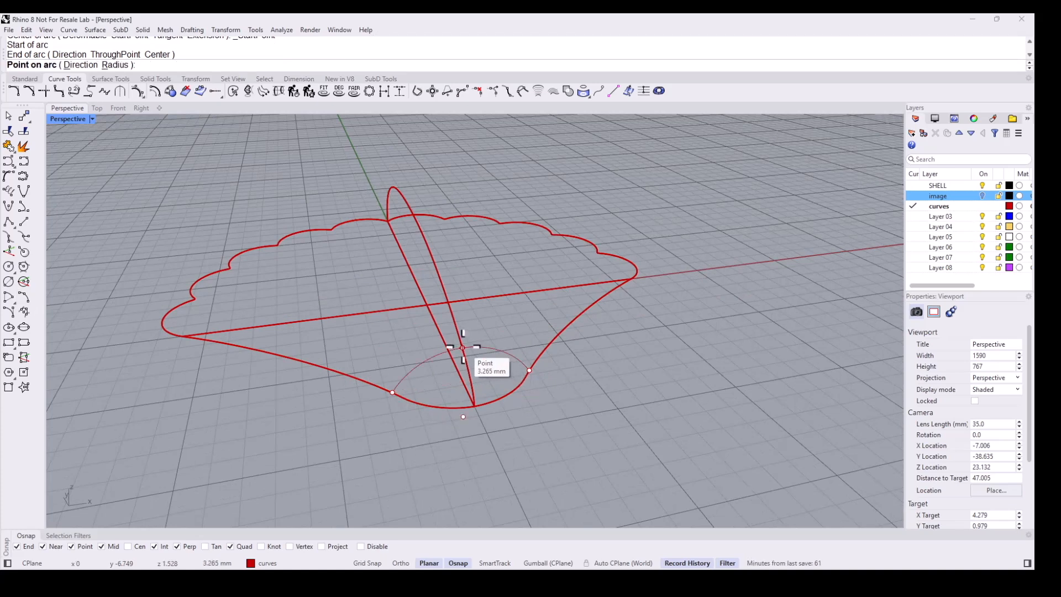
{"action": "left_click", "coordinate": [463, 348]}
{"action": "right_click_drag", "start_coordinate": [448, 357], "coordinate": [603, 406]}
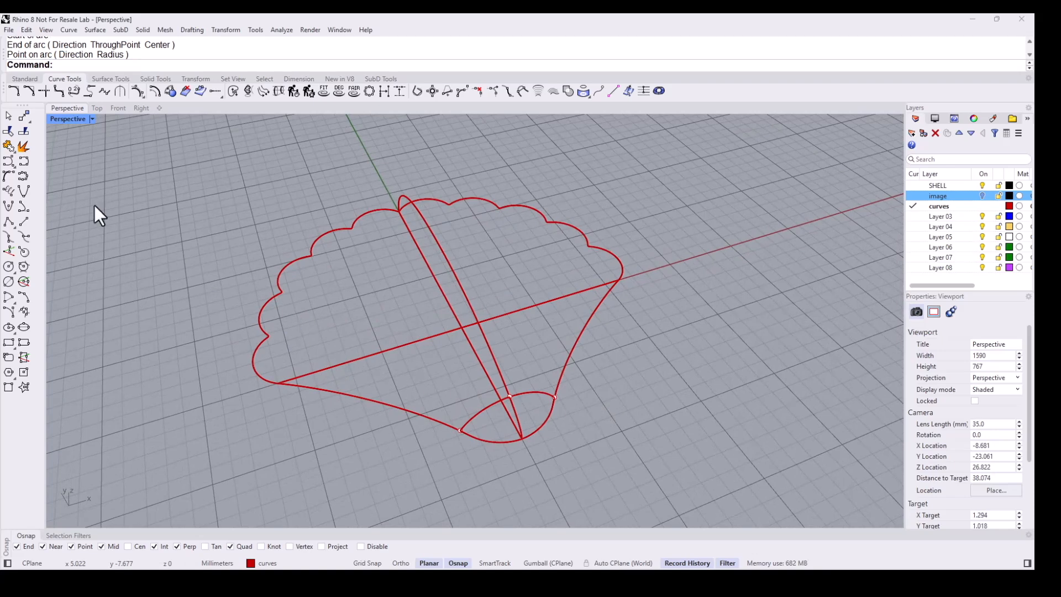
- Split the profile arc with the cross-section arc and delete the section point at their crossing
{"action": "left_click", "coordinate": [23, 130]}
{"action": "right_click_drag", "start_coordinate": [466, 254], "coordinate": [559, 326]}
{"action": "scroll", "coordinate": [523, 364], "scroll_direction": "up", "scroll_amount": 4}
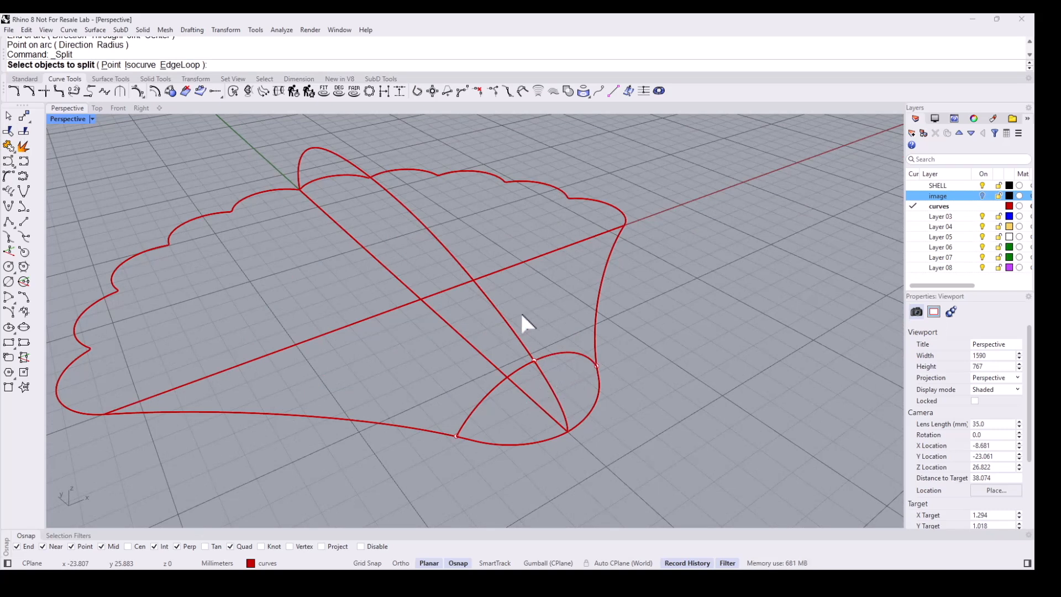
{"action": "left_click", "coordinate": [507, 322]}
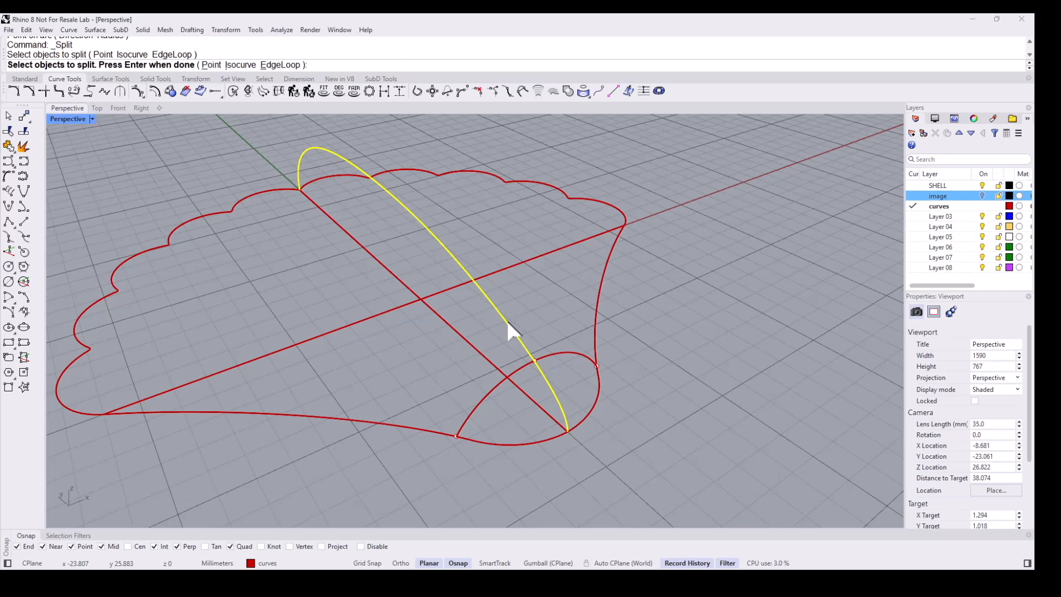
{"action": "key", "text": "Return"}
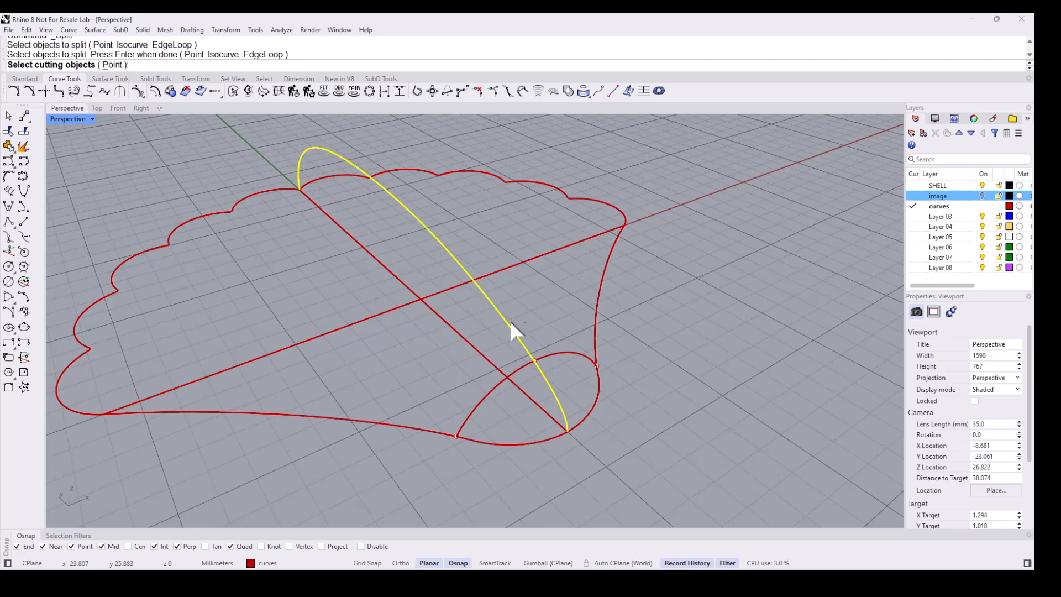
{"action": "left_click", "coordinate": [525, 363]}
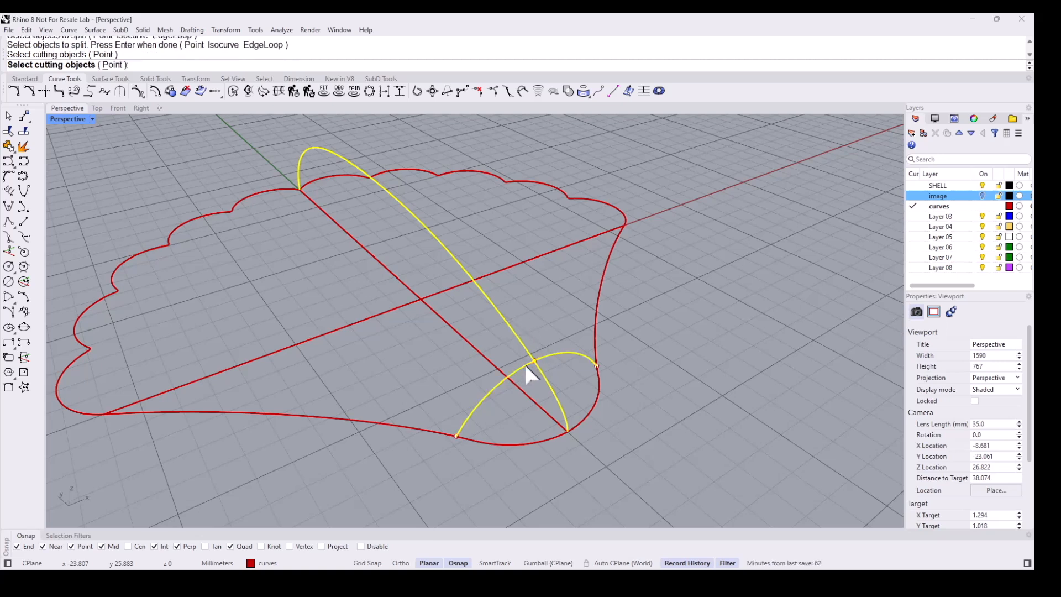
{"action": "key", "text": "Return"}
{"action": "left_click_drag", "start_coordinate": [527, 310], "coordinate": [547, 377]}
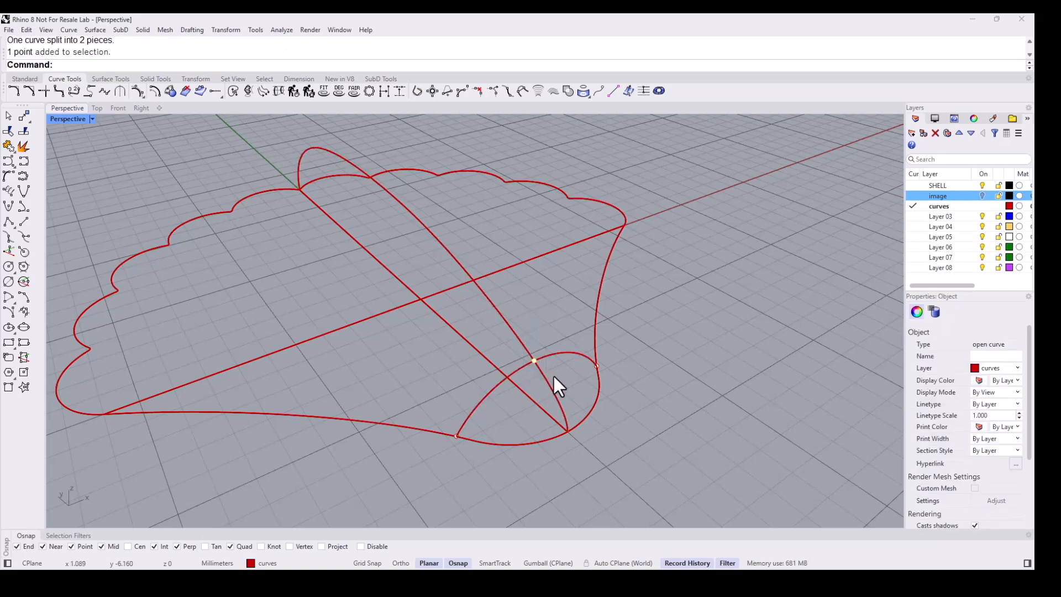
{"action": "key", "text": "Delete"}
- Split the closed shell outline with the cross-section arc and delete the leftover section point
{"action": "left_click", "coordinate": [519, 341]}
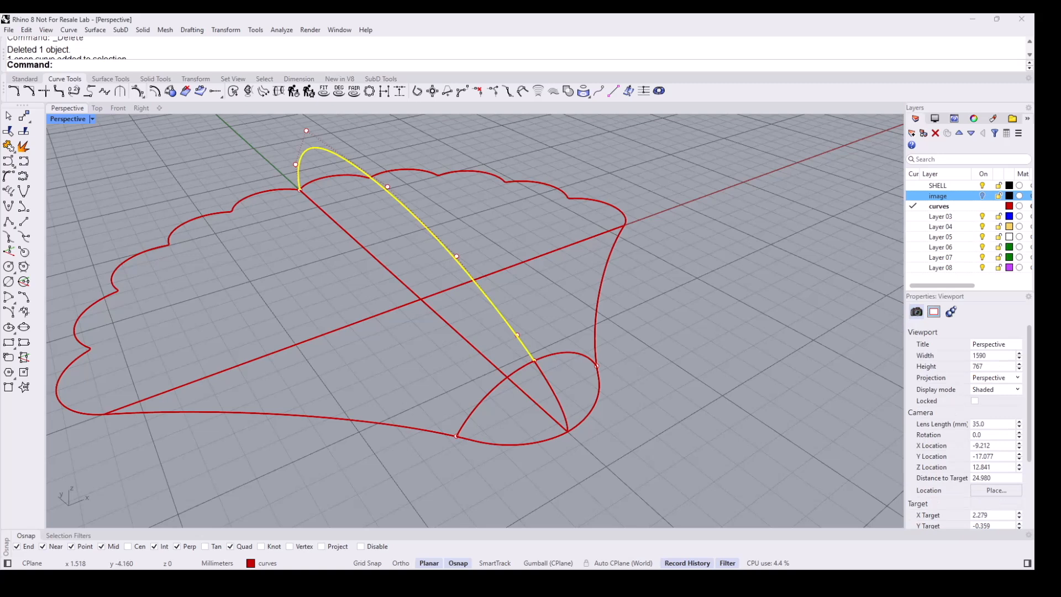
{"action": "key", "text": "Escape"}
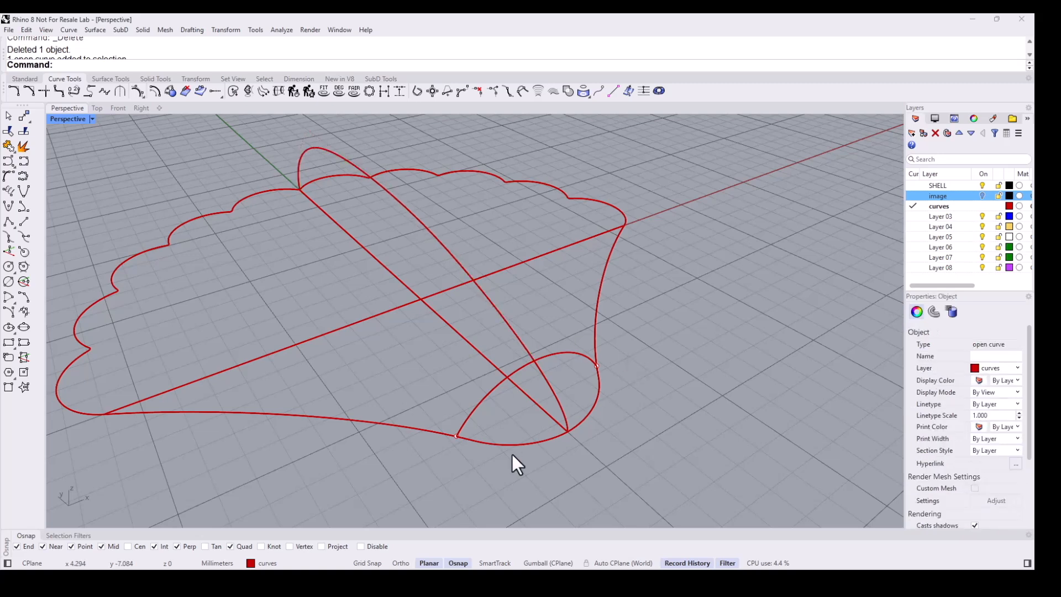
{"action": "left_click", "coordinate": [480, 440]}
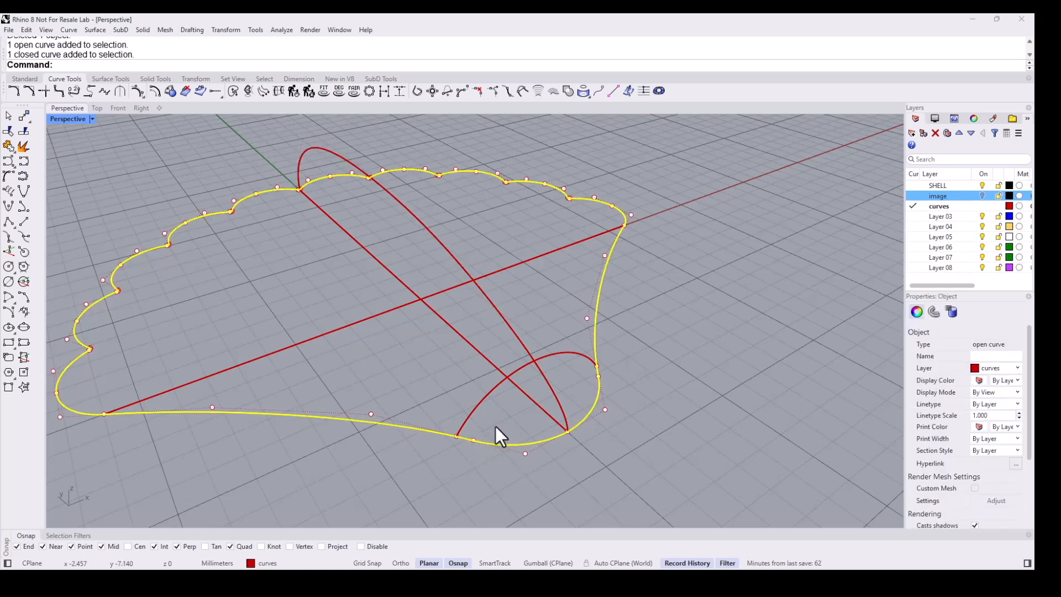
{"action": "key", "text": "Escape"}
{"action": "left_click", "coordinate": [22, 130]}
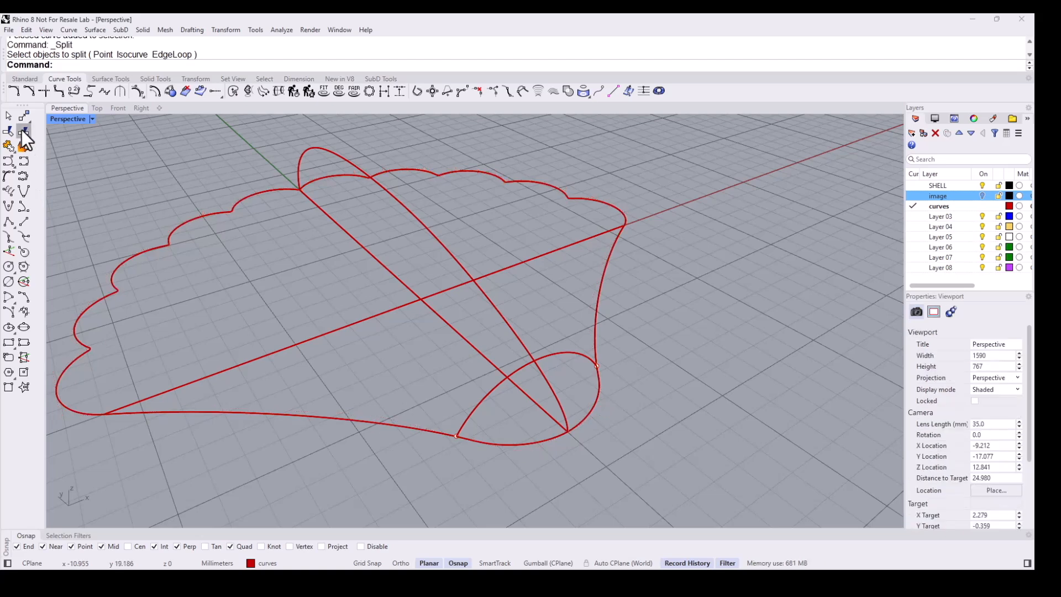
{"action": "left_click", "coordinate": [542, 442]}
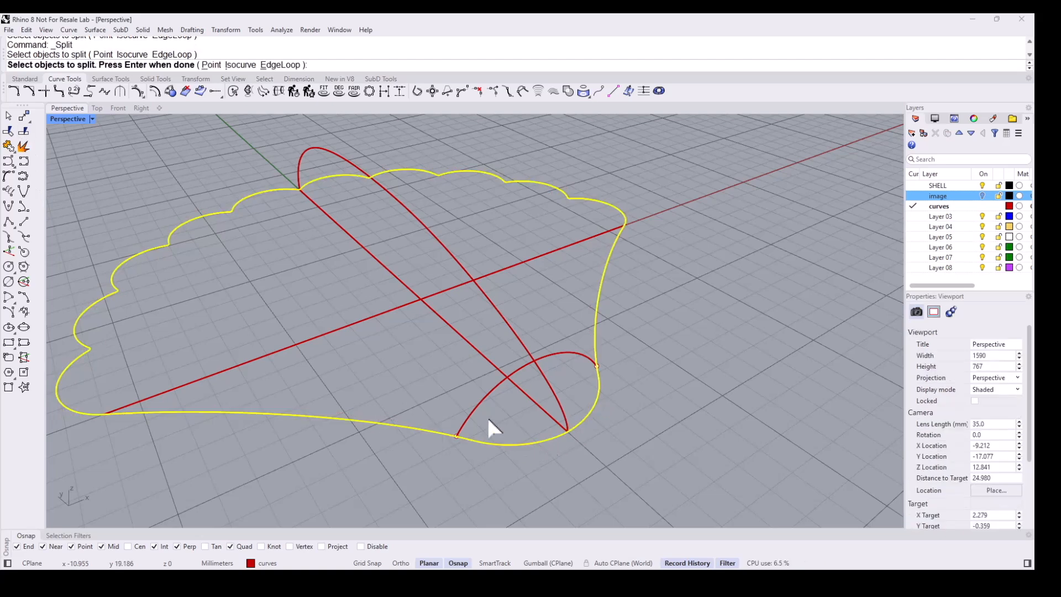
{"action": "key", "text": "Return"}
{"action": "left_click", "coordinate": [475, 402]}
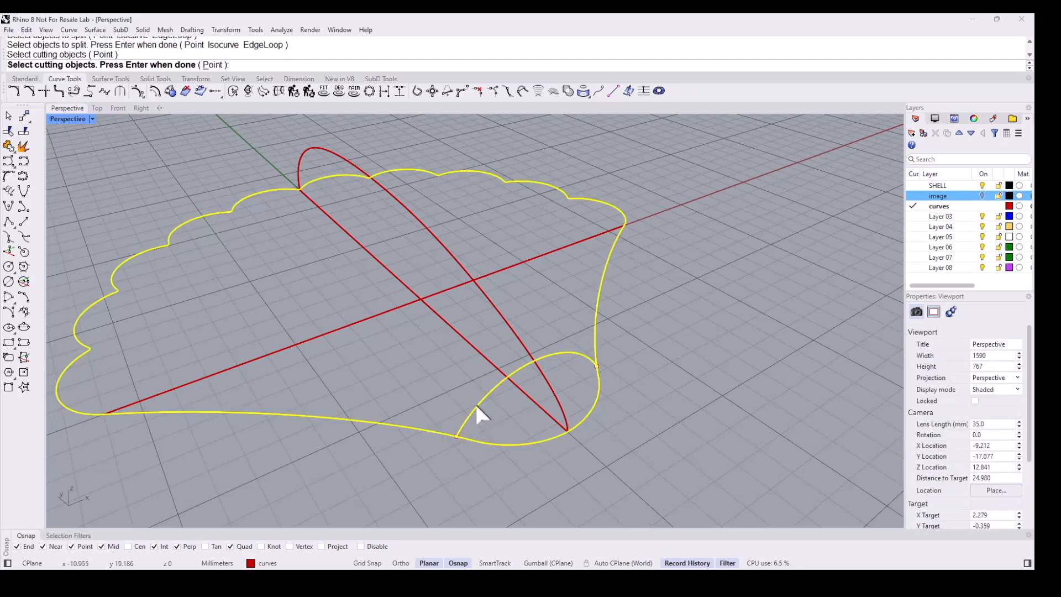
{"action": "key", "text": "Return"}
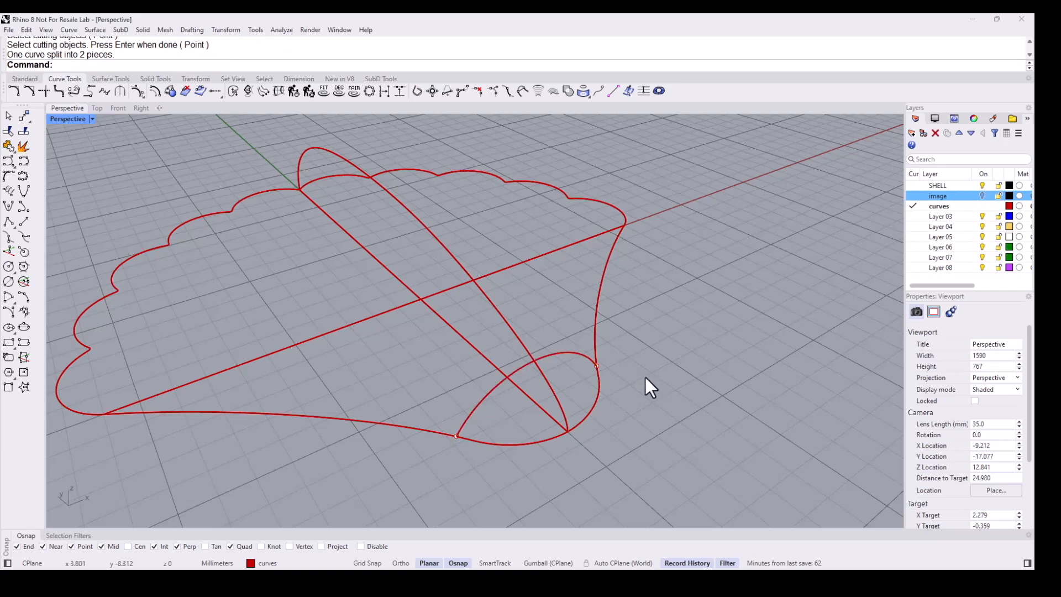
{"action": "left_click", "coordinate": [598, 366]}
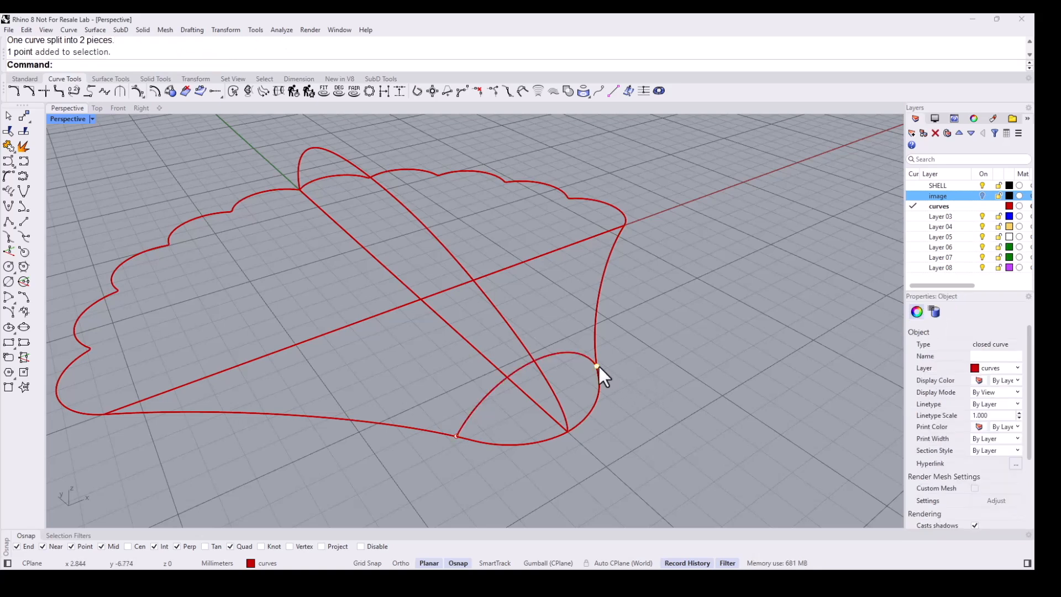
{"action": "key", "text": "Delete"}
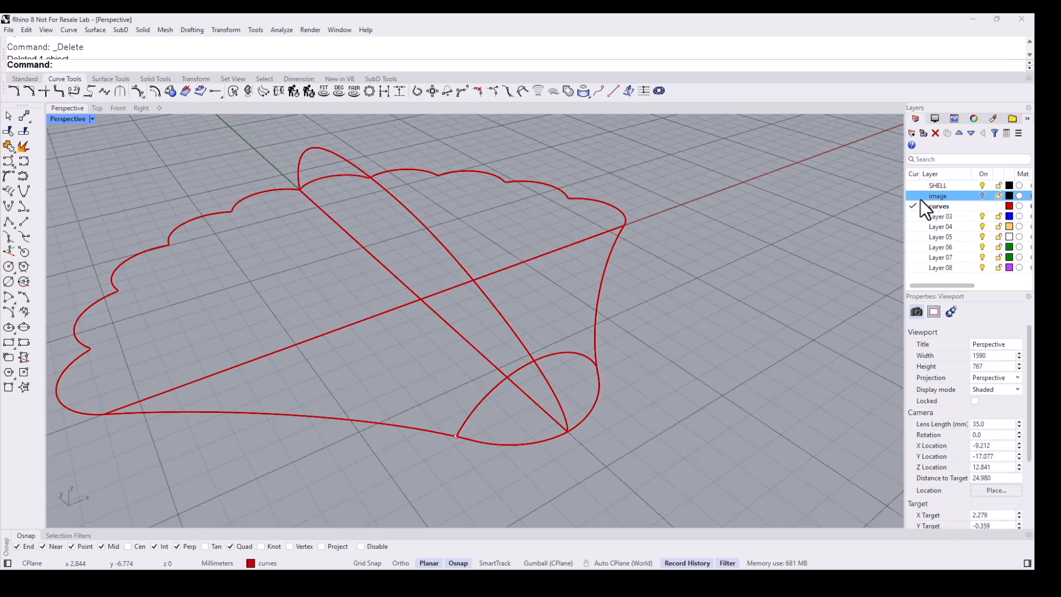
- Make SHELL the current layer and create a network surface from the profile arc, cross-section arc and main outline piece
{"action": "left_click", "coordinate": [910, 185]}
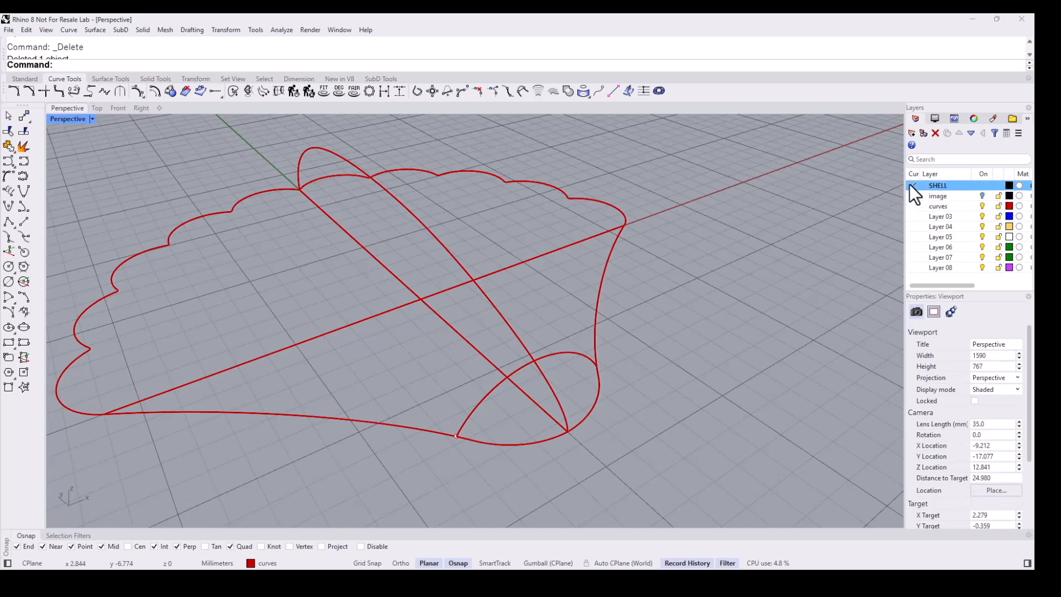
{"action": "scroll", "coordinate": [687, 252], "scroll_direction": "down", "scroll_amount": 2}
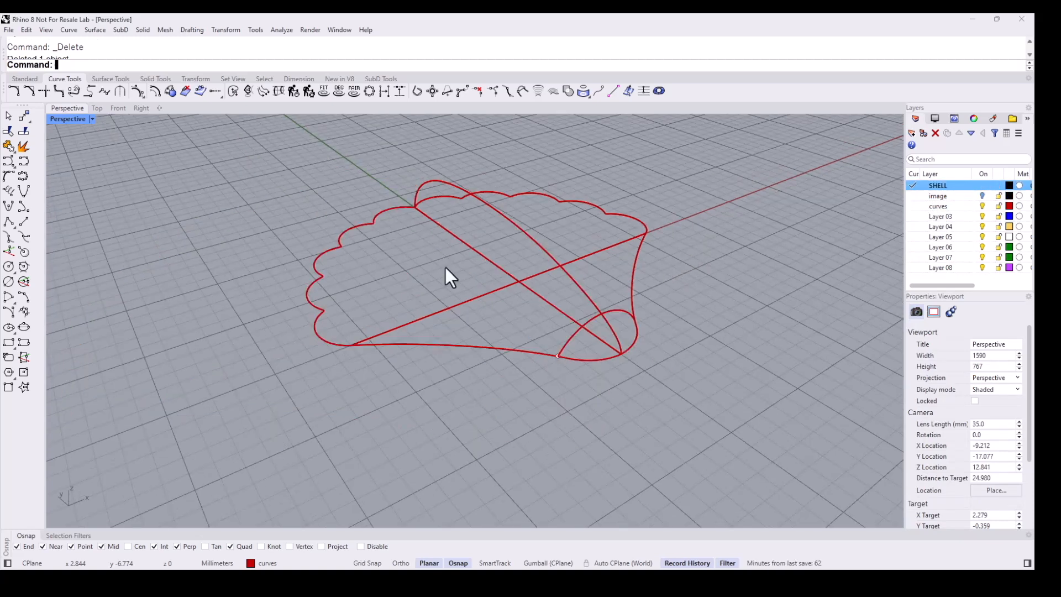
{"action": "right_click_drag", "start_coordinate": [536, 266], "coordinate": [502, 293]}
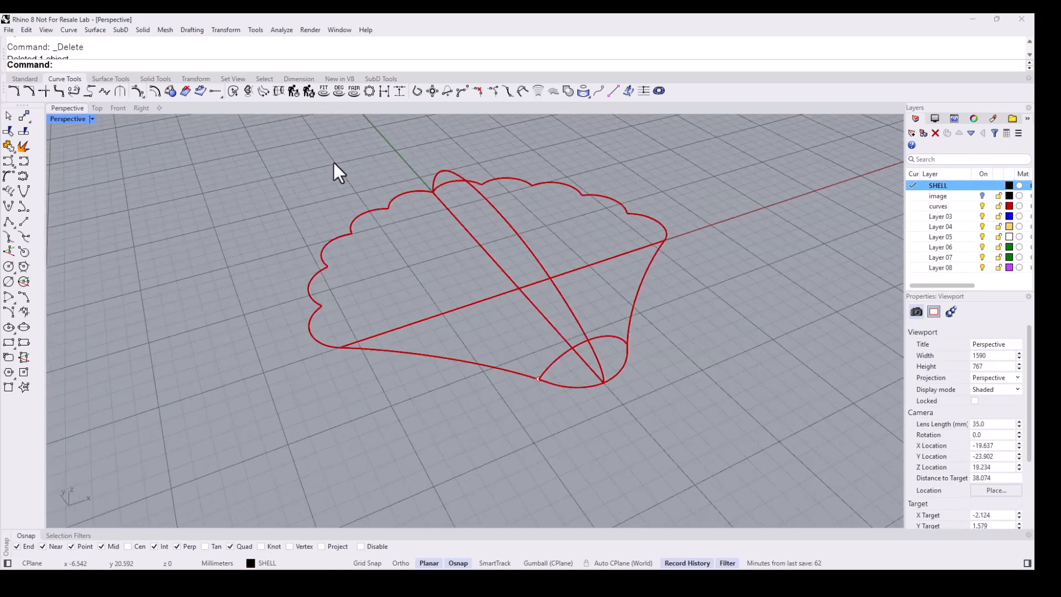
{"action": "left_click", "coordinate": [107, 80]}
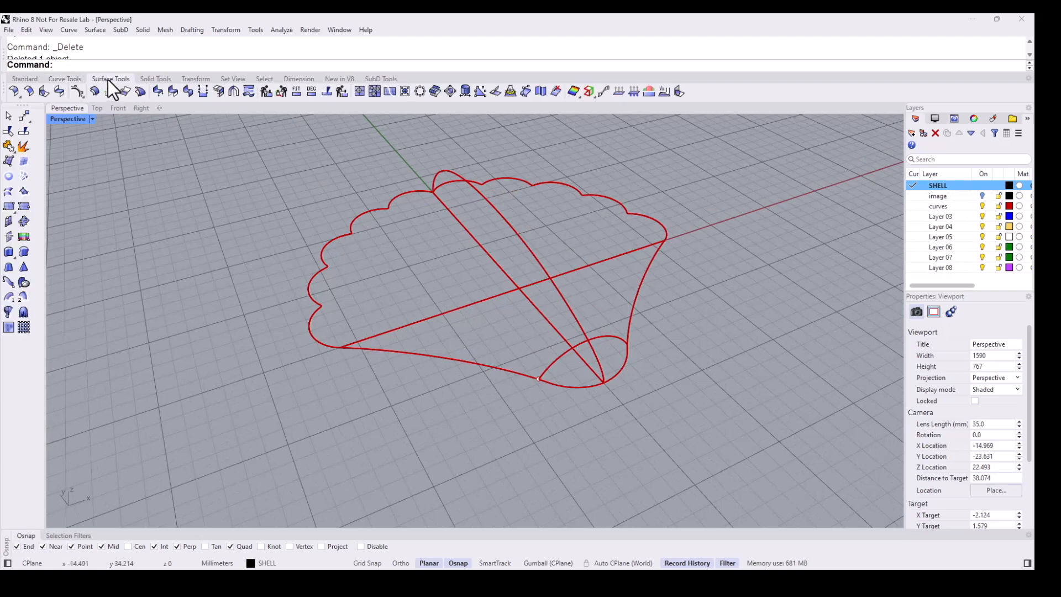
{"action": "left_click", "coordinate": [24, 175]}
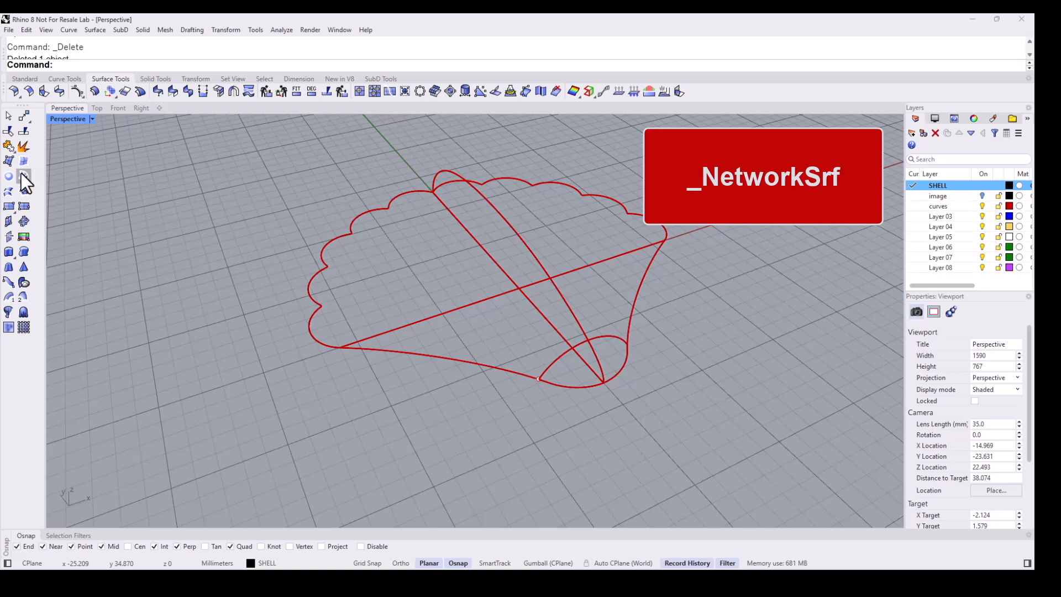
{"action": "left_click", "coordinate": [22, 175]}
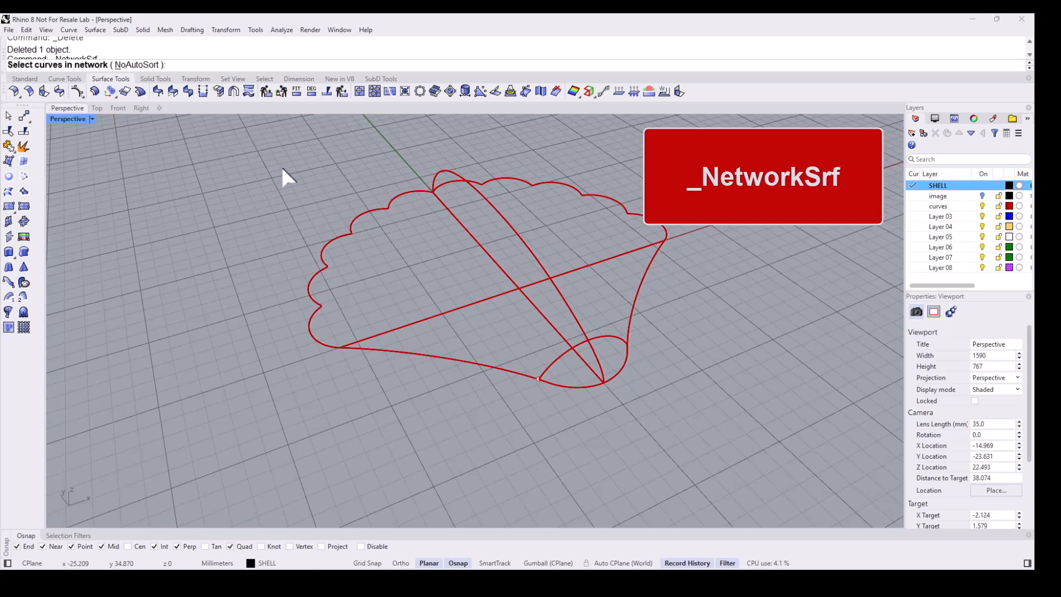
{"action": "left_click", "coordinate": [529, 249]}
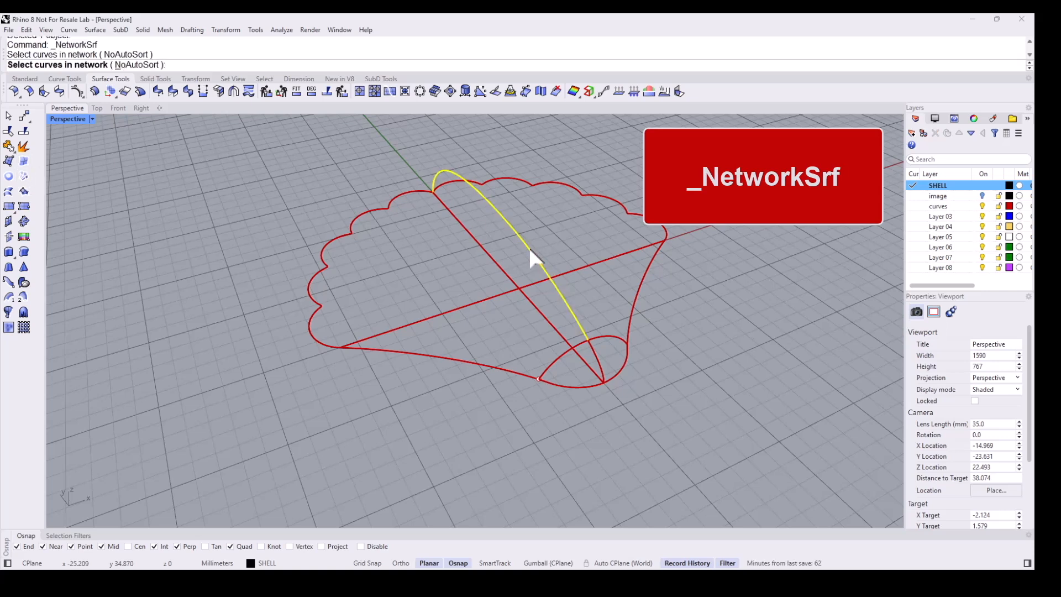
{"action": "left_click", "coordinate": [562, 360]}
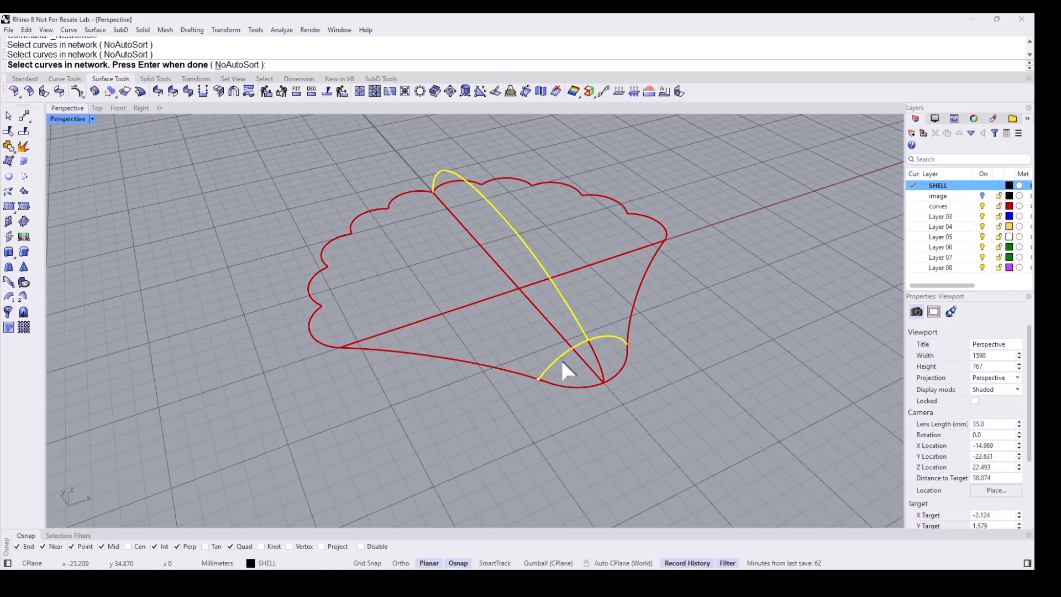
{"action": "left_click", "coordinate": [523, 375]}
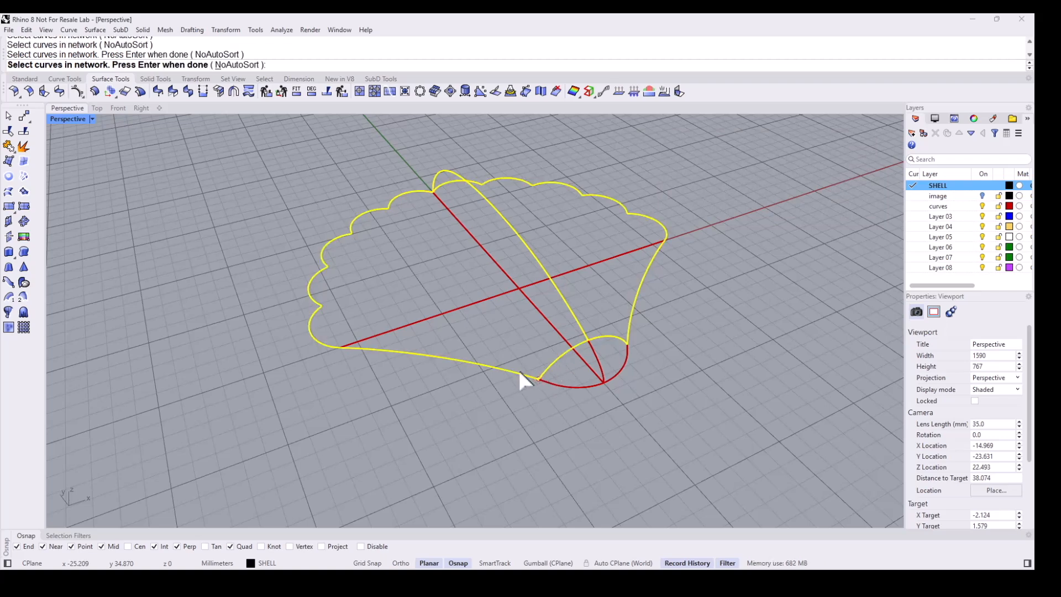
{"action": "key", "text": "Return"}
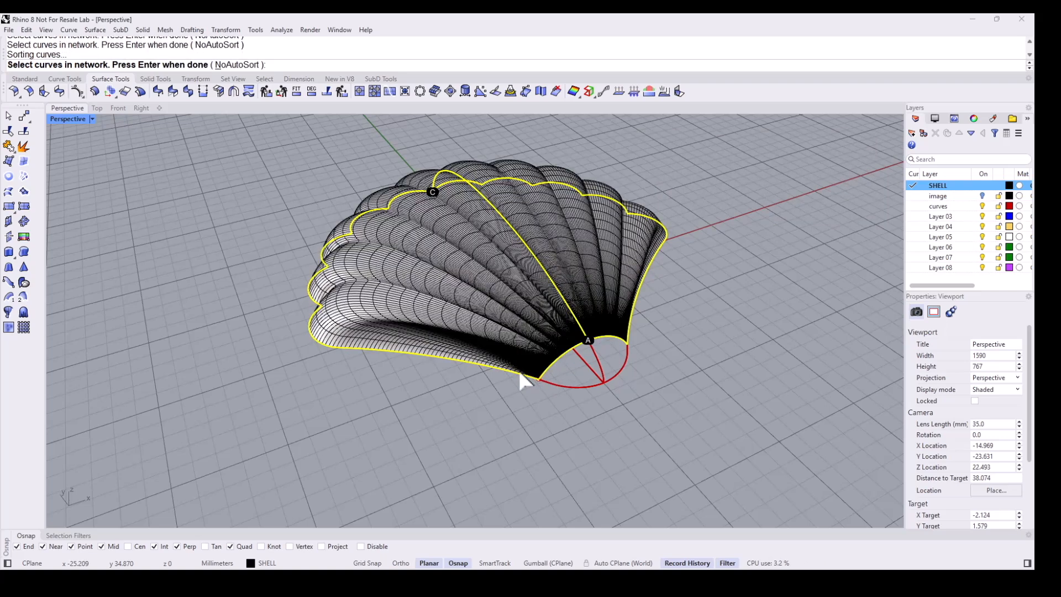
{"action": "right_click_drag", "start_coordinate": [504, 412], "coordinate": [529, 402]}
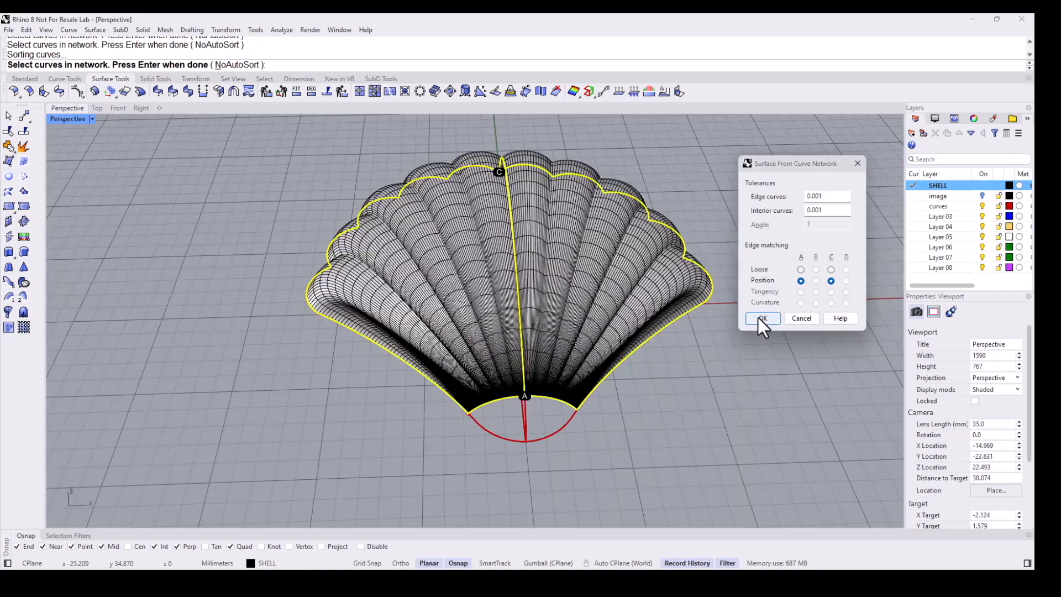
{"action": "left_click", "coordinate": [760, 319]}
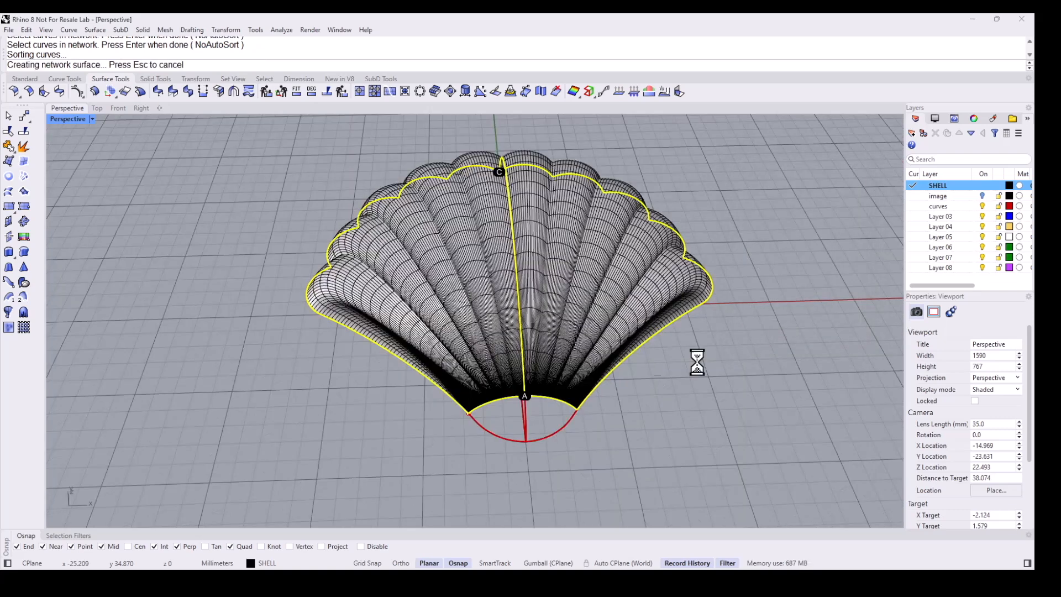
- Create a second network surface over the hinge cap from its curves and the first surface's edge, with tangency matching
{"action": "key", "text": "Return"}
{"action": "left_click", "coordinate": [552, 438]}
{"action": "right_click_drag", "start_coordinate": [552, 438], "coordinate": [575, 406]}
{"action": "scroll", "coordinate": [529, 416], "scroll_direction": "up", "scroll_amount": 5}
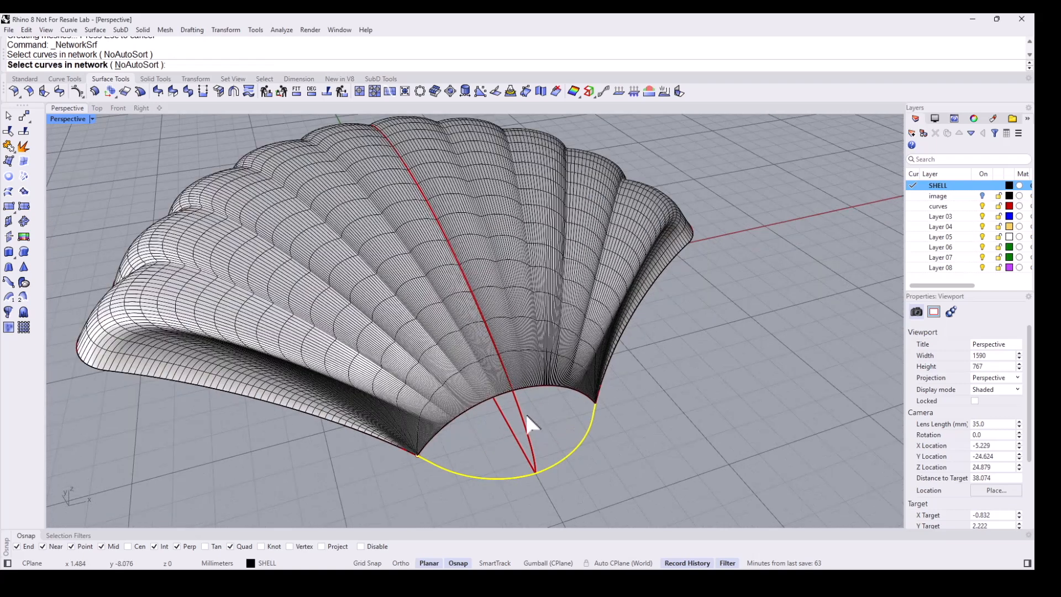
{"action": "left_click", "coordinate": [521, 411]}
{"action": "left_click", "coordinate": [538, 384]}
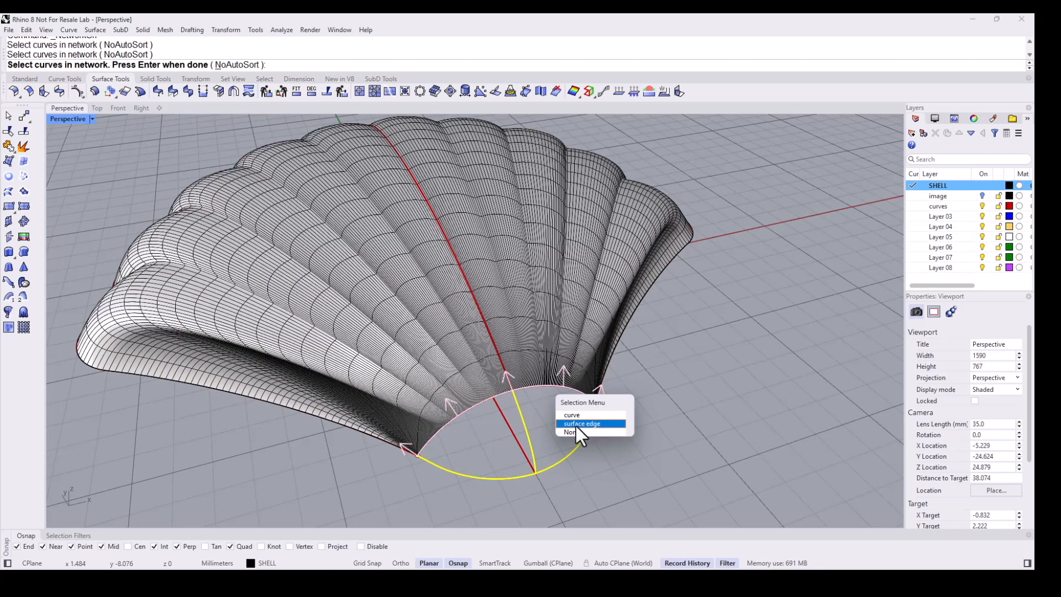
{"action": "left_click", "coordinate": [576, 426]}
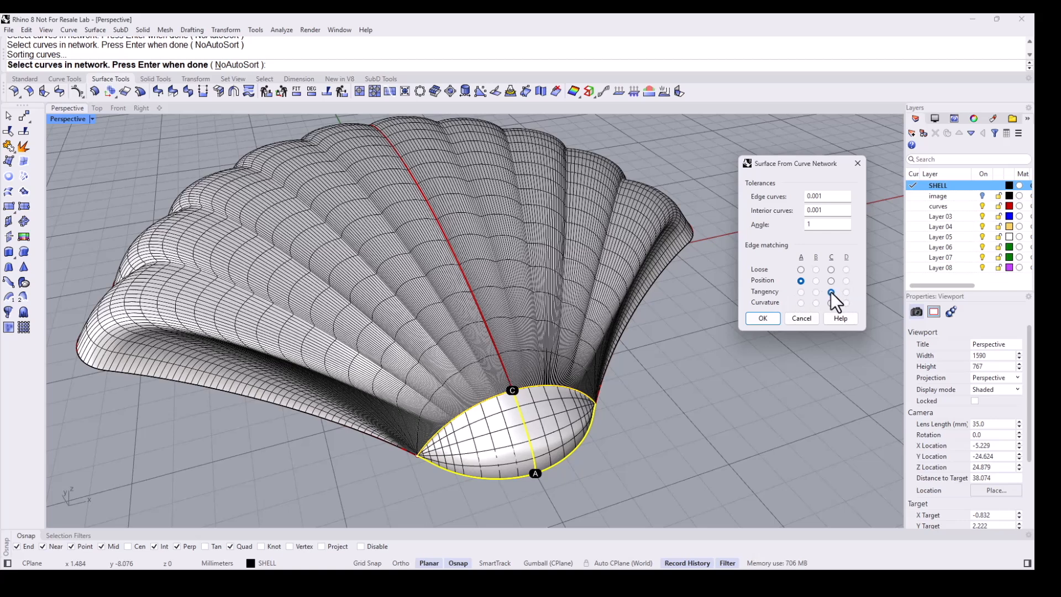
{"action": "left_click", "coordinate": [763, 319]}
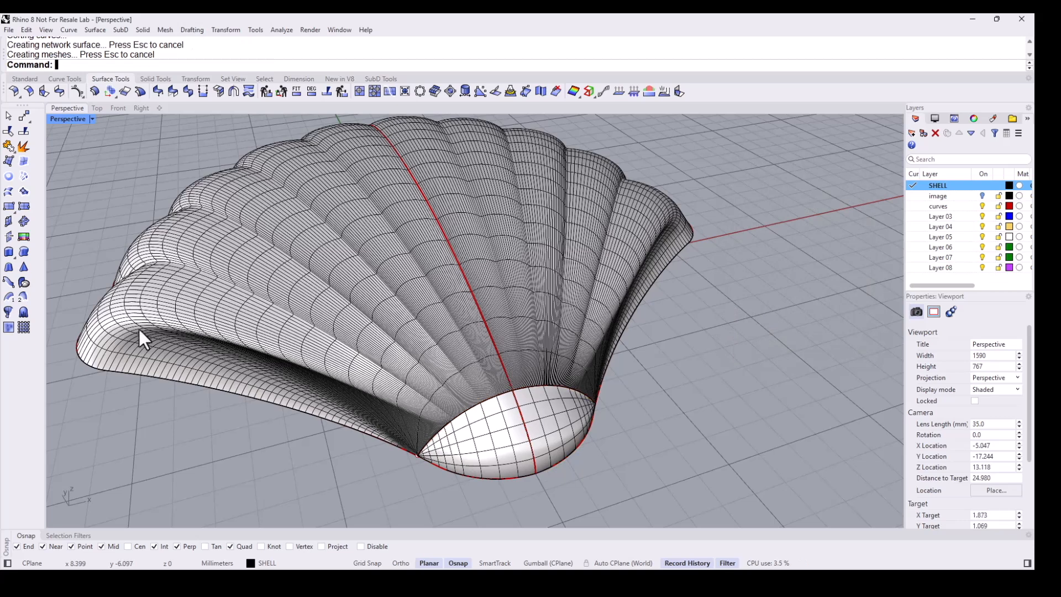
- Join the main shell surface and the hinge cap surface into one polysurface
{"action": "left_click", "coordinate": [8, 146]}
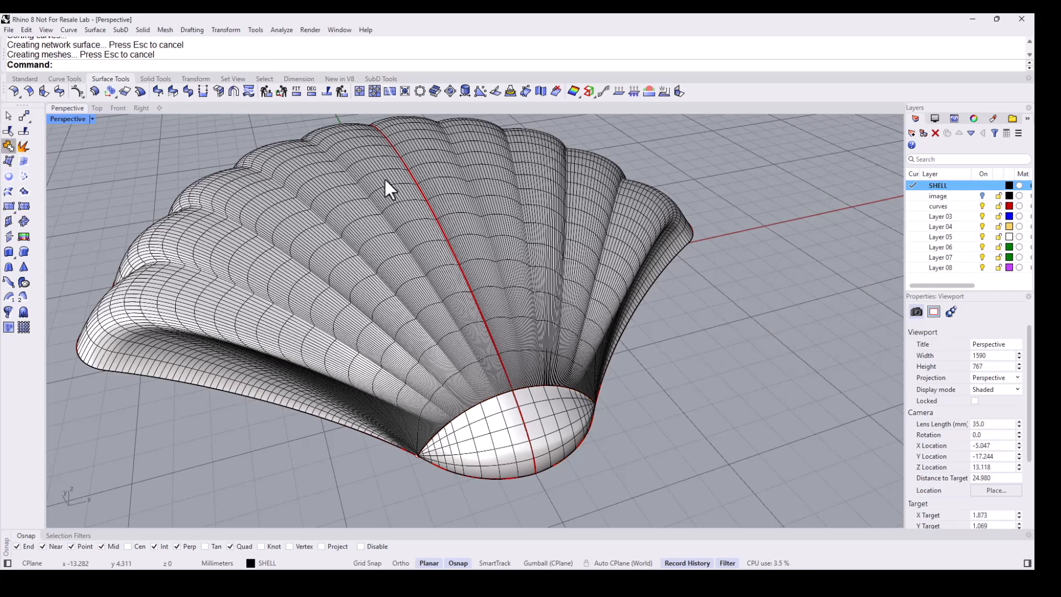
{"action": "left_click", "coordinate": [503, 237]}
{"action": "left_click", "coordinate": [544, 411]}
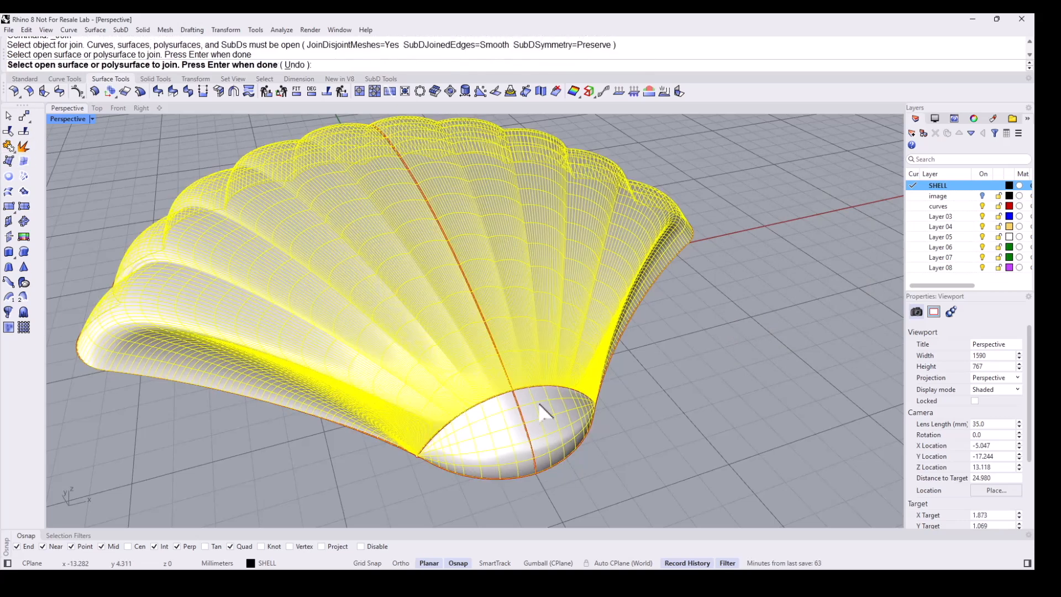
{"action": "key", "text": "Return"}
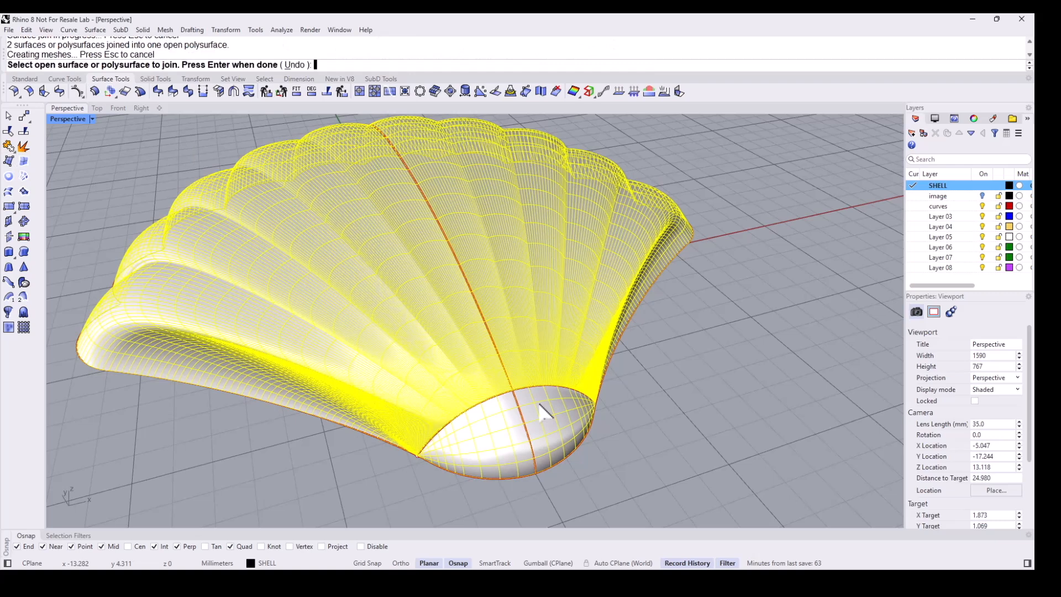
- Hide the curves layer
{"action": "left_click", "coordinate": [983, 205]}
{"action": "left_click", "coordinate": [983, 206]}
- Cap the joined open shell polysurface into a closed solid
{"action": "right_click_drag", "start_coordinate": [553, 294], "coordinate": [475, 398]}
{"action": "right_click_drag", "start_coordinate": [443, 367], "coordinate": [592, 273]}
{"action": "right_click_drag", "start_coordinate": [522, 336], "coordinate": [539, 260]}
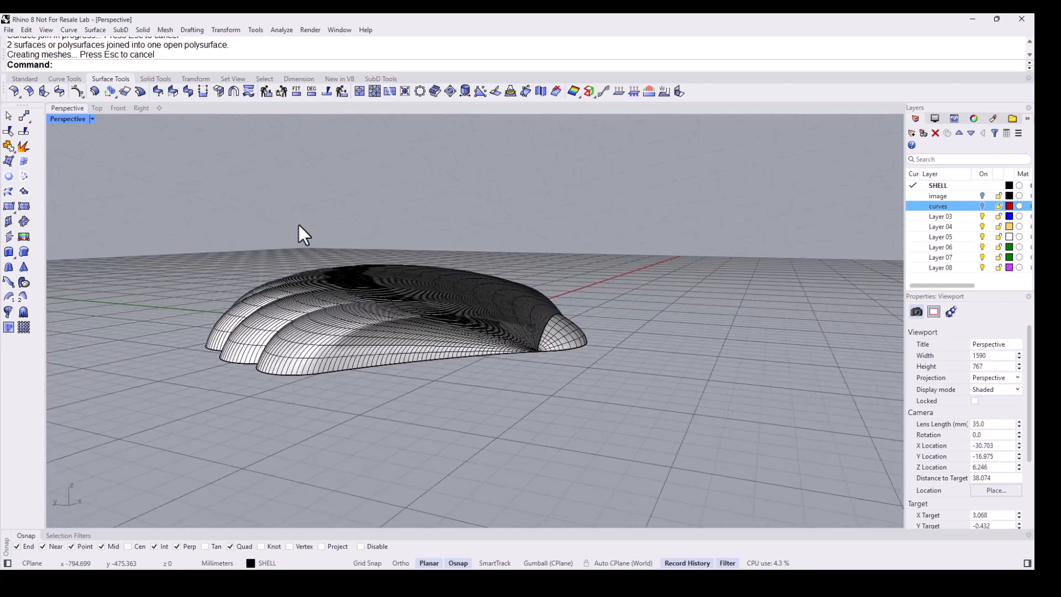
{"action": "left_click", "coordinate": [339, 305]}
{"action": "type", "text": "Ca"}
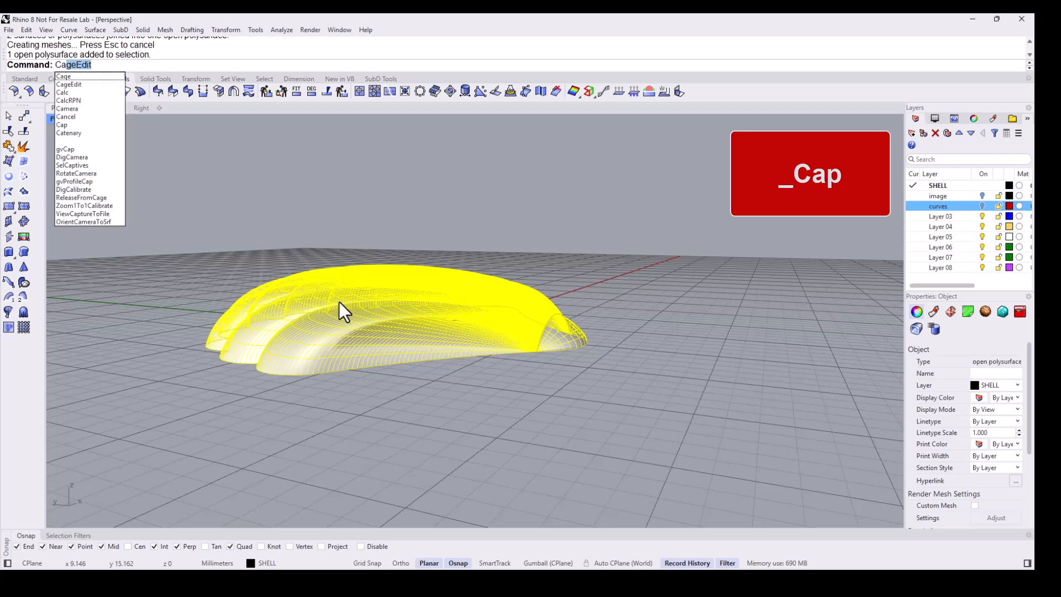
{"action": "type", "text": "p"}
{"action": "key", "text": "Return"}
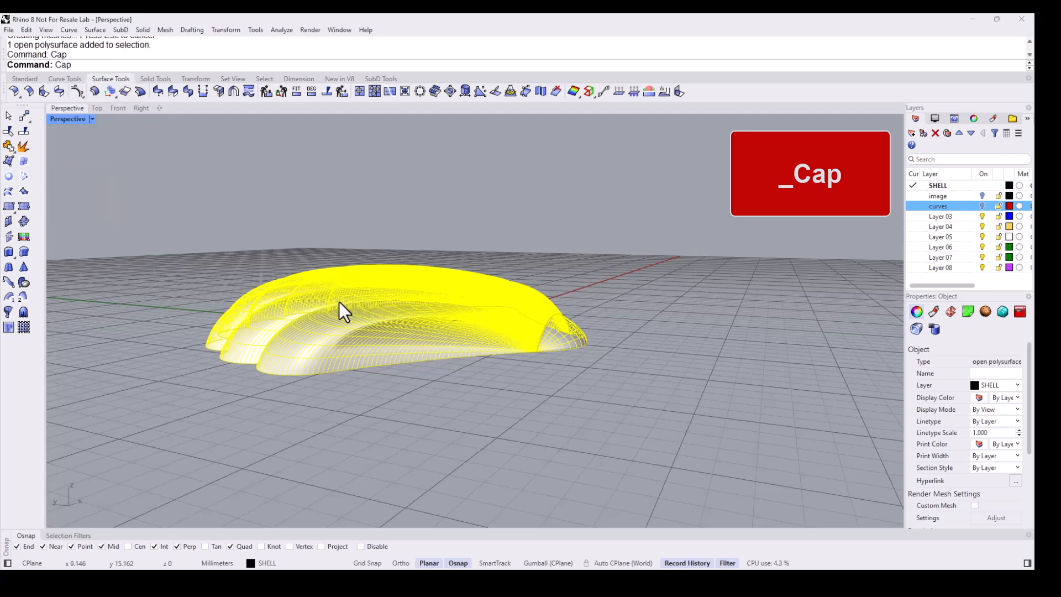
{"action": "left_click", "coordinate": [425, 231]}
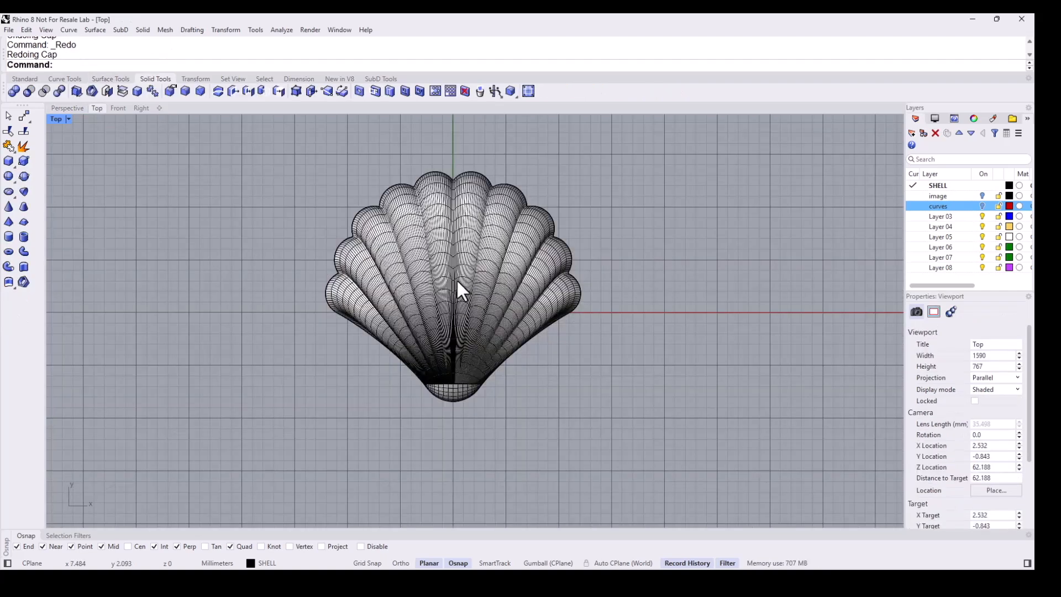
{"action": "right_click_drag", "start_coordinate": [514, 265], "coordinate": [608, 243]}
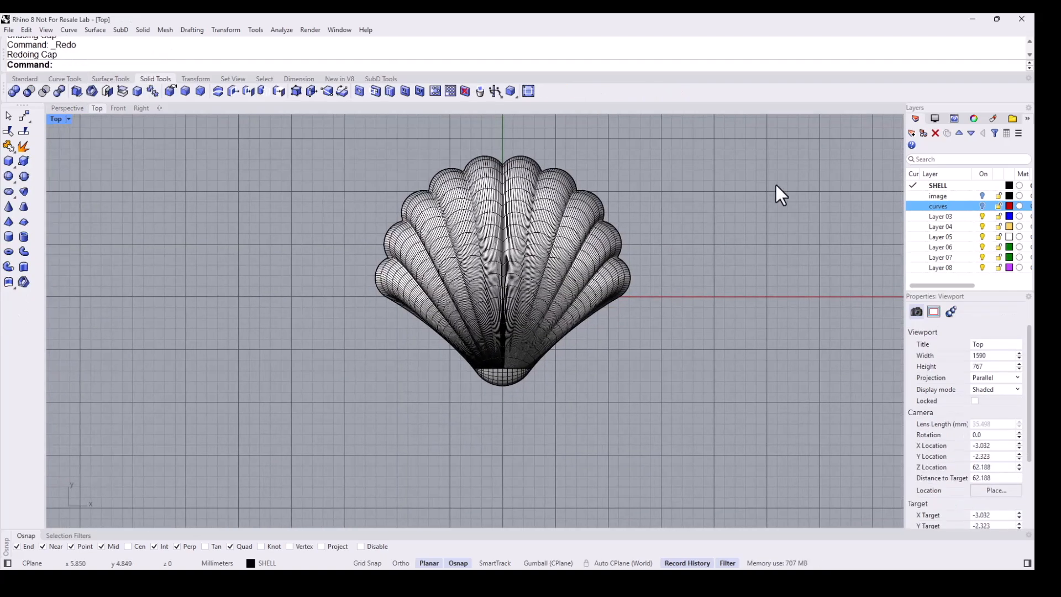
- Rename Layer 03 to cutter and make it the current layer
{"action": "double_click", "coordinate": [961, 216]}
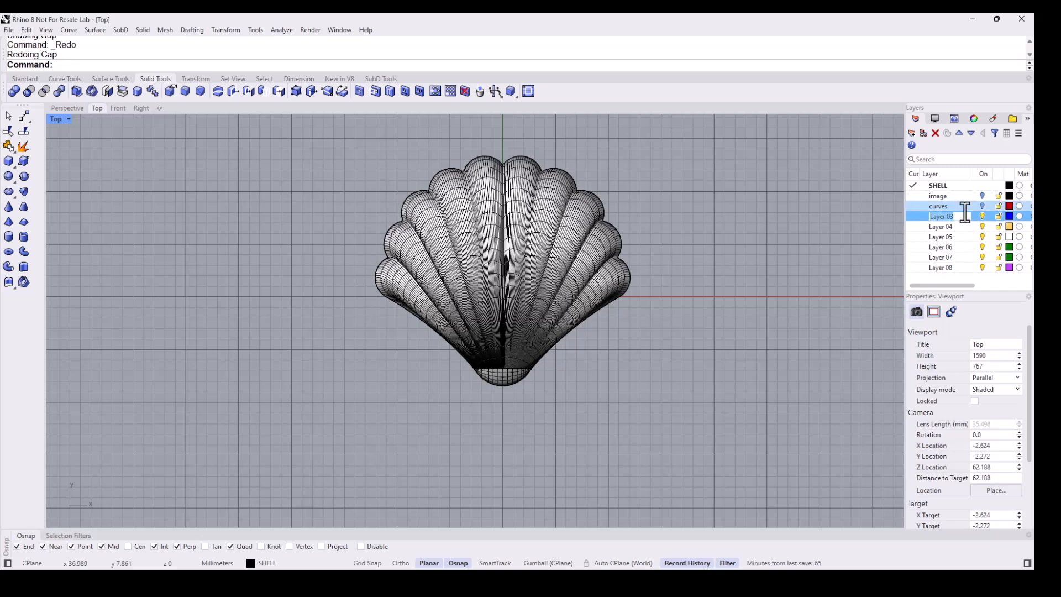
{"action": "type", "text": "cutter"}
{"action": "left_click", "coordinate": [913, 217]}
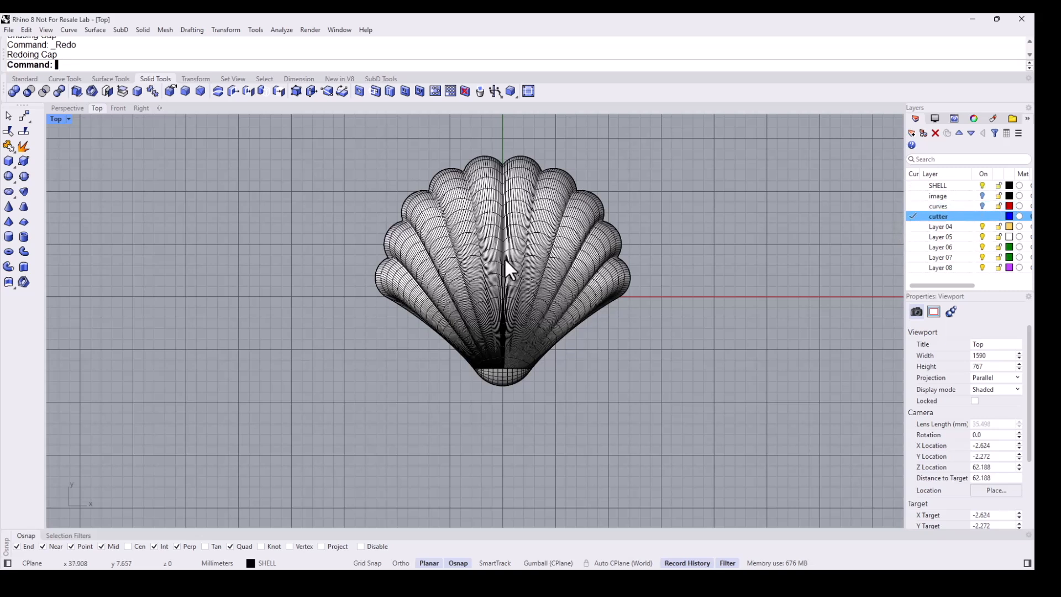
- Switch the Top viewport to wireframe display
{"action": "right_click_drag", "start_coordinate": [491, 231], "coordinate": [481, 238]}
{"action": "left_click", "coordinate": [481, 238]}
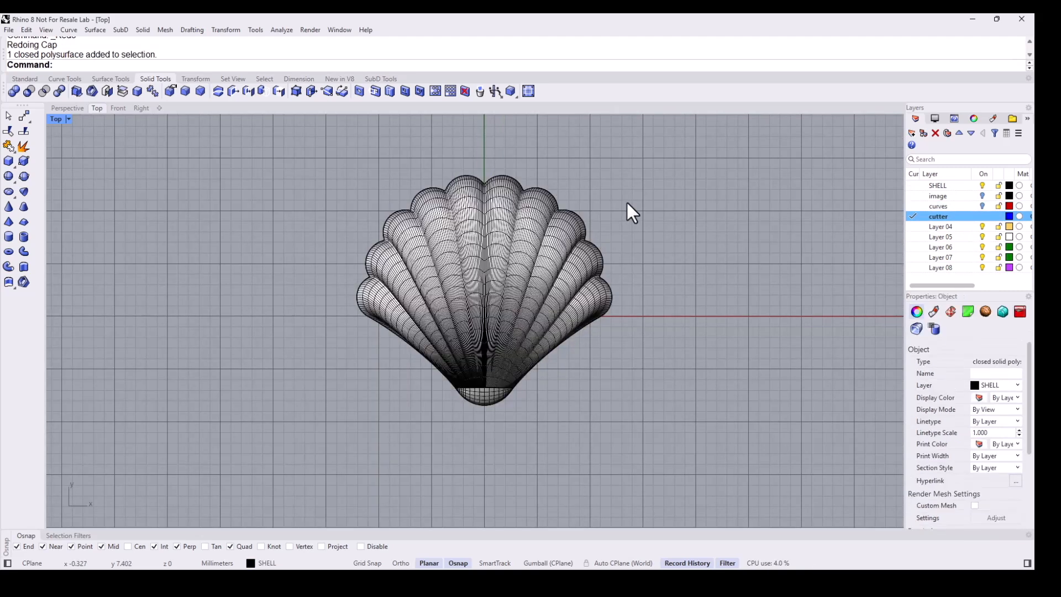
{"action": "key", "text": "Escape"}
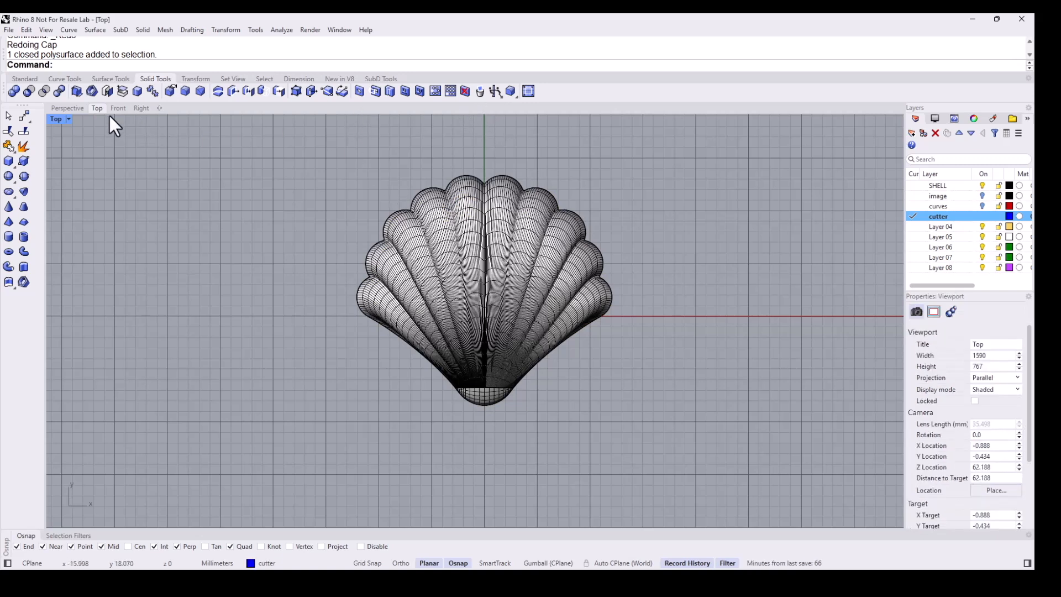
{"action": "left_click", "coordinate": [69, 121]}
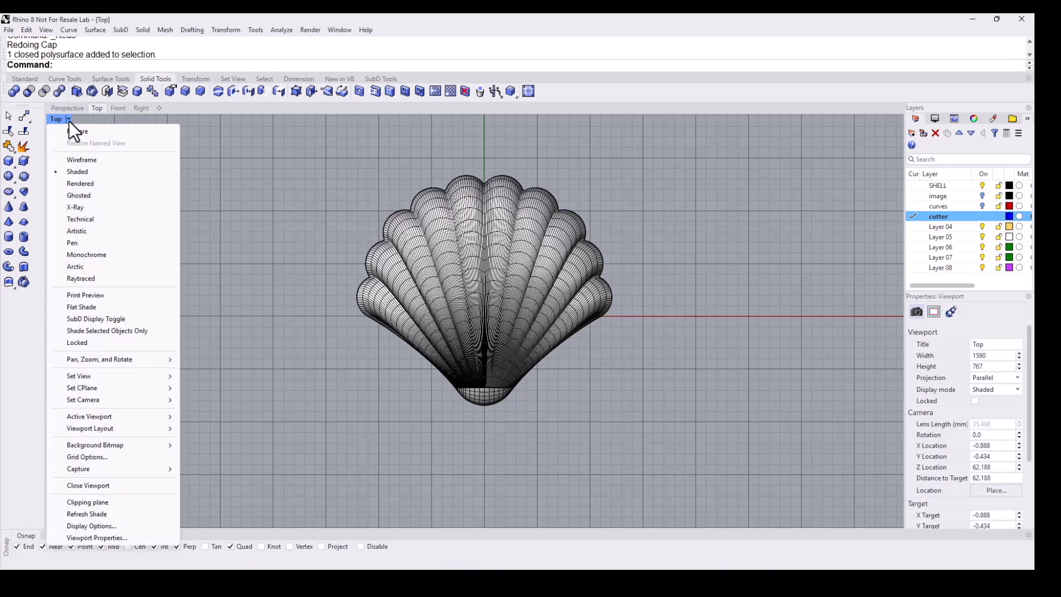
{"action": "left_click", "coordinate": [84, 157]}
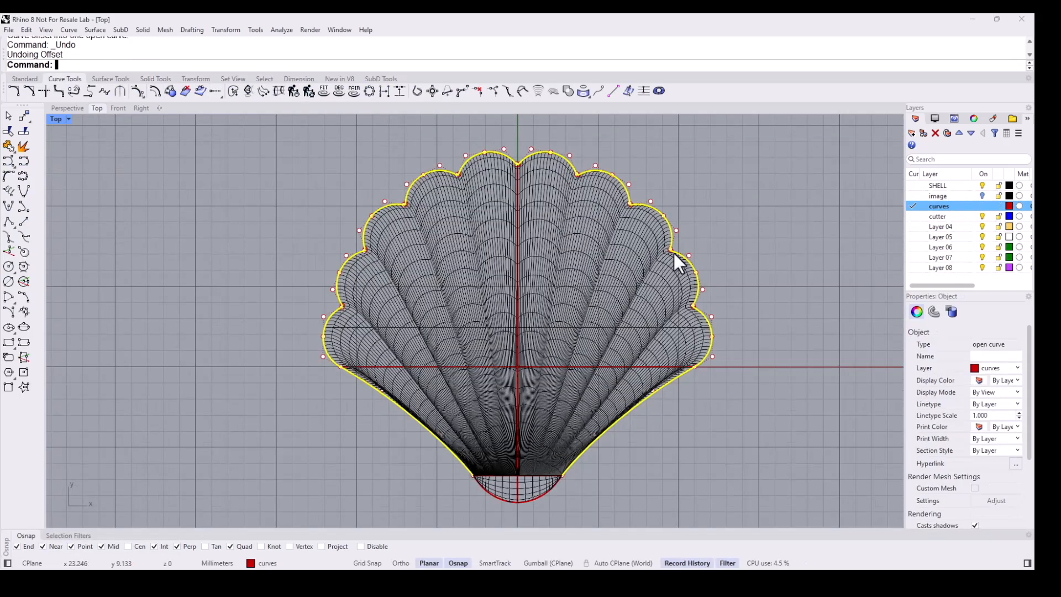
- Offset the shell outline curve 0.8 outward
{"action": "left_click", "coordinate": [155, 91]}
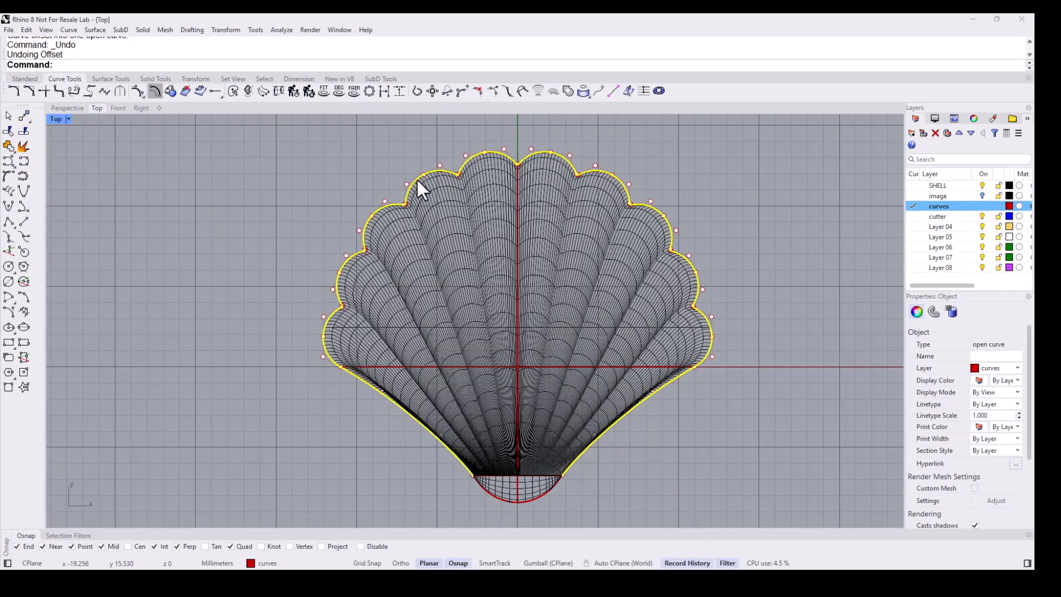
{"action": "left_click", "coordinate": [440, 220]}
{"action": "left_click", "coordinate": [250, 242]}
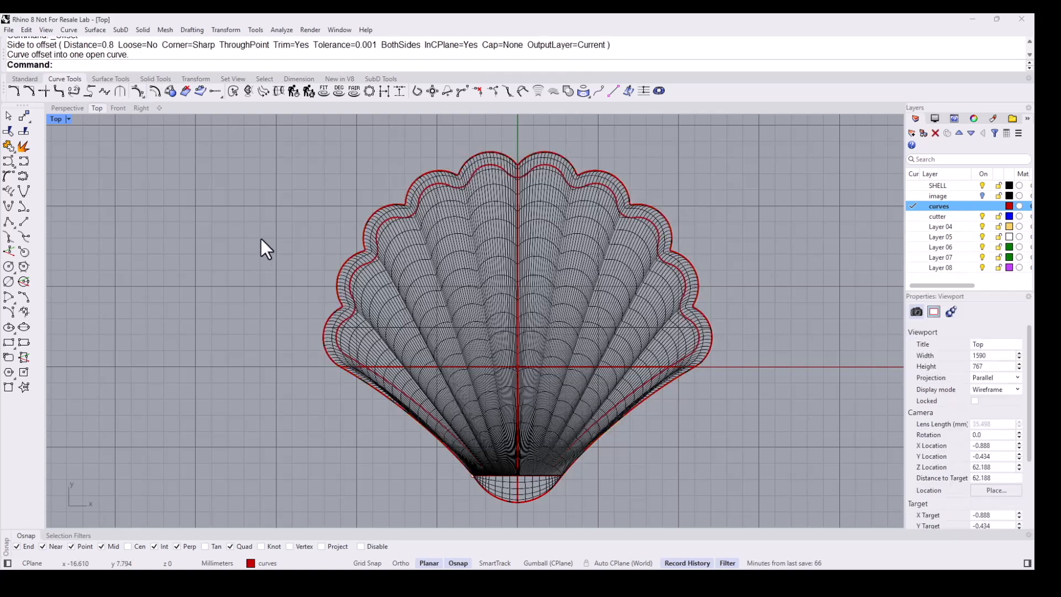
- Make cutter the current layer and turn on the Gumball
{"action": "scroll", "coordinate": [785, 265], "scroll_direction": "down", "scroll_amount": 2}
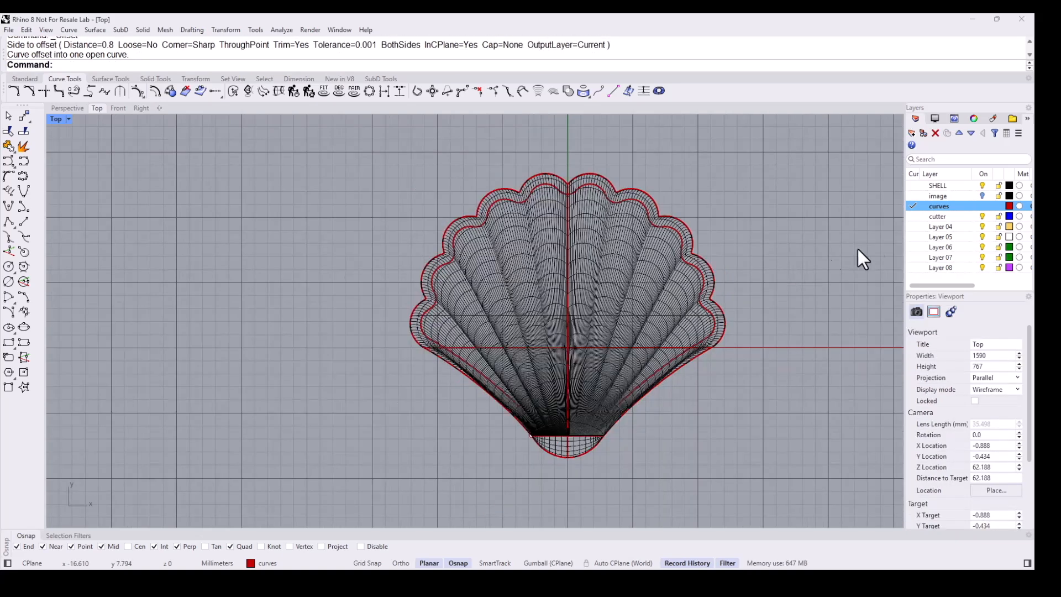
{"action": "left_click", "coordinate": [910, 218]}
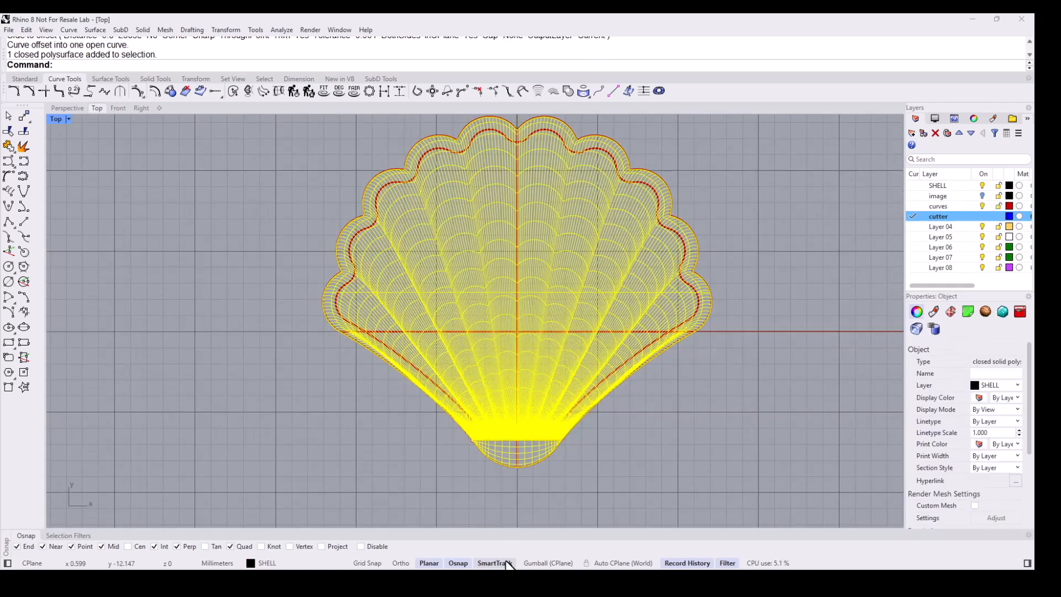
{"action": "left_click", "coordinate": [504, 562]}
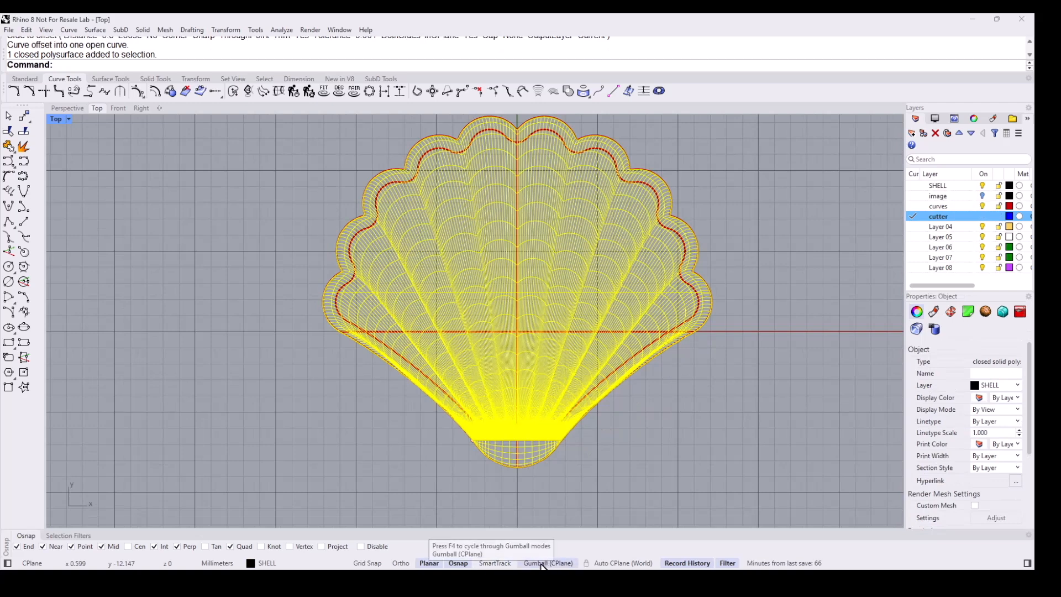
{"action": "left_click", "coordinate": [542, 564]}
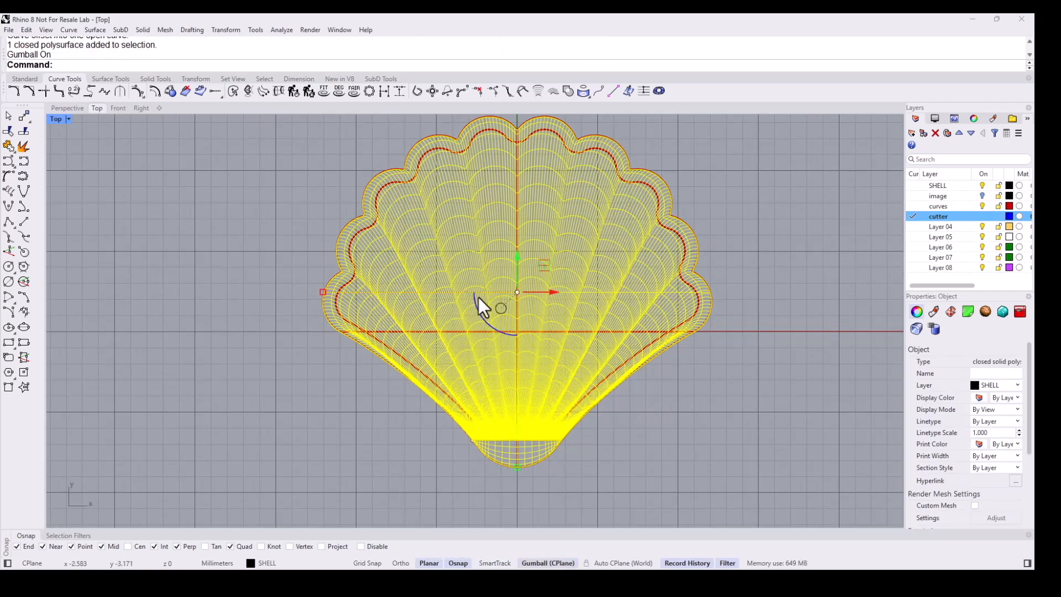
- Scale a duplicate of the shell outward to the offset outline
{"action": "scroll", "coordinate": [332, 295], "scroll_direction": "down", "scroll_amount": 2}
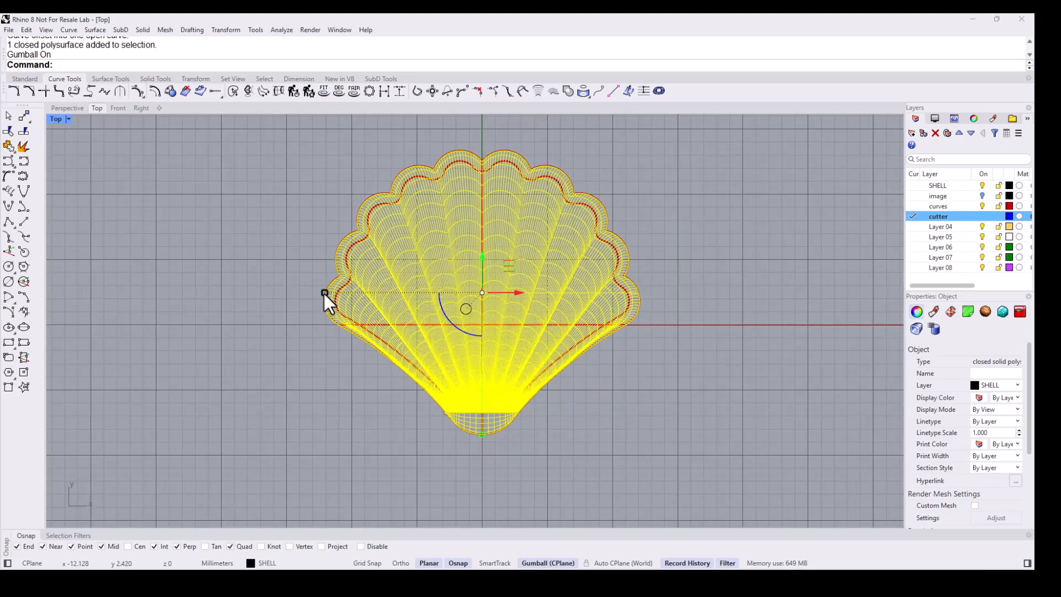
{"action": "scroll", "coordinate": [324, 294], "scroll_direction": "up", "scroll_amount": 2}
{"action": "left_click_drag", "start_coordinate": [322, 291], "coordinate": [336, 286]}
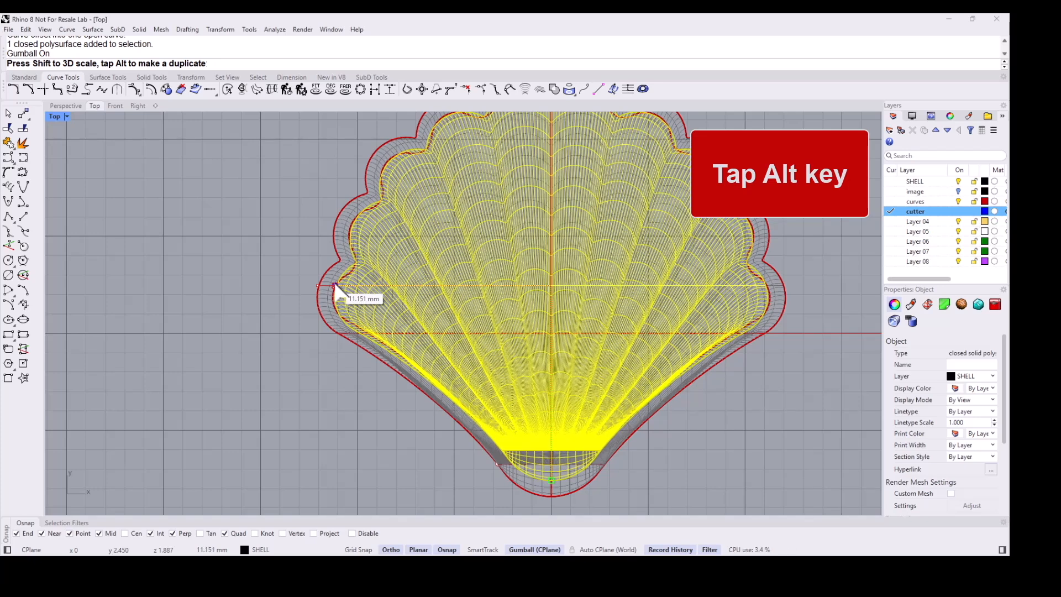
{"action": "key", "text": "alt"}
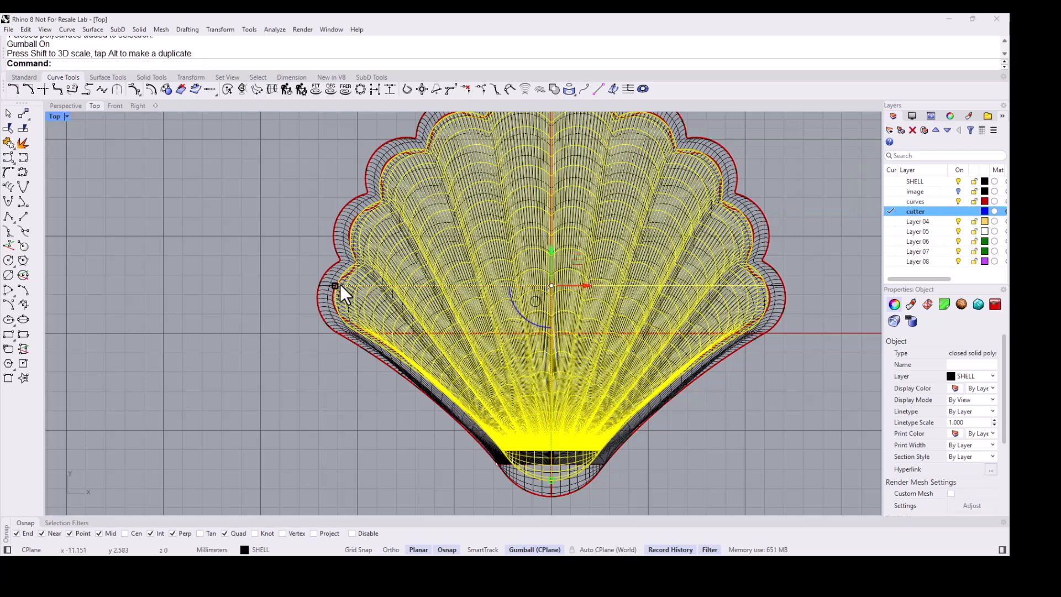
{"action": "left_click", "coordinate": [238, 323]}
{"action": "right_click_drag", "start_coordinate": [357, 240], "coordinate": [322, 275]}
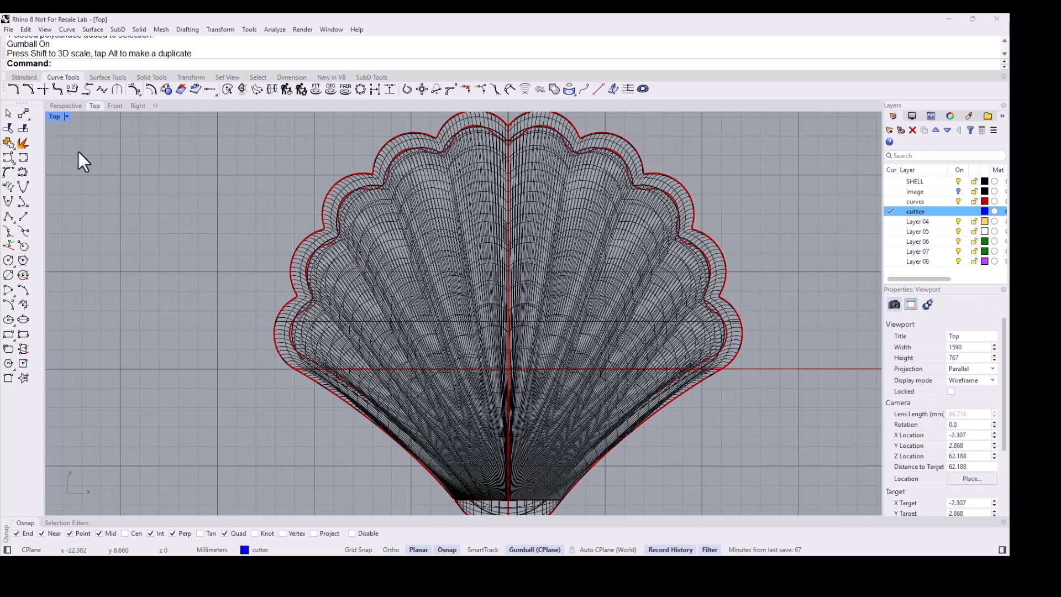
- Switch the Right viewport to wireframe display
{"action": "left_click", "coordinate": [137, 106]}
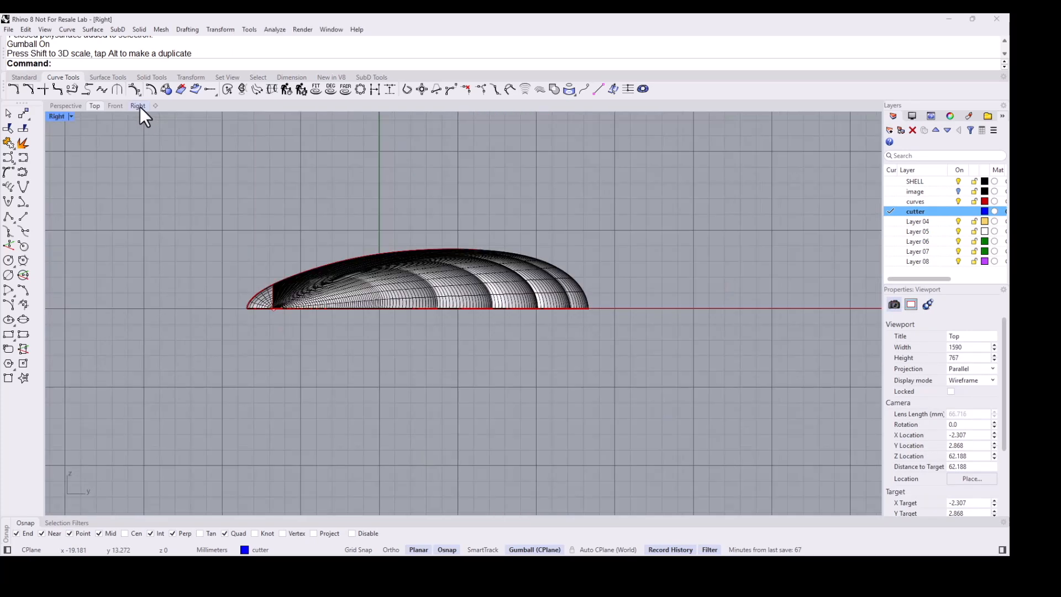
{"action": "middle_click", "coordinate": [330, 203]}
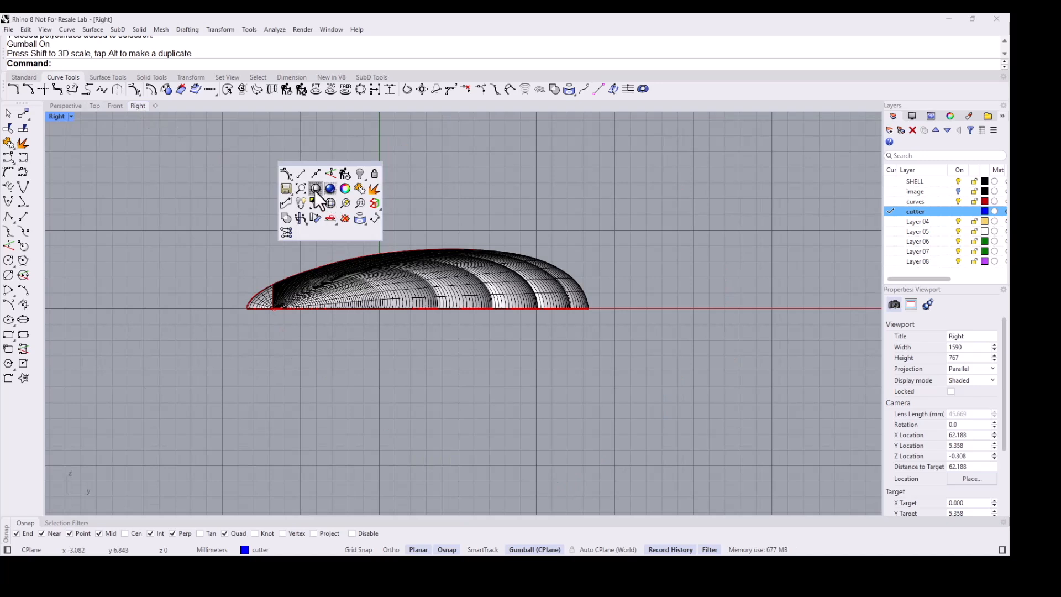
{"action": "left_click", "coordinate": [316, 190]}
{"action": "scroll", "coordinate": [274, 286], "scroll_direction": "up", "scroll_amount": 5}
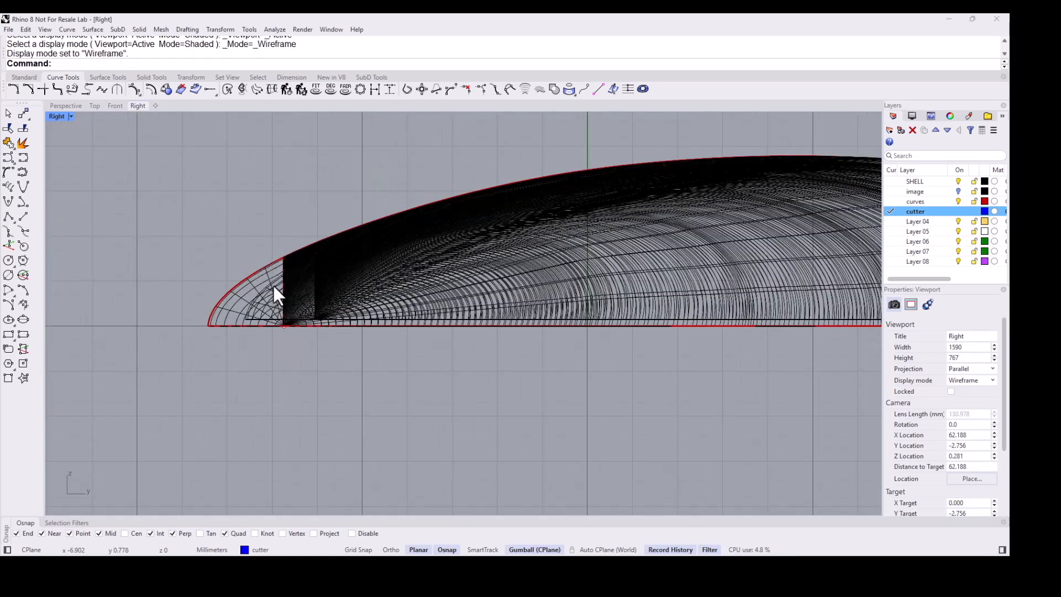
- Move the enlarged duplicate shell down by 0.2 along the vertical axis
{"action": "left_click", "coordinate": [273, 287]}
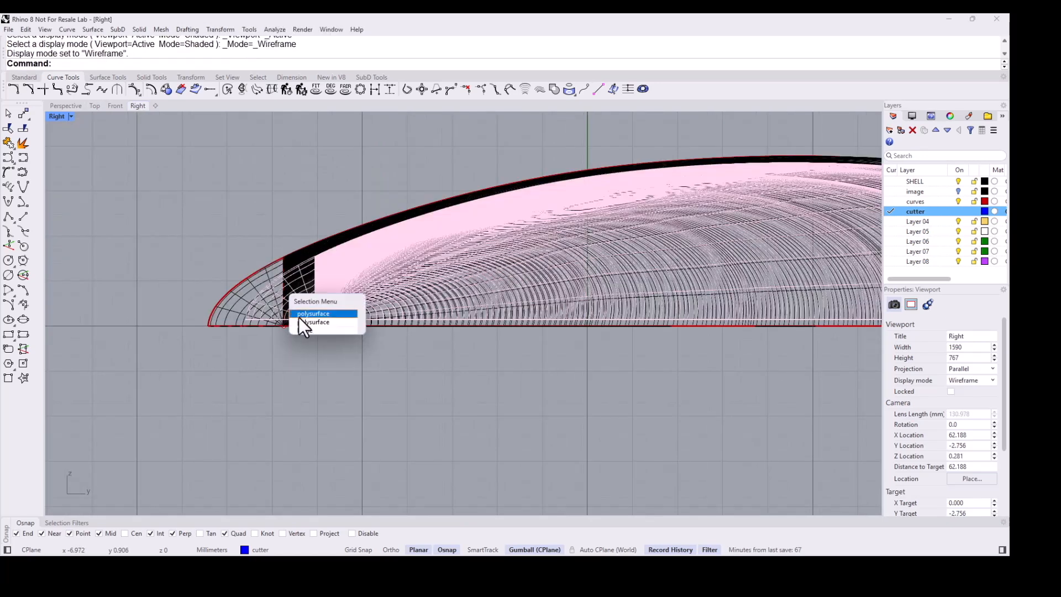
{"action": "left_click", "coordinate": [298, 315]}
{"action": "scroll", "coordinate": [497, 260], "scroll_direction": "down", "scroll_amount": 3}
{"action": "right_click_drag", "start_coordinate": [531, 244], "coordinate": [495, 240]}
{"action": "scroll", "coordinate": [456, 207], "scroll_direction": "up", "scroll_amount": 2}
{"action": "scroll", "coordinate": [545, 229], "scroll_direction": "up", "scroll_amount": 2}
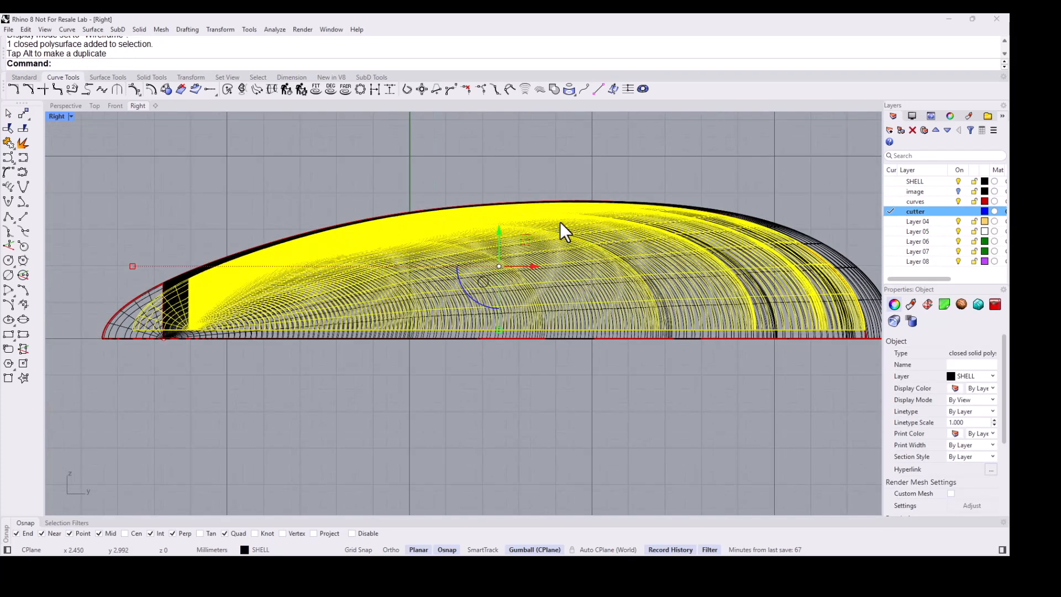
{"action": "left_click", "coordinate": [504, 234]}
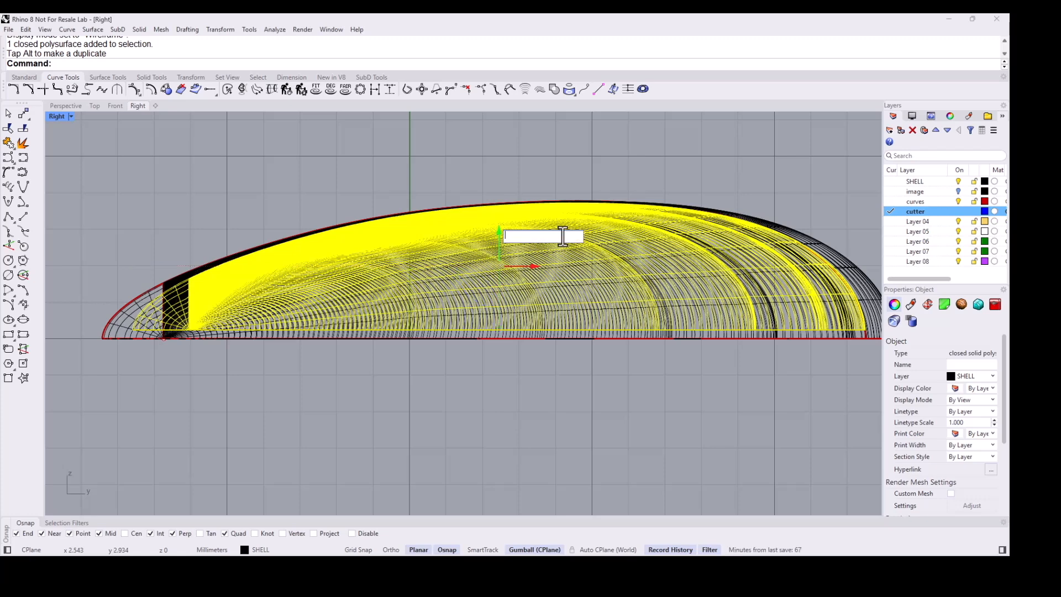
{"action": "type", "text": "-.2"}
{"action": "key", "text": "Return"}
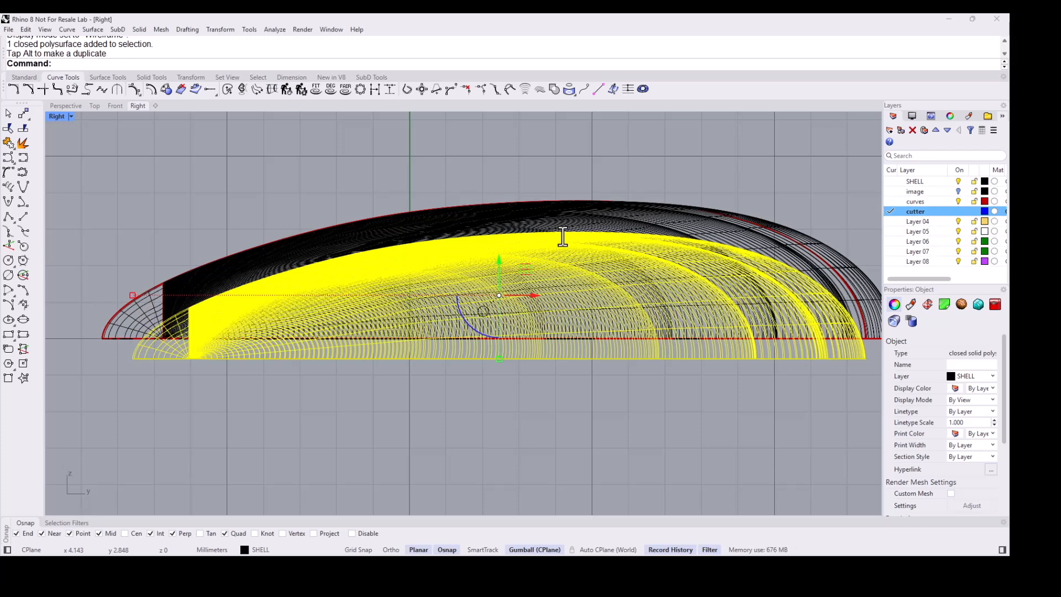
- Boolean-difference the original shell out of the enlarged duplicate, keeping the original
{"action": "key", "text": "Escape"}
{"action": "left_click", "coordinate": [66, 107]}
{"action": "mouse_move", "coordinate": [422, 272]}
{"action": "right_mouse_down"}
{"action": "mouse_move", "coordinate": [431, 280]}
{"action": "mouse_move", "coordinate": [287, 249]}
{"action": "mouse_move", "coordinate": [316, 277]}
{"action": "mouse_move", "coordinate": [127, 133]}
{"action": "right_mouse_up"}
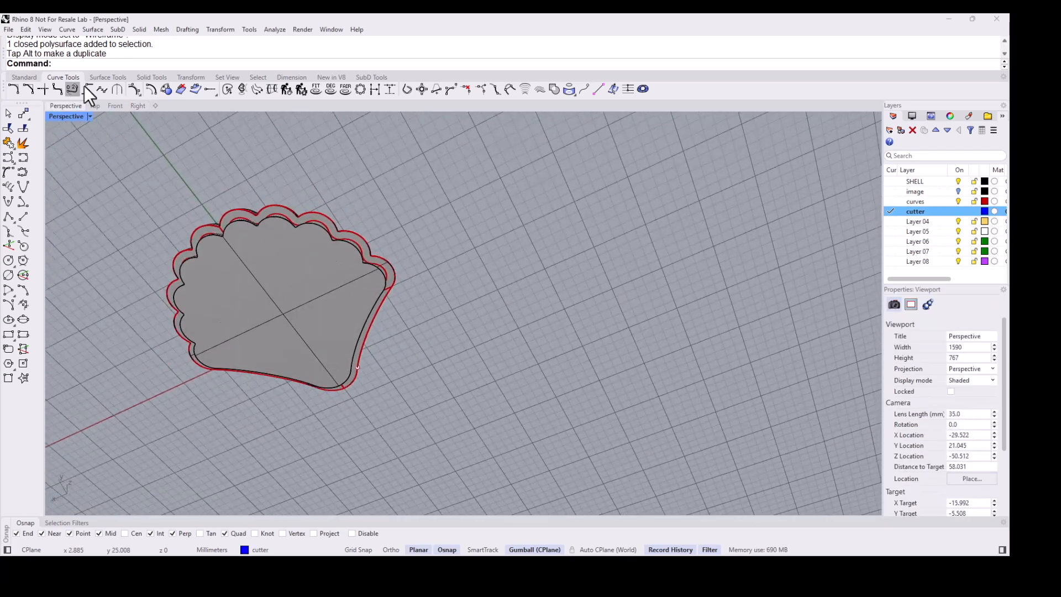
{"action": "left_click", "coordinate": [140, 77]}
{"action": "right_click_drag", "start_coordinate": [233, 166], "coordinate": [237, 234]}
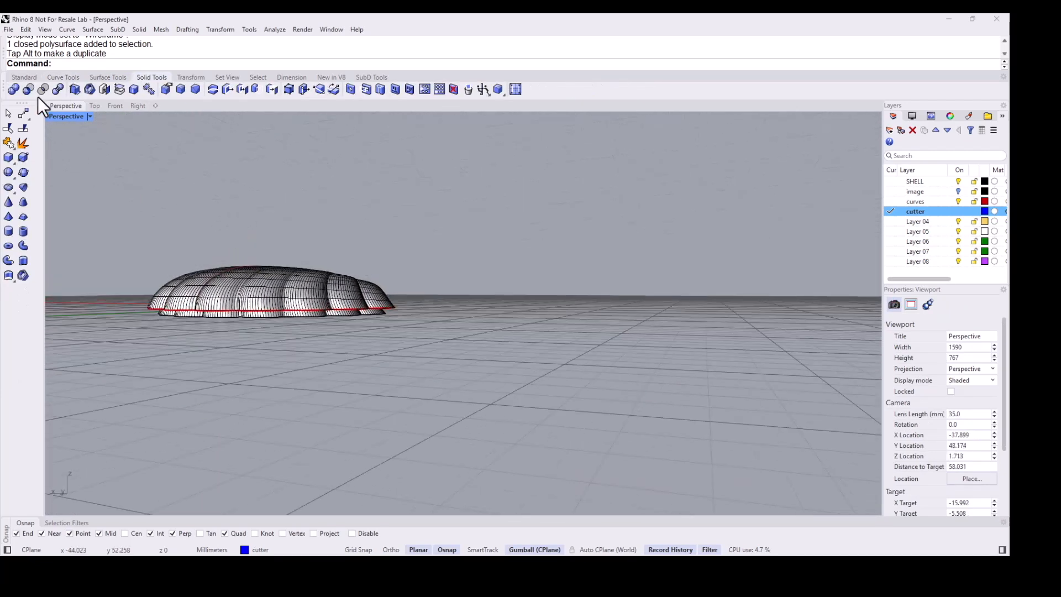
{"action": "left_click", "coordinate": [26, 87]}
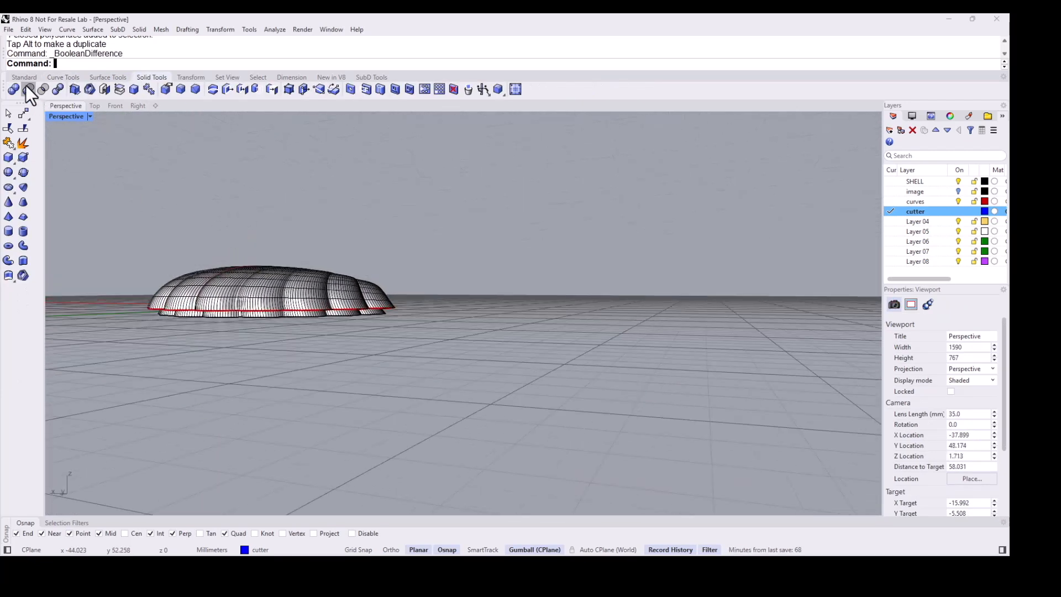
{"action": "left_click", "coordinate": [262, 304]}
{"action": "key", "text": "Return"}
{"action": "scroll", "coordinate": [253, 313], "scroll_direction": "up", "scroll_amount": 2}
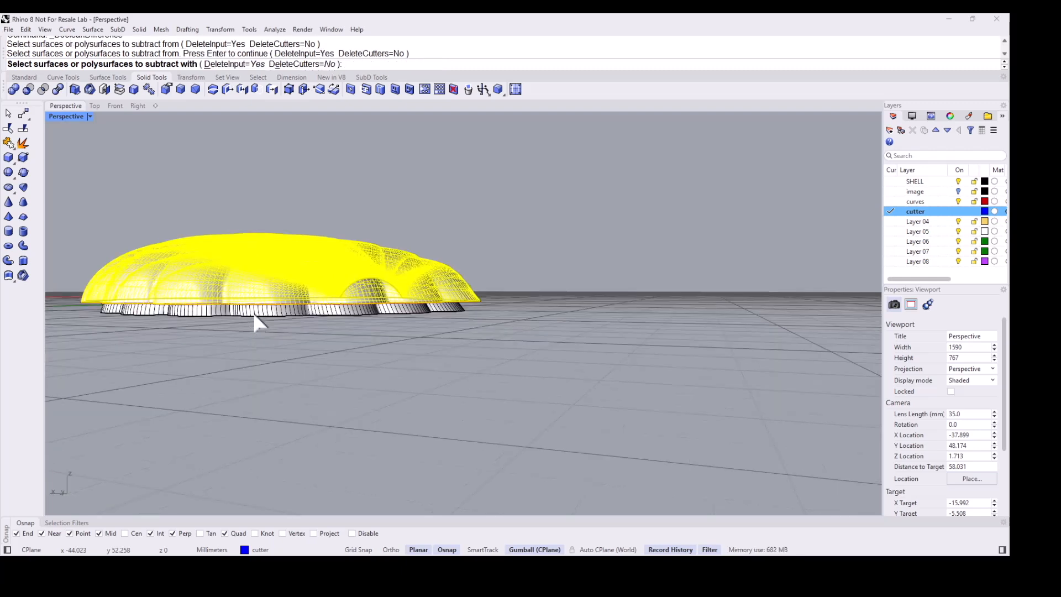
{"action": "left_click", "coordinate": [273, 314]}
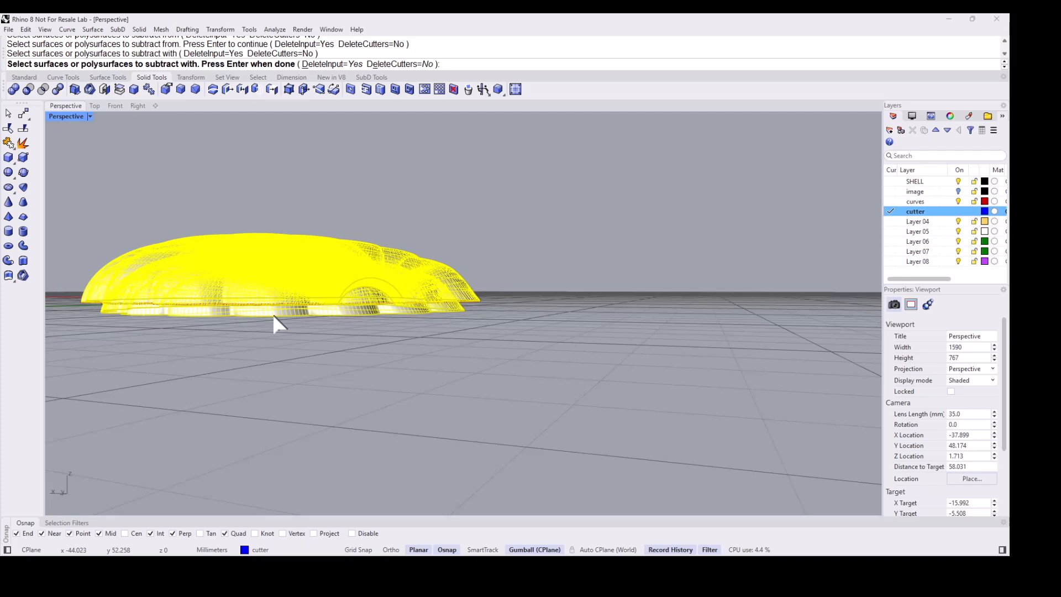
{"action": "key", "text": "Return"}
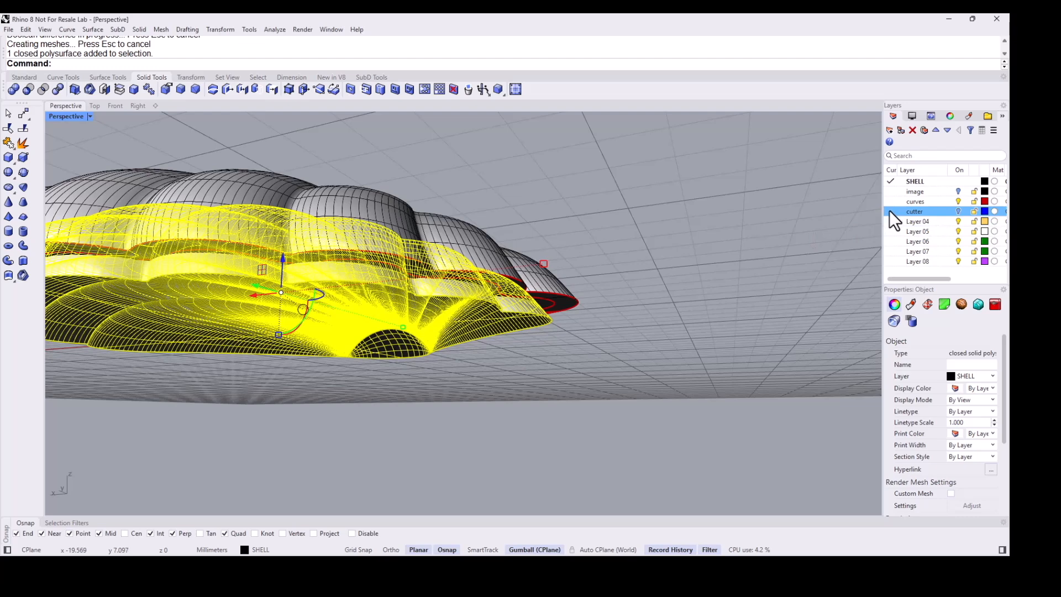
- Move the resulting hollowed solid to the cutter layer
{"action": "right_click", "coordinate": [890, 211]}
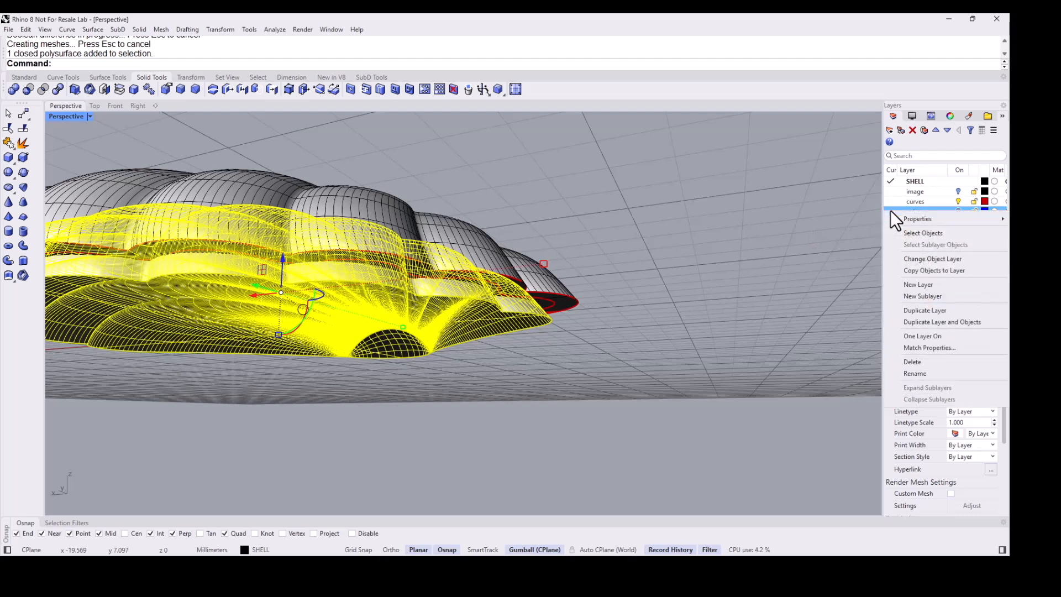
{"action": "left_click", "coordinate": [921, 257]}
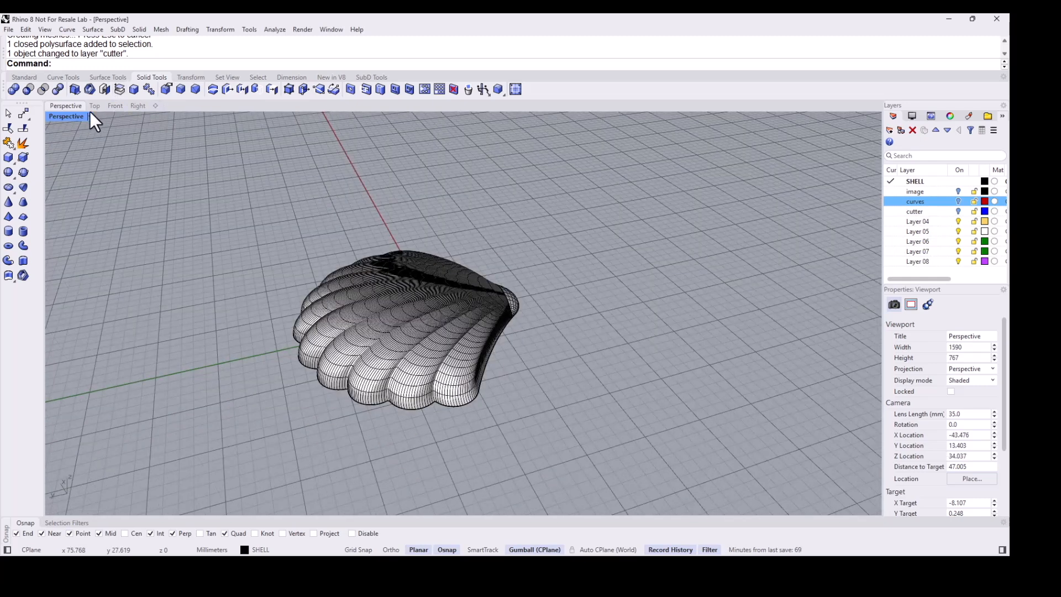
{"action": "left_click", "coordinate": [94, 106]}
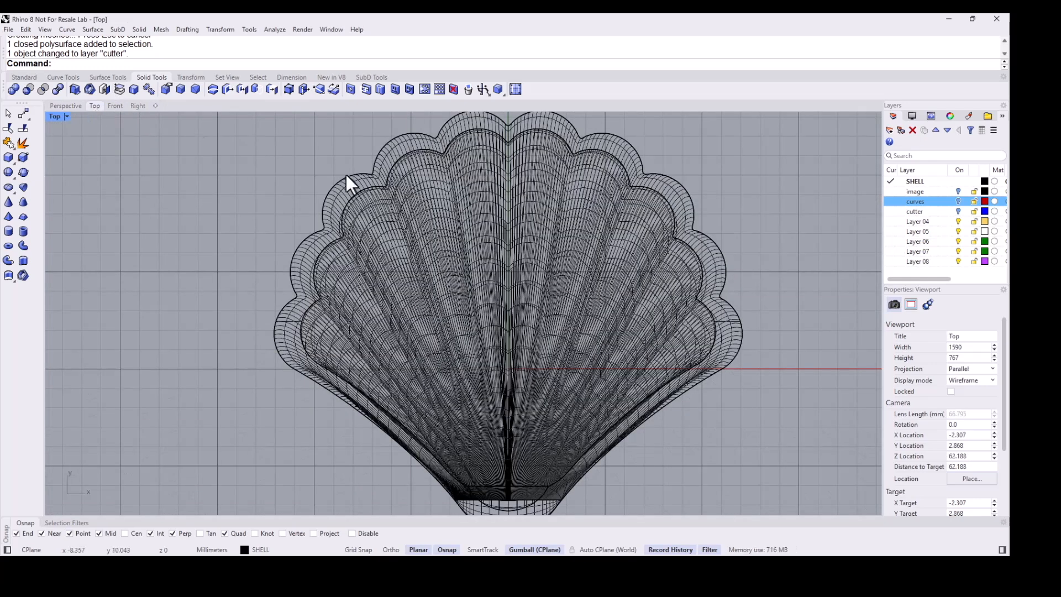
- Switch the Top viewport to shaded display
{"action": "middle_click", "coordinate": [333, 164]}
{"action": "left_click", "coordinate": [331, 161]}
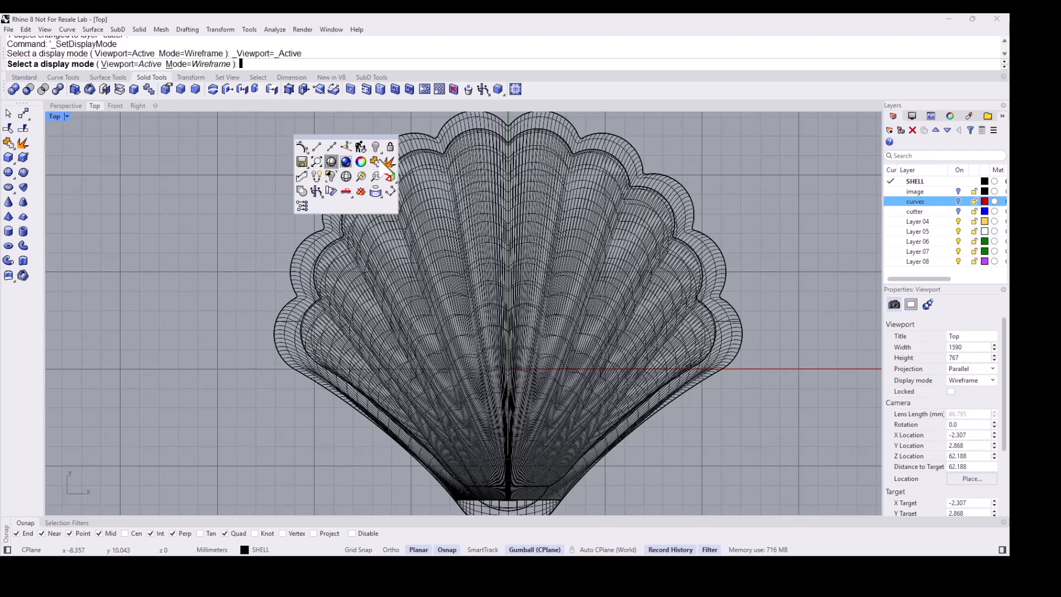
{"action": "scroll", "coordinate": [428, 229], "scroll_direction": "down", "scroll_amount": 1}
- Rename Layer 04 to "flow curves"
{"action": "left_click", "coordinate": [934, 221]}
{"action": "left_click", "coordinate": [933, 221]}
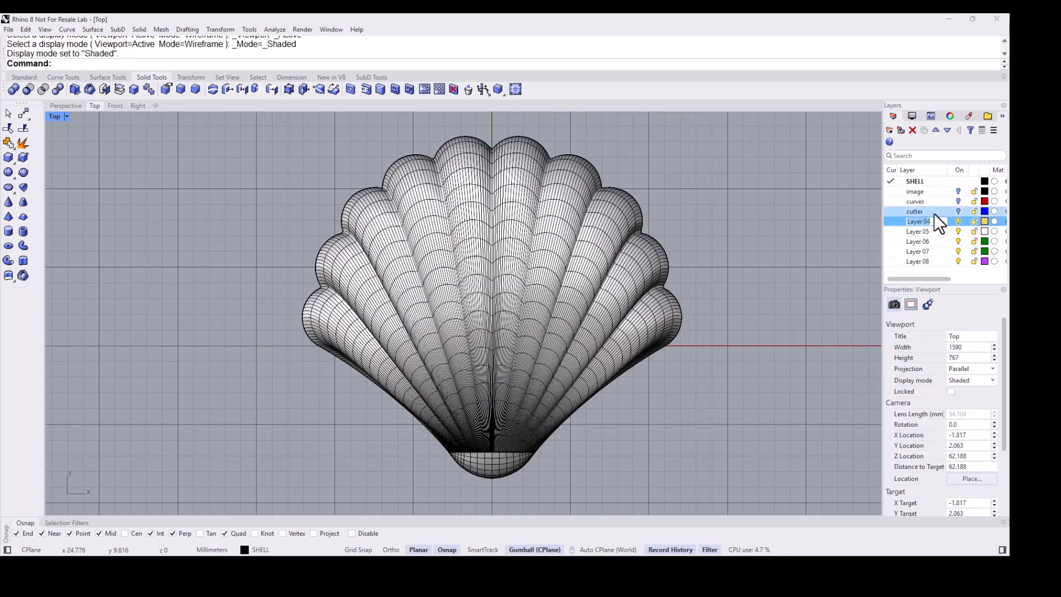
{"action": "type", "text": "flow curves"}
{"action": "key", "text": "Return"}
{"action": "right_click_drag", "start_coordinate": [463, 164], "coordinate": [460, 178]}
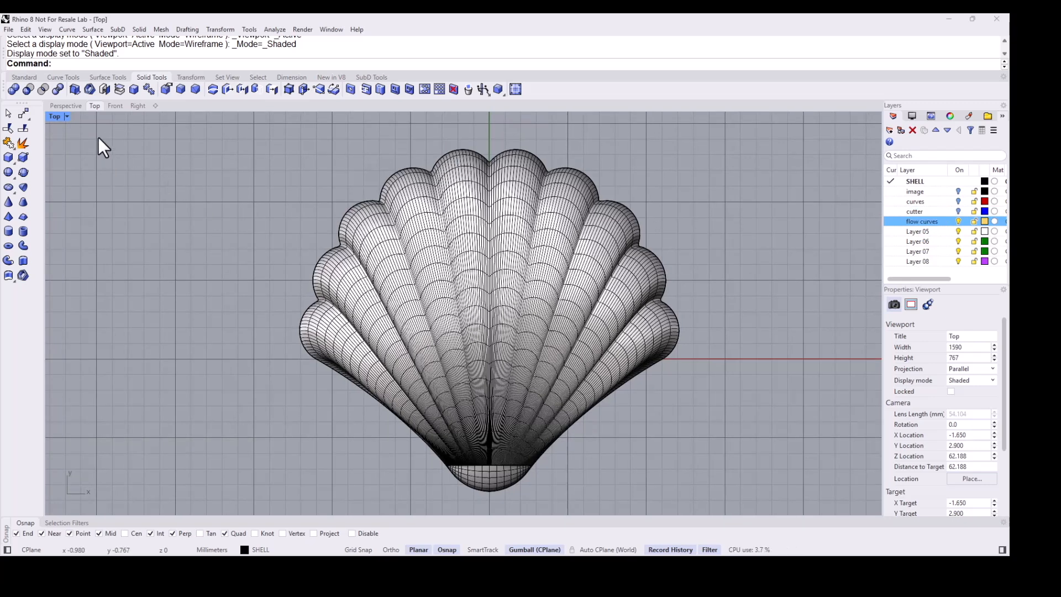
- Make flow curves the current layer and extract a V-direction isocurve along the shell's central lobe with ExtractIsoCurve
{"action": "left_click", "coordinate": [24, 76]}
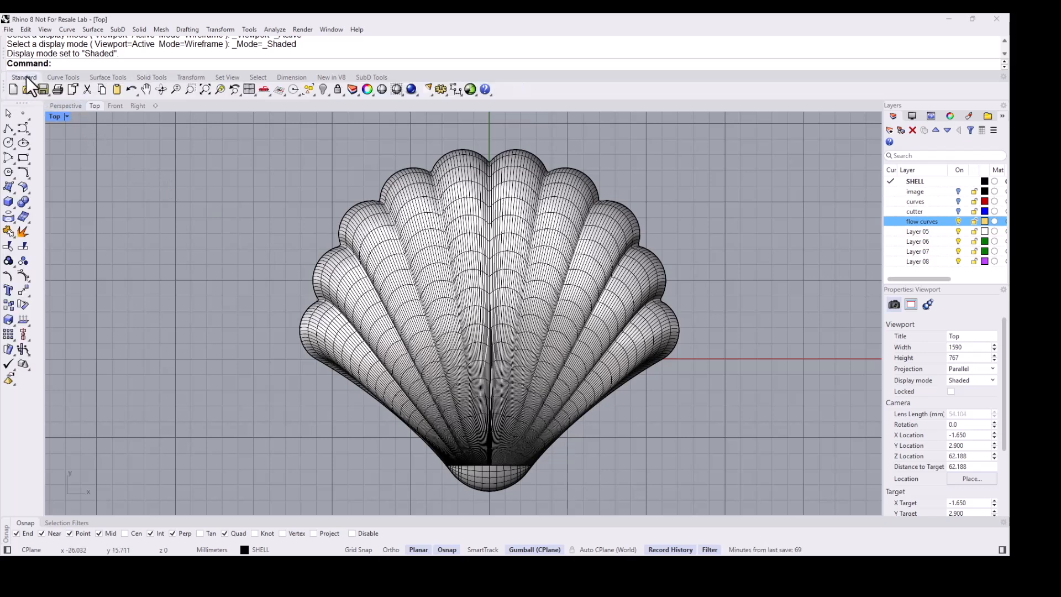
{"action": "left_click", "coordinate": [8, 219]}
{"action": "left_click_drag", "start_coordinate": [60, 212], "coordinate": [98, 206]}
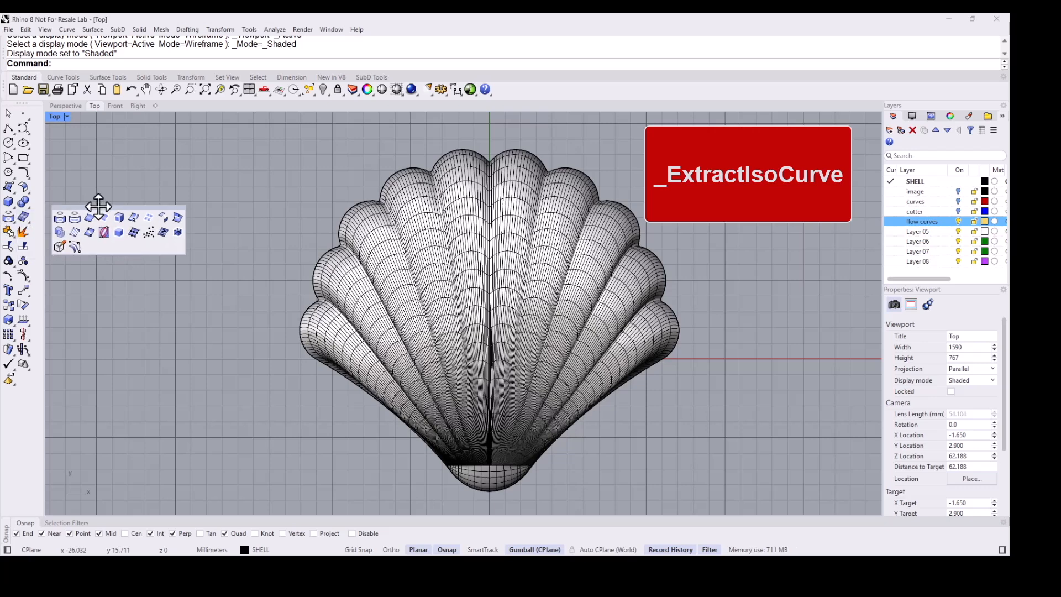
{"action": "left_click", "coordinate": [135, 224]}
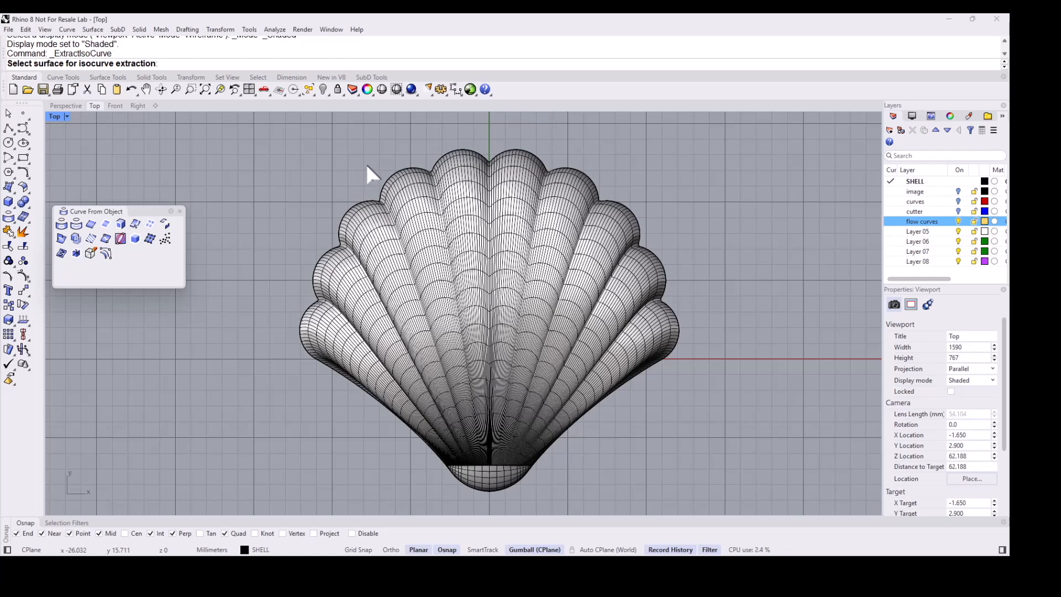
{"action": "left_click", "coordinate": [135, 223]}
{"action": "left_click", "coordinate": [461, 166]}
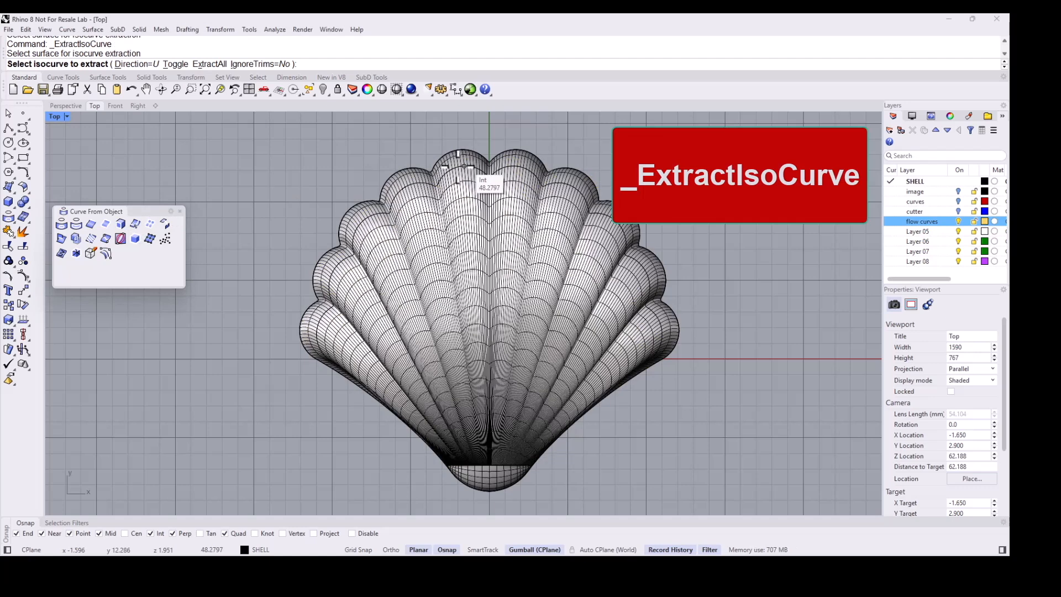
{"action": "scroll", "coordinate": [464, 172], "scroll_direction": "up", "scroll_amount": 2}
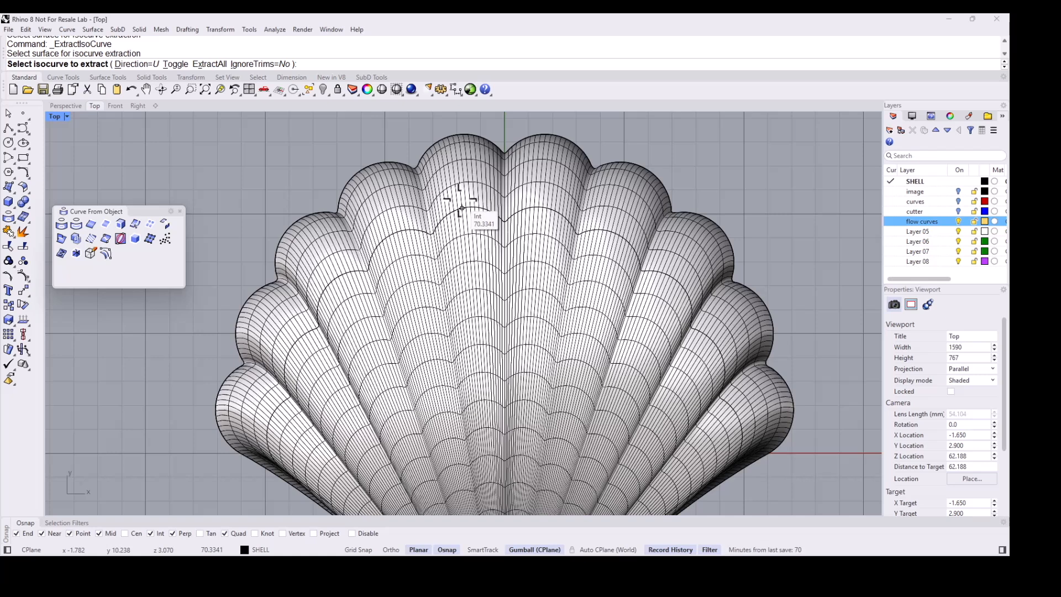
{"action": "left_click", "coordinate": [891, 221]}
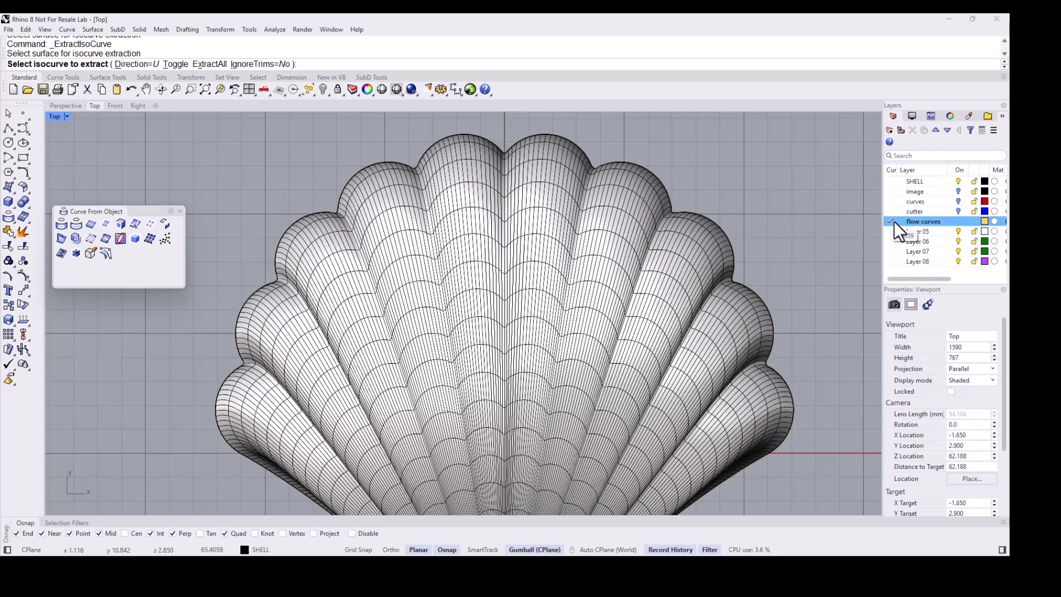
{"action": "left_click", "coordinate": [176, 64]}
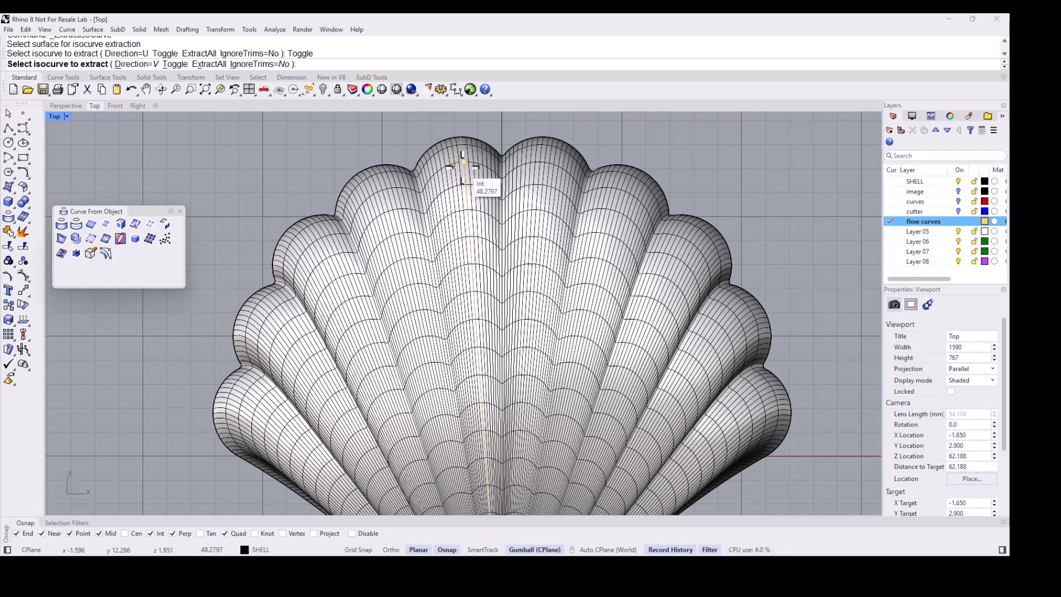
{"action": "left_click", "coordinate": [459, 166]}
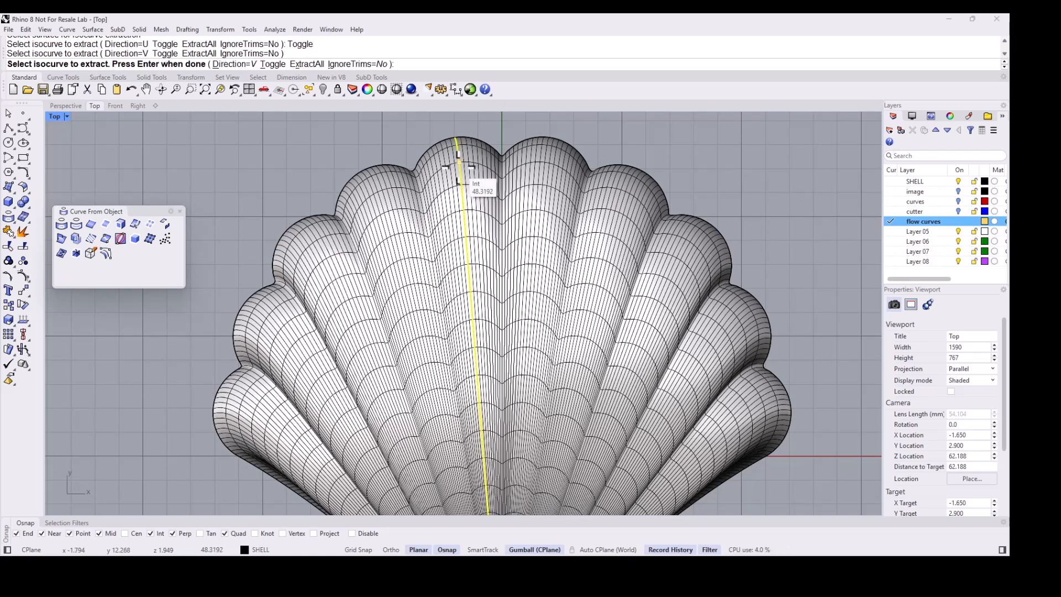
{"action": "key", "text": "Return"}
{"action": "key", "text": "Escape"}
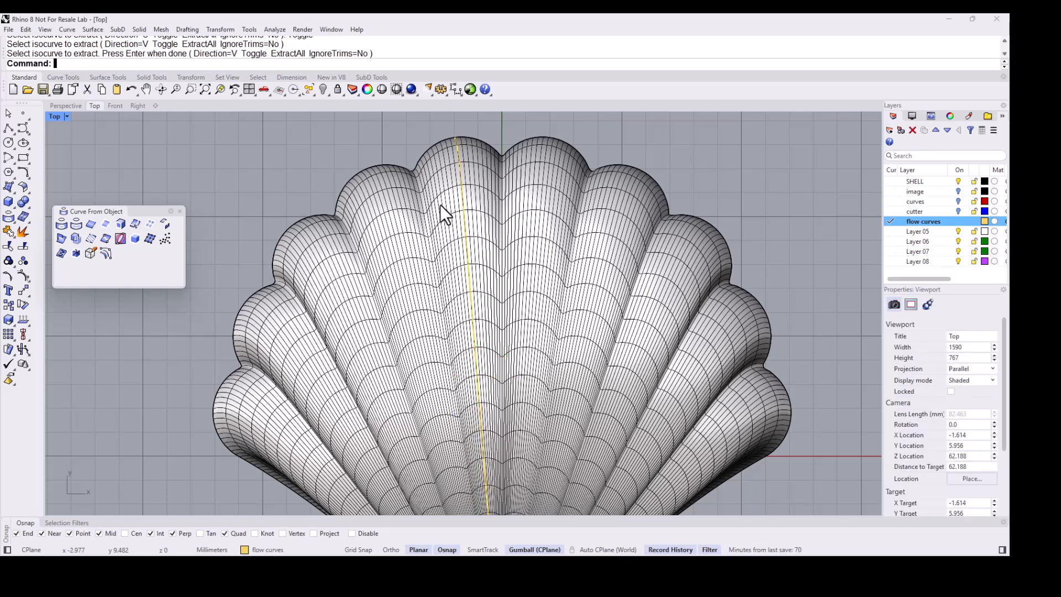
- Set the flow curves layer colour to DarkGreen
{"action": "left_click", "coordinate": [985, 221]}
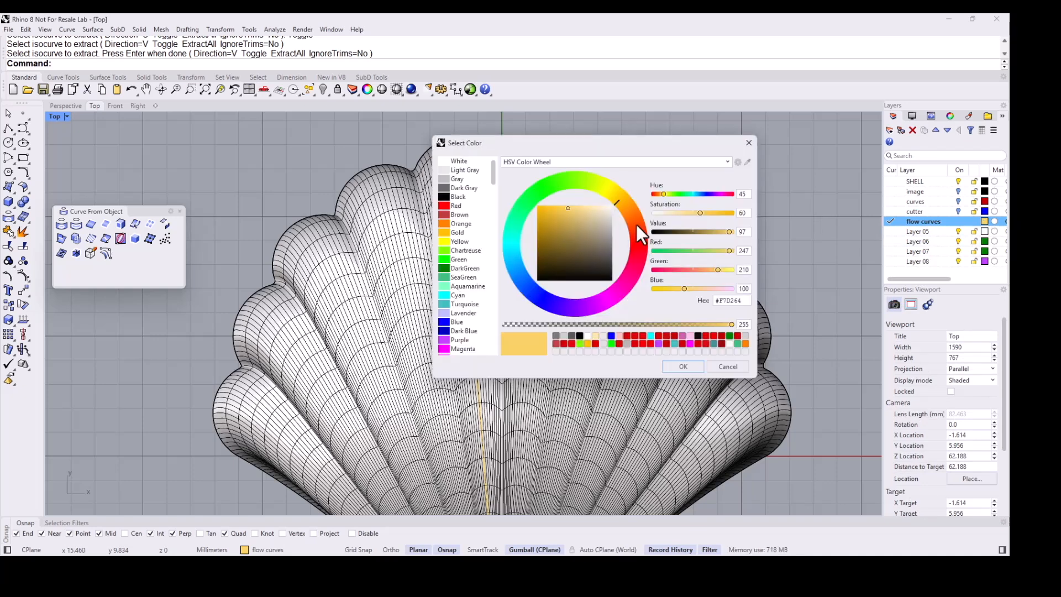
{"action": "left_click", "coordinate": [475, 268]}
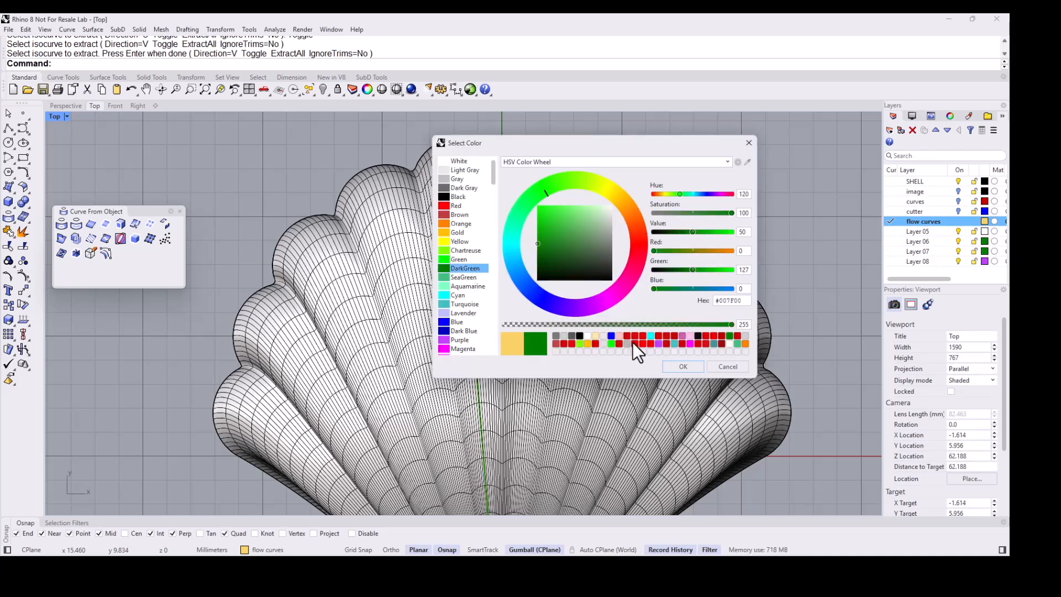
{"action": "left_click", "coordinate": [681, 363]}
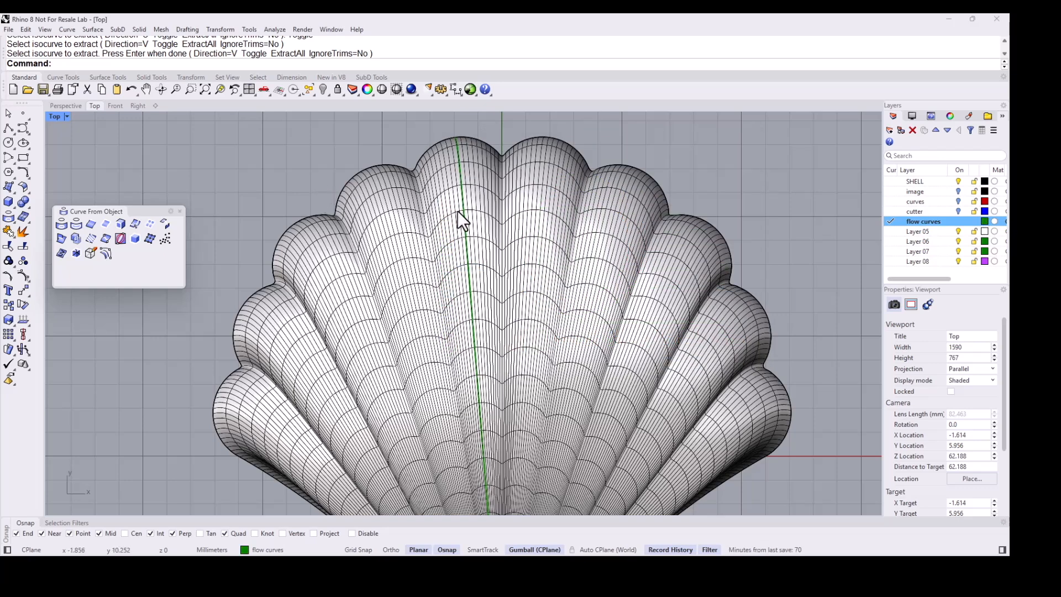
- Extract another V-direction isocurve along the ridge of the lobe left of centre
{"action": "key", "text": "Return"}
{"action": "left_click", "coordinate": [368, 175]}
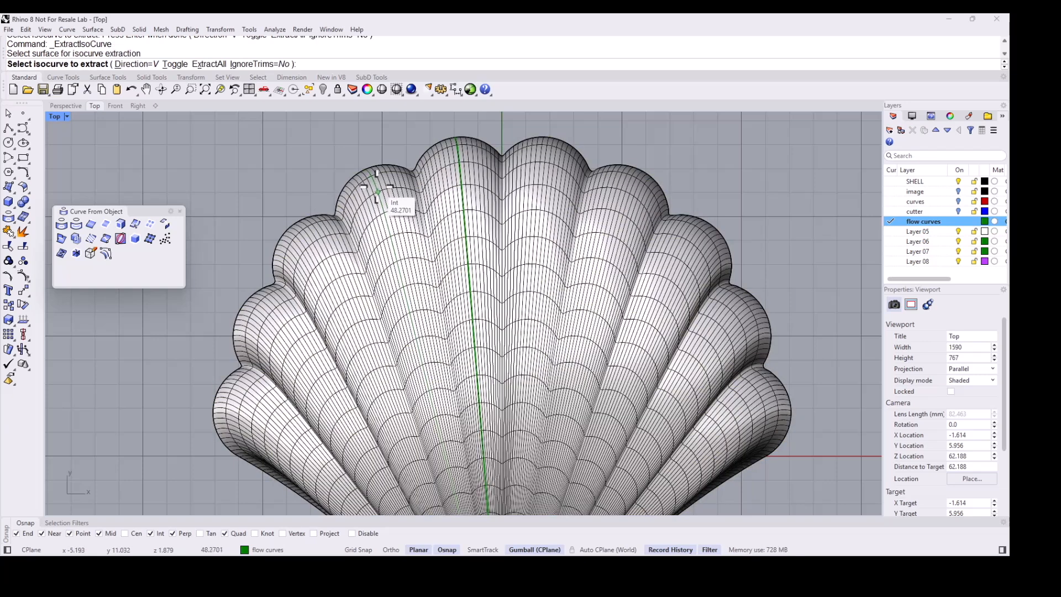
{"action": "scroll", "coordinate": [379, 182], "scroll_direction": "down", "scroll_amount": 1}
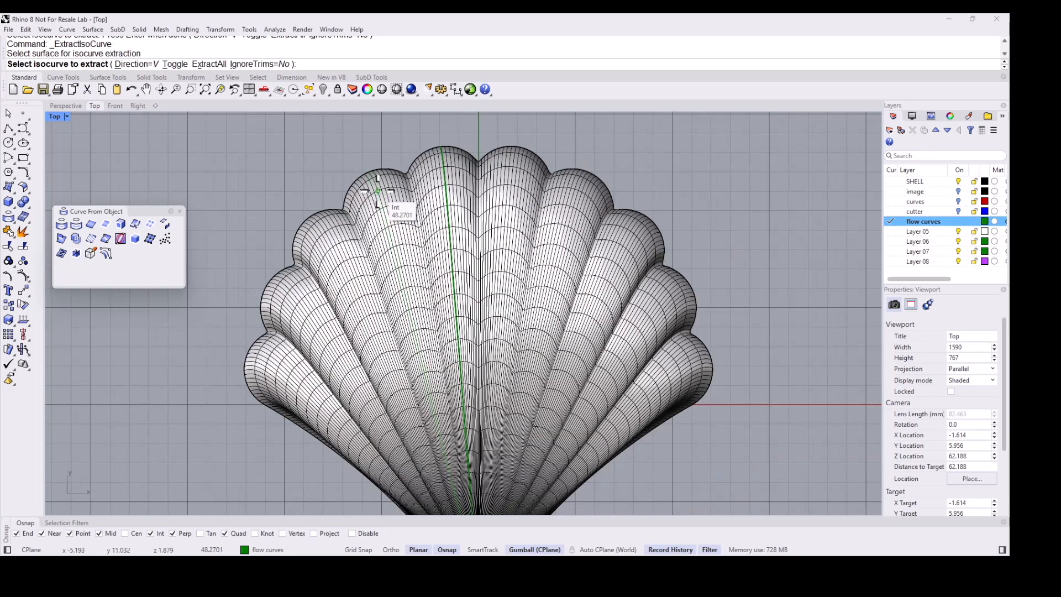
{"action": "left_click", "coordinate": [378, 191]}
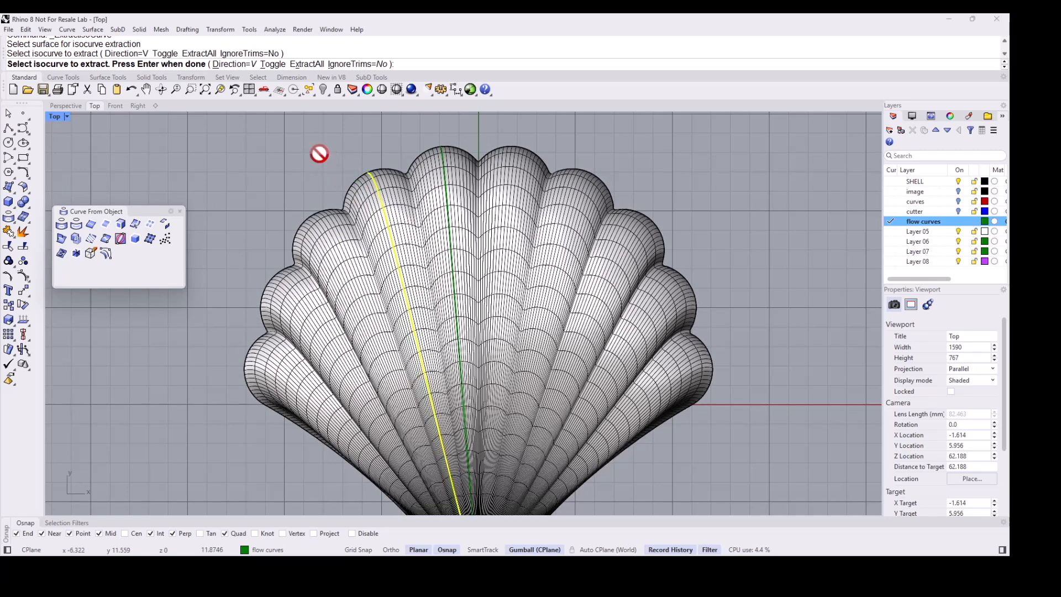
{"action": "key", "text": "Return"}
- Extract an isocurve along the ridge of the next lobe further left
{"action": "left_click", "coordinate": [332, 227]}
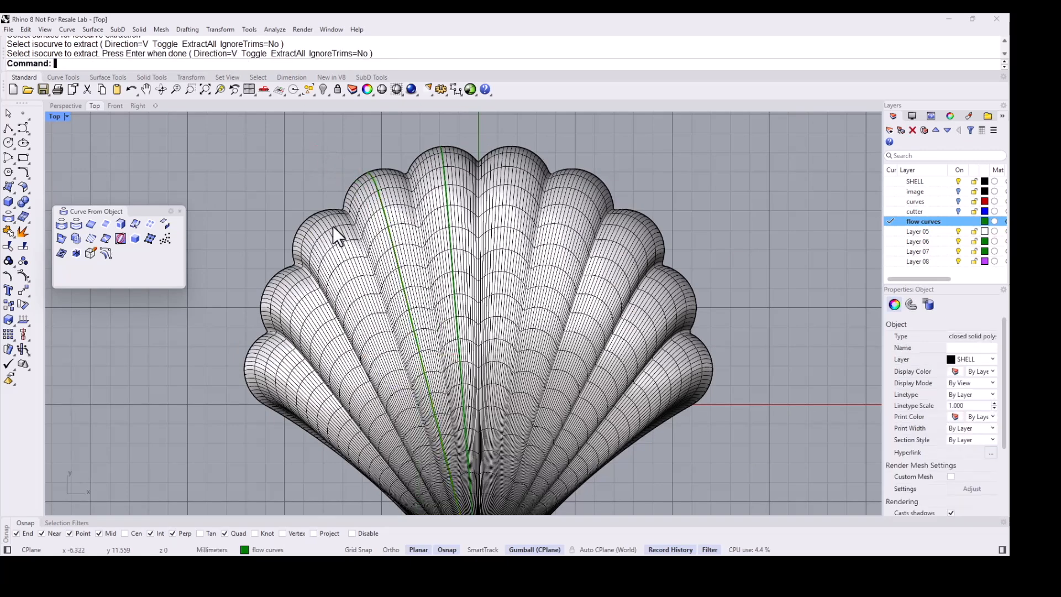
{"action": "key", "text": "Return"}
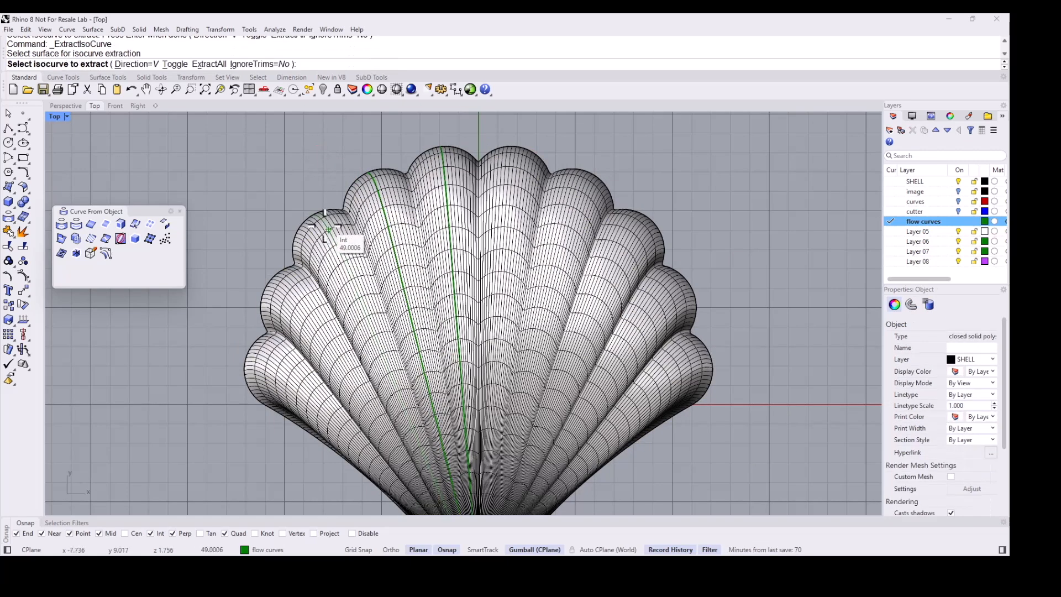
{"action": "left_click", "coordinate": [326, 231]}
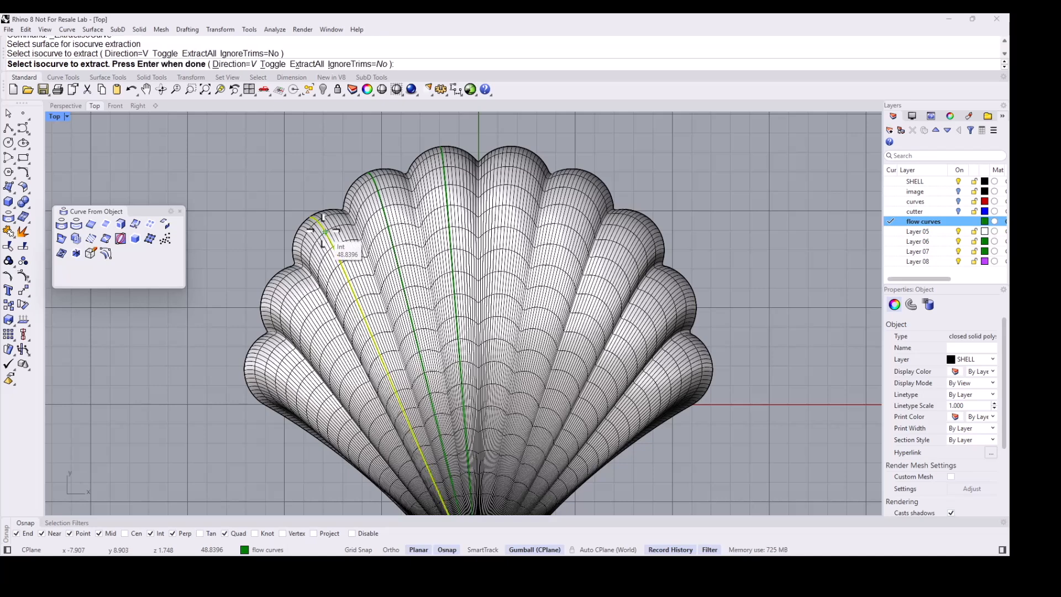
{"action": "key", "text": "Return"}
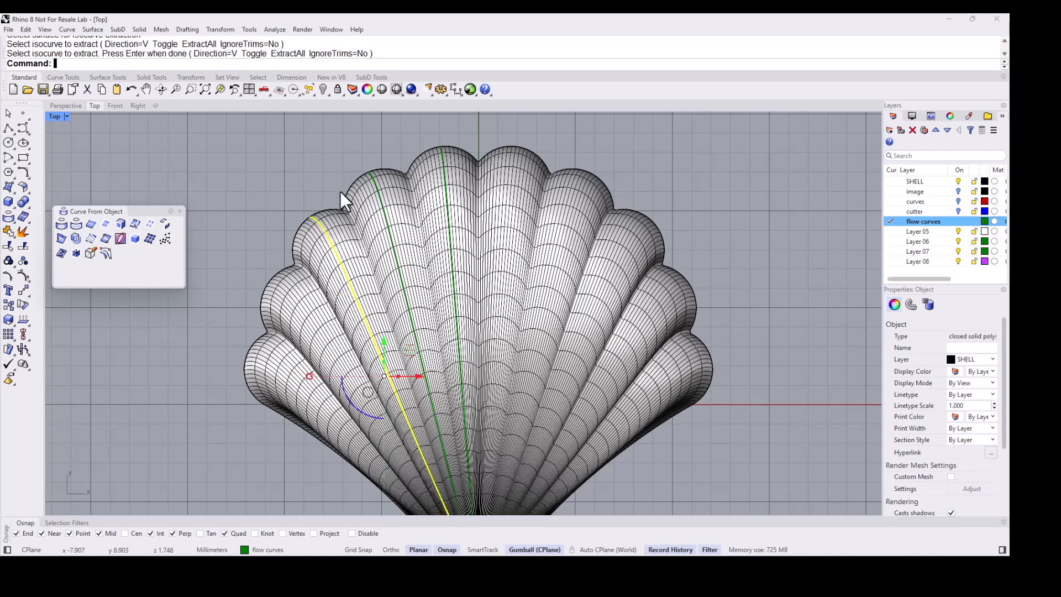
- Extract an isocurve along the following lobe towards the shell's left edge
{"action": "scroll", "coordinate": [360, 165], "scroll_direction": "down", "scroll_amount": 2}
{"action": "right_click_drag", "start_coordinate": [370, 156], "coordinate": [405, 119]}
{"action": "left_click", "coordinate": [348, 244]}
{"action": "right_click", "coordinate": [364, 261]}
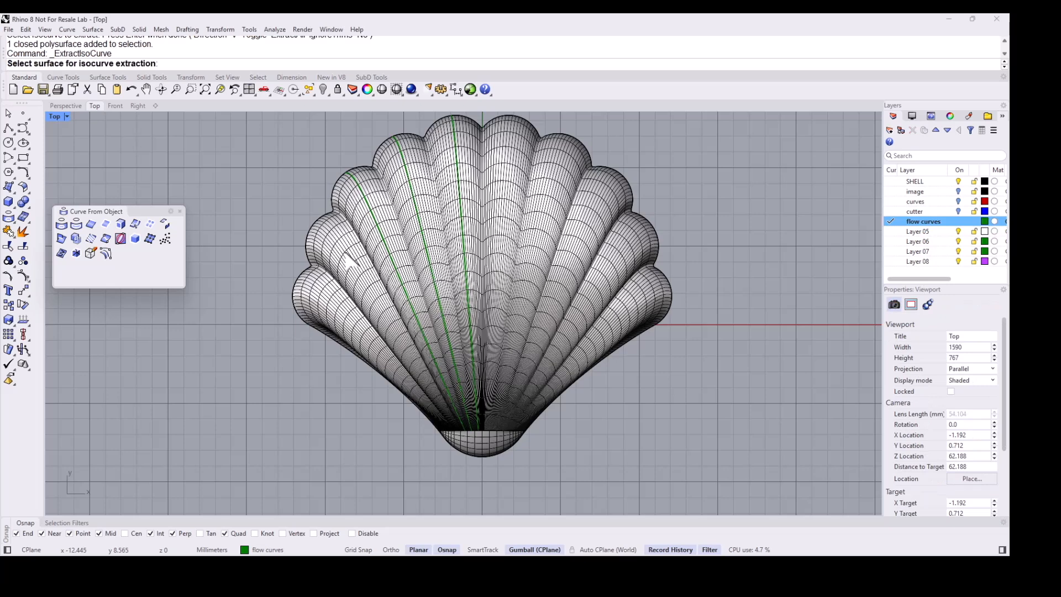
{"action": "left_click", "coordinate": [350, 255]}
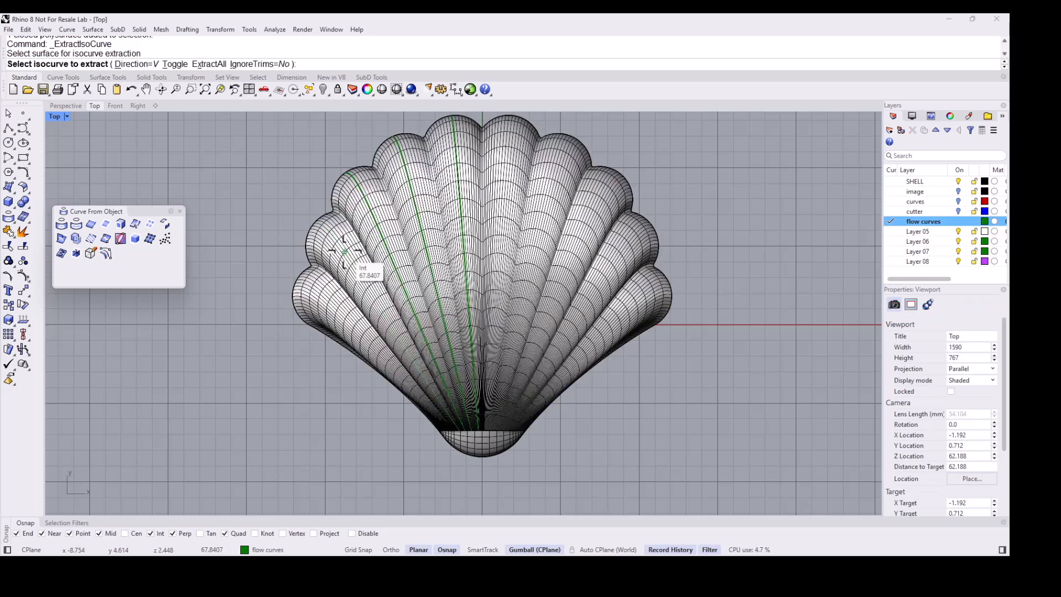
{"action": "left_click", "coordinate": [316, 229]}
{"action": "left_click", "coordinate": [316, 228]}
{"action": "key", "text": "Return"}
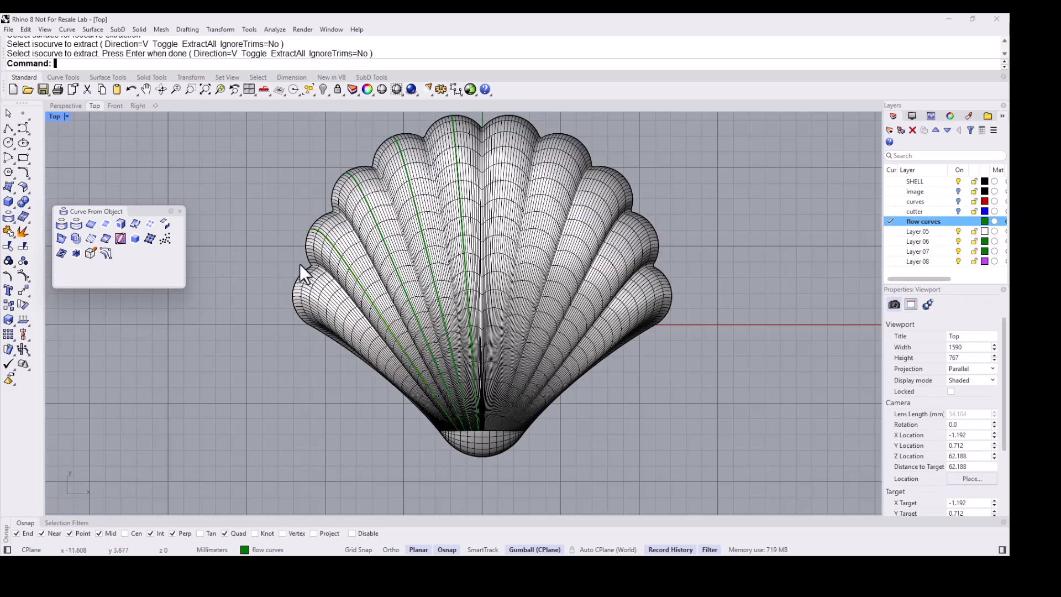
- Extract an isocurve along the outermost left lobe of the shell
{"action": "right_click", "coordinate": [336, 302]}
{"action": "left_click", "coordinate": [340, 309]}
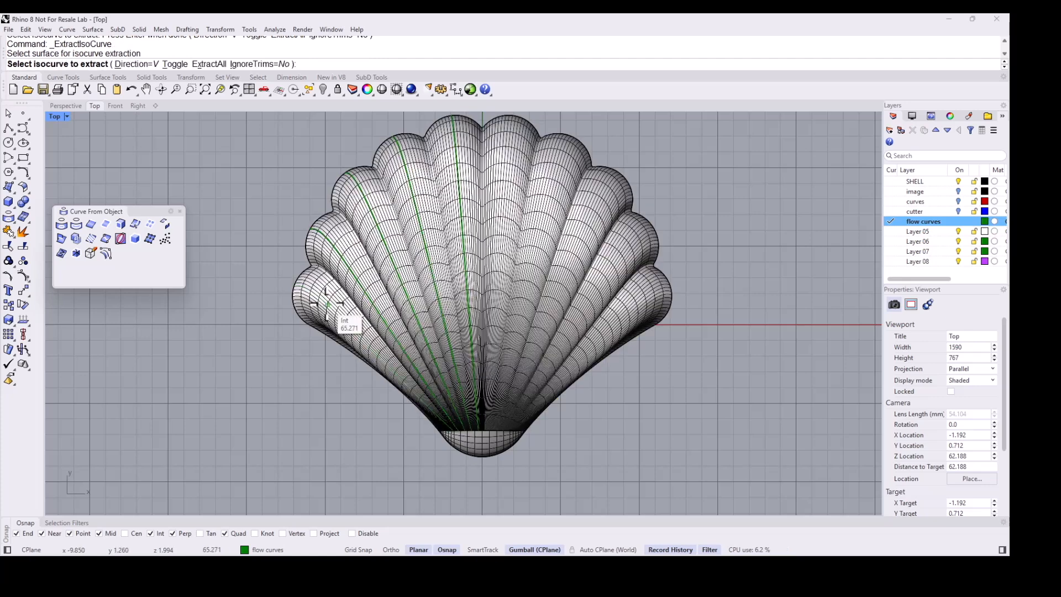
{"action": "left_click", "coordinate": [296, 283]}
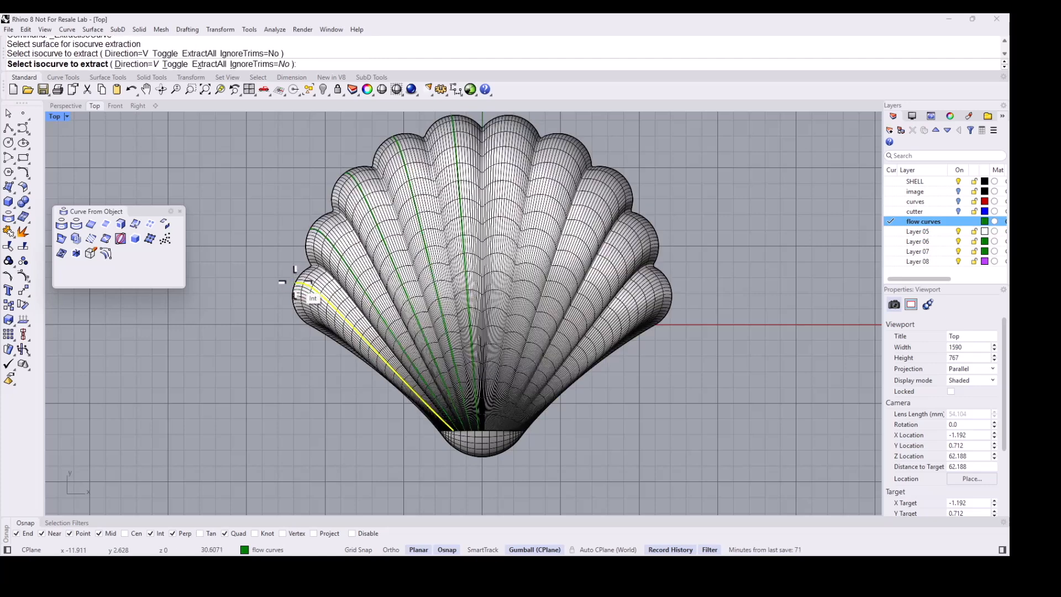
{"action": "right_click", "coordinate": [296, 282]}
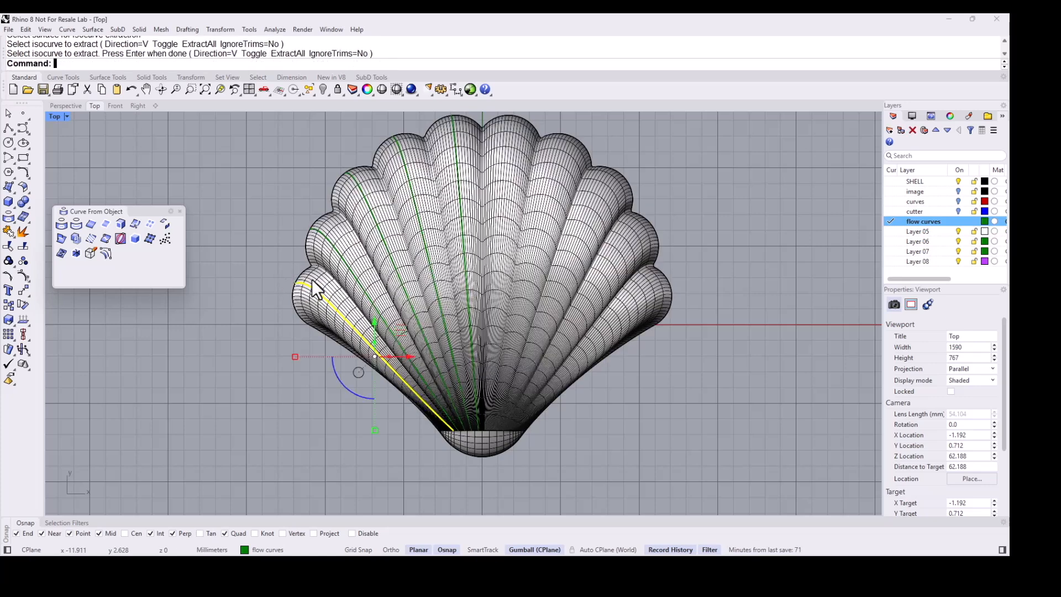
{"action": "key", "text": "Escape"}
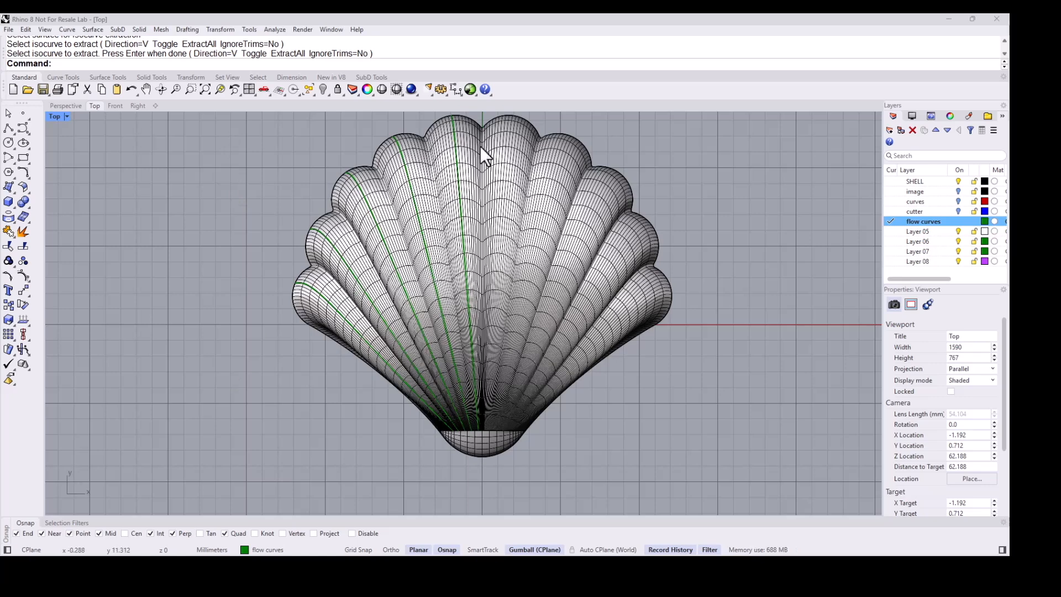
- Start a vertical line beside the shell and invoke the Length command to measure it
{"action": "scroll", "coordinate": [403, 214], "scroll_direction": "down", "scroll_amount": 2}
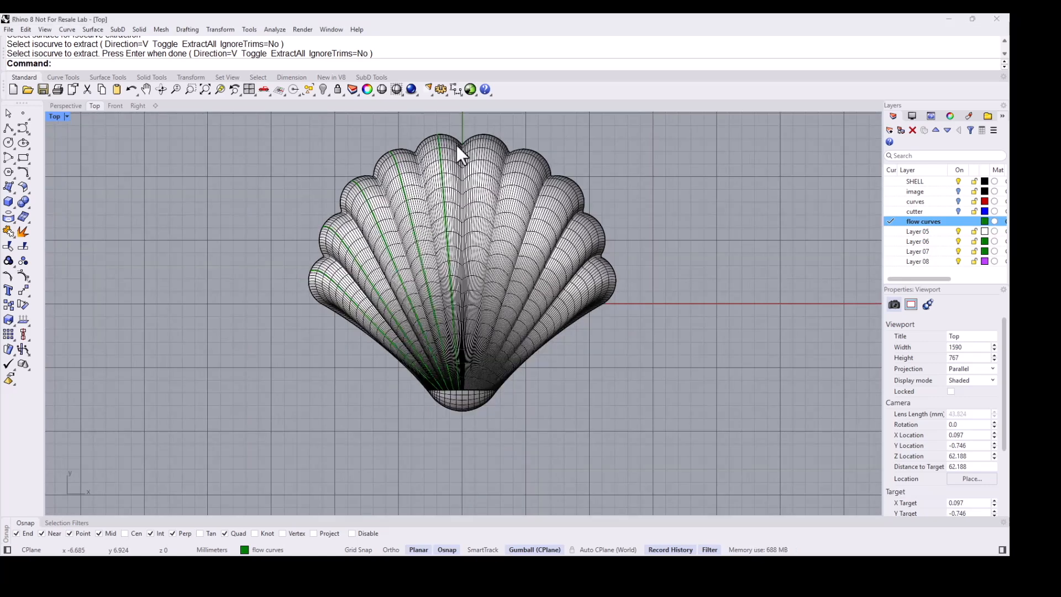
{"action": "right_click_drag", "start_coordinate": [497, 142], "coordinate": [515, 147]}
{"action": "left_click", "coordinate": [13, 133]}
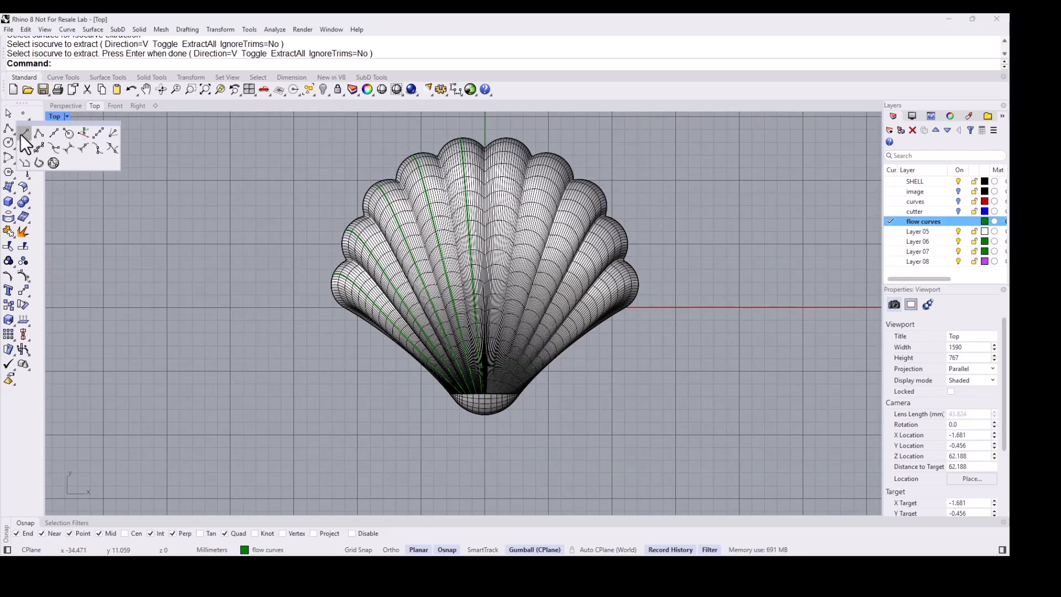
{"action": "left_click", "coordinate": [24, 134]}
{"action": "right_click_drag", "start_coordinate": [177, 222], "coordinate": [256, 229]}
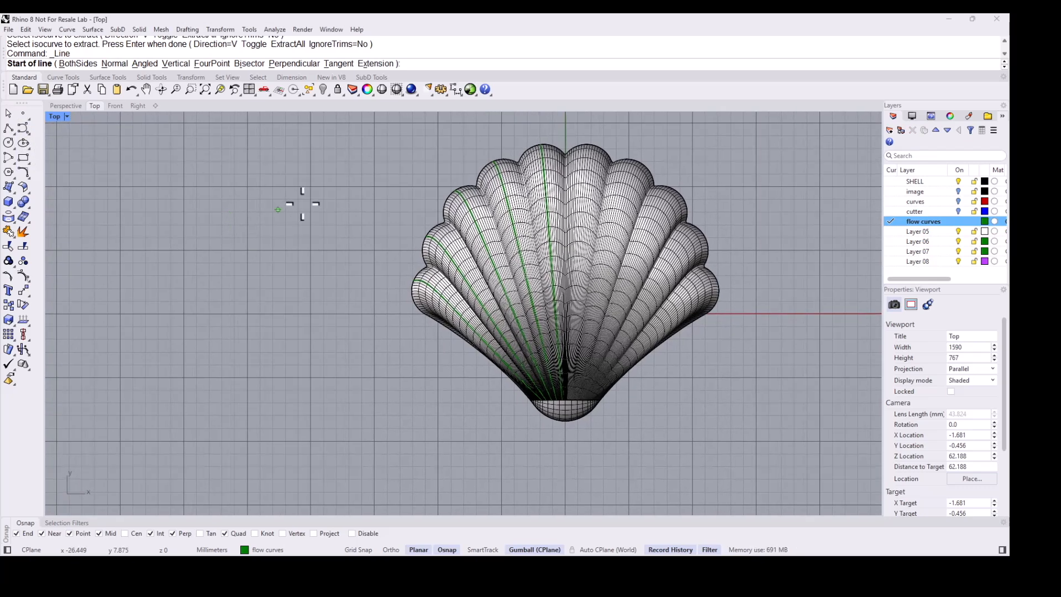
{"action": "left_click", "coordinate": [328, 158]}
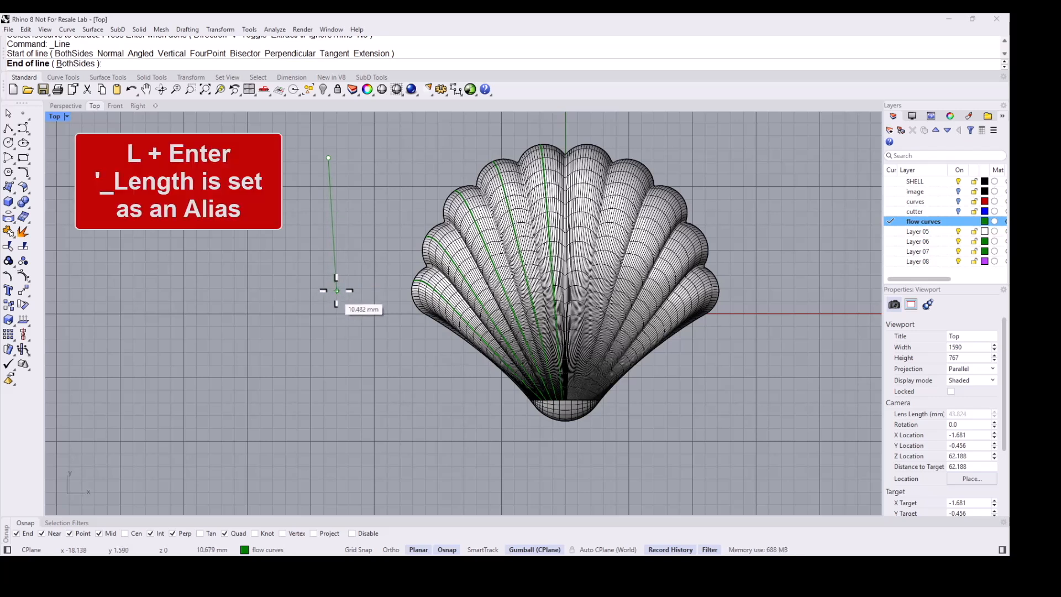
{"action": "type", "text": "l"}
{"action": "key", "text": "Return"}
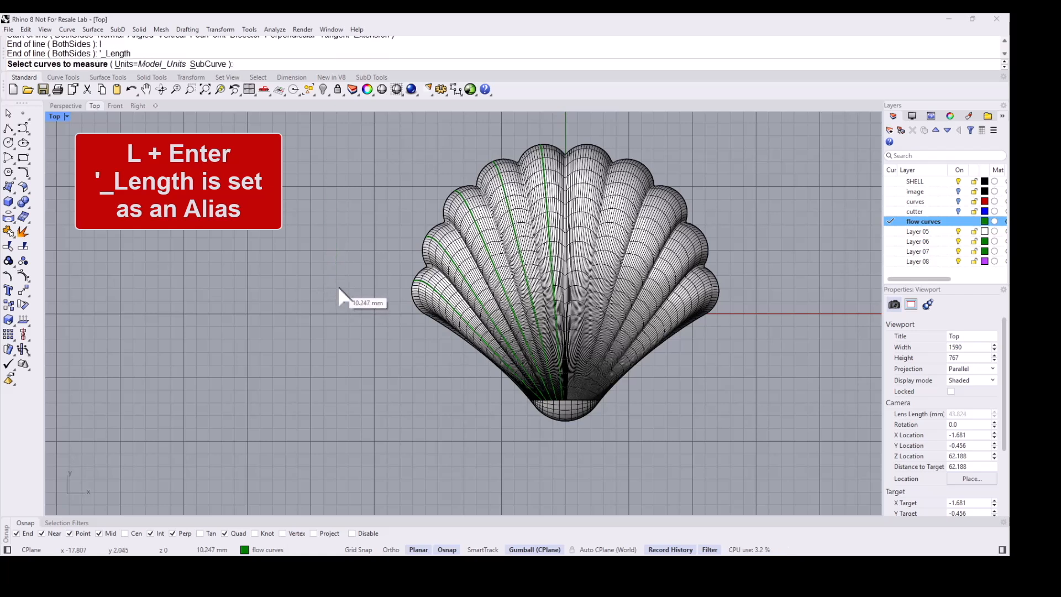
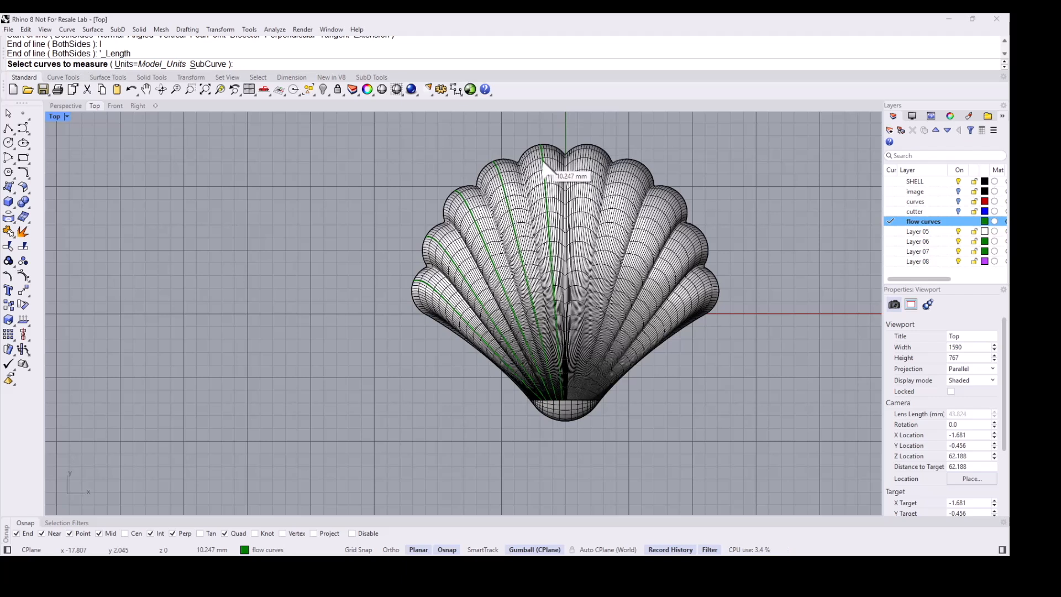
- Finish the vertical line beside the shell with a length matching the selected lobe's flow curve, 22.028 mm
{"action": "left_click", "coordinate": [544, 166]}
{"action": "key", "text": "Return"}
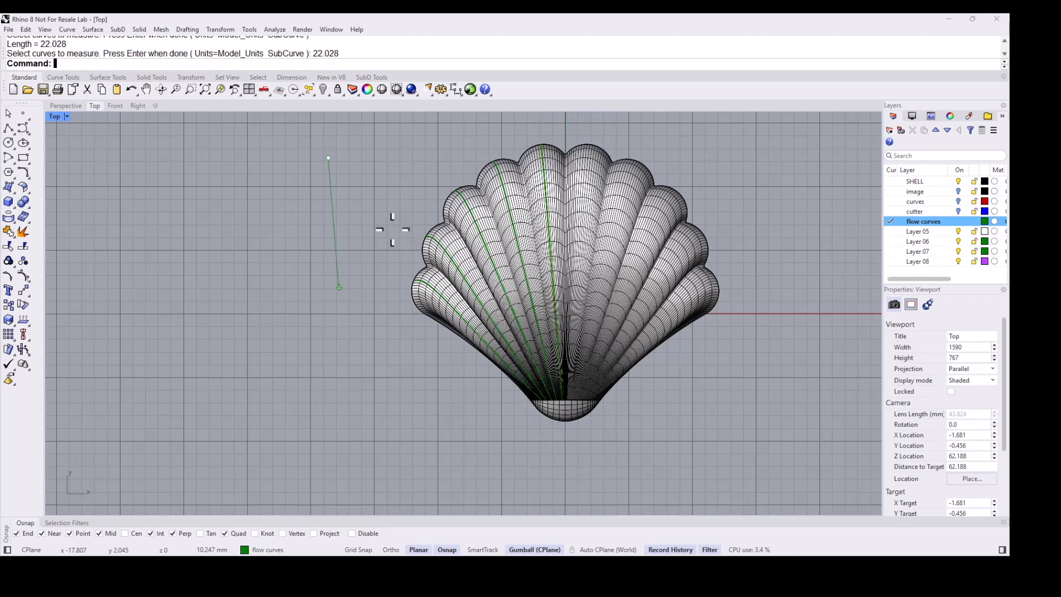
{"action": "scroll", "coordinate": [315, 295], "scroll_direction": "down", "scroll_amount": 1}
{"action": "key", "text": "F8"}
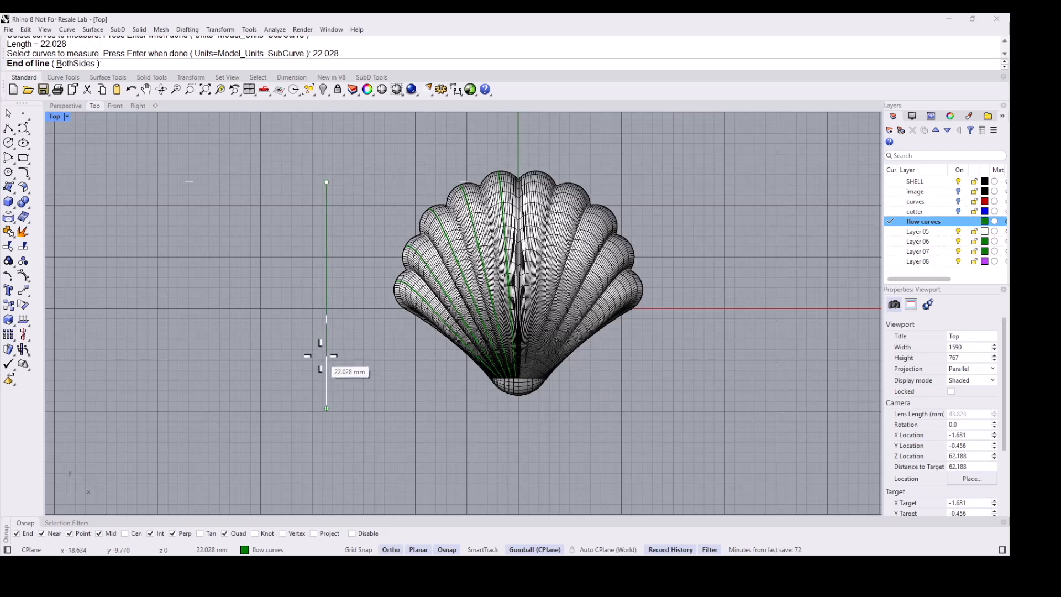
{"action": "left_click", "coordinate": [320, 356]}
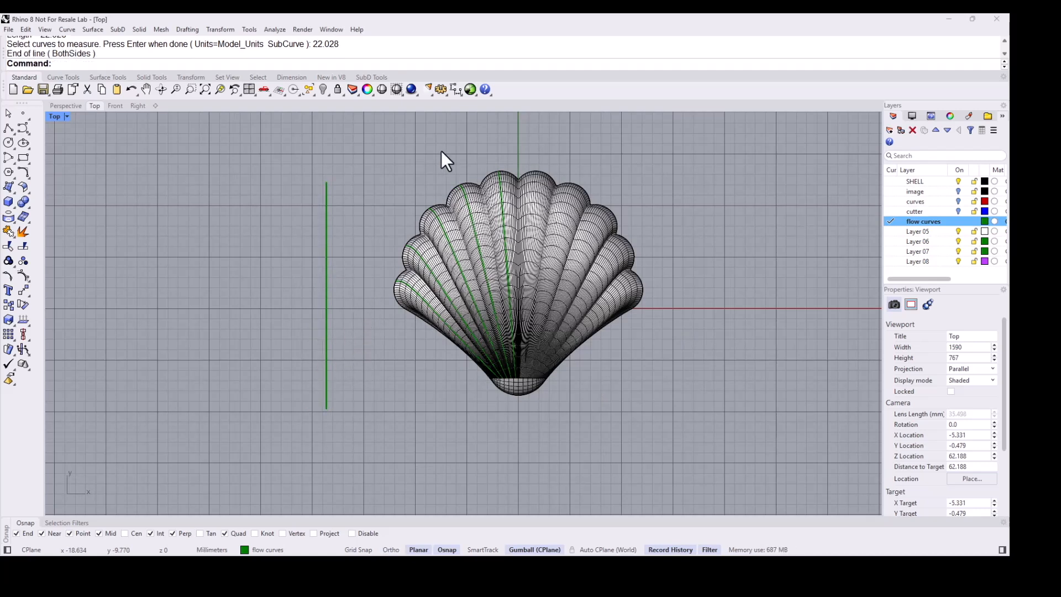
{"action": "key", "text": "Return"}
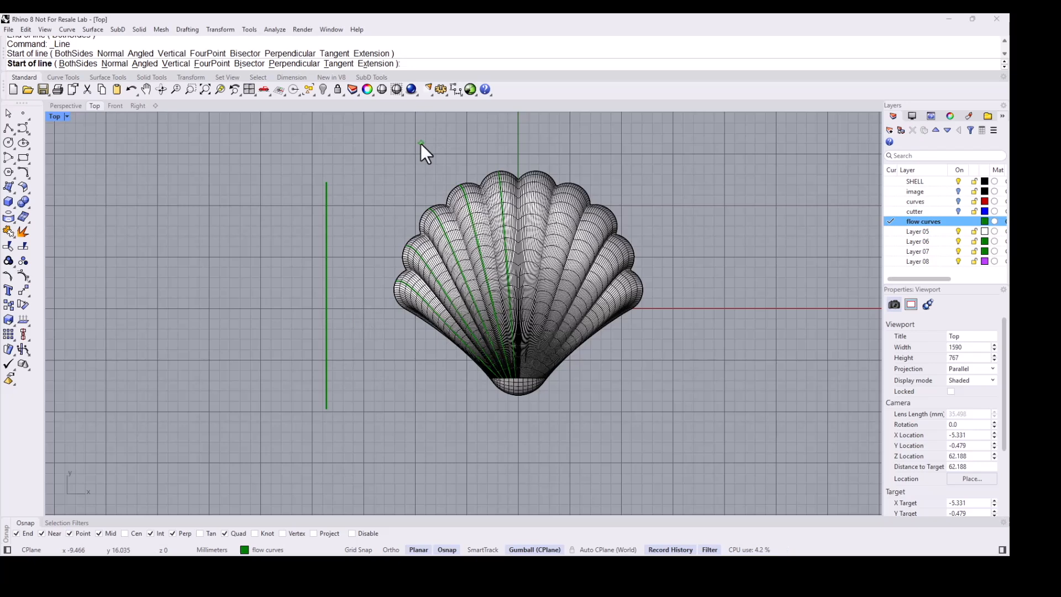
{"action": "key", "text": "Escape"}
{"action": "scroll", "coordinate": [471, 203], "scroll_direction": "up", "scroll_amount": 2}
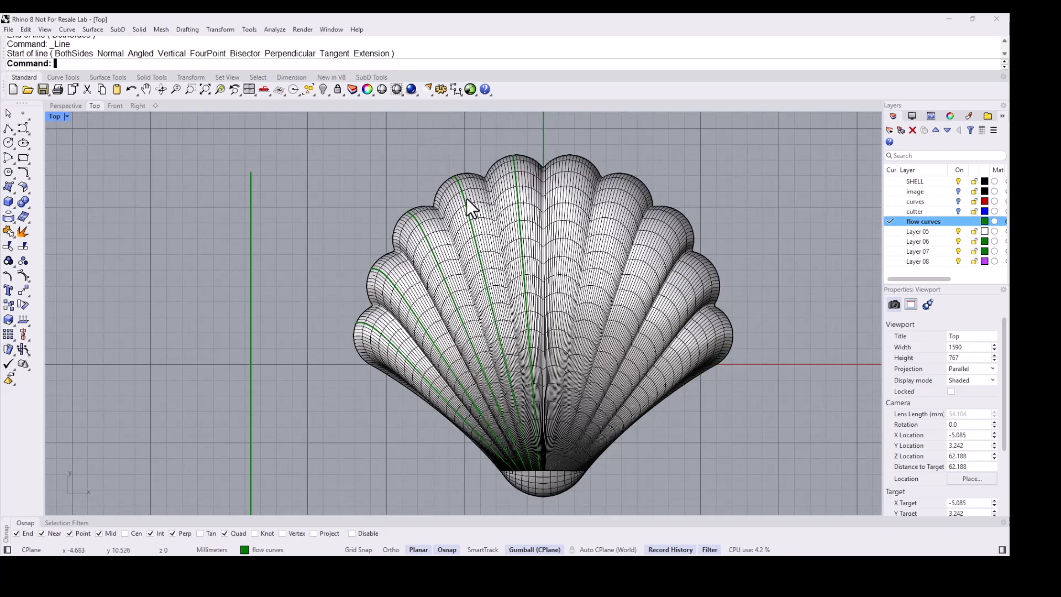
{"action": "scroll", "coordinate": [396, 161], "scroll_direction": "down", "scroll_amount": 2}
- Draw a second vertical line to the left whose length matches the next lobe's flow curve
{"action": "key", "text": "Return"}
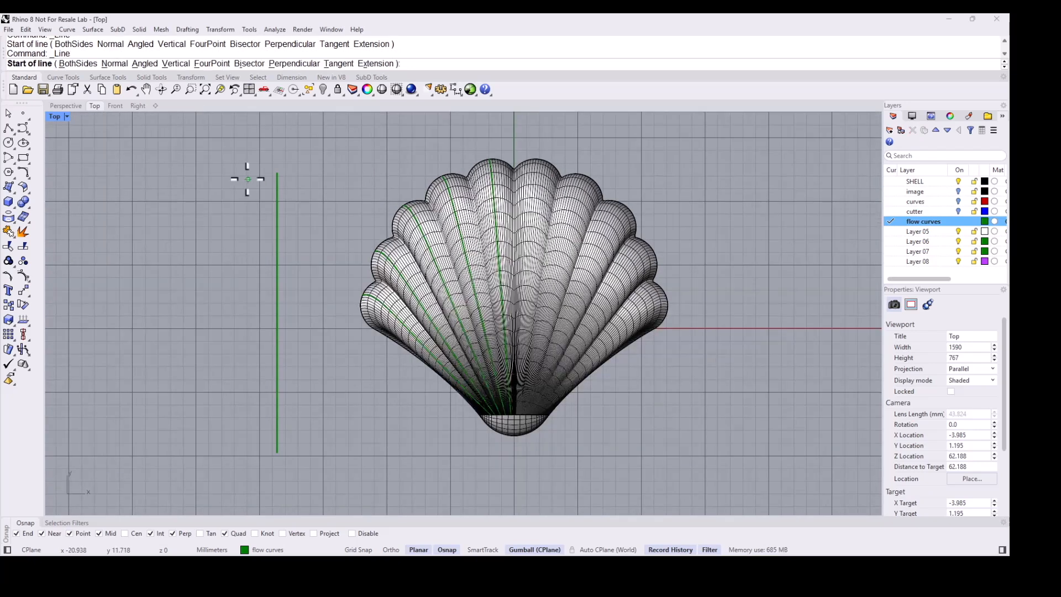
{"action": "left_click", "coordinate": [217, 177]}
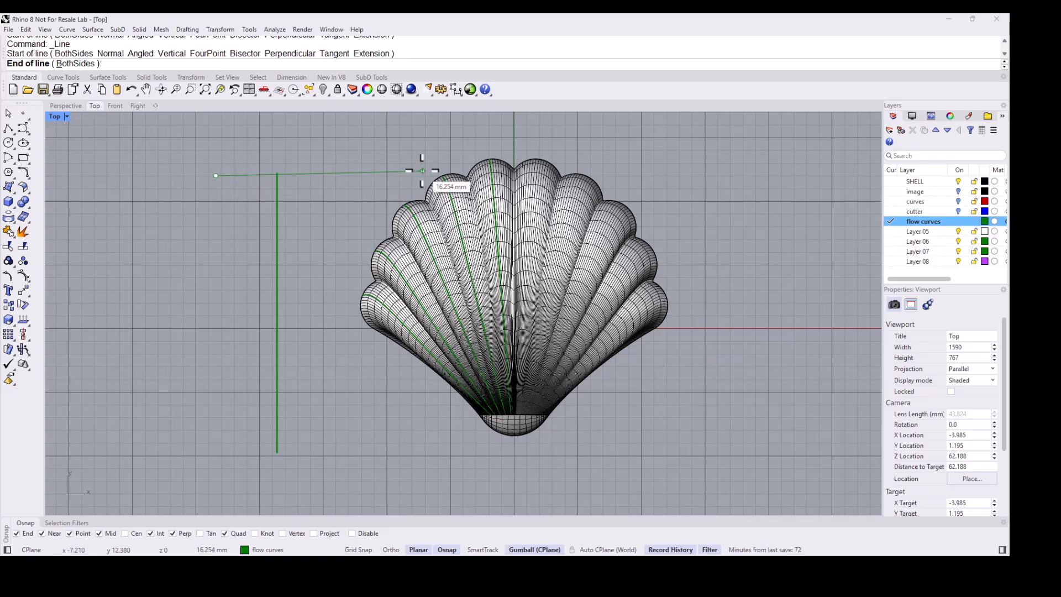
{"action": "type", "text": "l"}
{"action": "key", "text": "Return"}
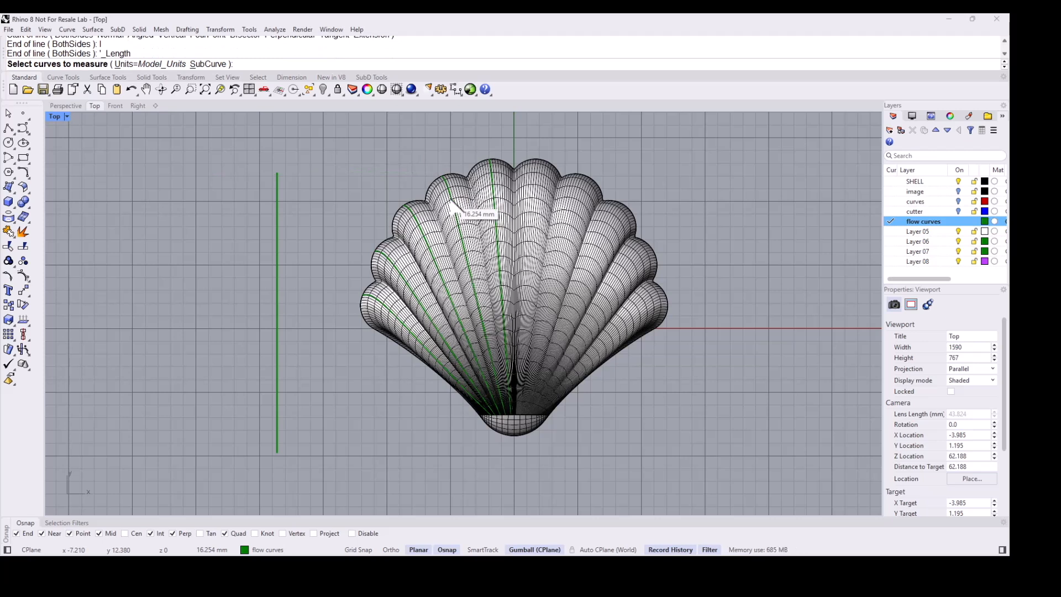
{"action": "left_click", "coordinate": [453, 206]}
{"action": "key", "text": "Return"}
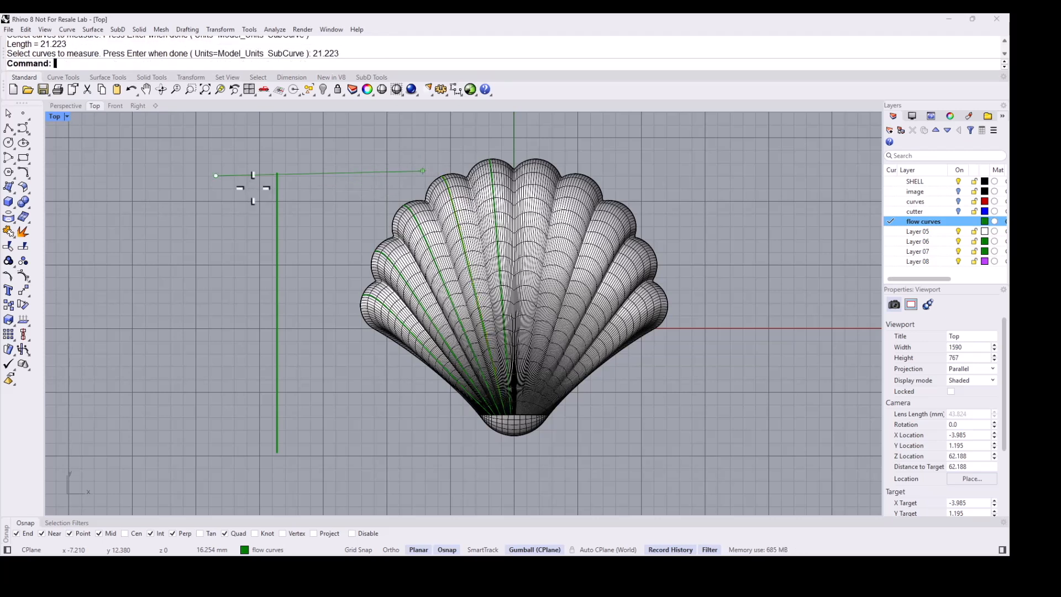
{"action": "key", "text": "F8"}
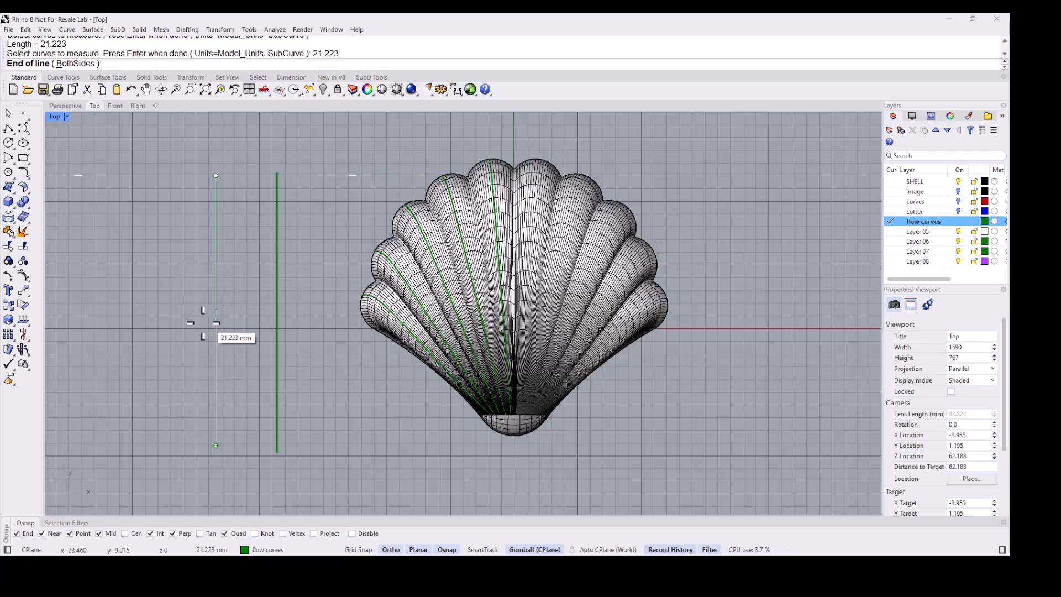
{"action": "left_click", "coordinate": [203, 323]}
- Draw a third vertical line further left, using Length to match the following lobe's flow curve
{"action": "scroll", "coordinate": [282, 246], "scroll_direction": "down", "scroll_amount": 3}
{"action": "right_click_drag", "start_coordinate": [285, 254], "coordinate": [313, 247]}
{"action": "key", "text": "Return"}
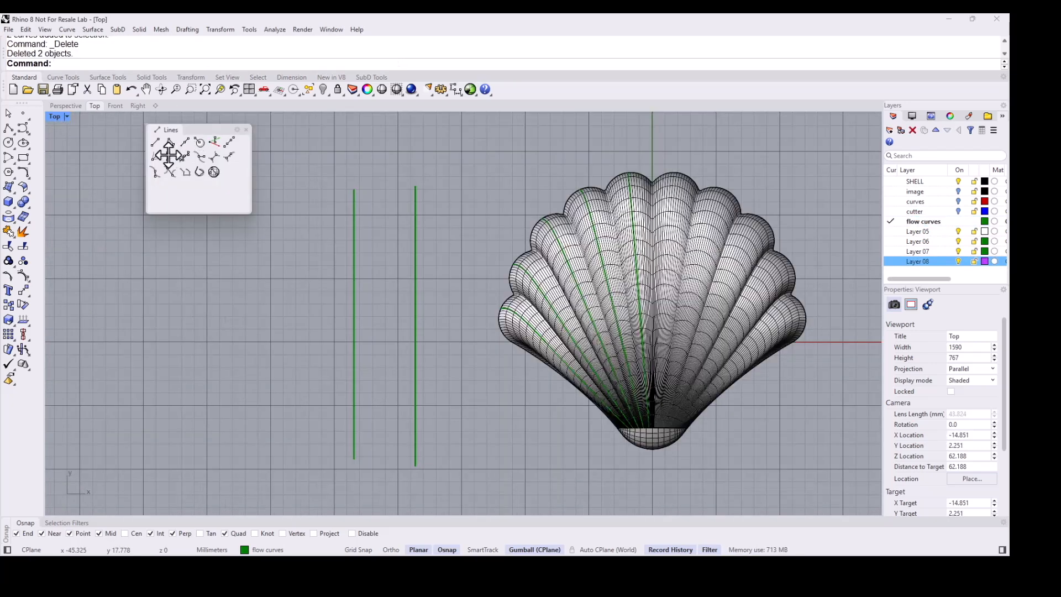
{"action": "left_click", "coordinate": [155, 142]}
{"action": "right_click_drag", "start_coordinate": [391, 229], "coordinate": [468, 218]}
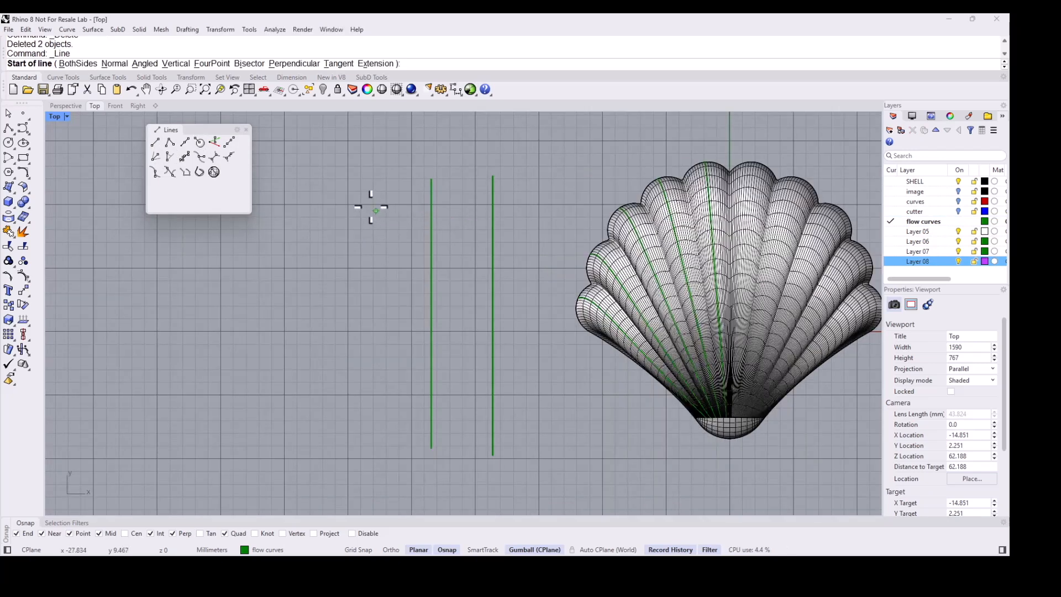
{"action": "left_click", "coordinate": [358, 182]}
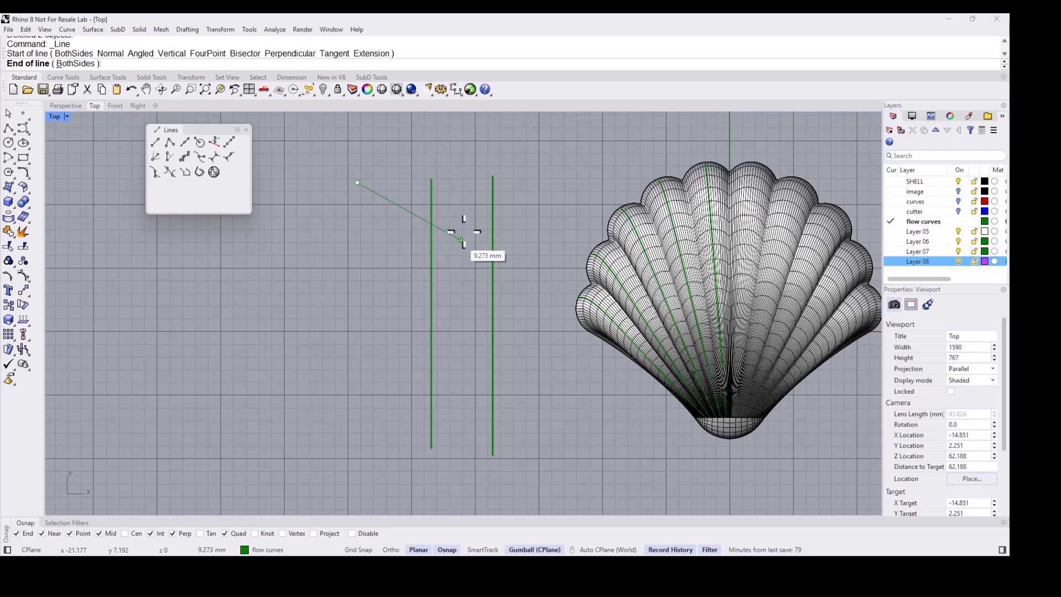
{"action": "type", "text": "Length"}
{"action": "key", "text": "Return"}
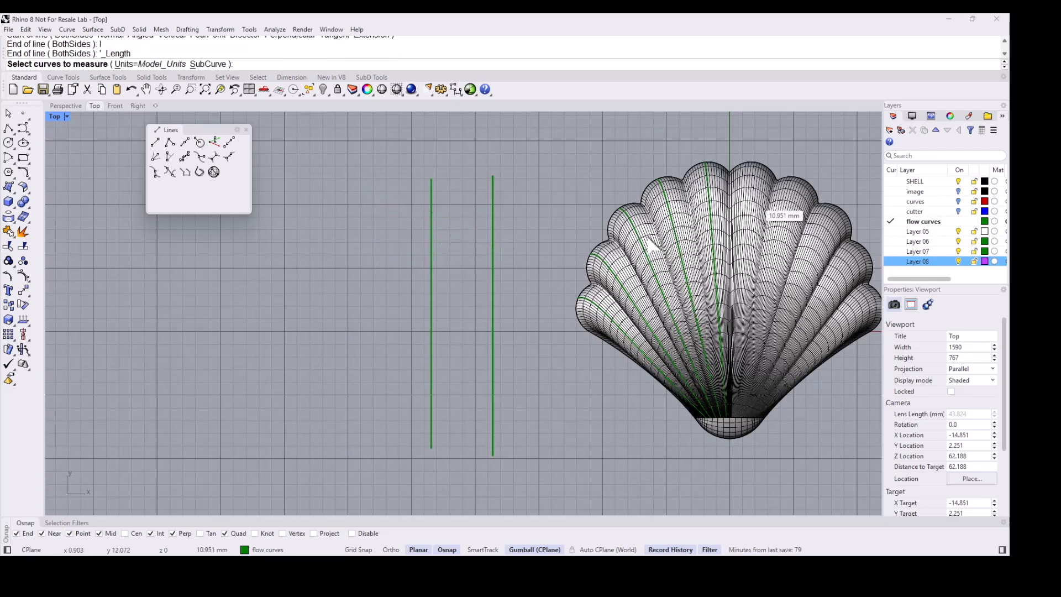
{"action": "left_click", "coordinate": [640, 241]}
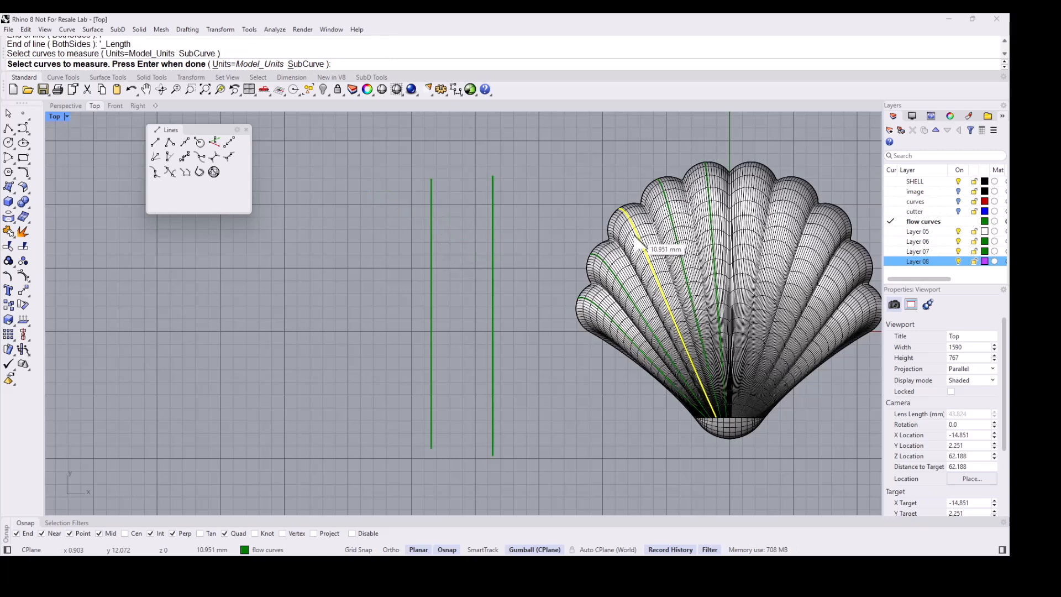
{"action": "key", "text": "Return"}
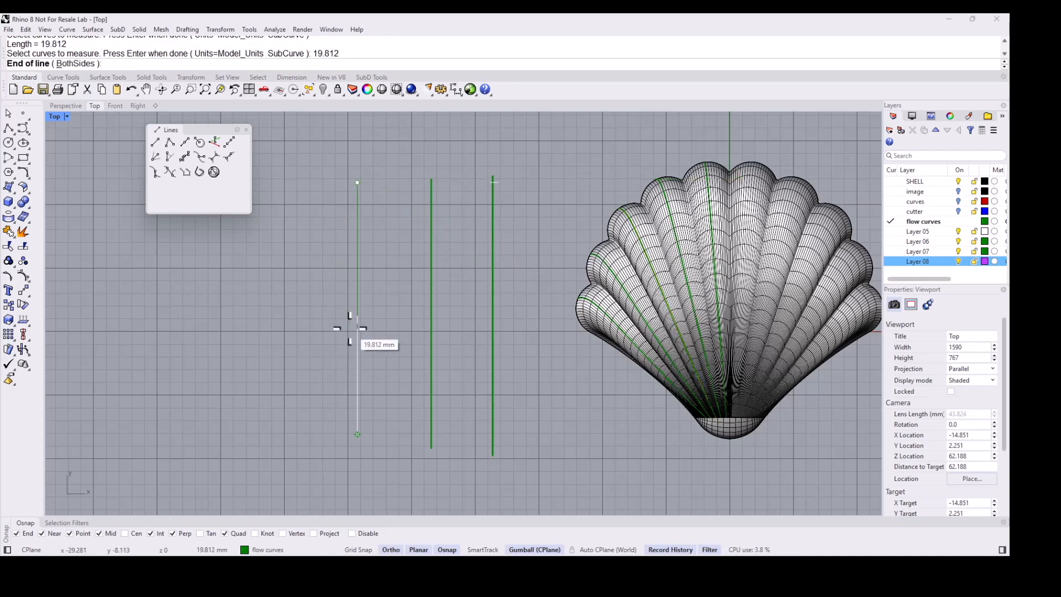
{"action": "left_click", "coordinate": [350, 328]}
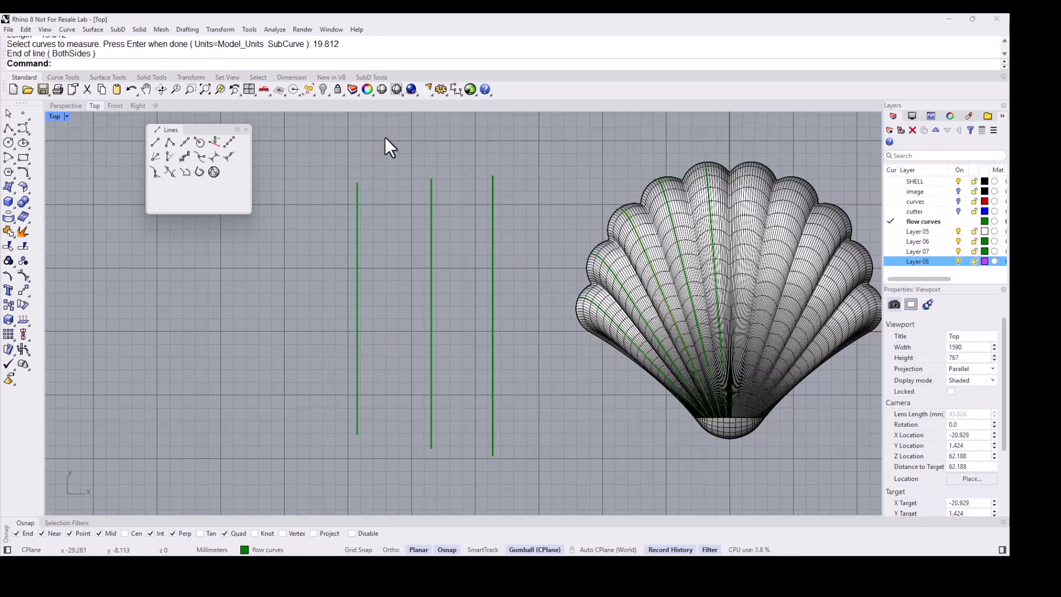
- Draw a fourth vertical line further left matching the length of the next lobe's flow curve
{"action": "mouse_move", "coordinate": [298, 175]}
{"action": "right_mouse_down"}
{"action": "mouse_move", "coordinate": [339, 187]}
{"action": "mouse_move", "coordinate": [360, 172]}
{"action": "right_mouse_up"}
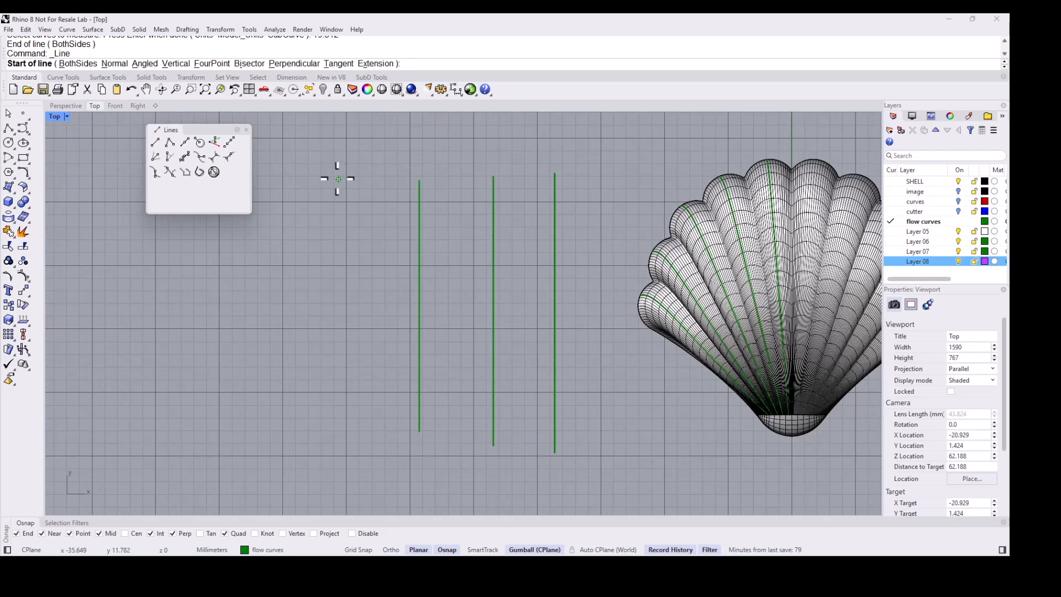
{"action": "left_click", "coordinate": [336, 179]}
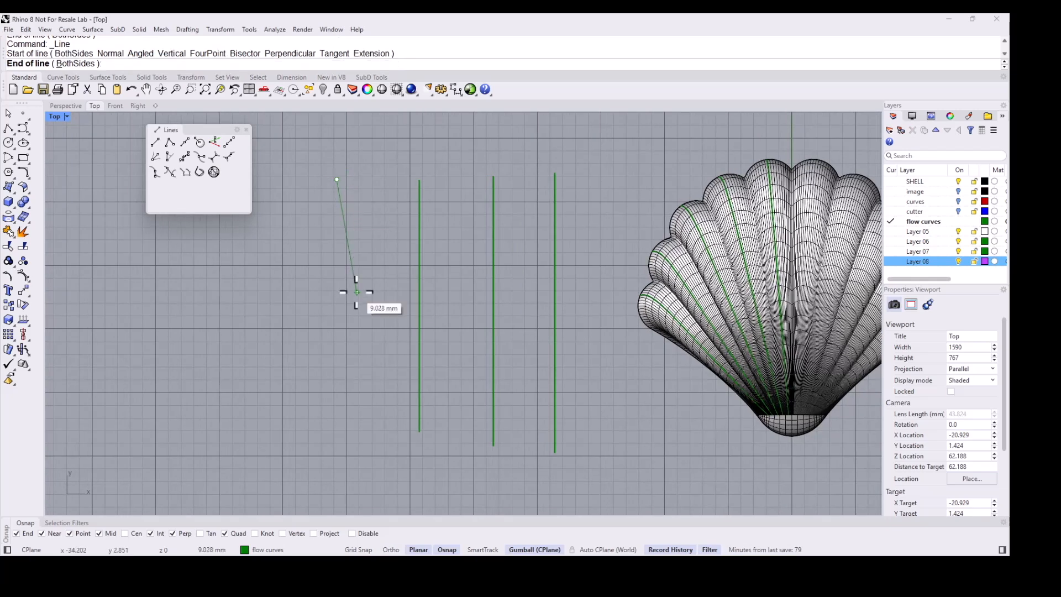
{"action": "type", "text": "l"}
{"action": "key", "text": "Return"}
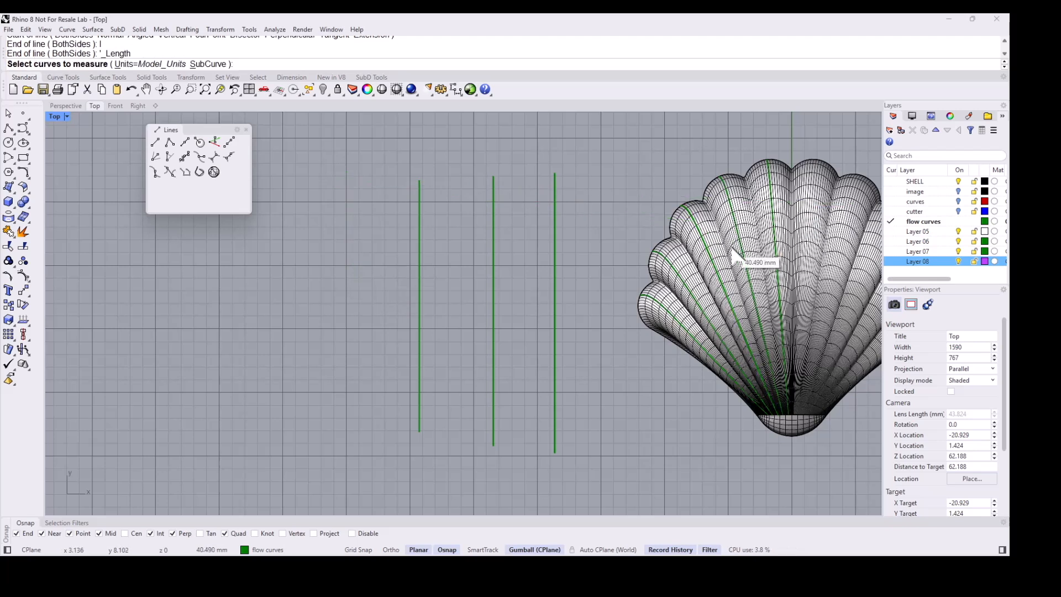
{"action": "left_click", "coordinate": [681, 288]}
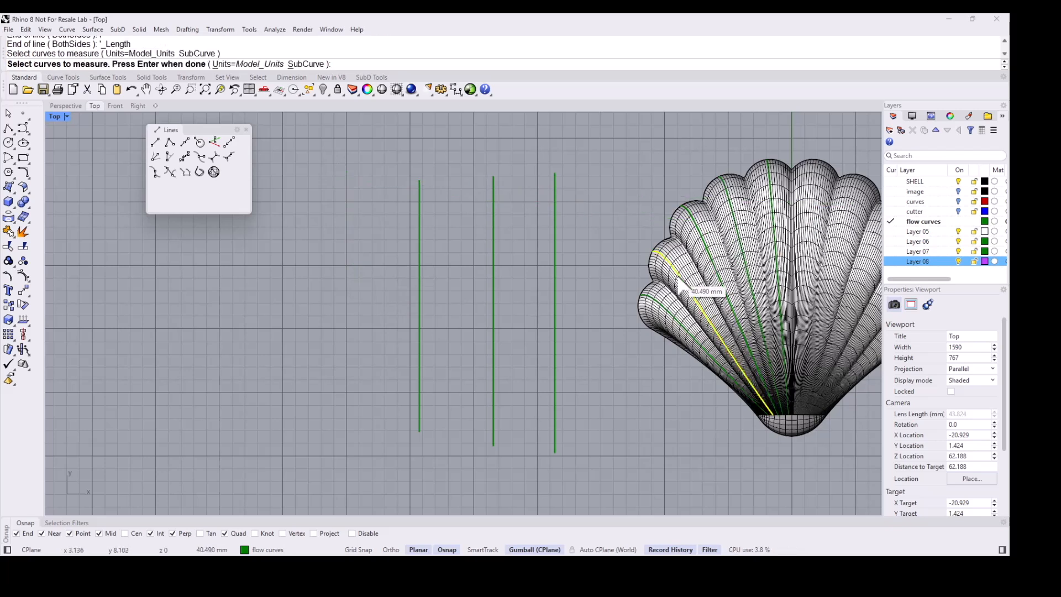
{"action": "key", "text": "Return"}
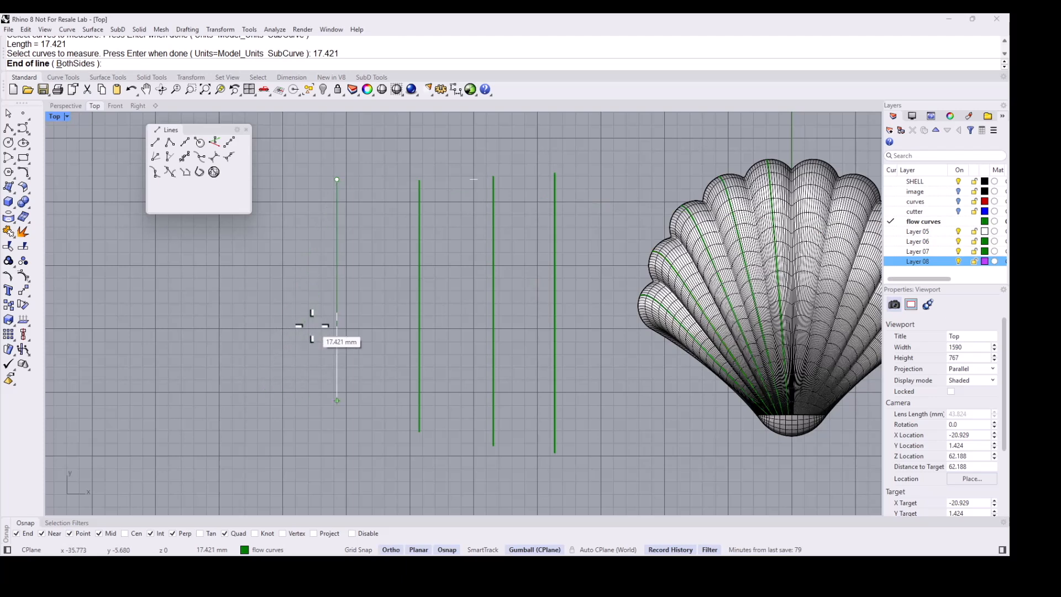
{"action": "left_click", "coordinate": [310, 325], "text": "shift"}
- Draw a fifth vertical line further left matching the length of the outermost left lobe's flow curve
{"action": "key", "text": "Return"}
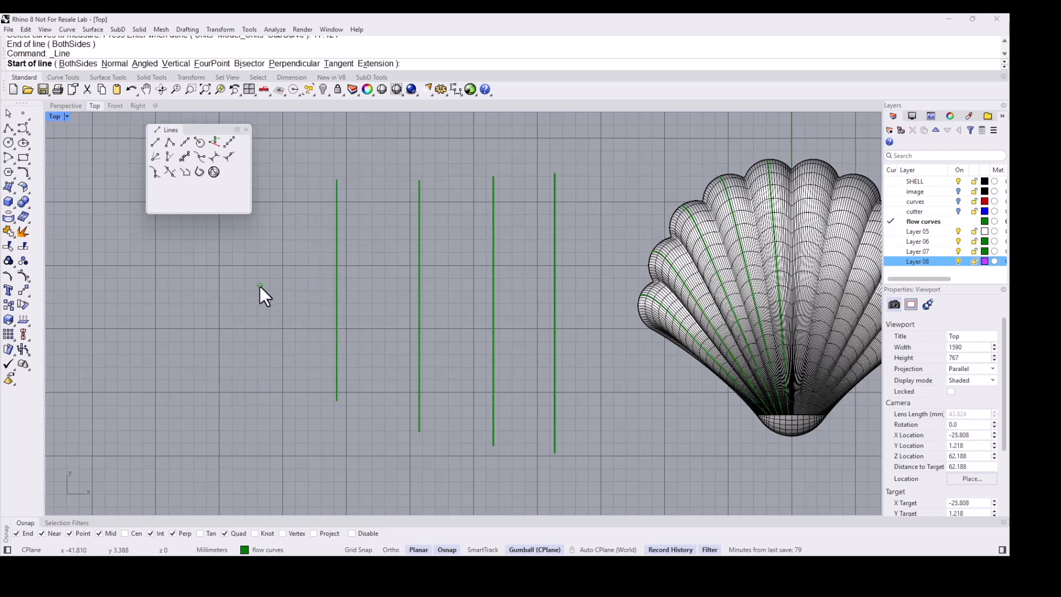
{"action": "right_click_drag", "start_coordinate": [339, 218], "coordinate": [397, 227]}
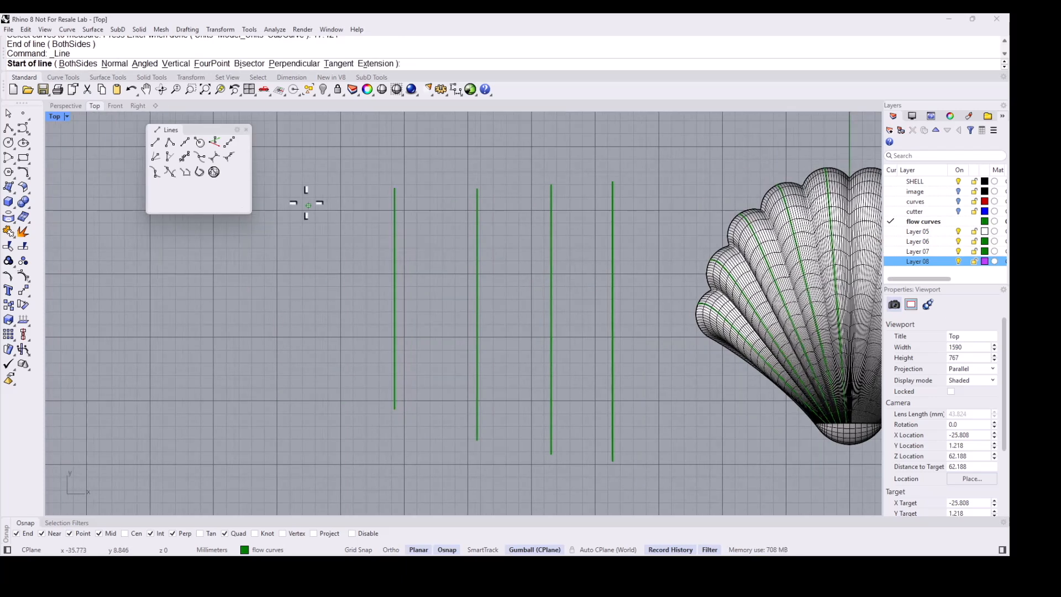
{"action": "left_click", "coordinate": [311, 193]}
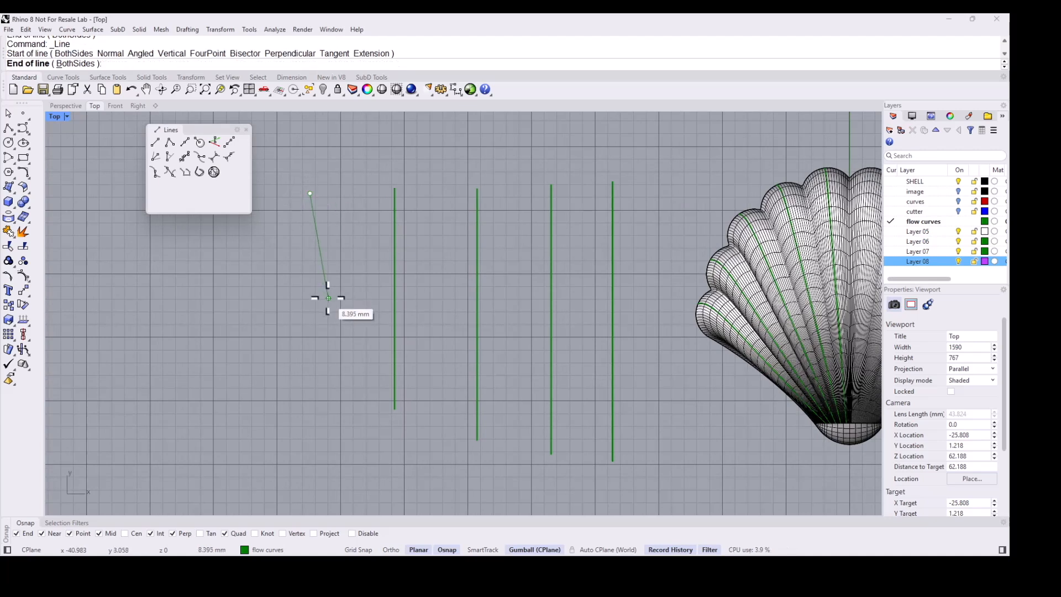
{"action": "type", "text": "l"}
{"action": "key", "text": "Return"}
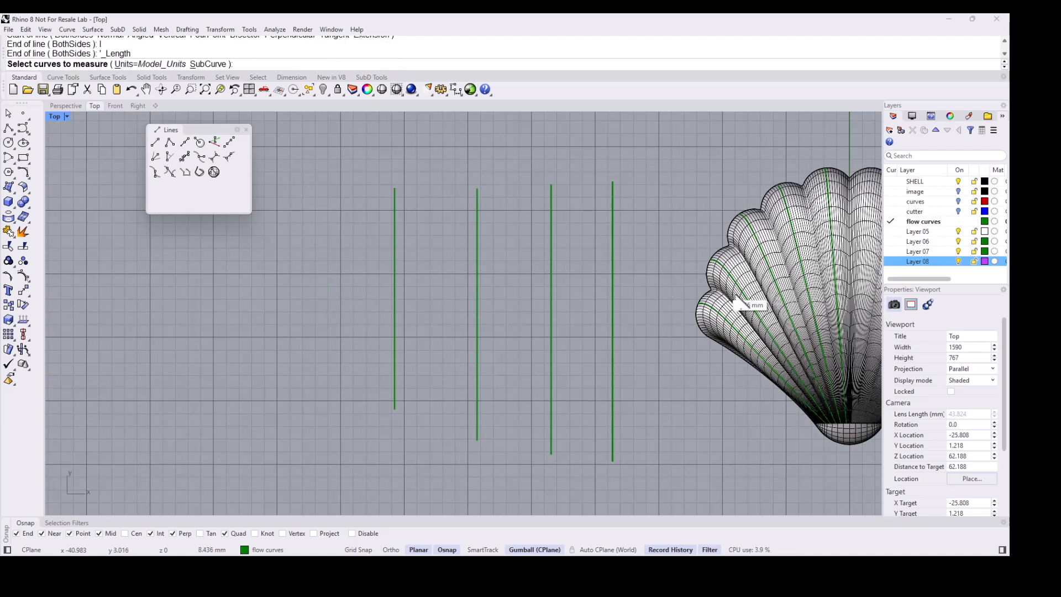
{"action": "left_click", "coordinate": [724, 316]}
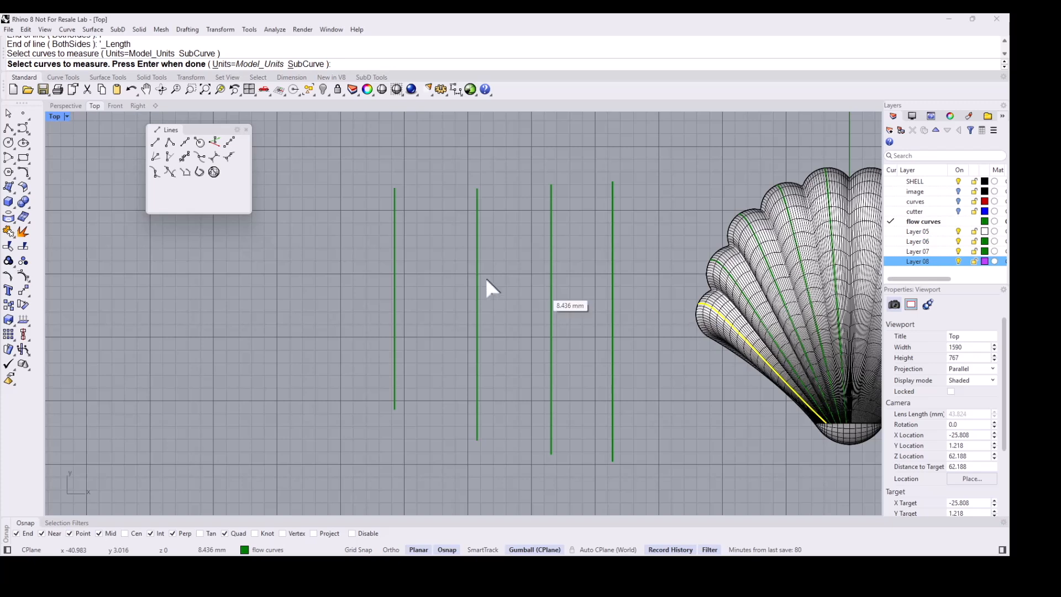
{"action": "key", "text": "Return"}
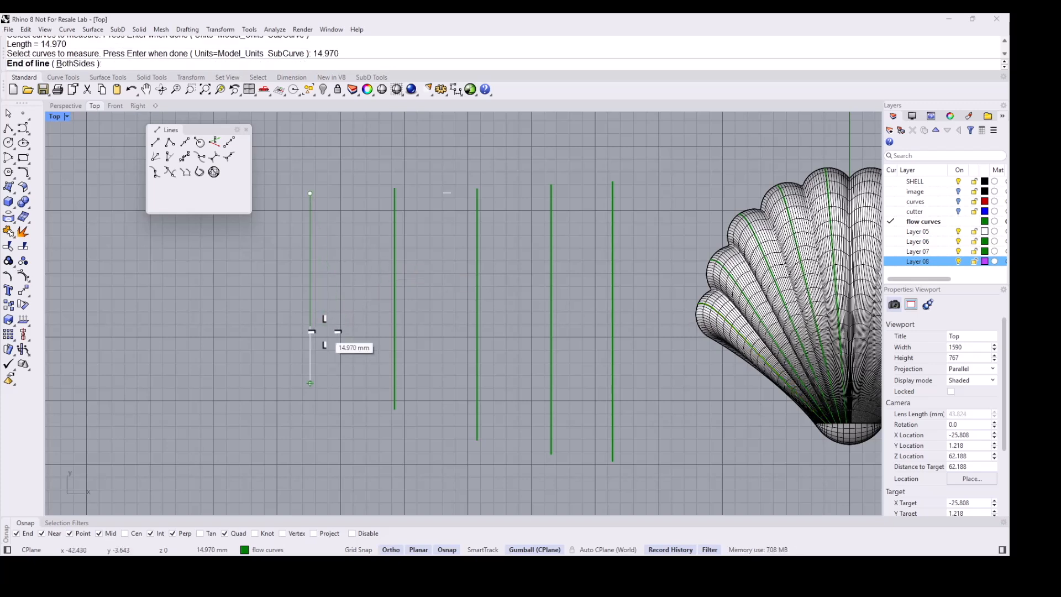
{"action": "left_click", "coordinate": [325, 333], "text": "shift"}
- Select the five vertical lines and align them by their tops with the Align command
{"action": "scroll", "coordinate": [341, 176], "scroll_direction": "down", "scroll_amount": 2}
{"action": "scroll", "coordinate": [341, 178], "scroll_direction": "down", "scroll_amount": 2}
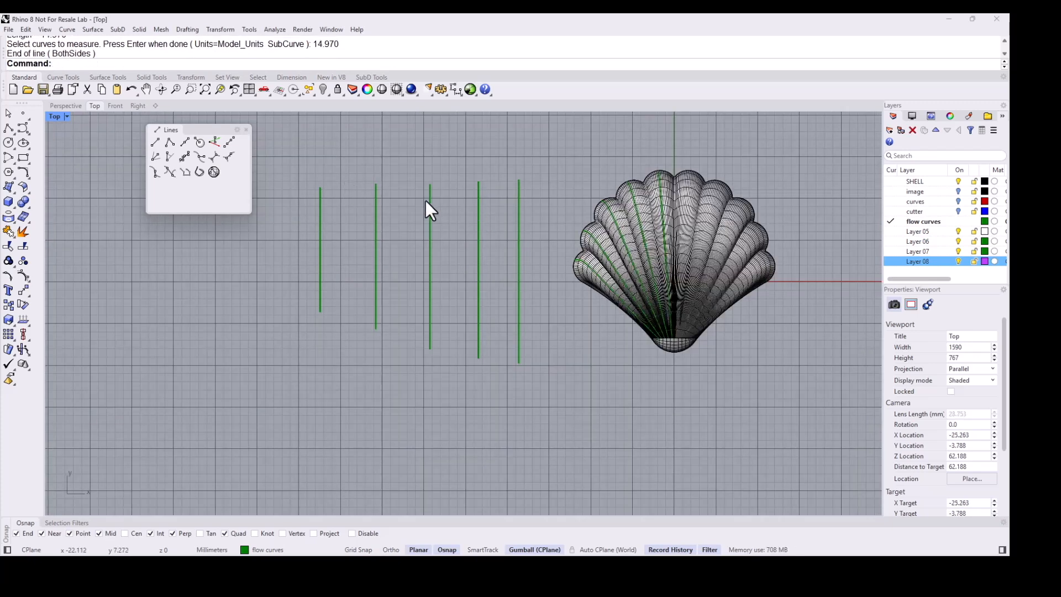
{"action": "left_click_drag", "start_coordinate": [536, 203], "coordinate": [300, 176]}
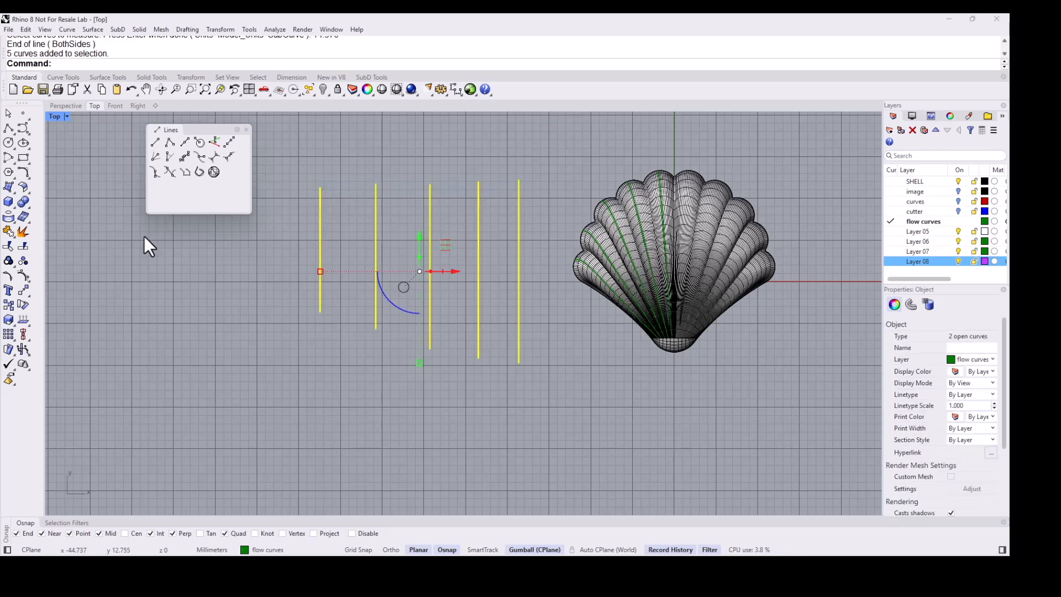
{"action": "left_click", "coordinate": [23, 331]}
{"action": "left_click", "coordinate": [303, 64]}
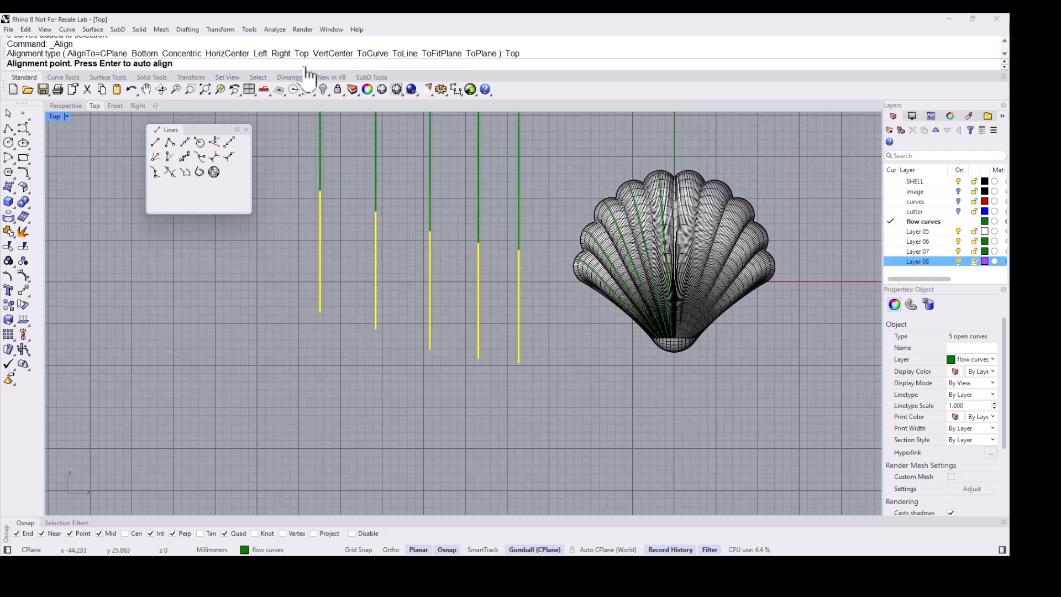
{"action": "left_click", "coordinate": [376, 199]}
{"action": "left_click", "coordinate": [455, 153]}
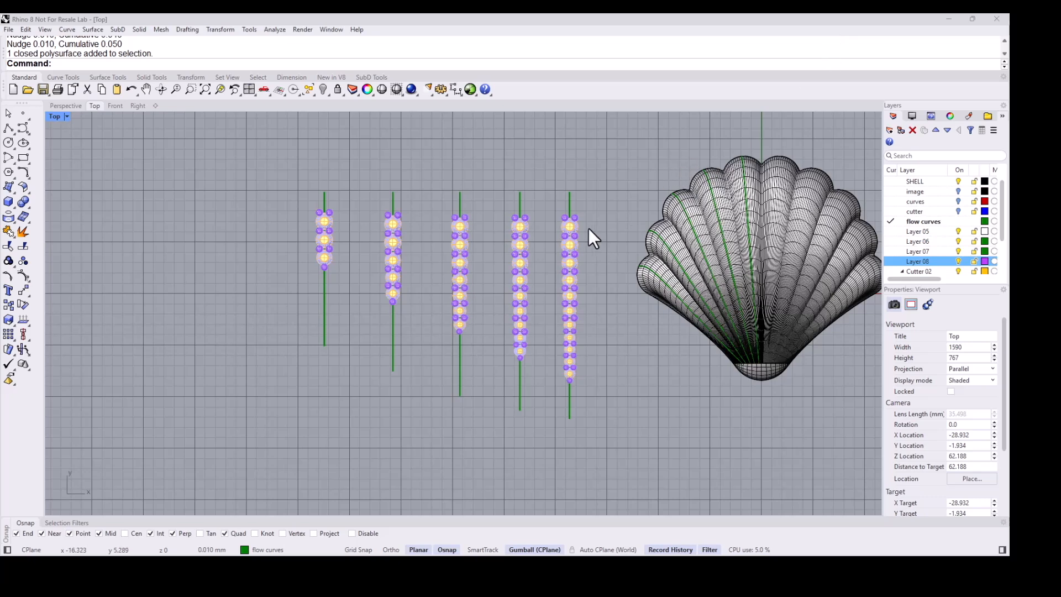
- Select the Cutter 02 layer in the layer list
{"action": "scroll", "coordinate": [575, 226], "scroll_direction": "up", "scroll_amount": 4}
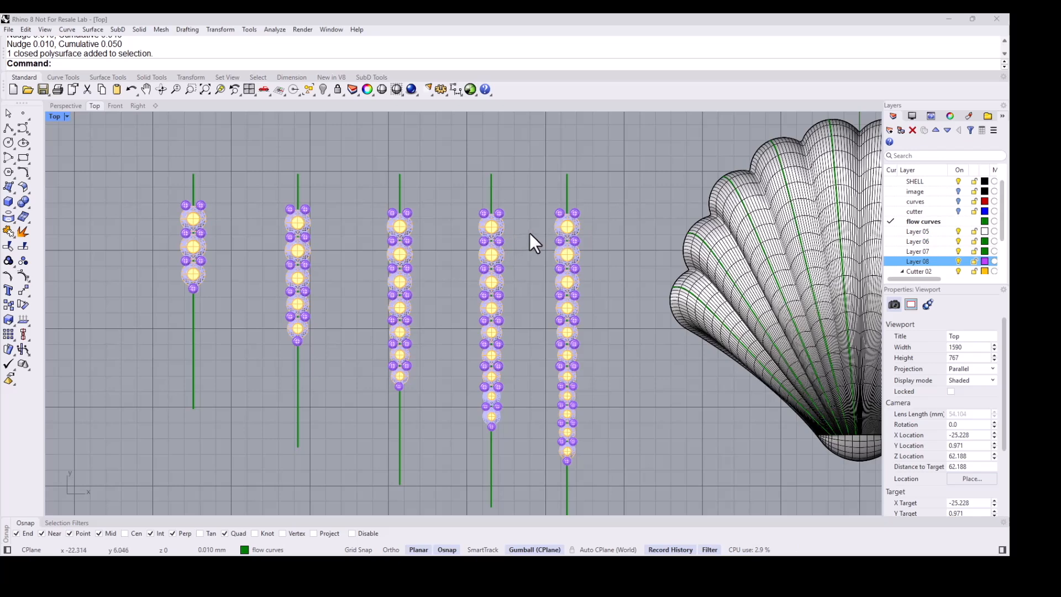
{"action": "scroll", "coordinate": [624, 199], "scroll_direction": "down", "scroll_amount": 4}
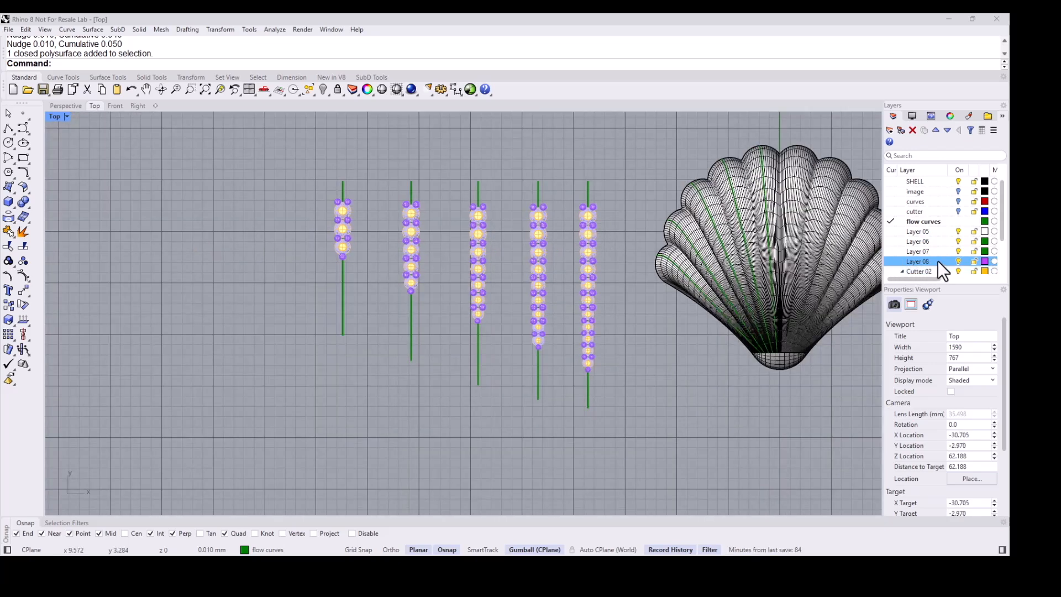
{"action": "left_click", "coordinate": [953, 253], "text": "ctrl"}
{"action": "left_click", "coordinate": [958, 273]}
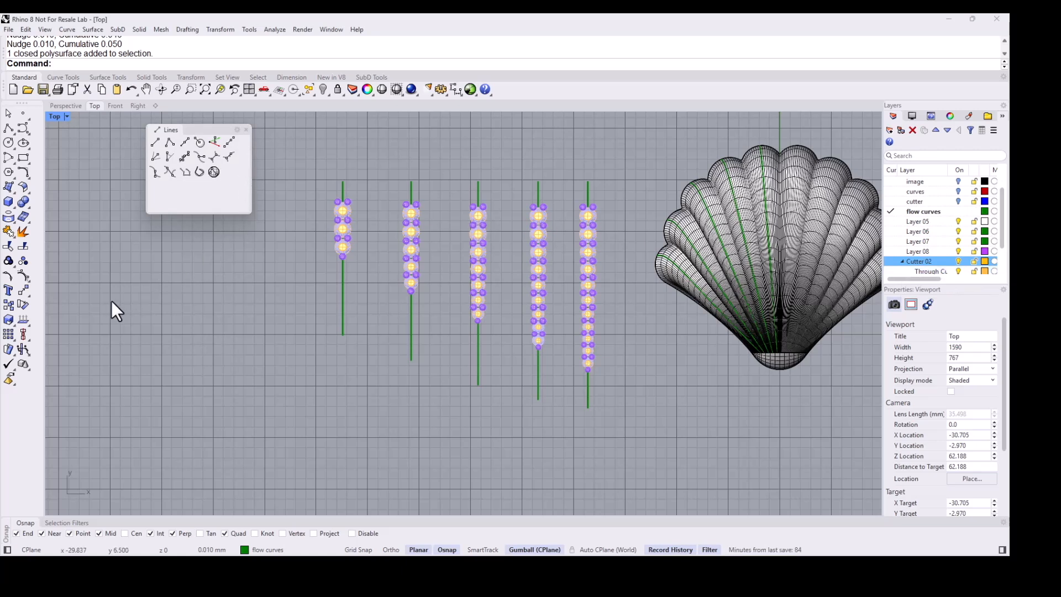
- Display the direction of the rightmost vertical line with the Dir command
{"action": "left_click", "coordinate": [23, 321]}
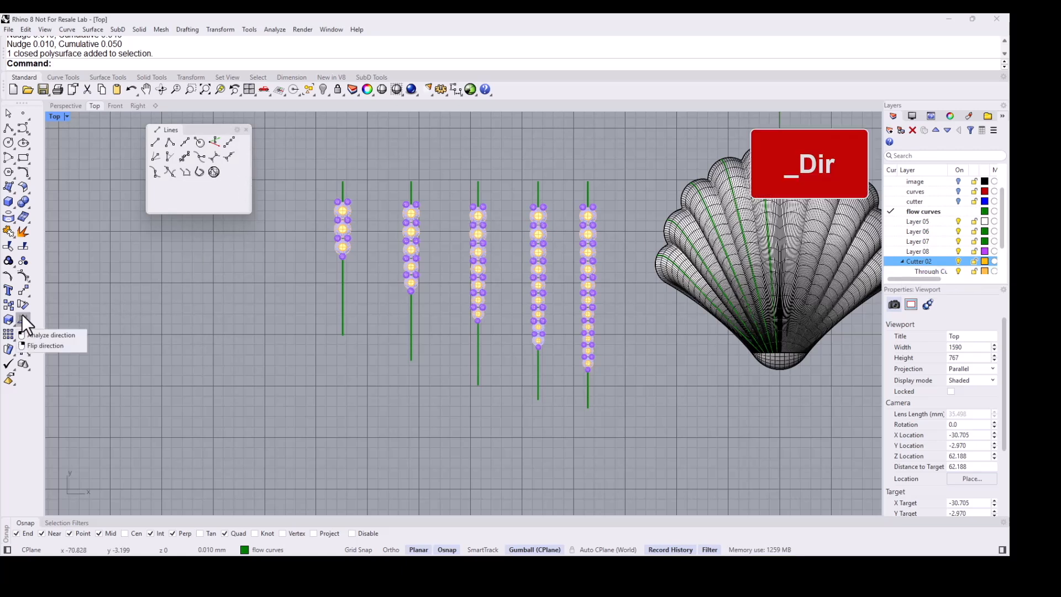
{"action": "right_click_drag", "start_coordinate": [589, 175], "coordinate": [511, 197]}
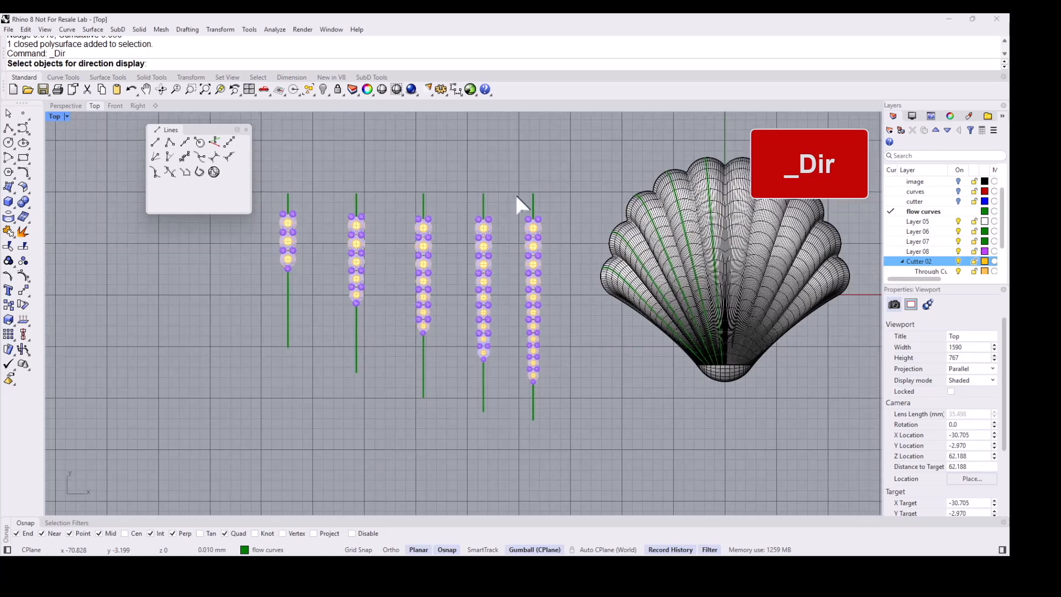
{"action": "left_click", "coordinate": [532, 197]}
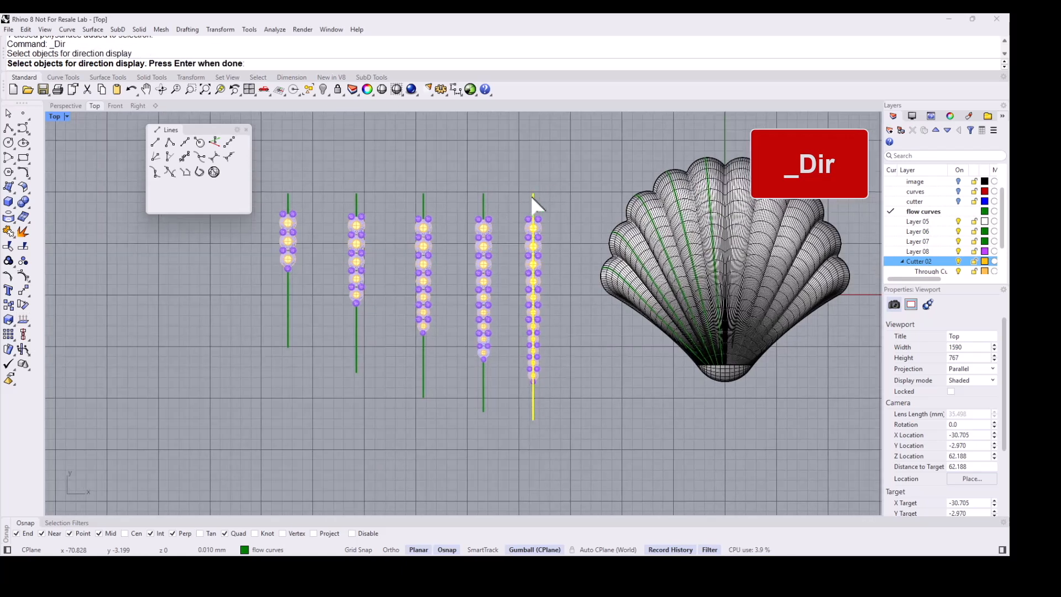
{"action": "key", "text": "Return"}
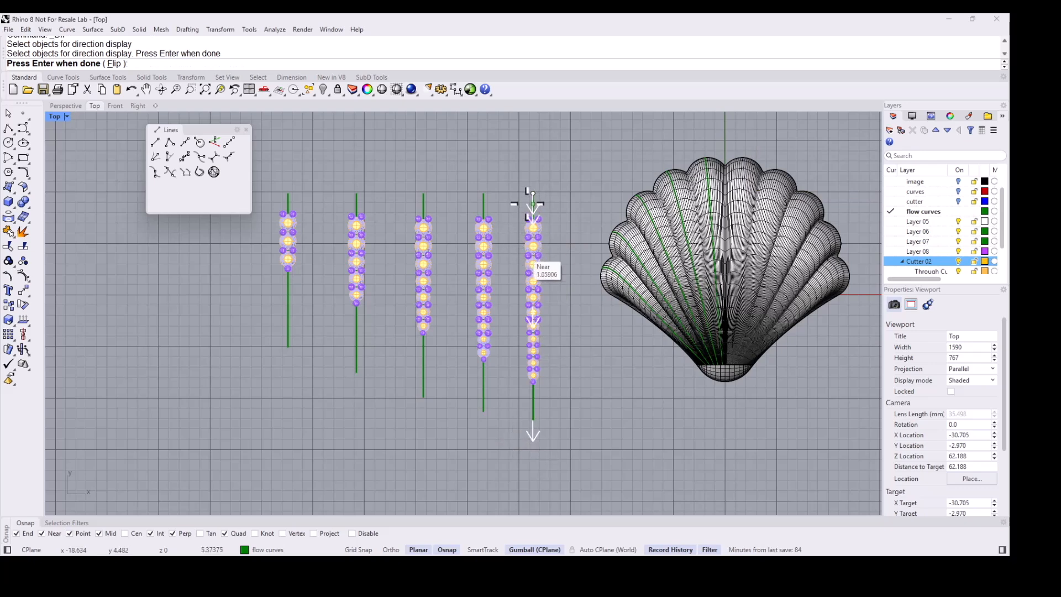
{"action": "key", "text": "Return"}
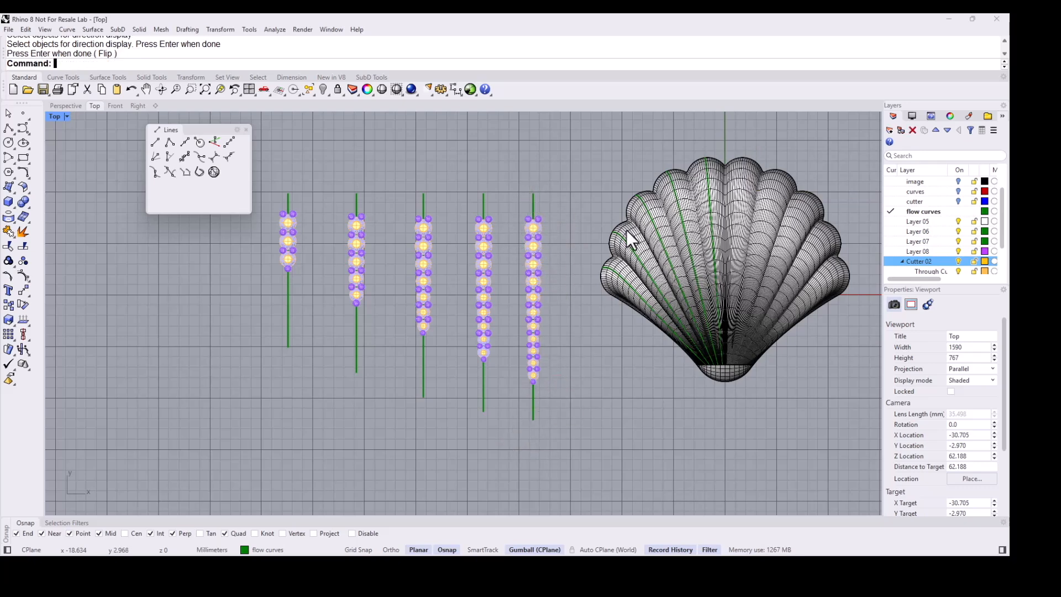
- Display the direction of the central flow curve on the shell
{"action": "scroll", "coordinate": [729, 161], "scroll_direction": "up", "scroll_amount": 2}
{"action": "scroll", "coordinate": [702, 174], "scroll_direction": "up", "scroll_amount": 2}
{"action": "left_click", "coordinate": [702, 178]}
{"action": "left_click", "coordinate": [720, 196]}
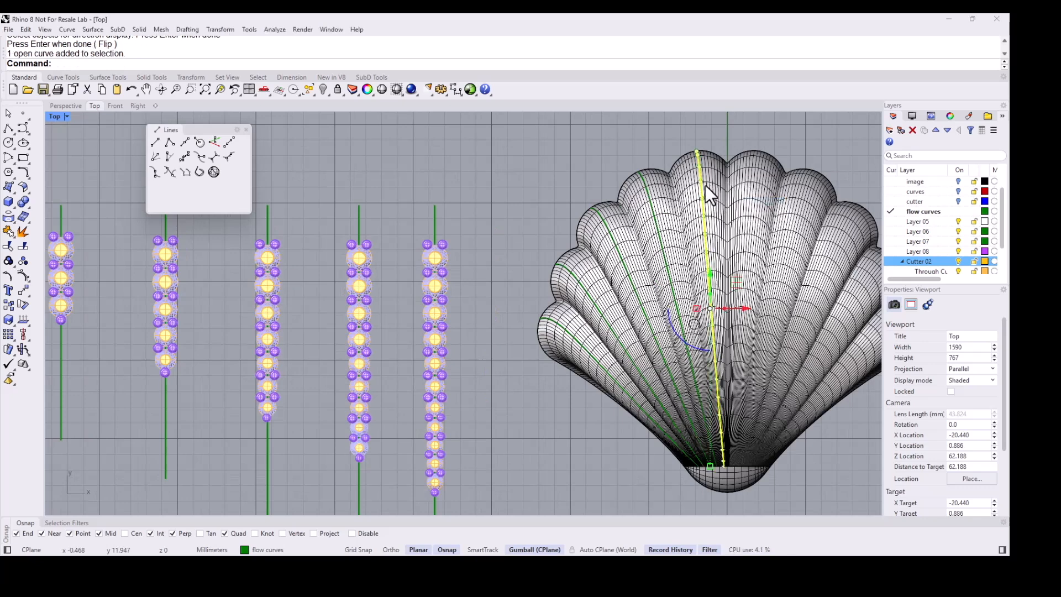
{"action": "key", "text": "Return"}
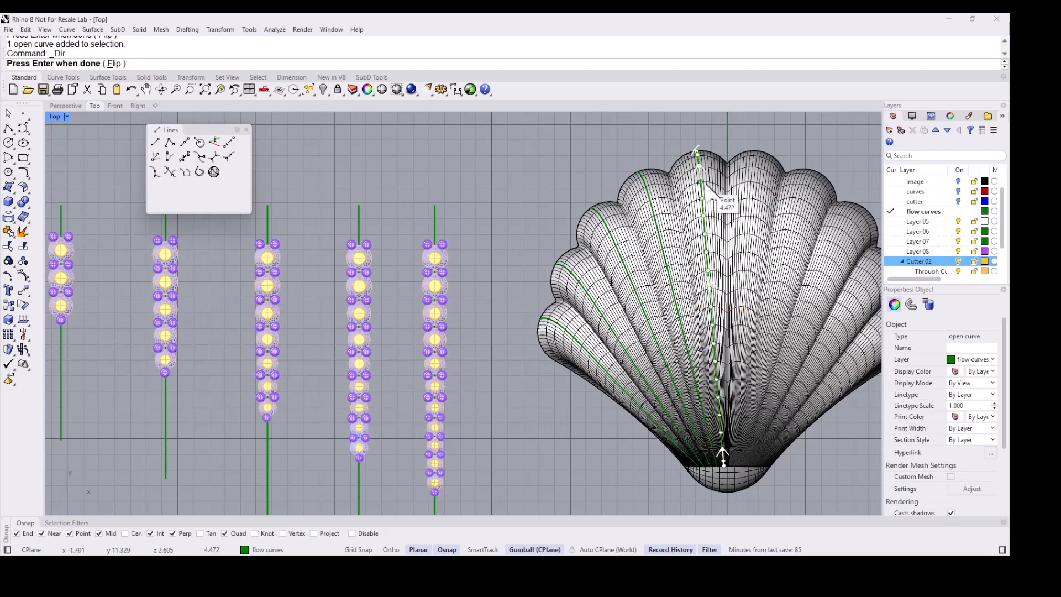
{"action": "key", "text": "Return"}
{"action": "key", "text": "Escape"}
- Select the five flow curves on the shell's left half and flip all their directions with Dir
{"action": "left_click", "coordinate": [699, 167]}
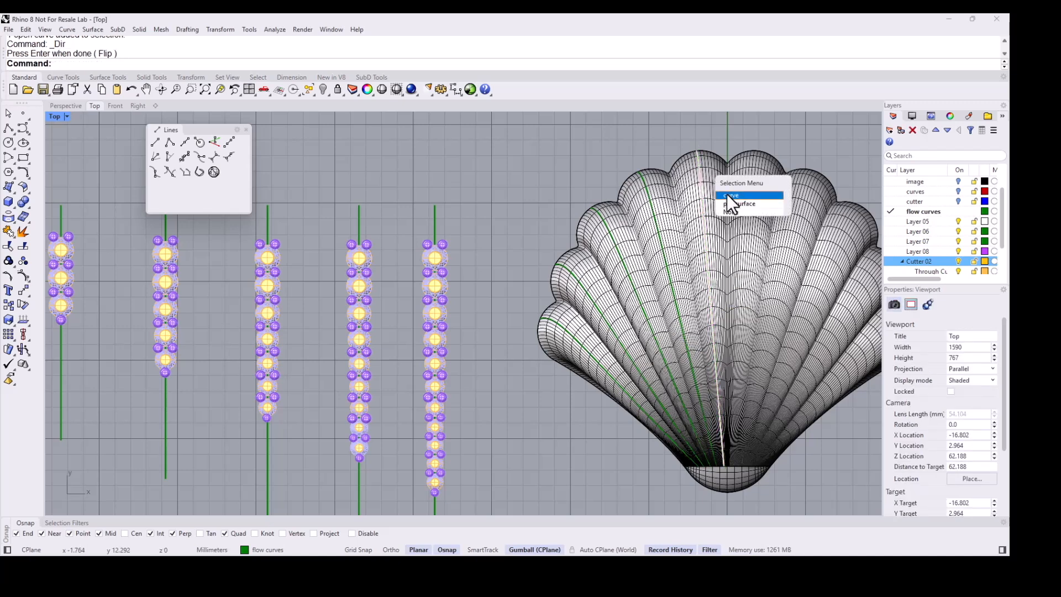
{"action": "left_click", "coordinate": [728, 195]}
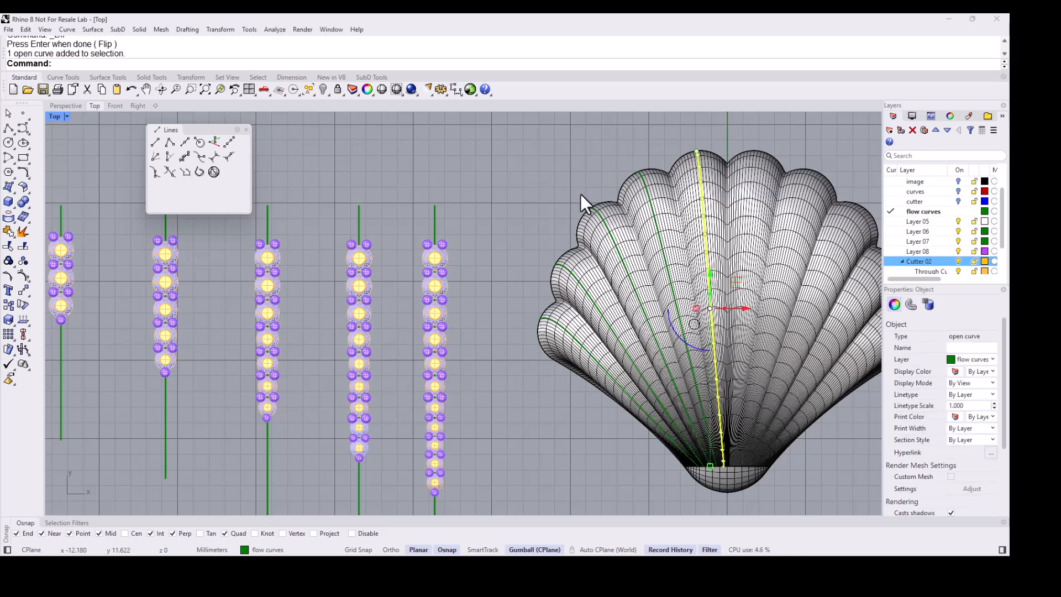
{"action": "left_click_drag", "start_coordinate": [522, 148], "coordinate": [725, 476]}
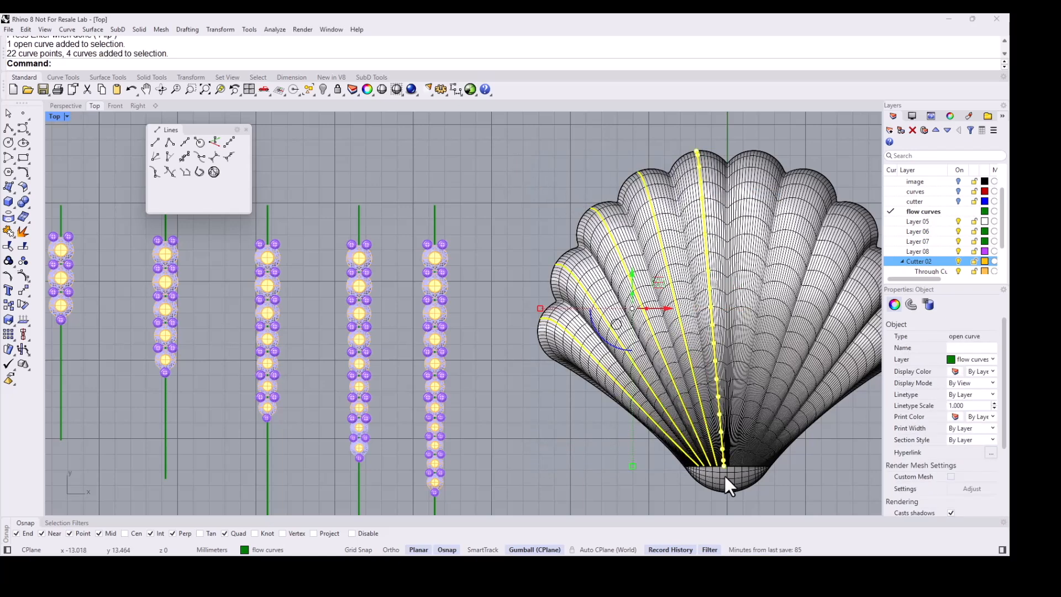
{"action": "left_click", "coordinate": [22, 320]}
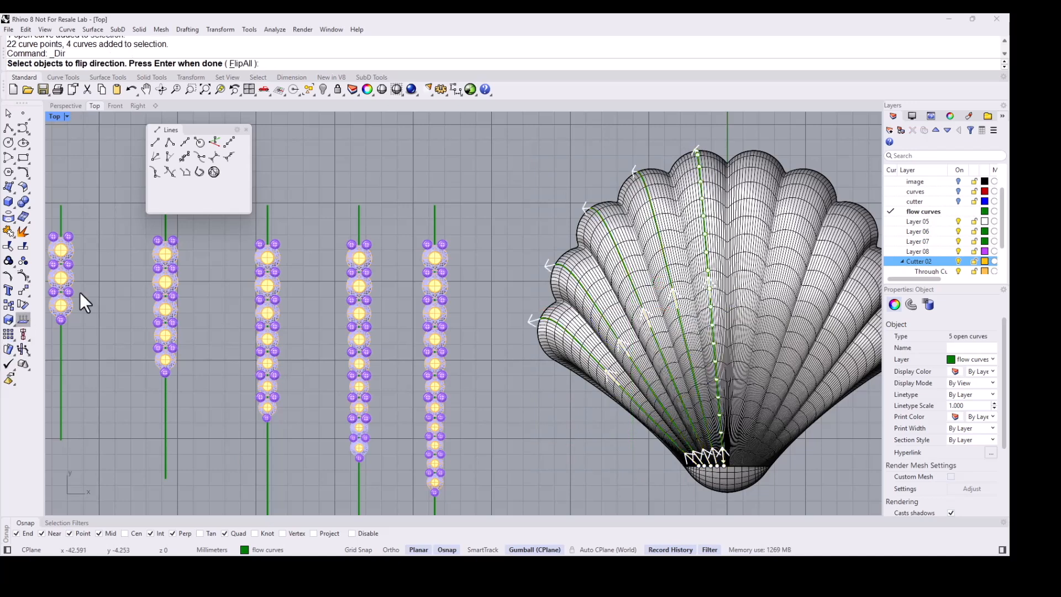
{"action": "left_click", "coordinate": [243, 64]}
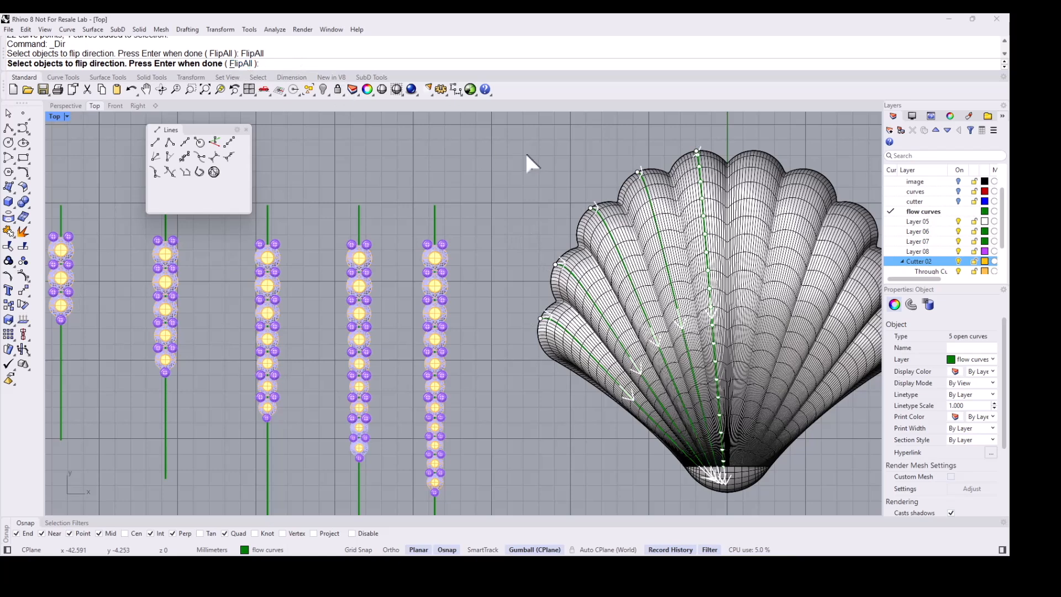
{"action": "key", "text": "Return"}
{"action": "key", "text": "Escape"}
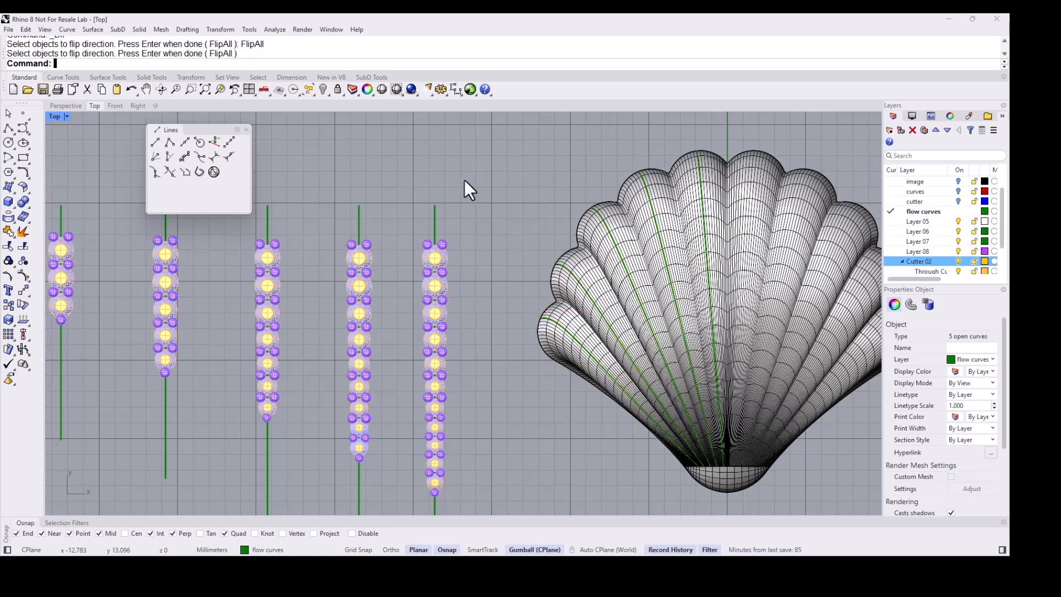
- Flow the rightmost column of cutters rigidly from its line onto the central flow curve on the shell surface
{"action": "scroll", "coordinate": [243, 121], "scroll_direction": "down", "scroll_amount": 2}
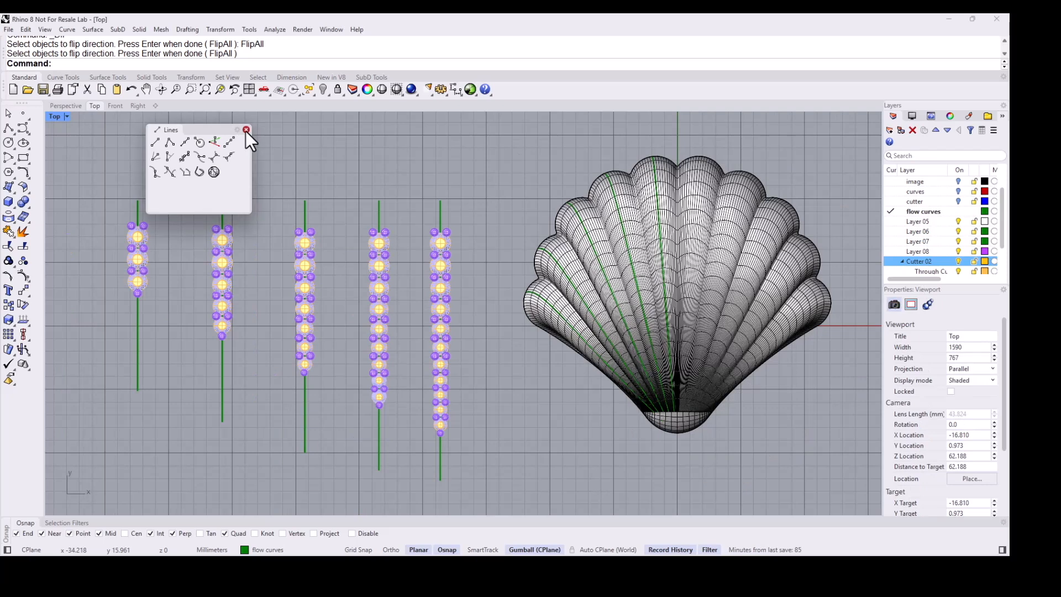
{"action": "left_click", "coordinate": [246, 129]}
{"action": "right_click_drag", "start_coordinate": [459, 158], "coordinate": [437, 161]}
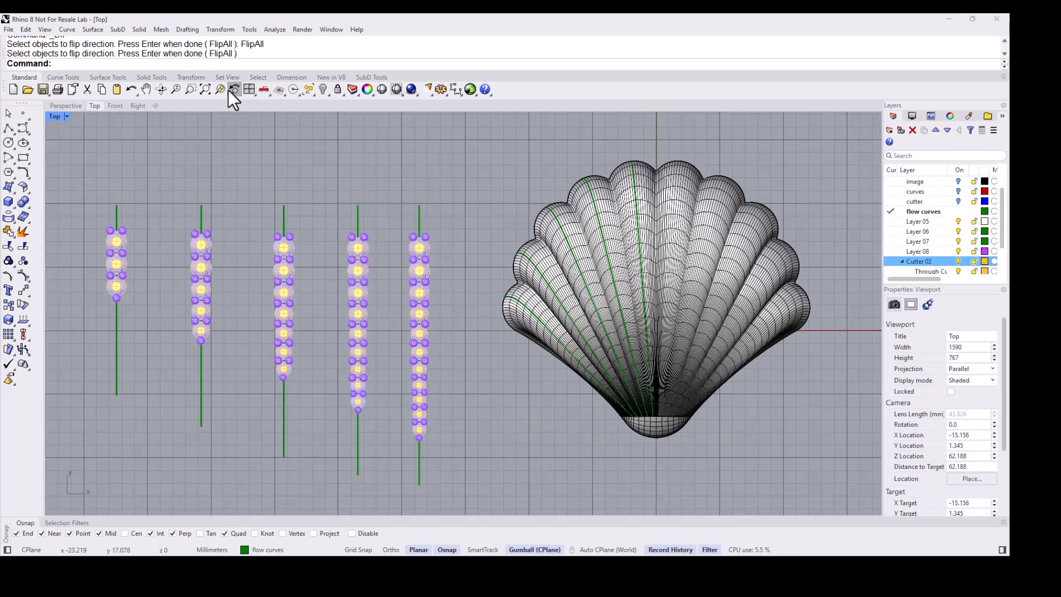
{"action": "left_click", "coordinate": [198, 81]}
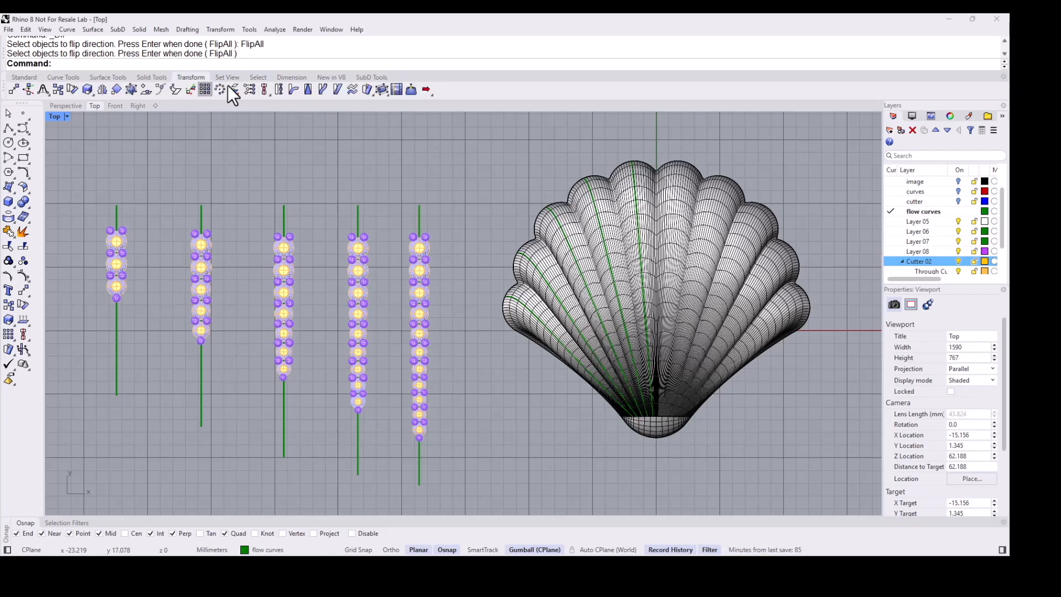
{"action": "left_click", "coordinate": [323, 90]}
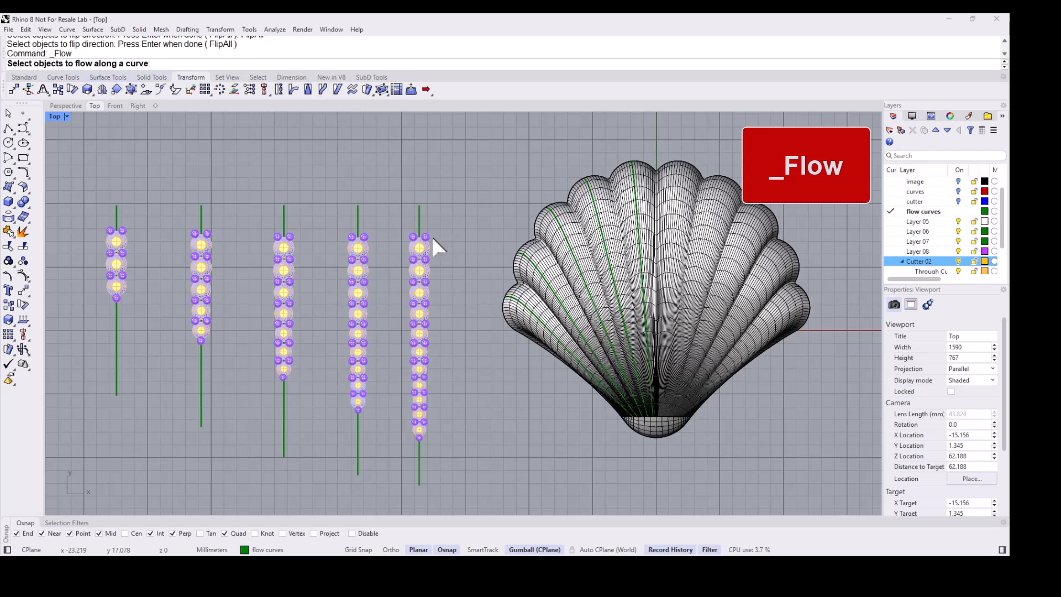
{"action": "left_click_drag", "start_coordinate": [396, 219], "coordinate": [448, 452]}
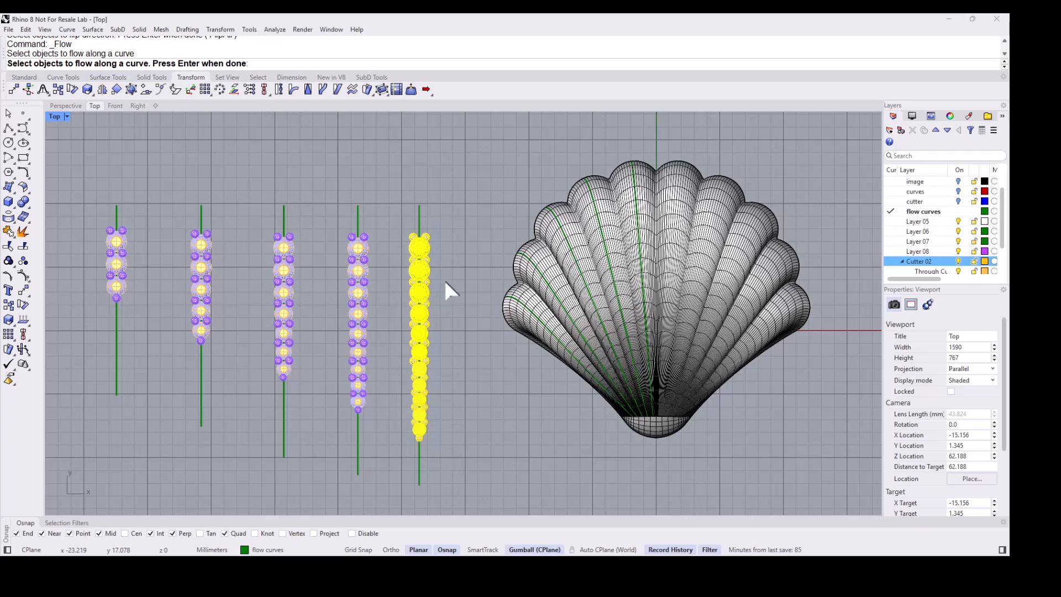
{"action": "key", "text": "Return"}
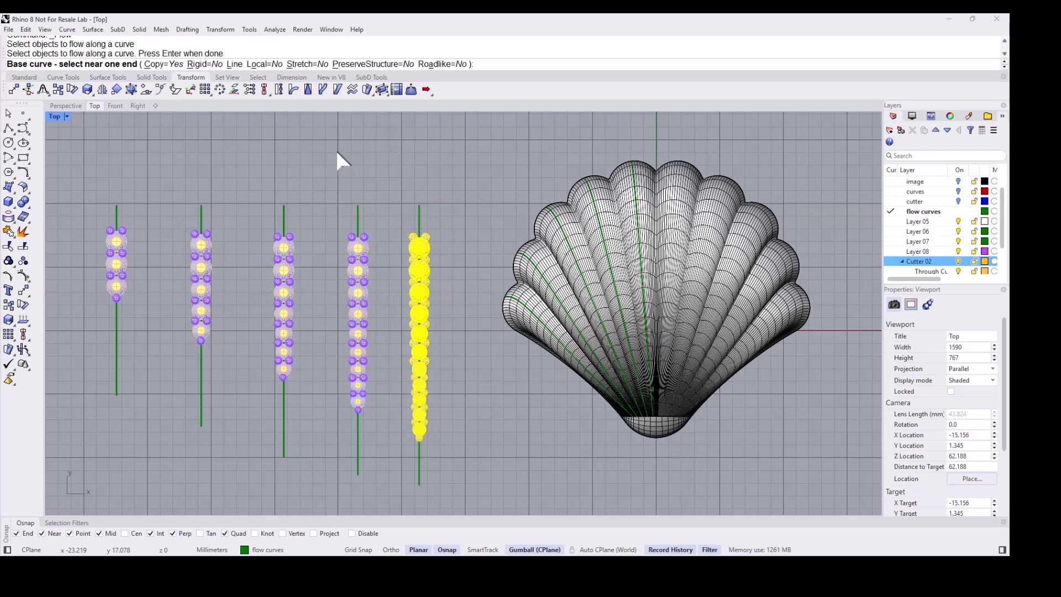
{"action": "left_click", "coordinate": [206, 64]}
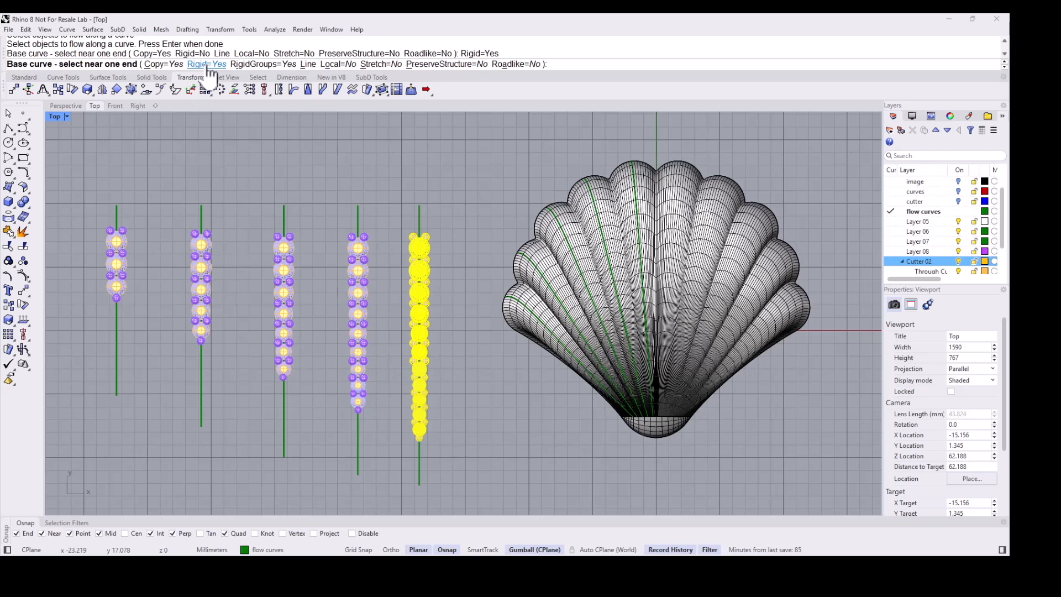
{"action": "left_click", "coordinate": [418, 208]}
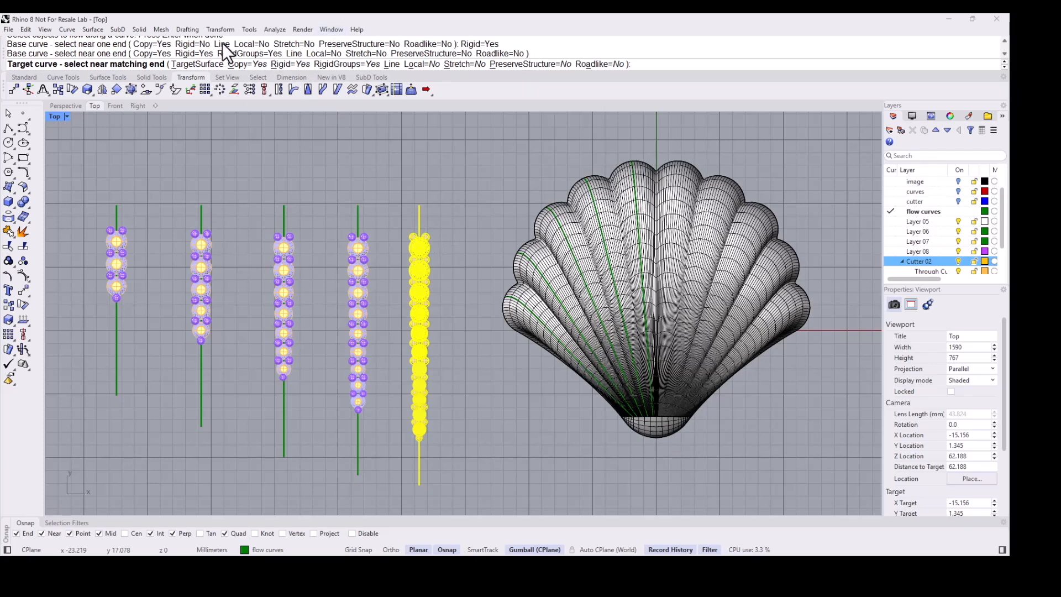
{"action": "left_click", "coordinate": [198, 64]}
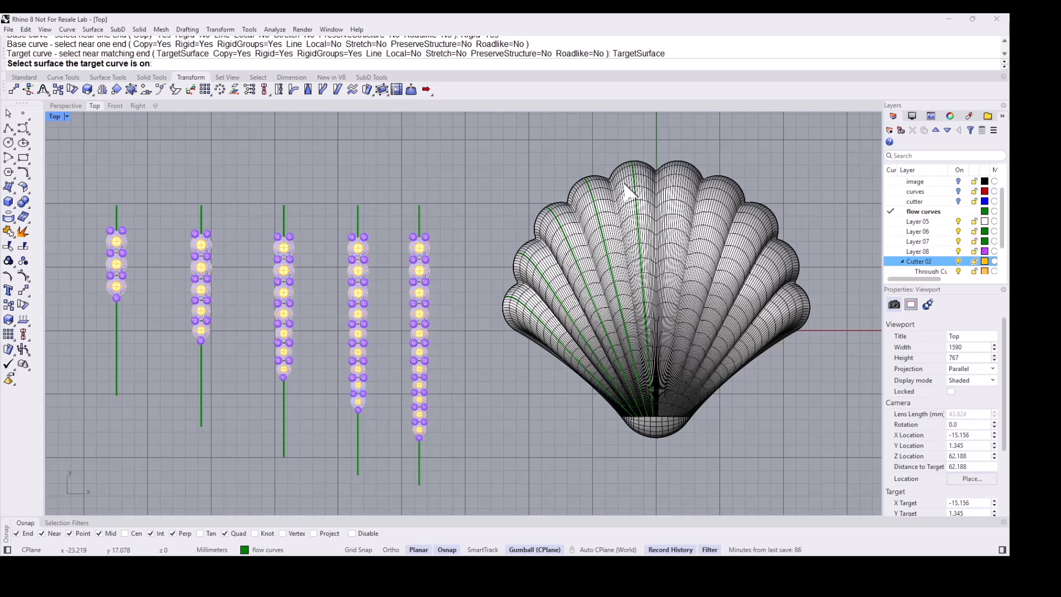
{"action": "left_click", "coordinate": [643, 181]}
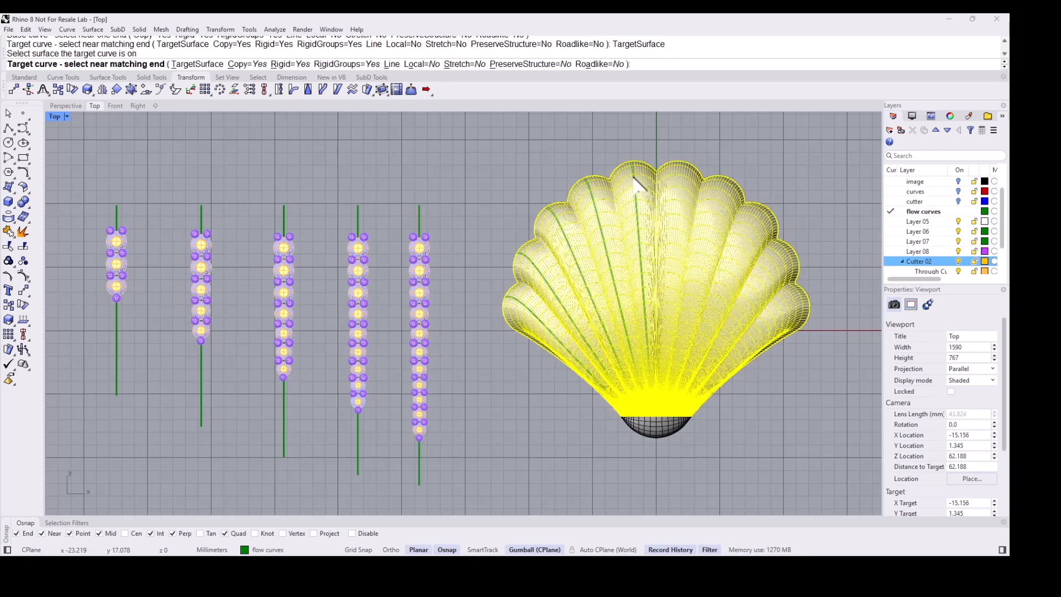
{"action": "left_click", "coordinate": [634, 177]}
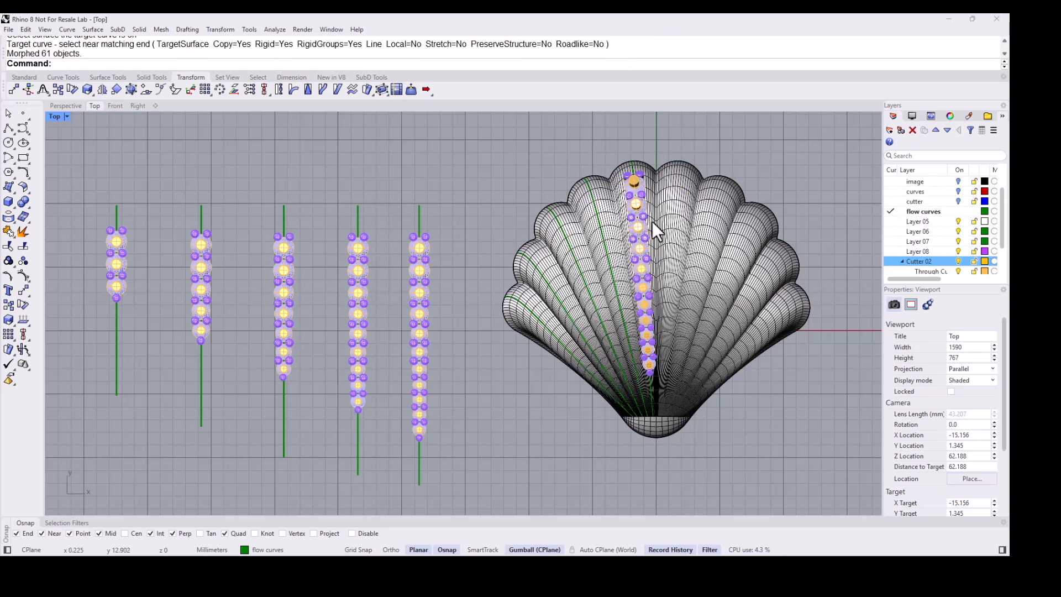
- Flow the fourth column of cutters from its line onto the next flow curve on the shell surface
{"action": "right_click", "coordinate": [378, 206]}
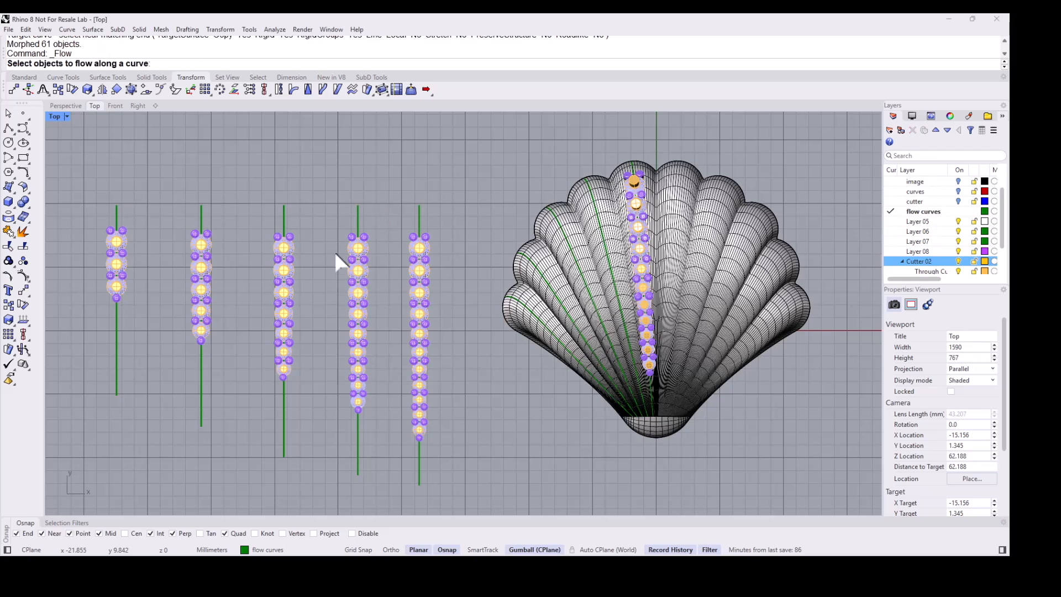
{"action": "left_click_drag", "start_coordinate": [343, 225], "coordinate": [400, 440]}
{"action": "right_click", "coordinate": [374, 213]}
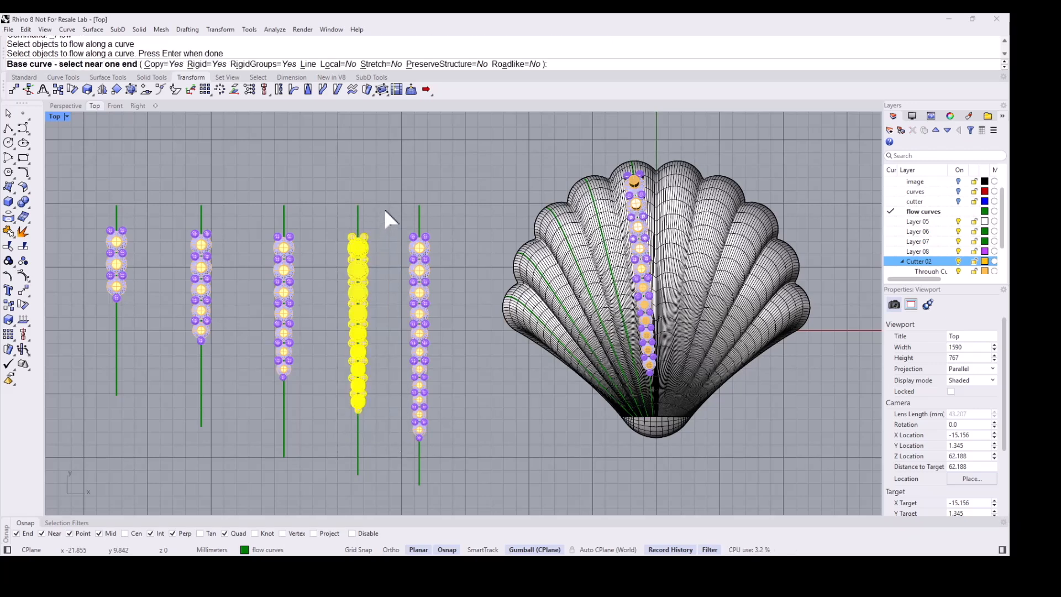
{"action": "left_click", "coordinate": [359, 210]}
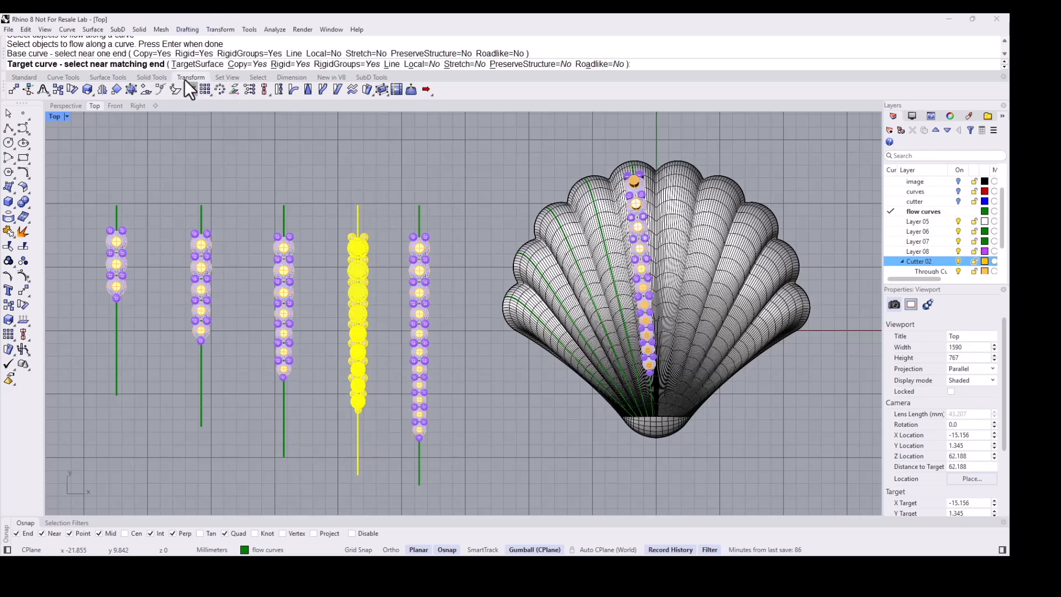
{"action": "left_click", "coordinate": [199, 65]}
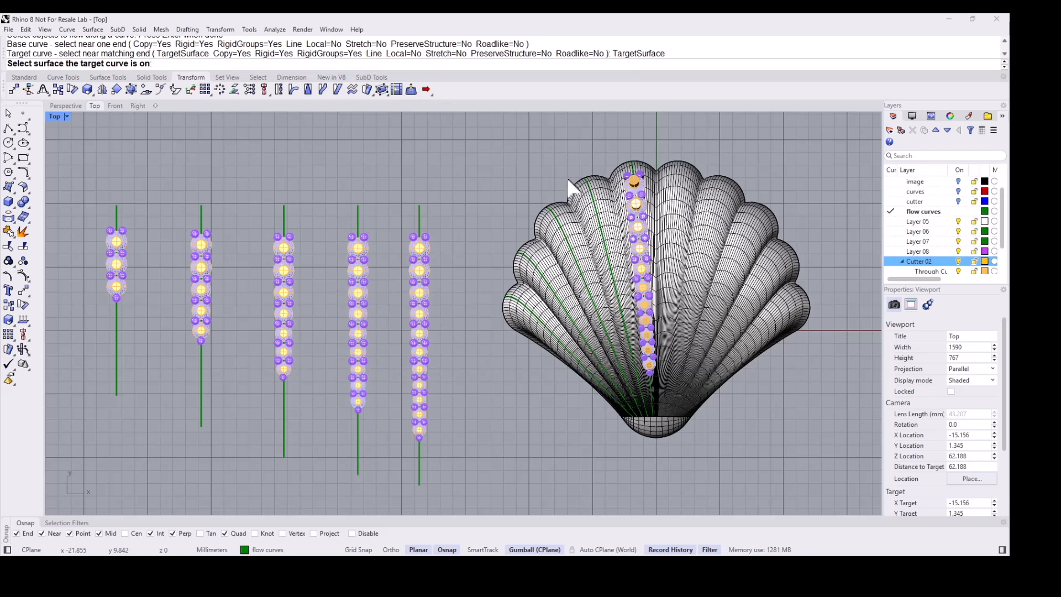
{"action": "left_click", "coordinate": [598, 194]}
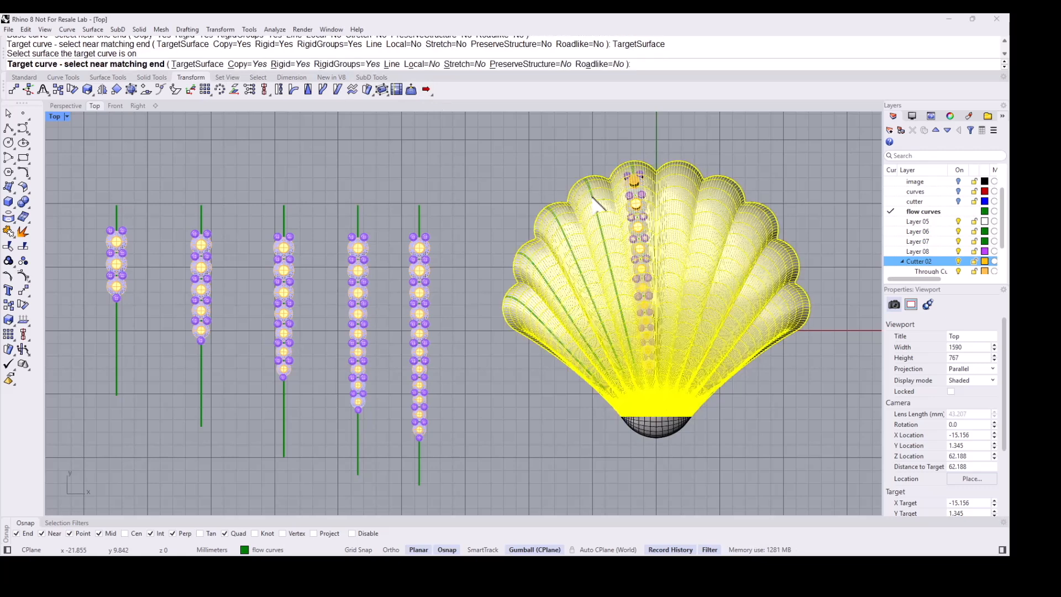
{"action": "left_click", "coordinate": [595, 201]}
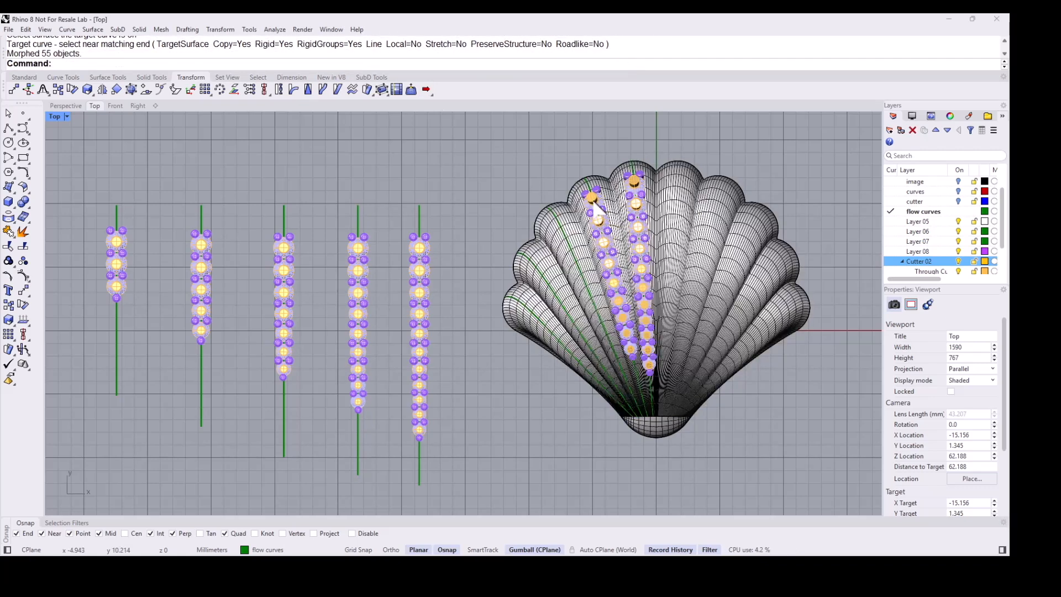
- Flow the middle column of cutters from its line onto the next lobe's flow curve
{"action": "right_click", "coordinate": [459, 190]}
{"action": "left_click_drag", "start_coordinate": [257, 219], "coordinate": [318, 397]}
{"action": "key", "text": "Return"}
{"action": "left_click", "coordinate": [284, 208]}
{"action": "left_click", "coordinate": [548, 208]}
- Flow the second column of cutters from its line onto the next flow curve on the shell surface
{"action": "key", "text": "Return"}
{"action": "left_click_drag", "start_coordinate": [178, 223], "coordinate": [253, 372]}
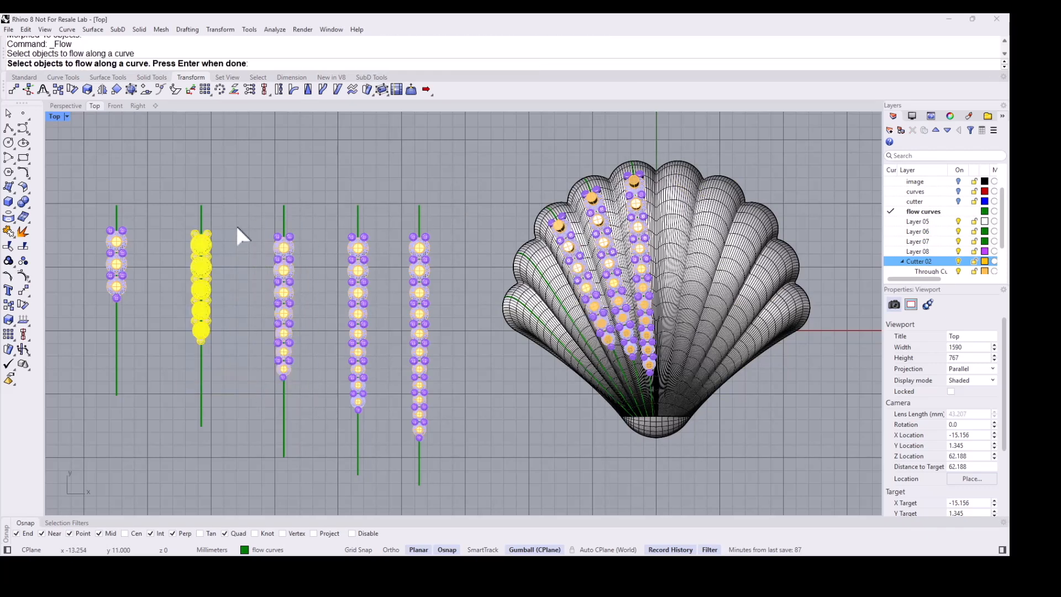
{"action": "key", "text": "Return"}
{"action": "left_click", "coordinate": [201, 222]}
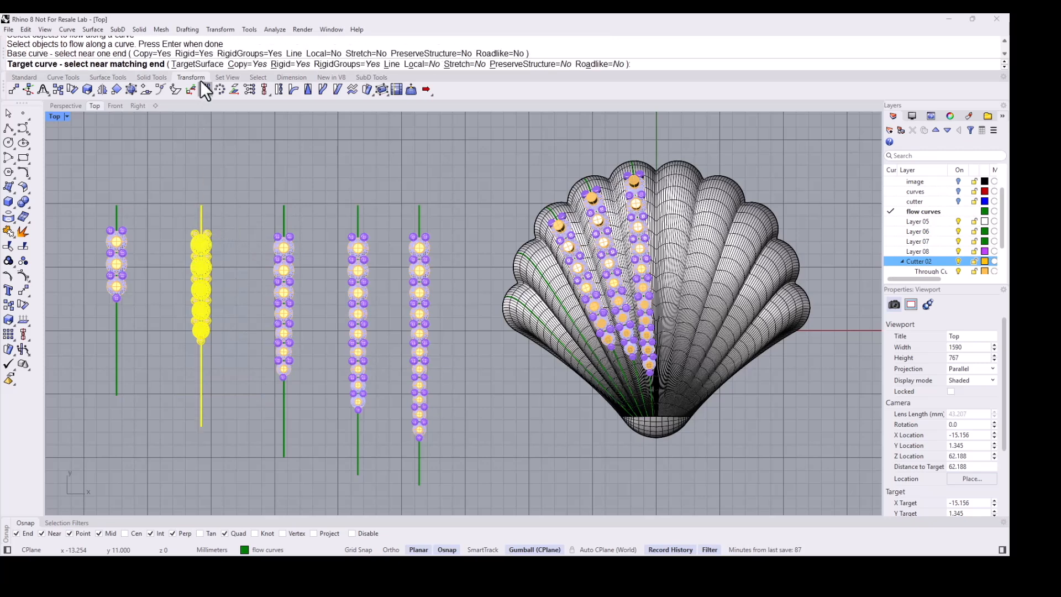
{"action": "left_click", "coordinate": [197, 64]}
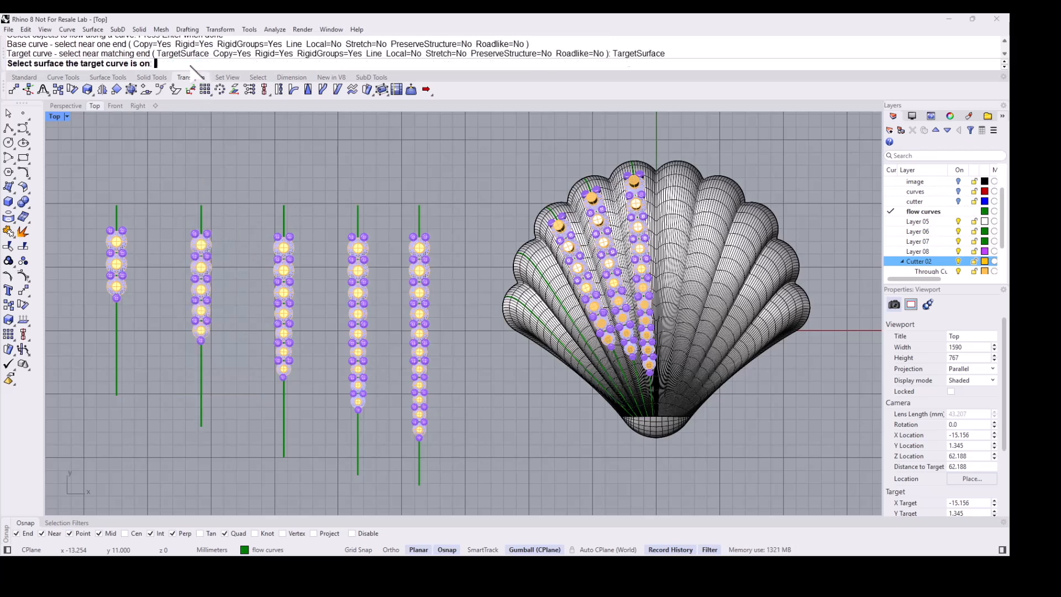
{"action": "left_click", "coordinate": [547, 275]}
{"action": "left_click", "coordinate": [536, 270]}
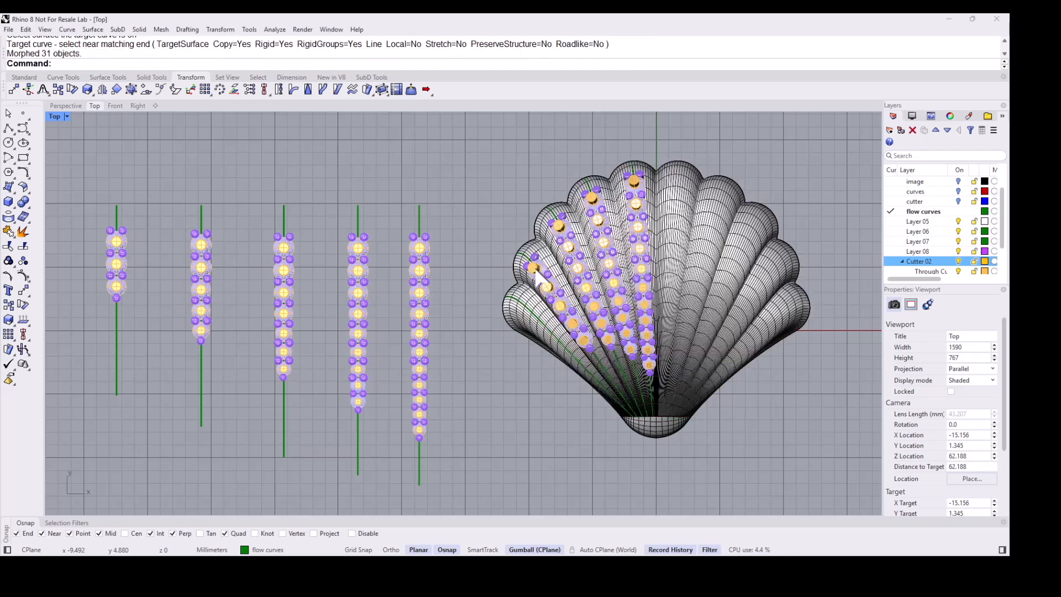
- Flow the leftmost column of cutters from its line onto the last lobe's flow curve on the shell surface
{"action": "key", "text": "Return"}
{"action": "left_click_drag", "start_coordinate": [69, 210], "coordinate": [158, 327]}
{"action": "key", "text": "Return"}
{"action": "left_click", "coordinate": [117, 227]}
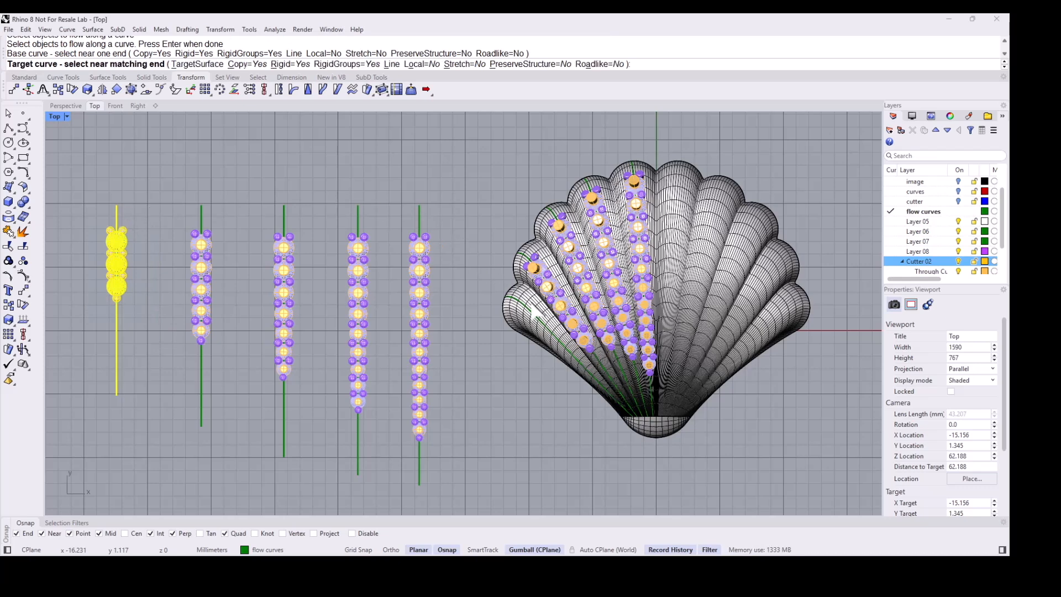
{"action": "left_click", "coordinate": [188, 65]}
{"action": "left_click", "coordinate": [524, 326]}
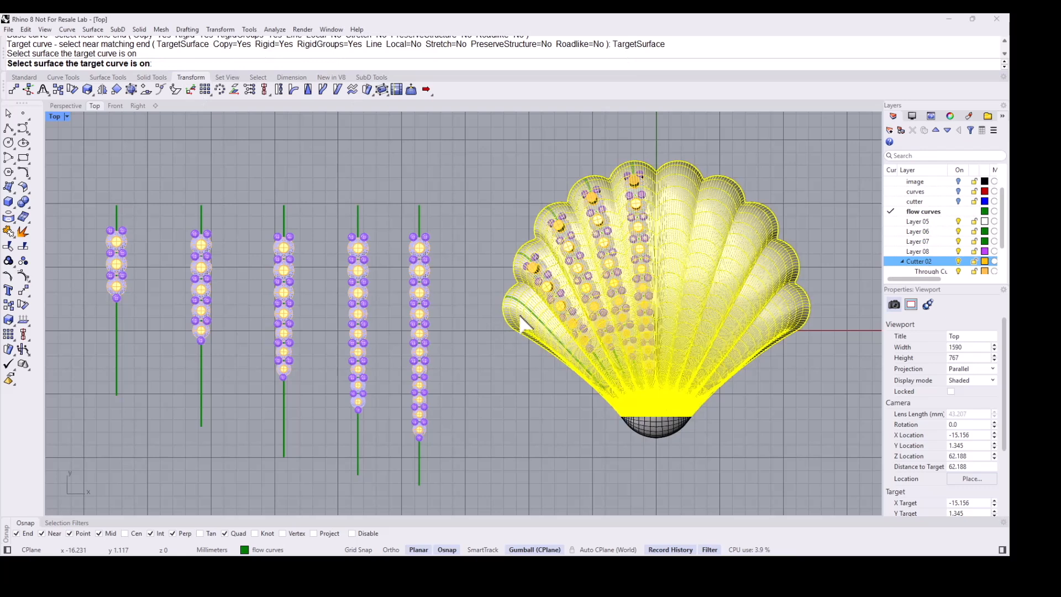
{"action": "left_click", "coordinate": [526, 311]}
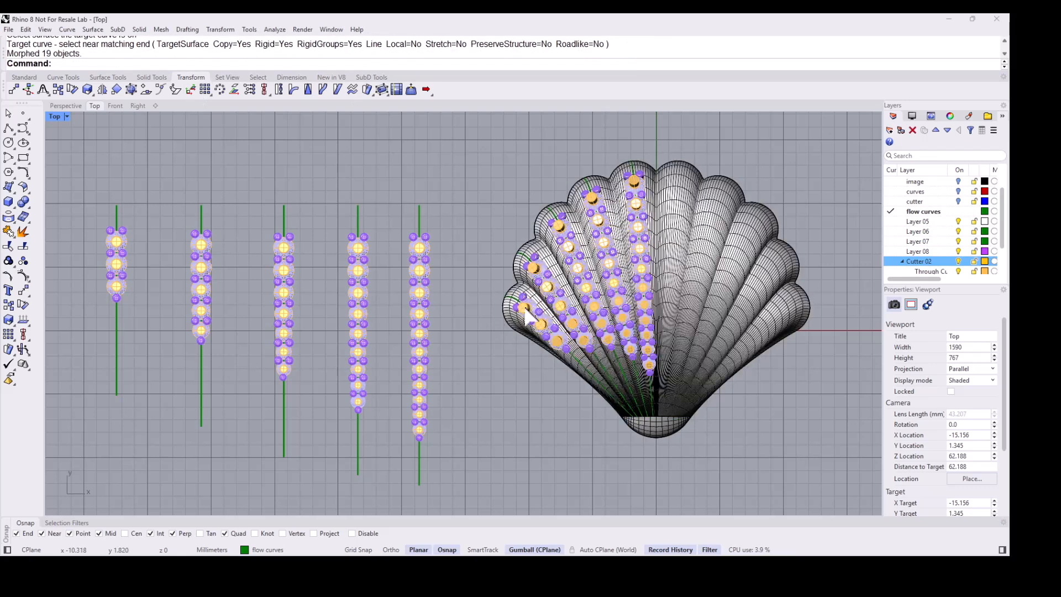
- Hide the original straight lines and their cutter columns
{"action": "right_click_drag", "start_coordinate": [645, 311], "coordinate": [609, 300]}
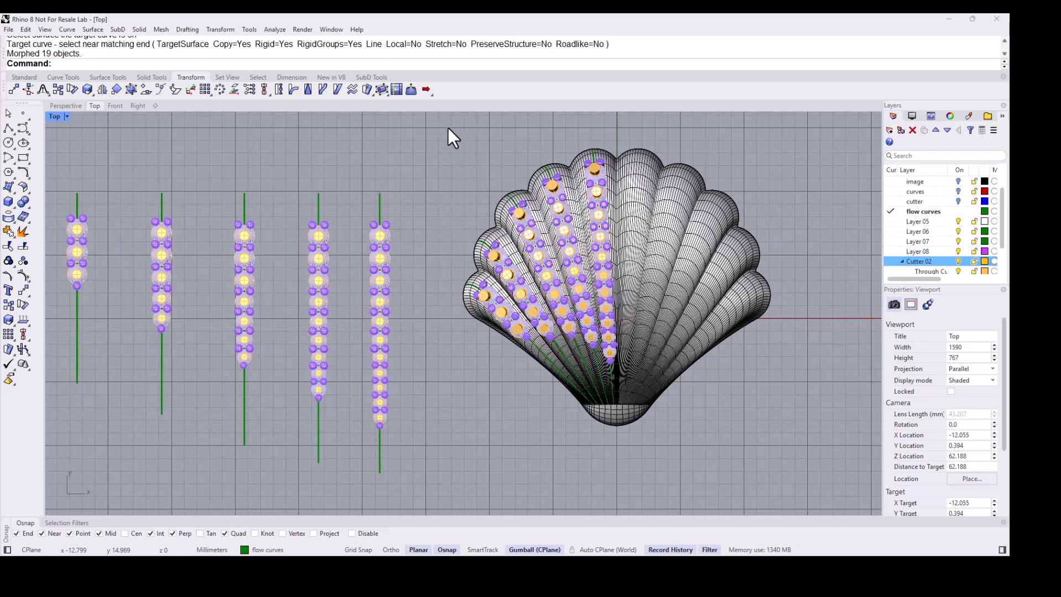
{"action": "scroll", "coordinate": [390, 160], "scroll_direction": "down", "scroll_amount": 2}
{"action": "left_click_drag", "start_coordinate": [150, 150], "coordinate": [426, 404]}
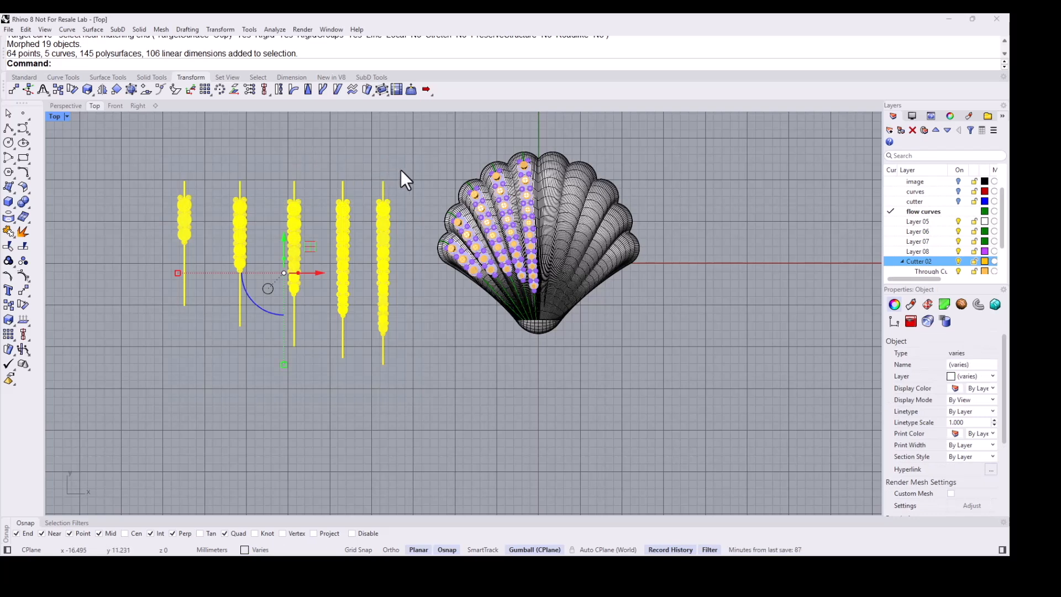
{"action": "type", "text": "H"}
{"action": "key", "text": "Return"}
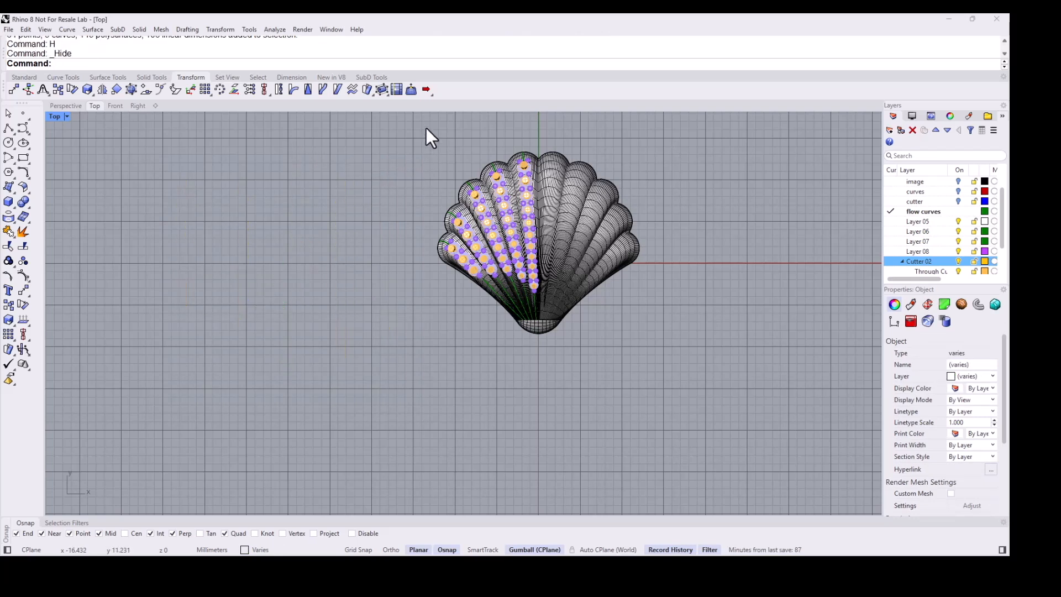
- Mirror the flowed cutters on the shell's left half across the vertical axis as copies onto the right half
{"action": "left_click_drag", "start_coordinate": [427, 128], "coordinate": [545, 318]}
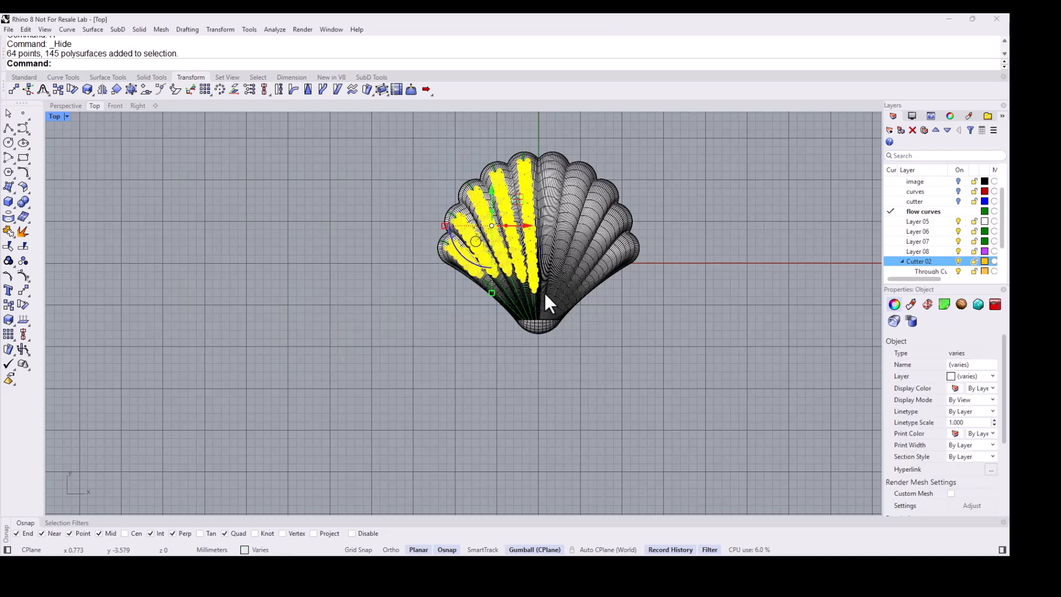
{"action": "type", "text": "MV"}
{"action": "key", "text": "Return"}
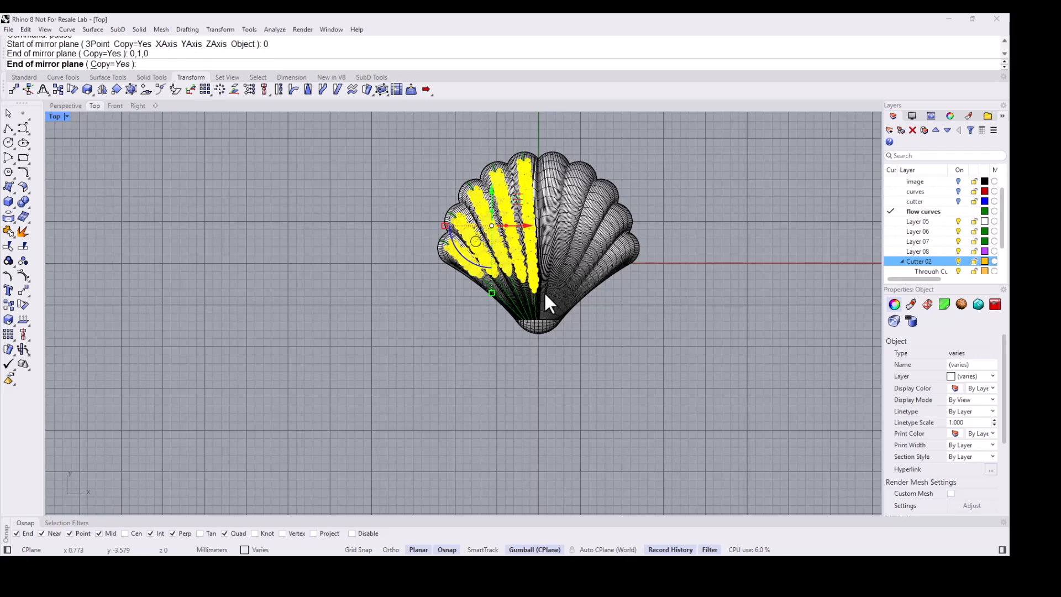
{"action": "left_click", "coordinate": [672, 297]}
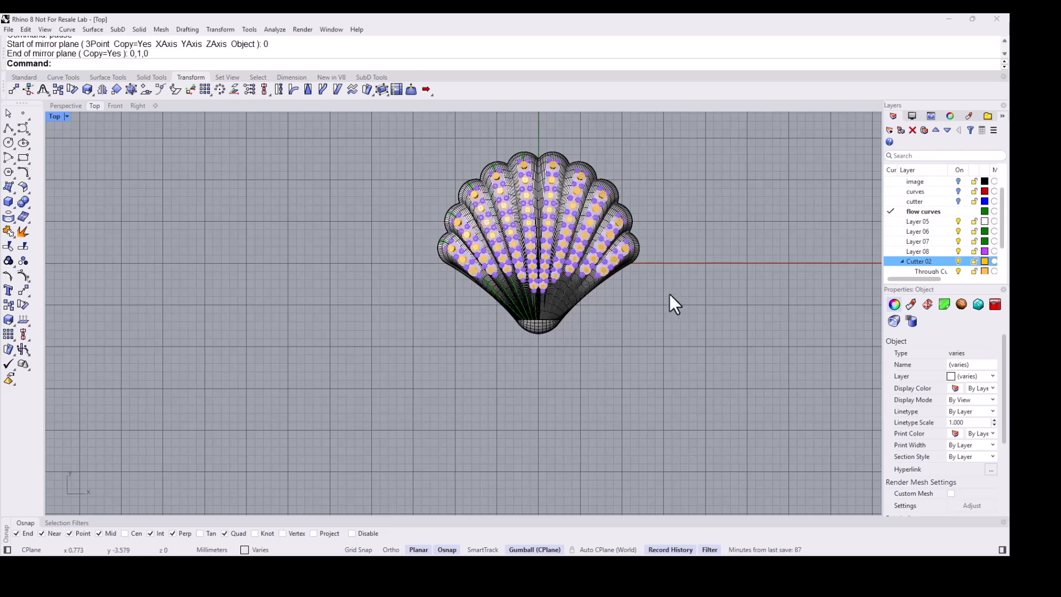
- Hide the prongs layer so only the cutters remain on the shell
{"action": "scroll", "coordinate": [566, 218], "scroll_direction": "up", "scroll_amount": 8}
{"action": "right_click_drag", "start_coordinate": [578, 232], "coordinate": [578, 288]}
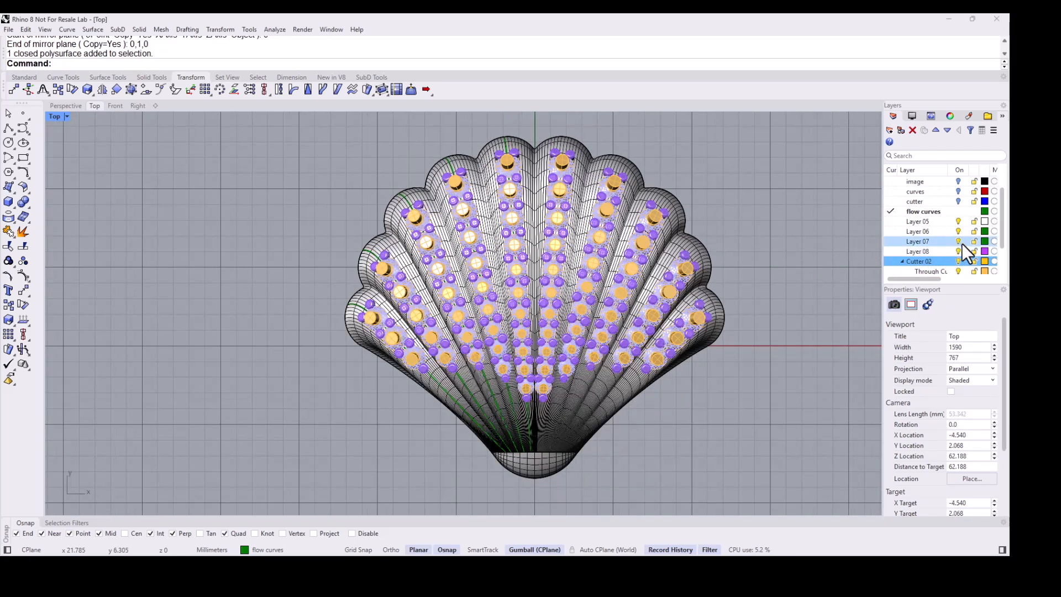
{"action": "scroll", "coordinate": [954, 249], "scroll_direction": "down", "scroll_amount": 1}
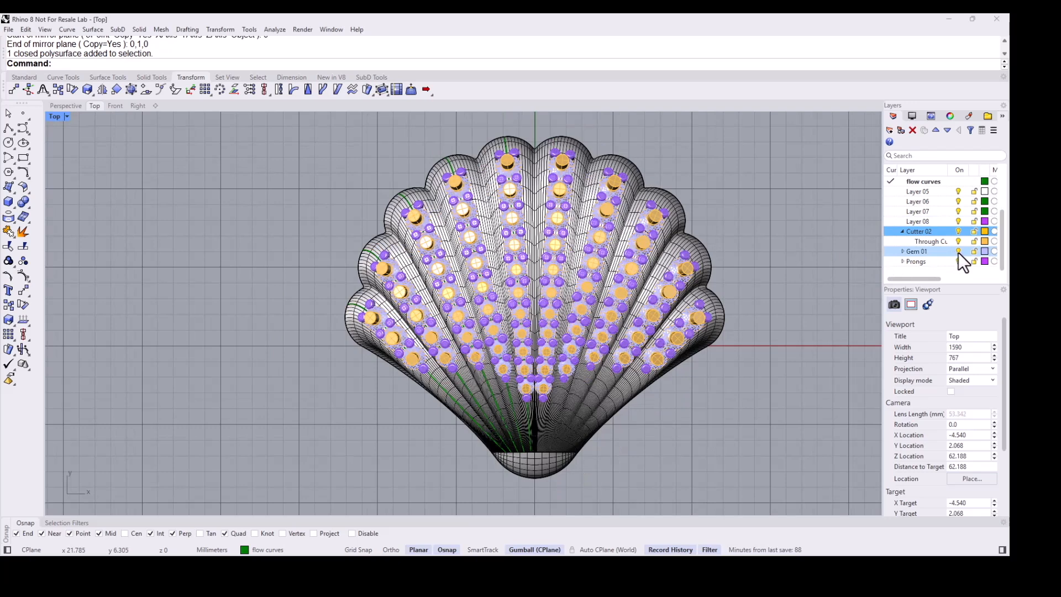
{"action": "left_click", "coordinate": [959, 253]}
{"action": "left_click", "coordinate": [959, 251]}
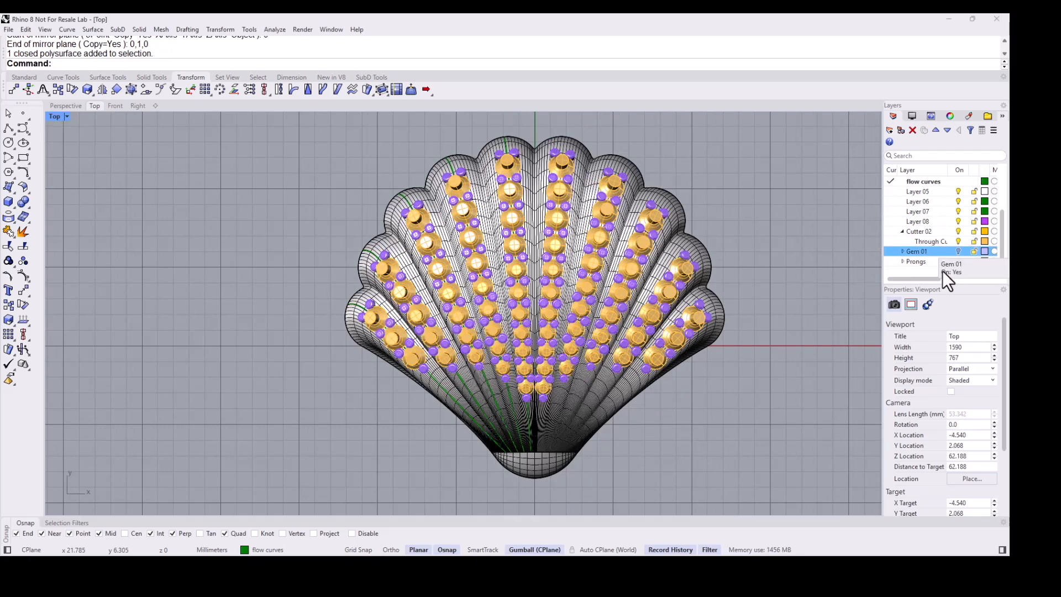
{"action": "left_click", "coordinate": [957, 262]}
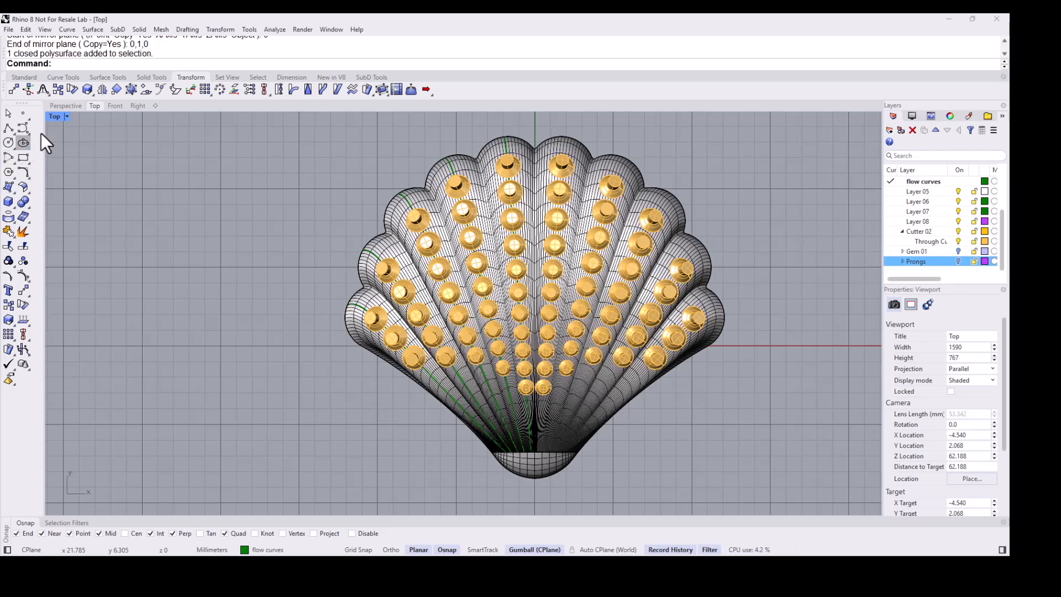
- Boolean Difference the left-half cutters from the shell, keeping the cutters
{"action": "left_click", "coordinate": [158, 78]}
{"action": "left_click", "coordinate": [74, 90]}
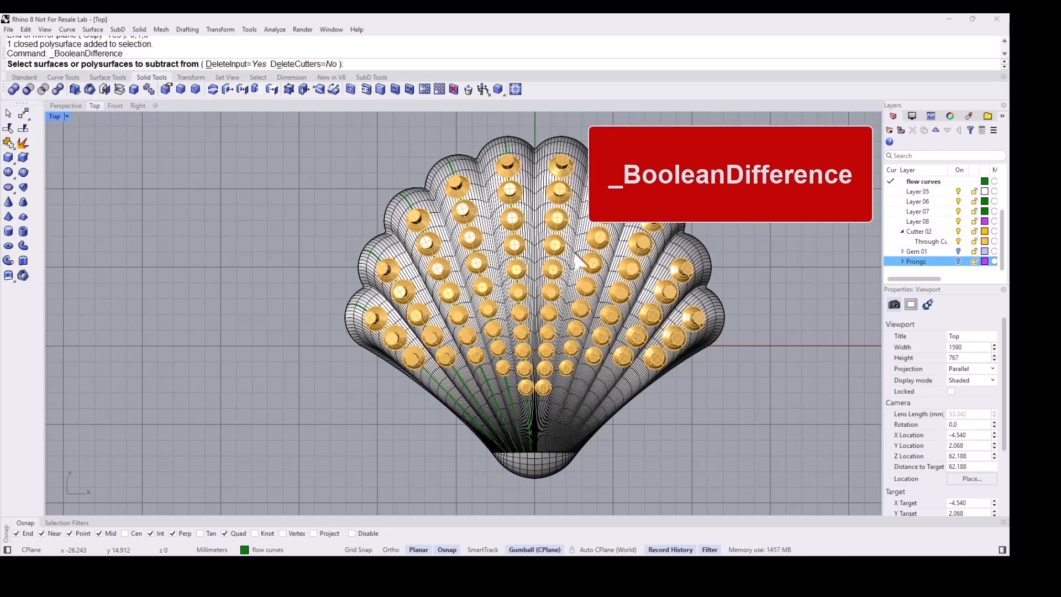
{"action": "left_click", "coordinate": [686, 269]}
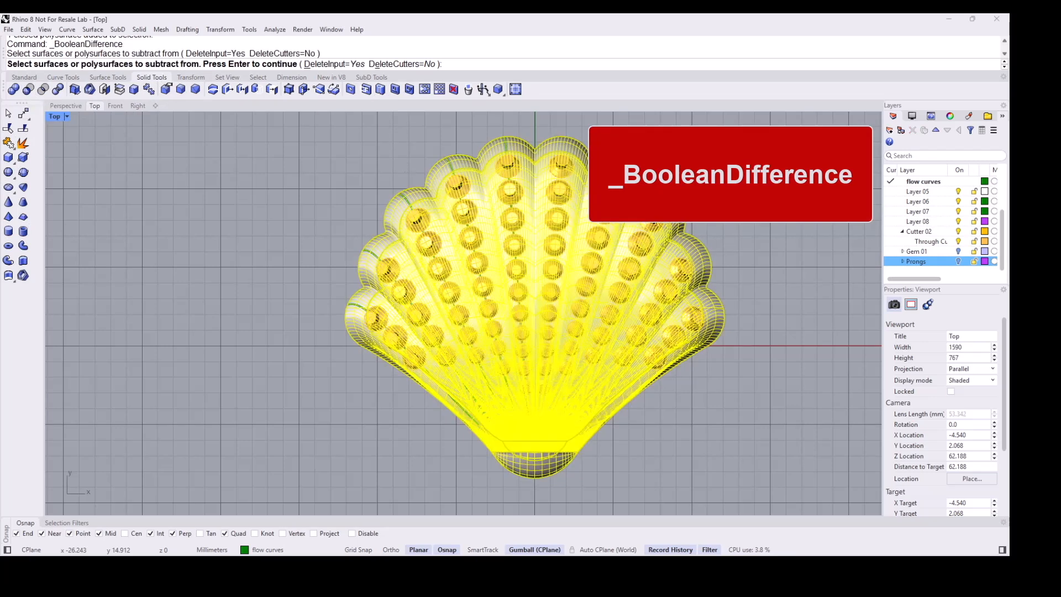
{"action": "key", "text": "Return"}
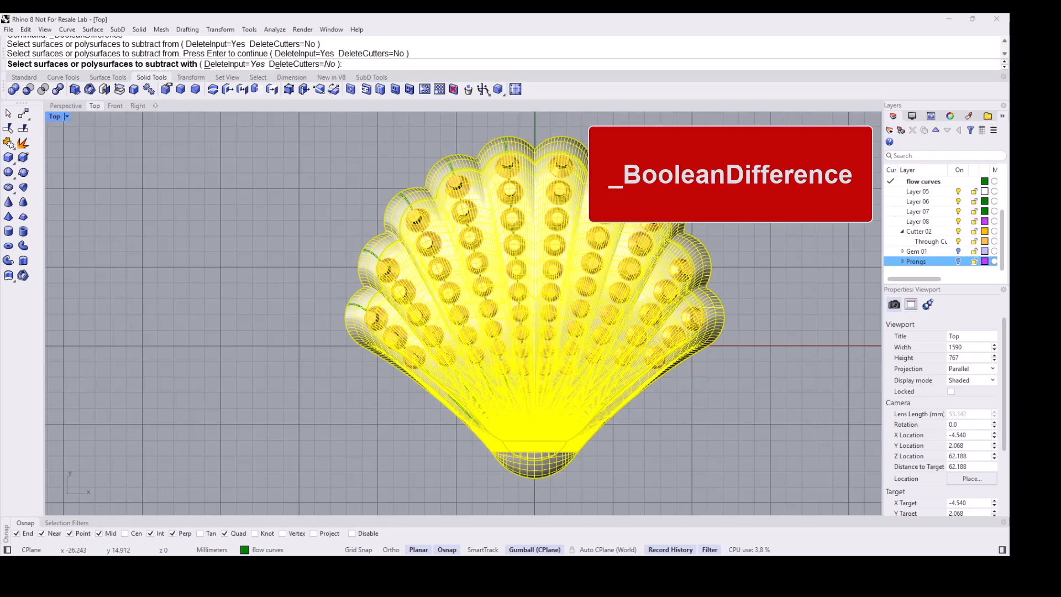
{"action": "left_click_drag", "start_coordinate": [316, 139], "coordinate": [544, 445]}
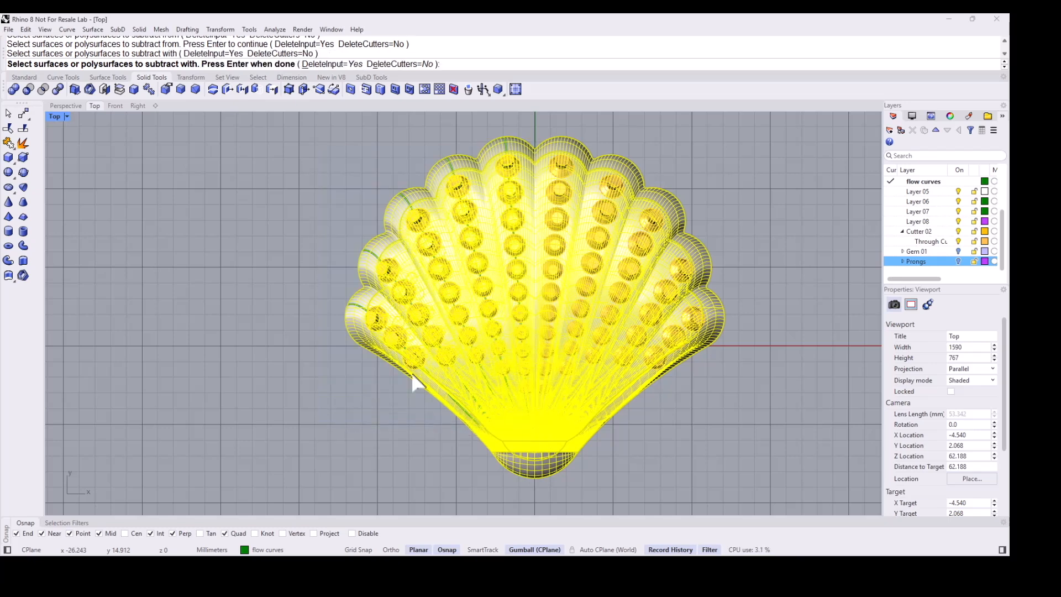
{"action": "key", "text": "Return"}
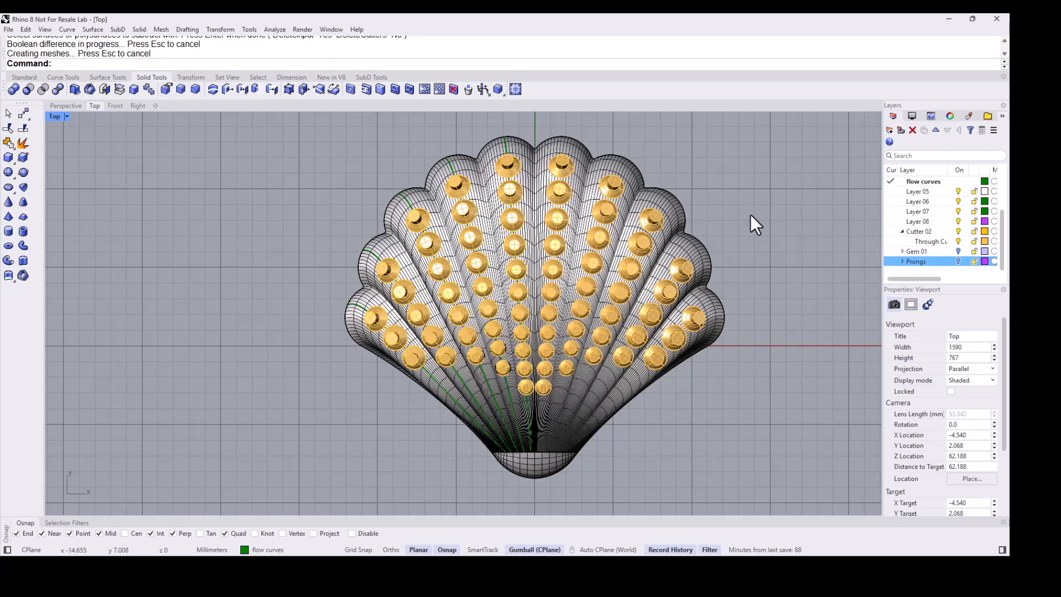
- Boolean Difference the right-half cutters from the shell, then hide the cutter layer
{"action": "left_click", "coordinate": [957, 233]}
{"action": "left_click", "coordinate": [958, 232]}
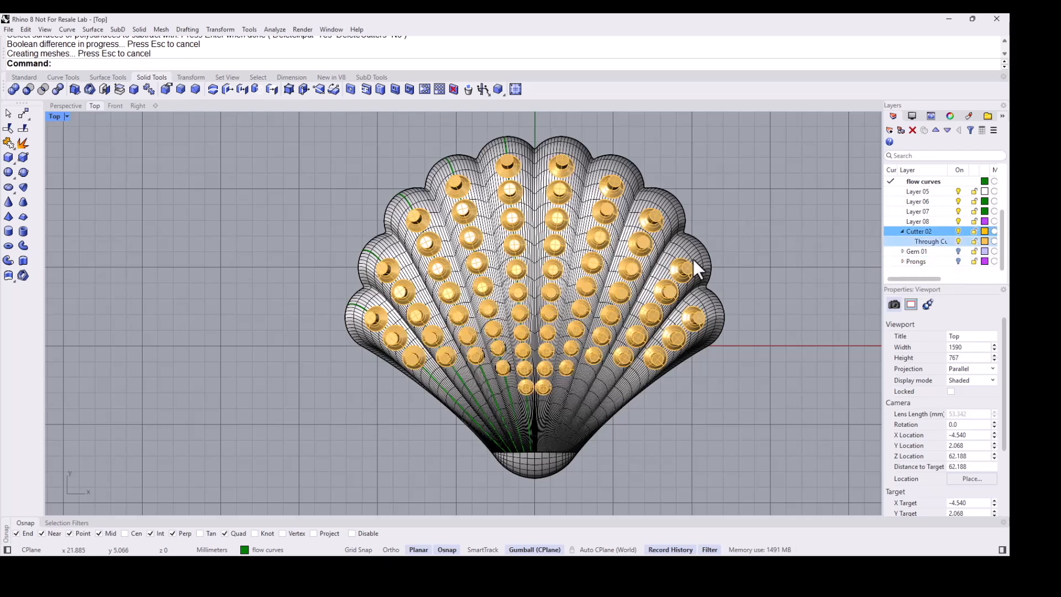
{"action": "left_click", "coordinate": [28, 90]}
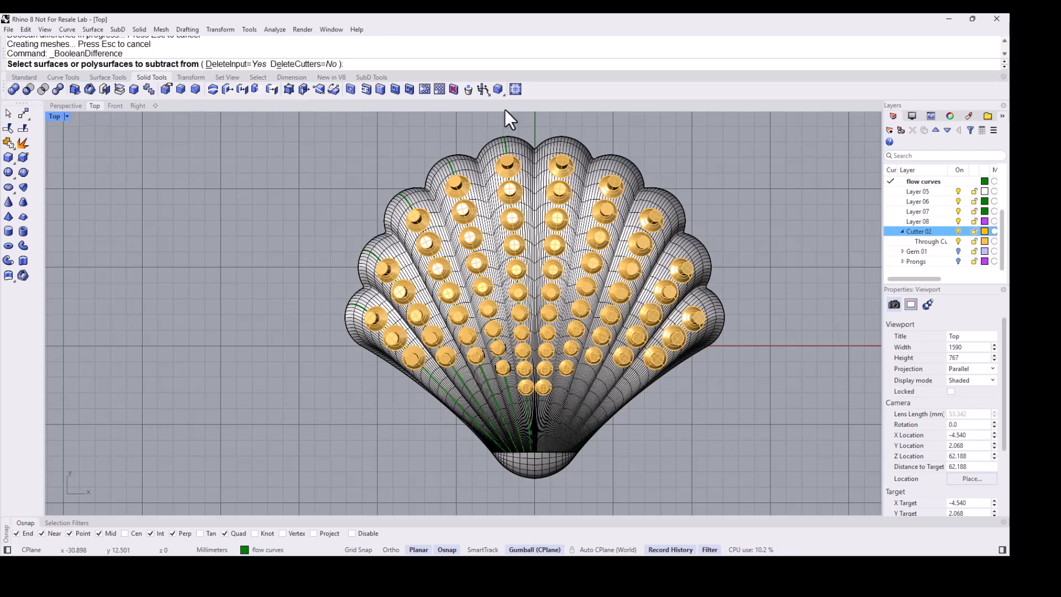
{"action": "left_click", "coordinate": [628, 172]}
{"action": "key", "text": "Return"}
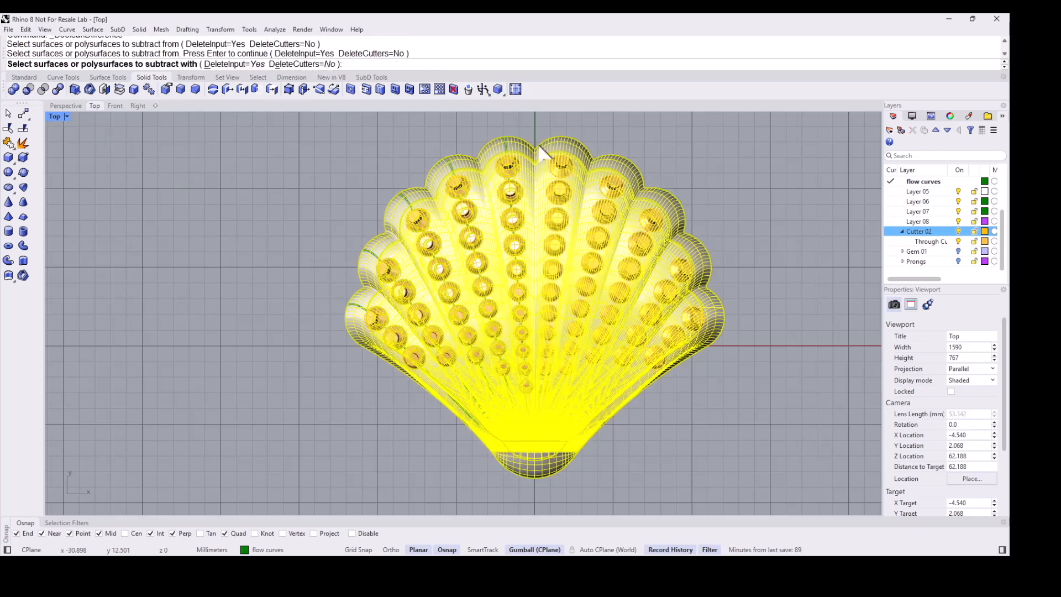
{"action": "left_click_drag", "start_coordinate": [529, 124], "coordinate": [757, 473]}
{"action": "key", "text": "Return"}
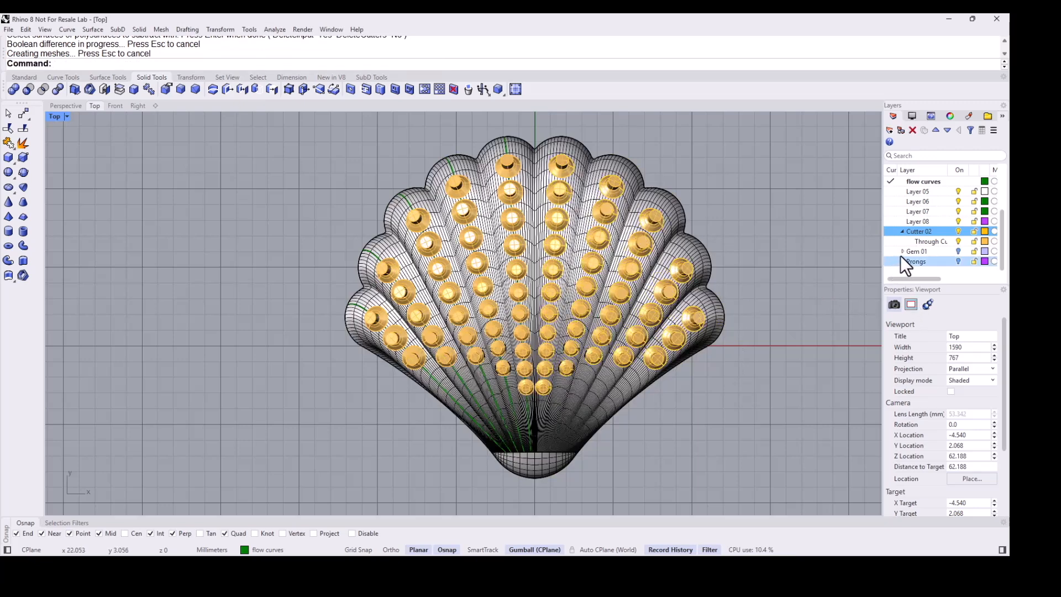
{"action": "left_click", "coordinate": [958, 231]}
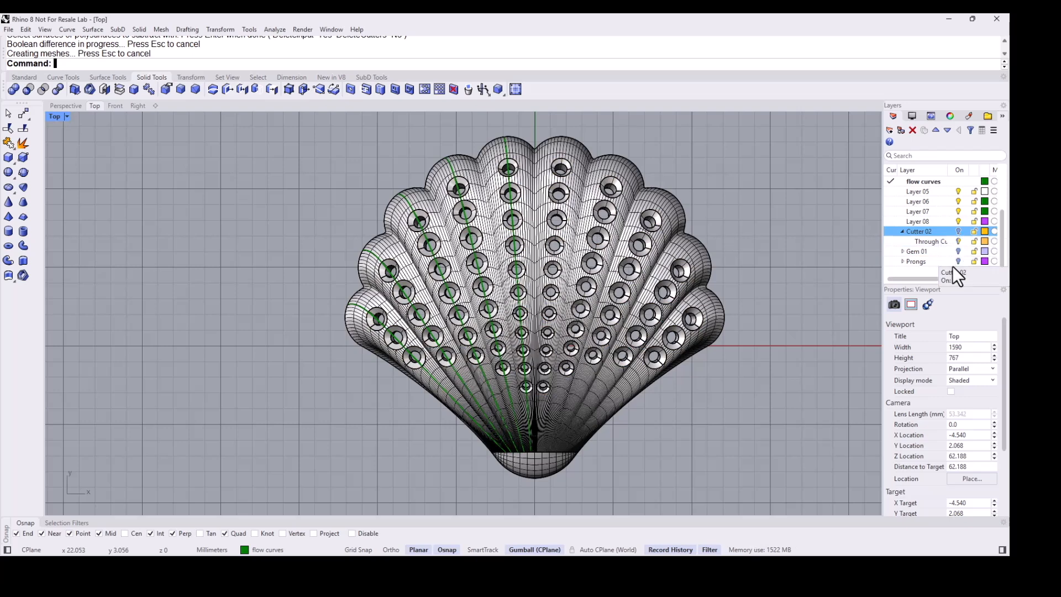
- Show the prongs layer and Boolean Union all the prongs with the shell
{"action": "left_click", "coordinate": [959, 260]}
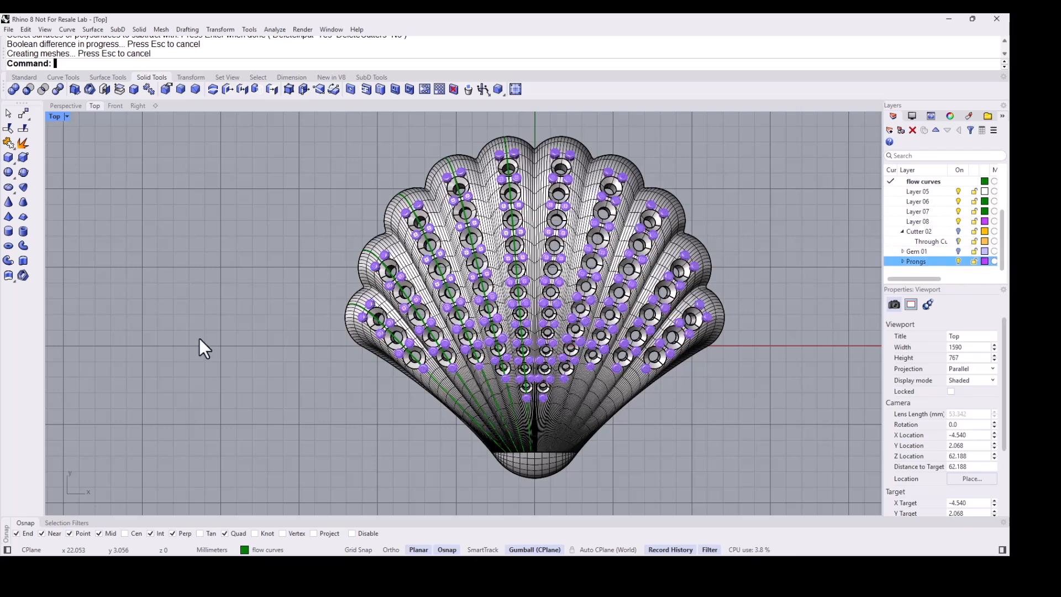
{"action": "left_click", "coordinate": [13, 90]}
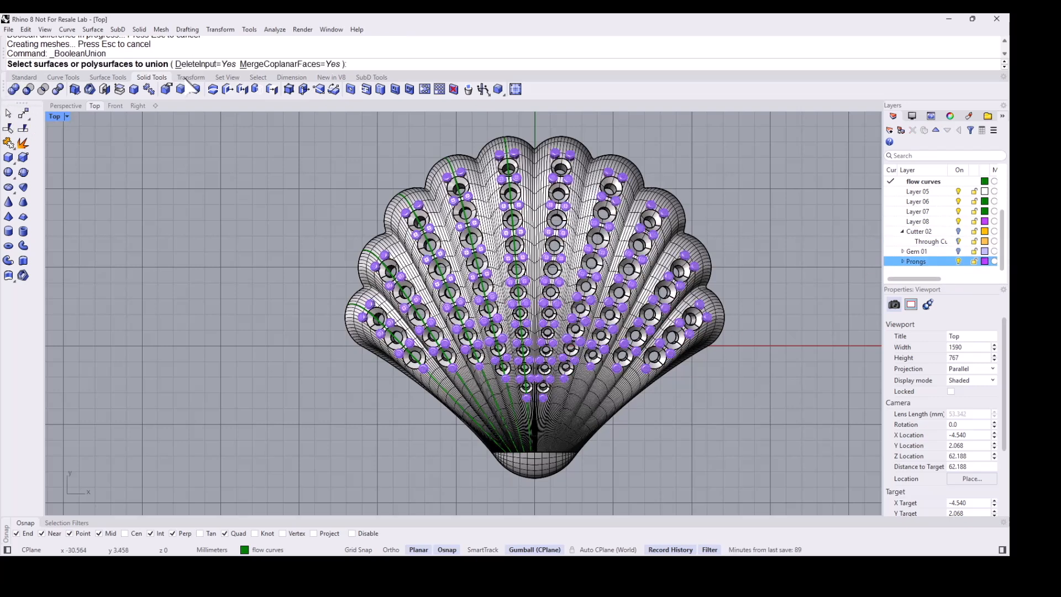
{"action": "left_click", "coordinate": [468, 168]}
{"action": "left_click_drag", "start_coordinate": [273, 125], "coordinate": [817, 437]}
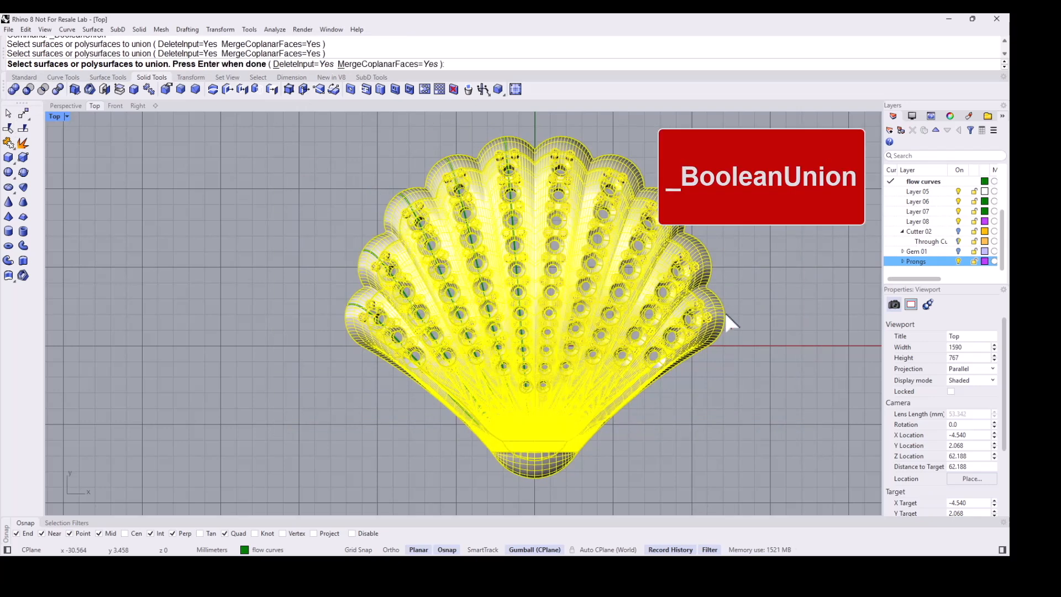
{"action": "key", "text": "Return"}
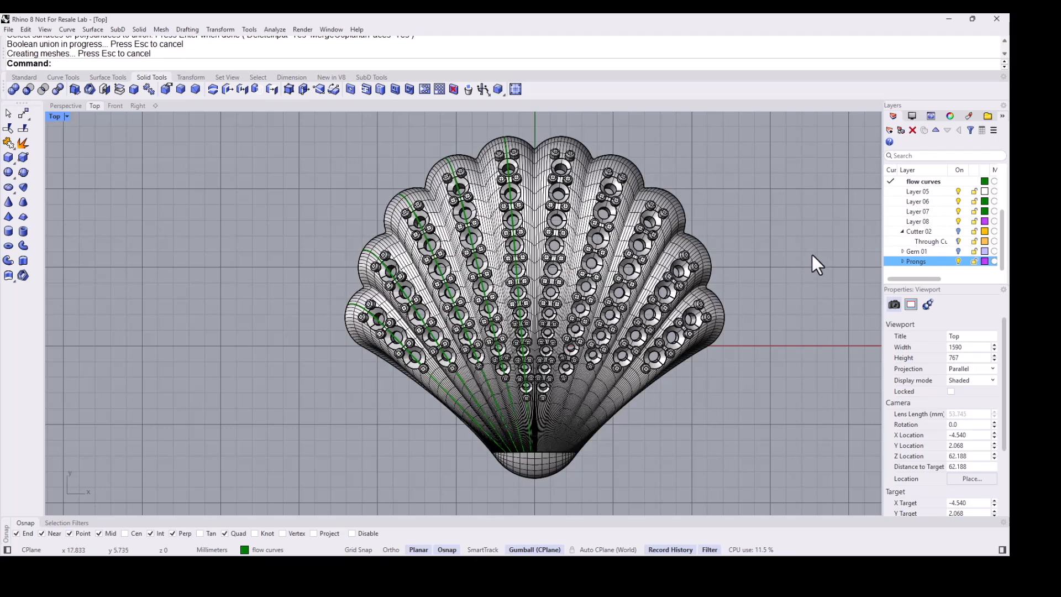
- Show the gem and curves layers and make the curves layer current
{"action": "left_click", "coordinate": [977, 236], "text": "ctrl"}
{"action": "left_click", "coordinate": [977, 236], "text": "ctrl"}
{"action": "left_click", "coordinate": [961, 252], "text": "ctrl"}
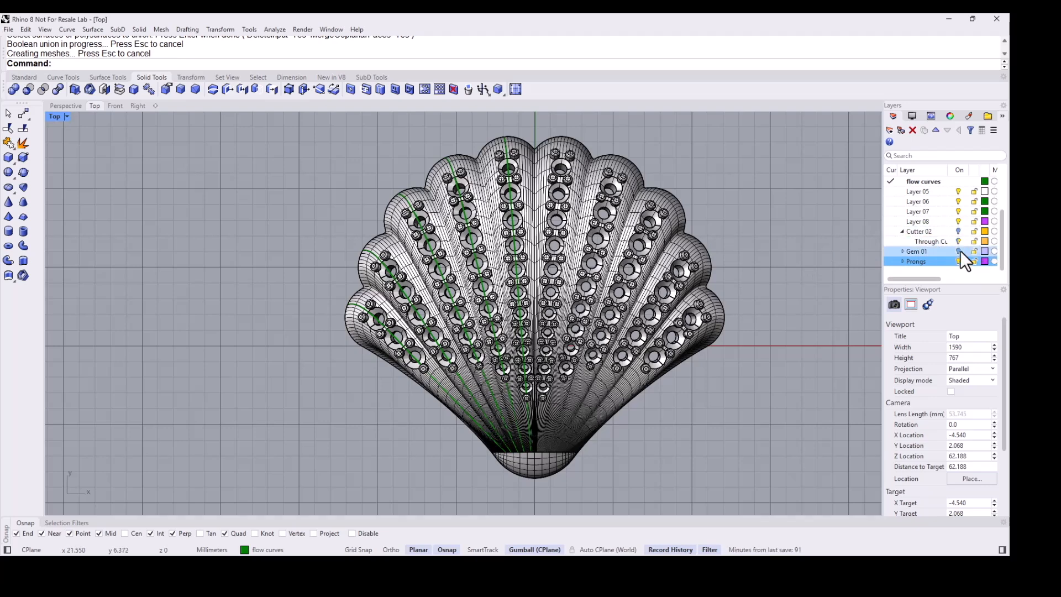
{"action": "left_click", "coordinate": [960, 251]}
{"action": "scroll", "coordinate": [569, 273], "scroll_direction": "down", "scroll_amount": 2}
{"action": "scroll", "coordinate": [719, 243], "scroll_direction": "up", "scroll_amount": 1}
{"action": "scroll", "coordinate": [889, 208], "scroll_direction": "up", "scroll_amount": 2}
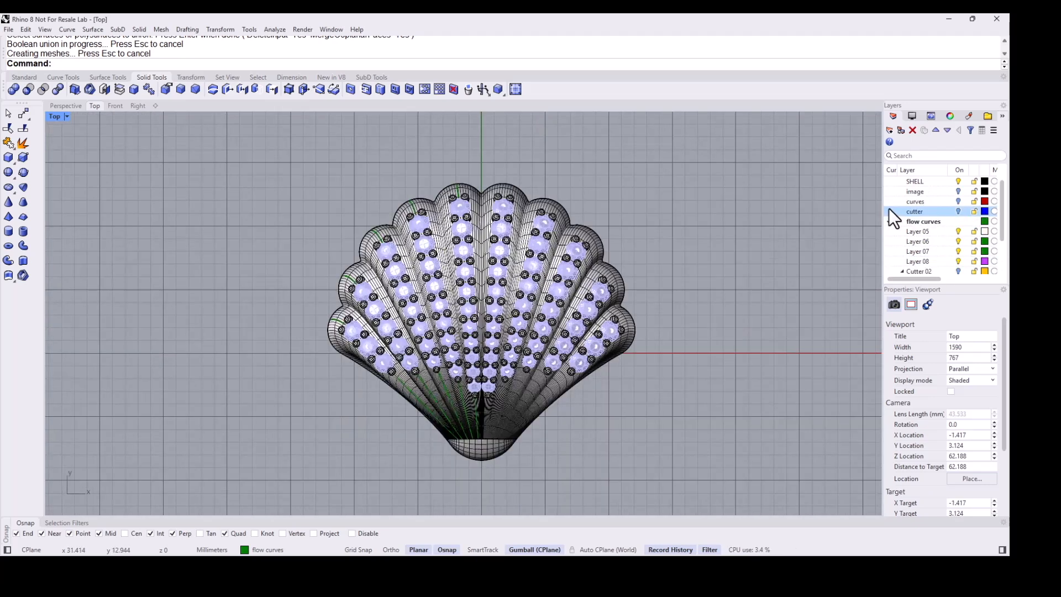
{"action": "left_click", "coordinate": [918, 201]}
{"action": "left_click", "coordinate": [960, 201]}
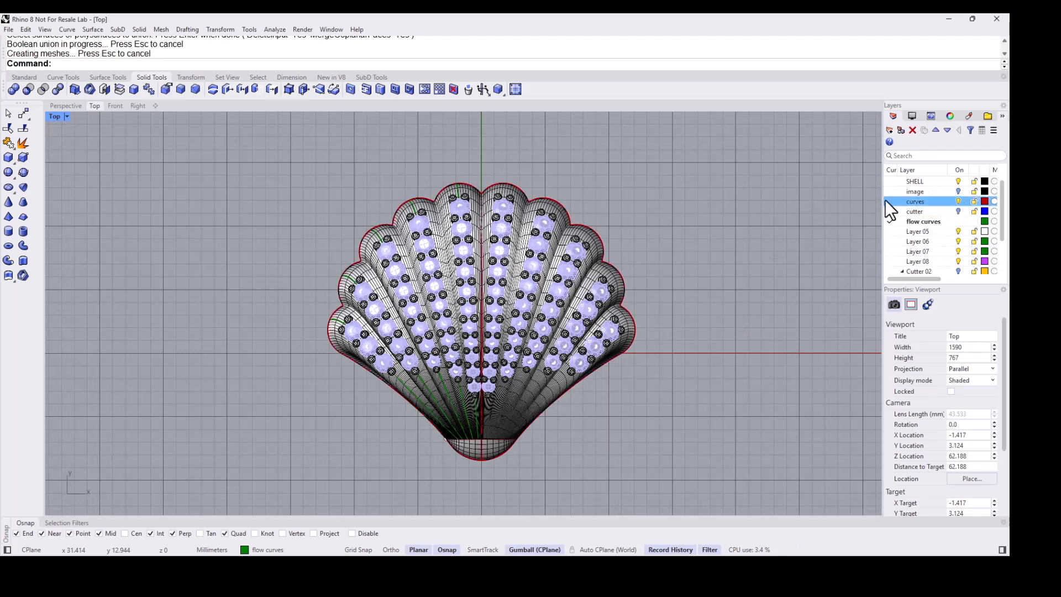
{"action": "left_click", "coordinate": [885, 201]}
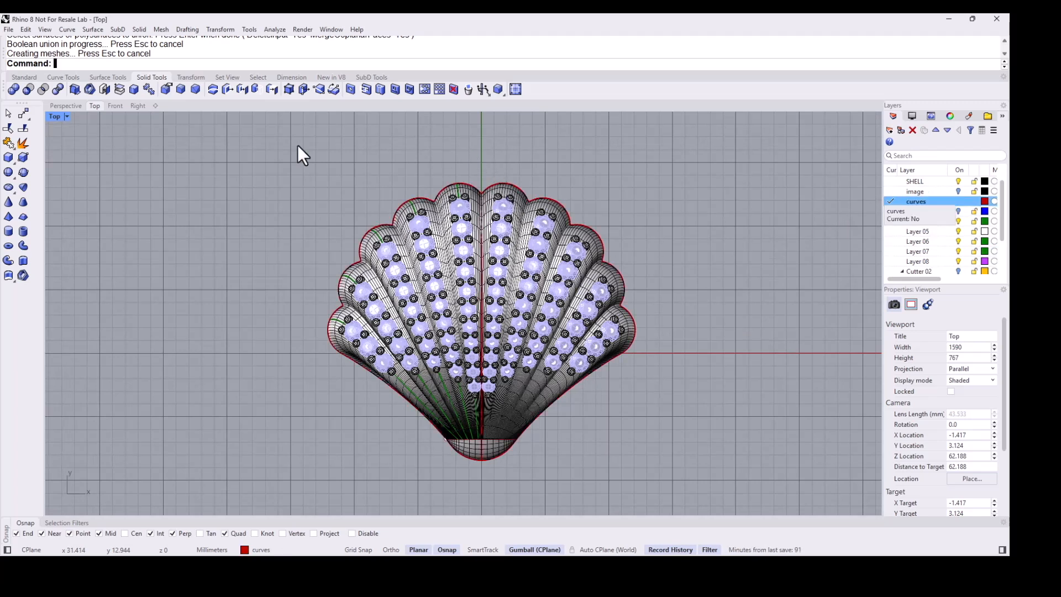
- Draw a vertical circle of 3 mm diameter starting from the shell's top centre tip
{"action": "left_click", "coordinate": [24, 77]}
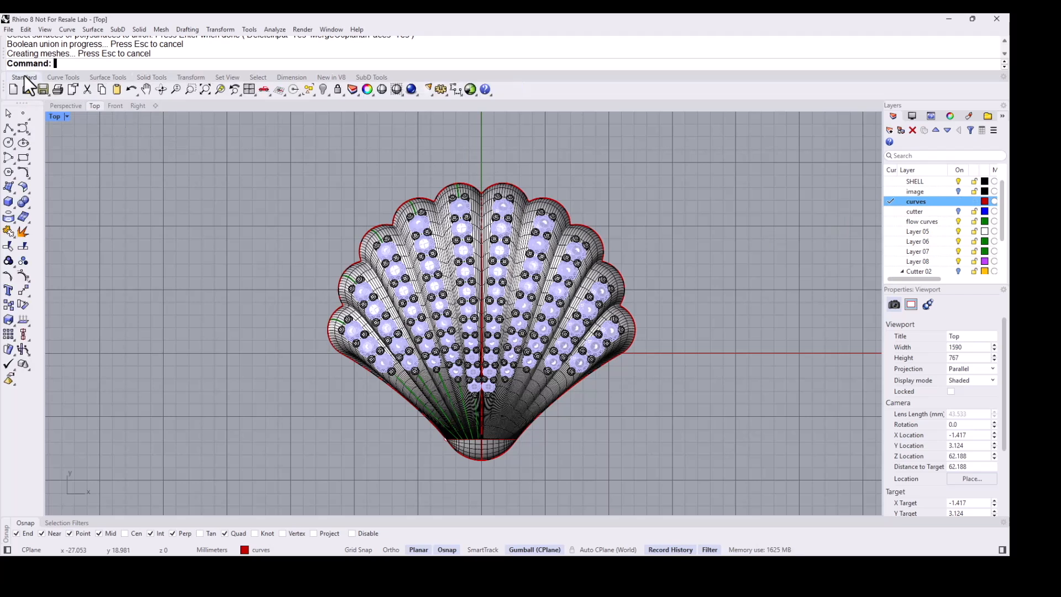
{"action": "left_click", "coordinate": [8, 145]}
{"action": "left_click", "coordinate": [35, 144]}
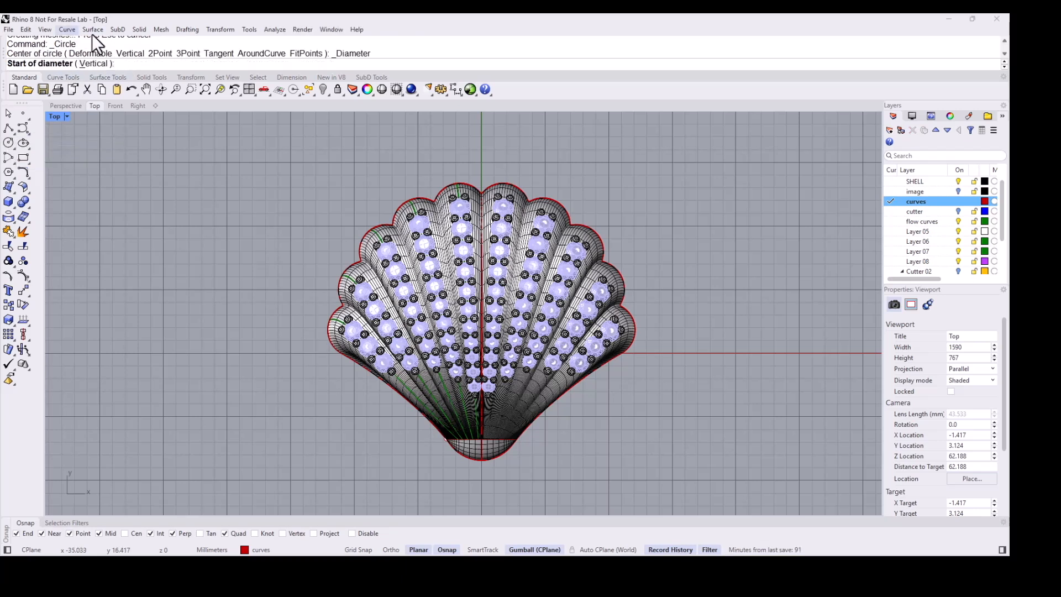
{"action": "left_click", "coordinate": [92, 63]}
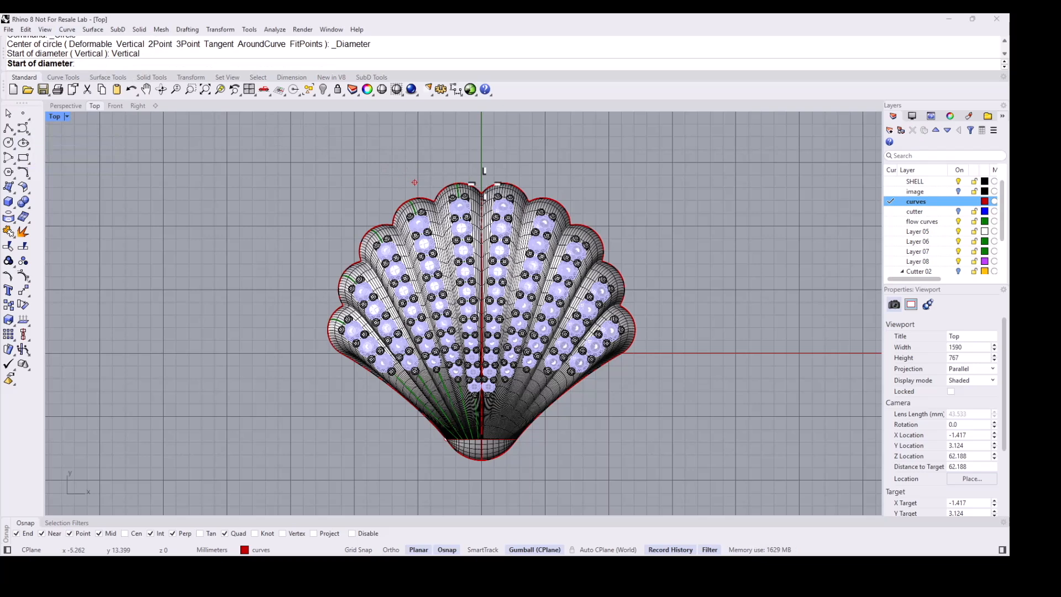
{"action": "scroll", "coordinate": [496, 172], "scroll_direction": "up", "scroll_amount": 2}
{"action": "scroll", "coordinate": [486, 177], "scroll_direction": "up", "scroll_amount": 2}
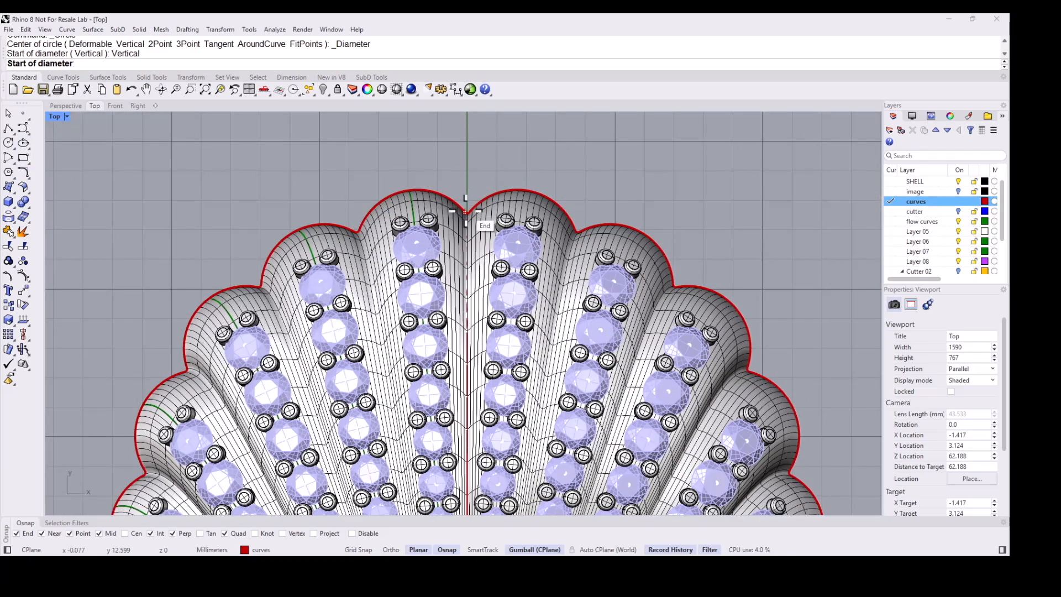
{"action": "scroll", "coordinate": [465, 221], "scroll_direction": "up", "scroll_amount": 2}
{"action": "left_click", "coordinate": [463, 237]}
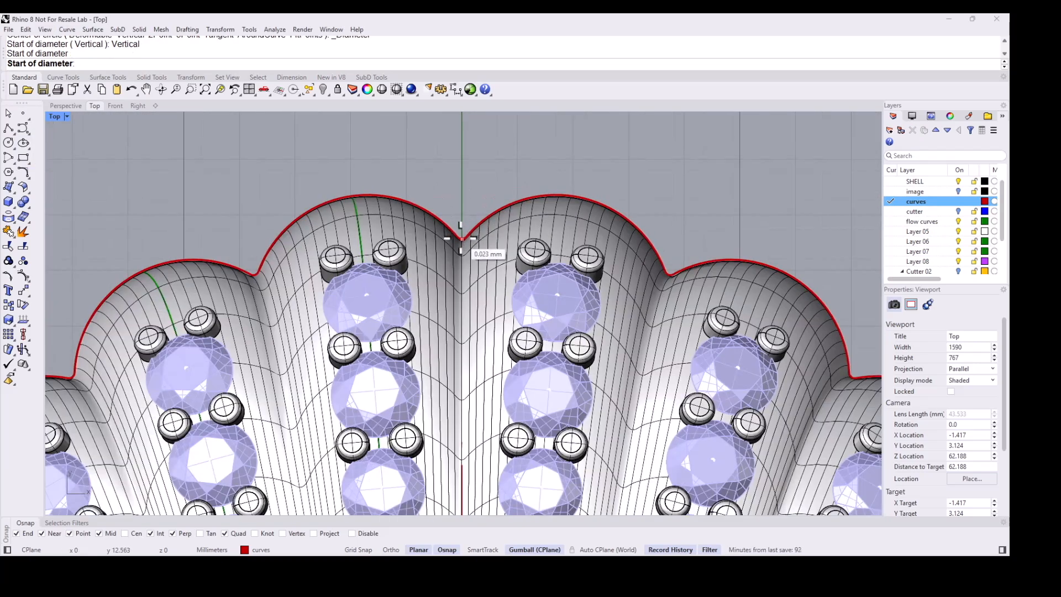
{"action": "scroll", "coordinate": [466, 180], "scroll_direction": "down", "scroll_amount": 2}
{"action": "scroll", "coordinate": [467, 179], "scroll_direction": "down", "scroll_amount": 3}
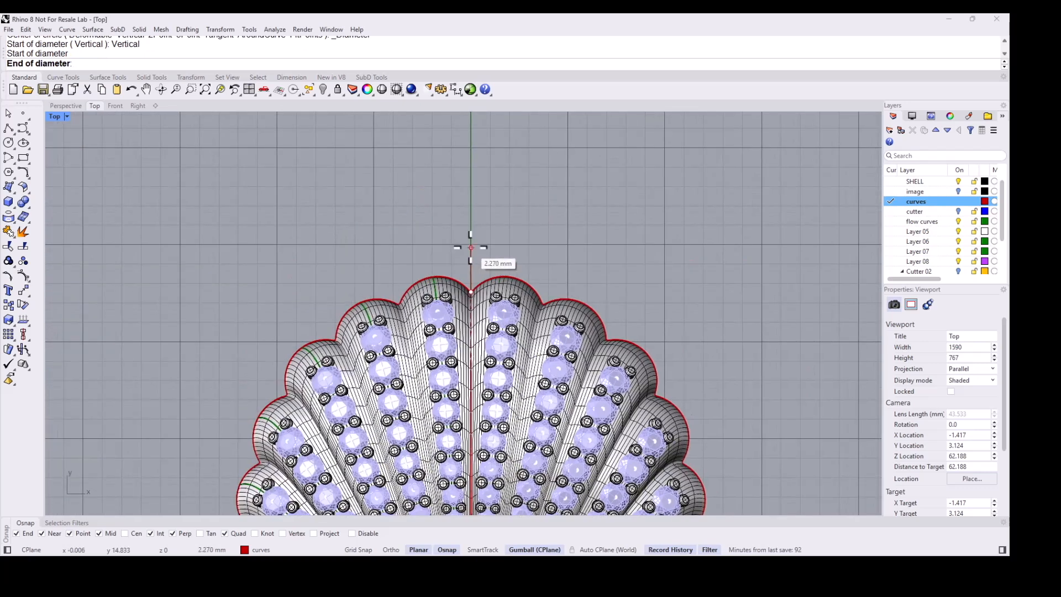
{"action": "type", "text": "3"}
{"action": "key", "text": "Return"}
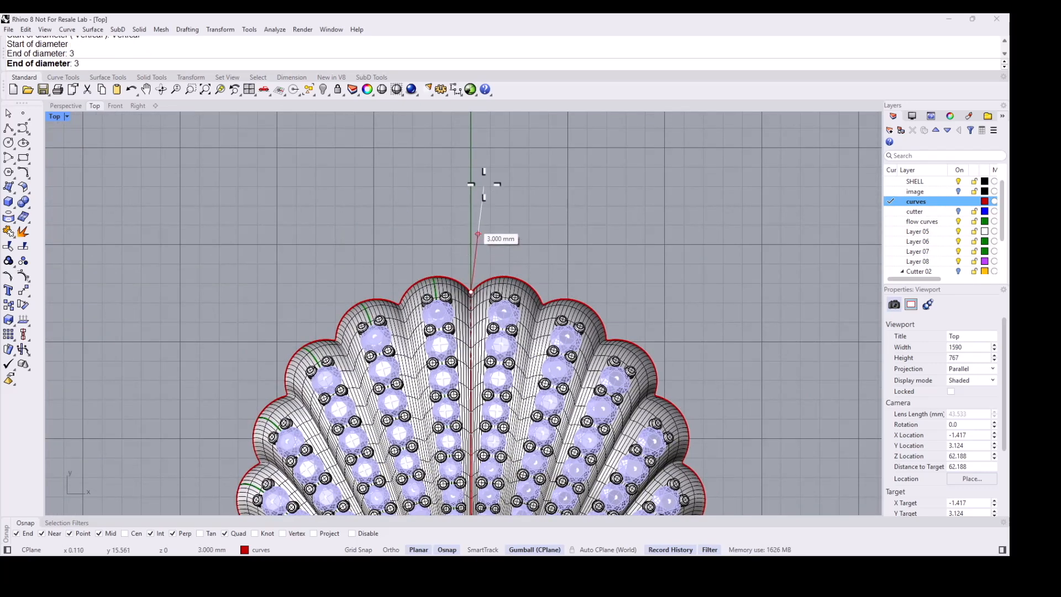
{"action": "left_click", "coordinate": [473, 172]}
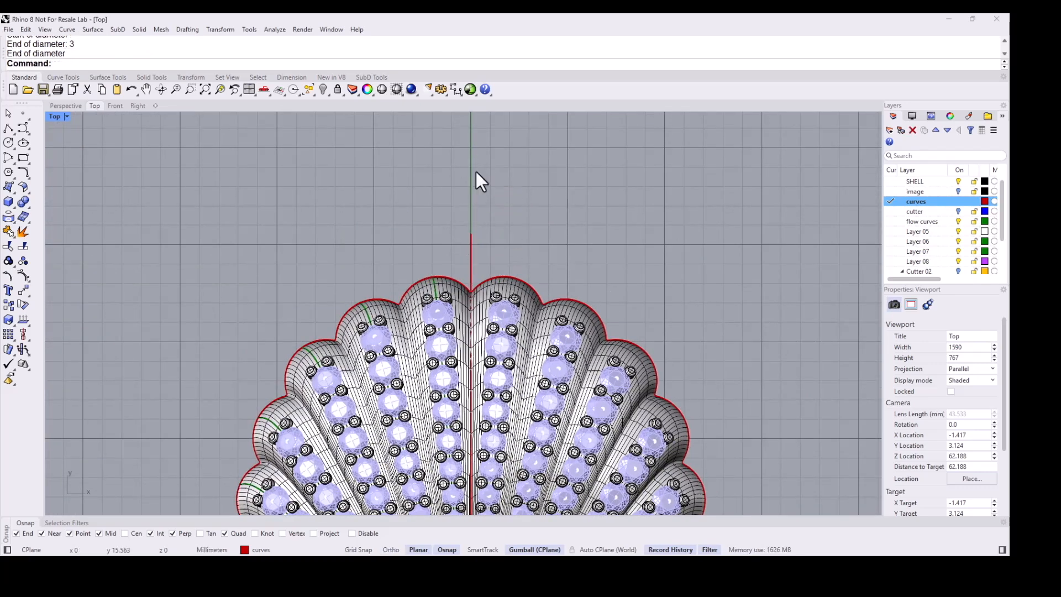
- Make the SHELL layer current
{"action": "left_click", "coordinate": [71, 107]}
{"action": "right_click_drag", "start_coordinate": [387, 390], "coordinate": [559, 334]}
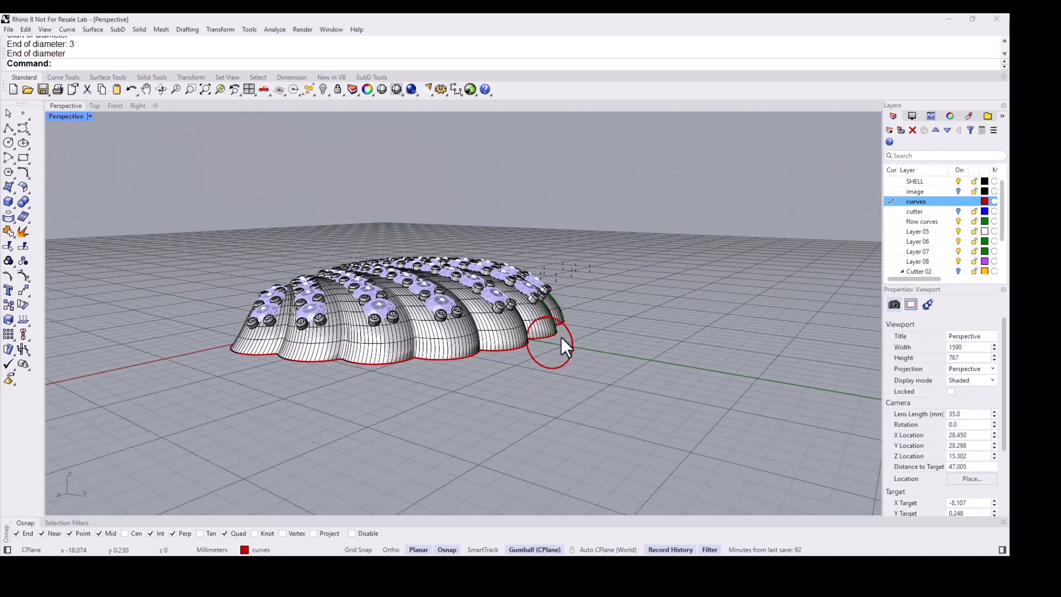
{"action": "left_click", "coordinate": [889, 181]}
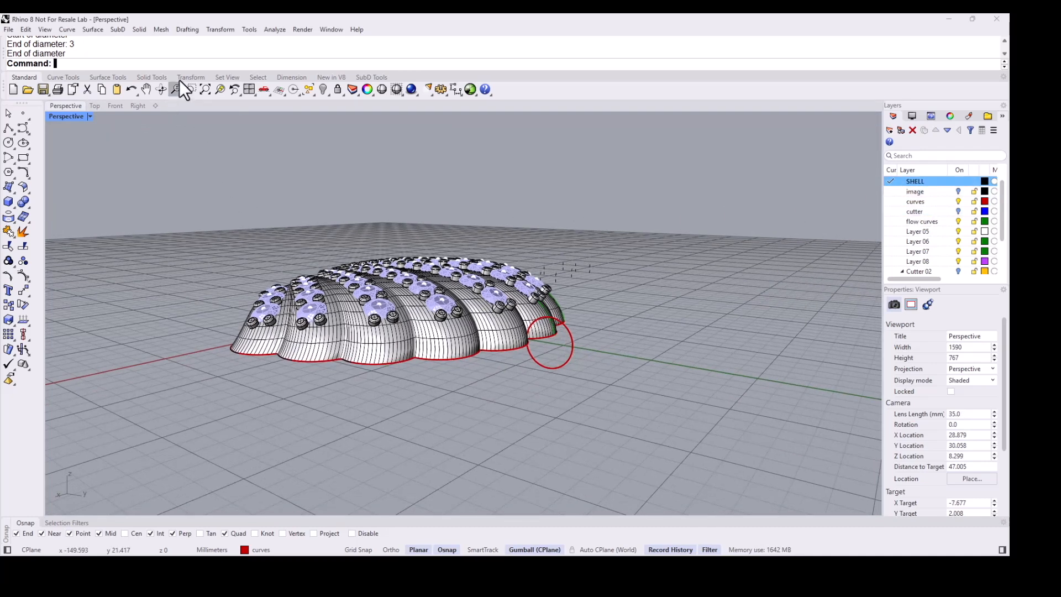
- Pipe the circle with a 1 mm diameter to form a closed bail ring
{"action": "left_click", "coordinate": [161, 76]}
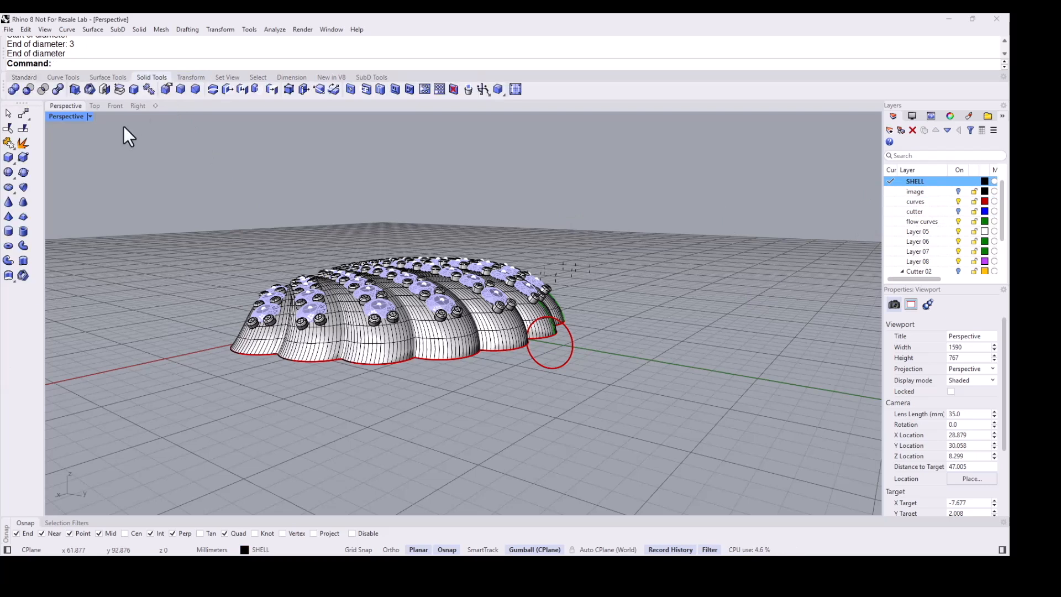
{"action": "left_click", "coordinate": [22, 244]}
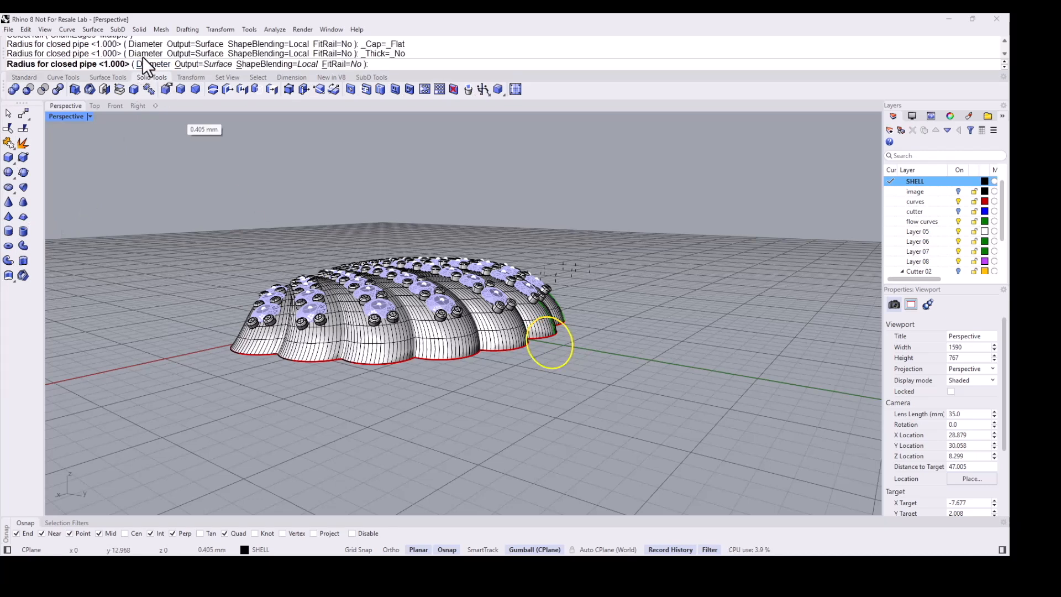
{"action": "left_click", "coordinate": [153, 65]}
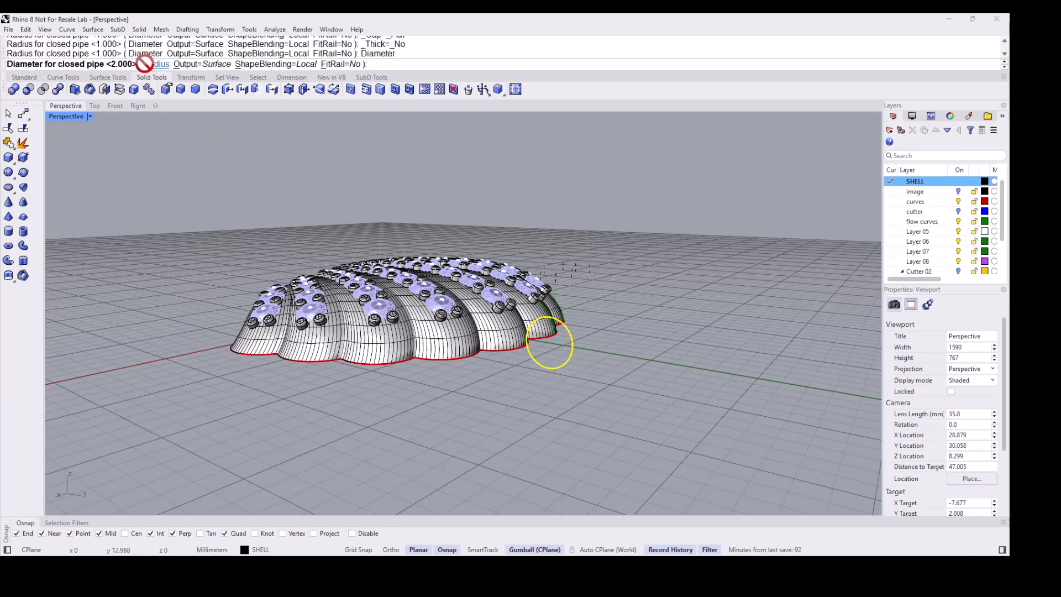
{"action": "key", "text": "Return"}
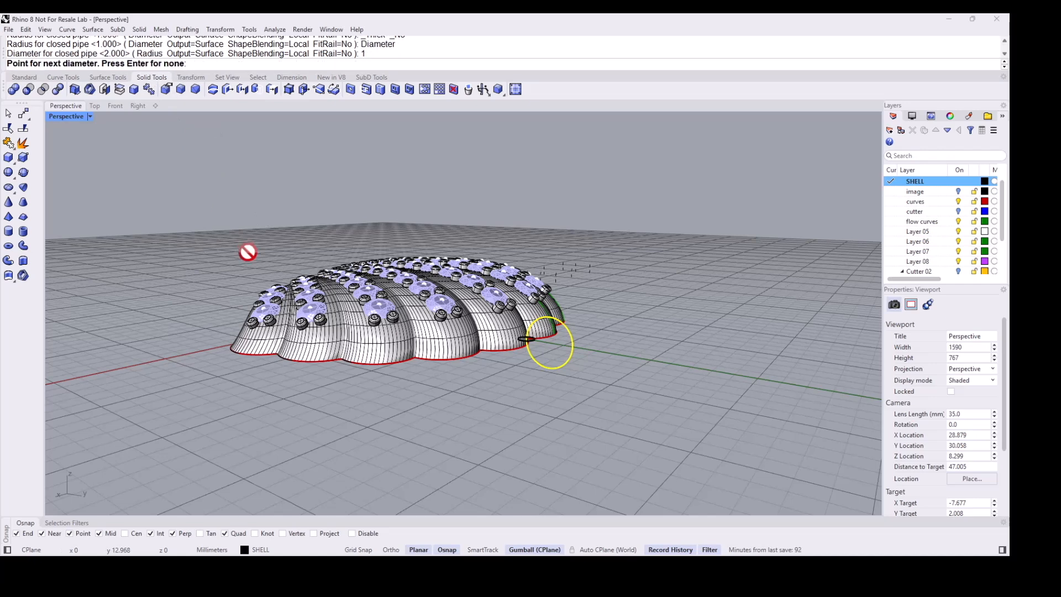
{"action": "key", "text": "Return"}
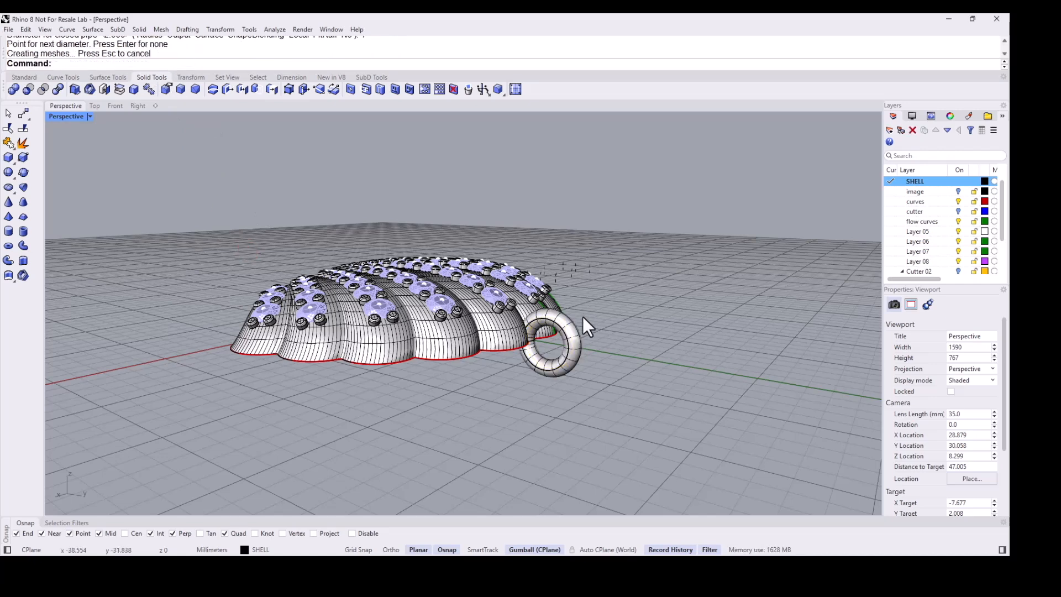
- Nudge the bail ring down about 0.3 mm so it overlaps the shell's top tip
{"action": "right_click_drag", "start_coordinate": [571, 347], "coordinate": [567, 354]}
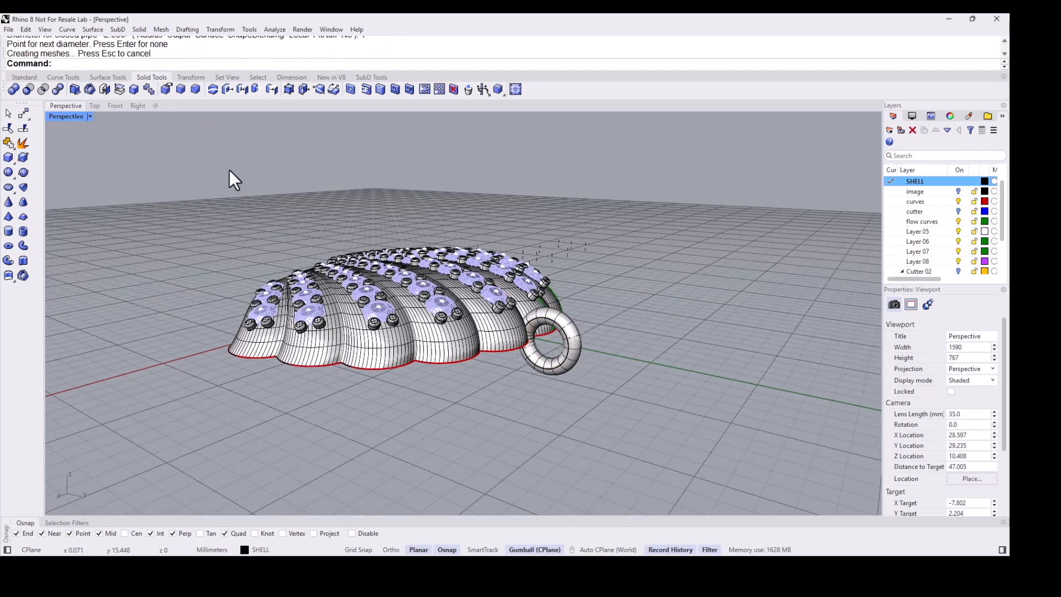
{"action": "left_click", "coordinate": [95, 106]}
{"action": "left_click", "coordinate": [434, 239]}
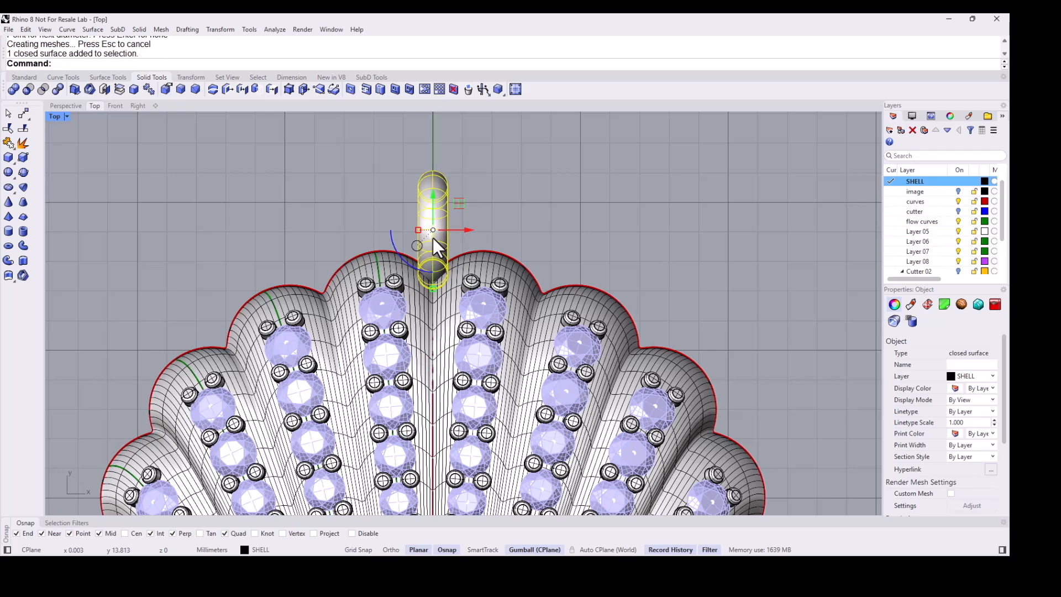
{"action": "key", "text": "alt+Down"}
{"action": "key", "text": "alt+Down"}
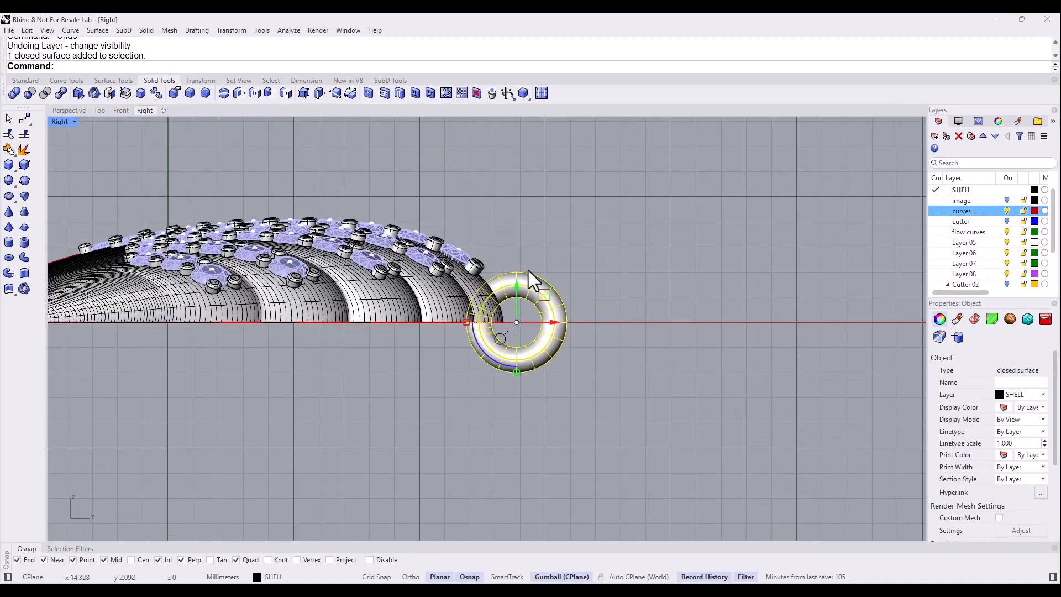
{"action": "key", "text": "alt+Down"}
{"action": "key", "text": "alt+Down"}
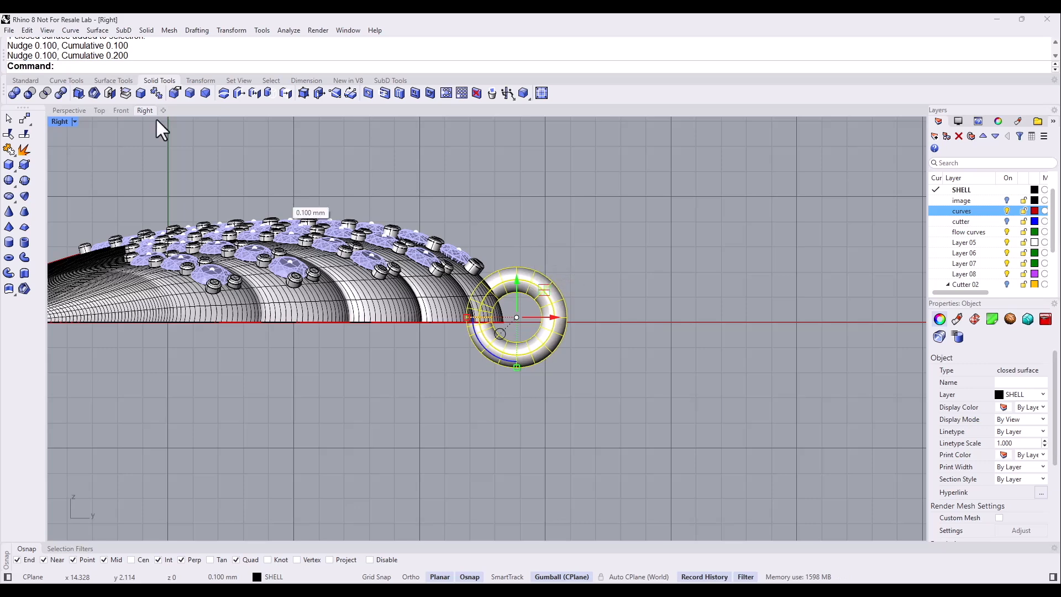
{"action": "key", "text": "alt+Up"}
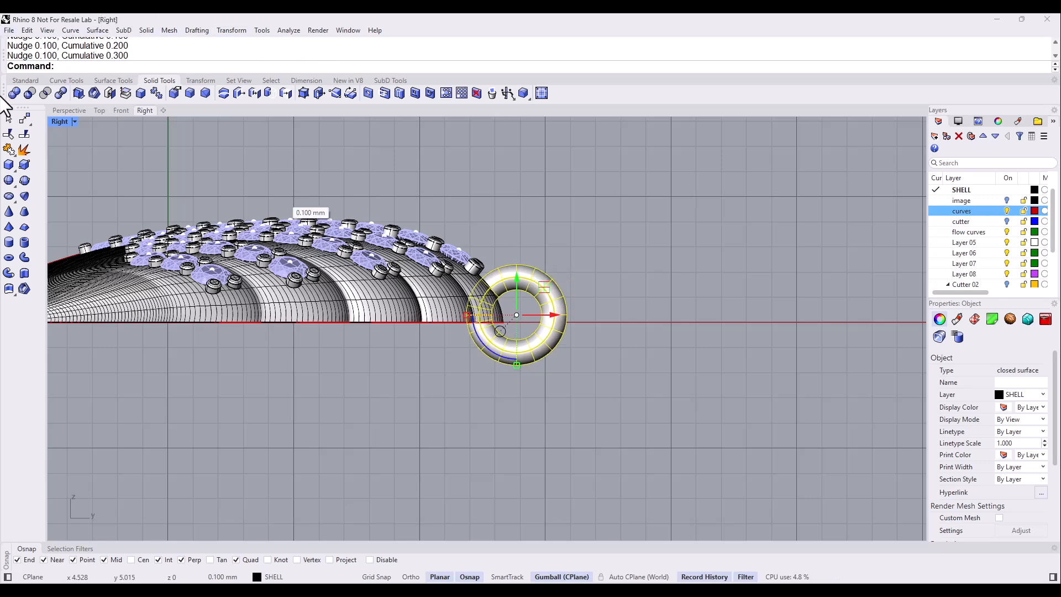
{"action": "left_click", "coordinate": [69, 111]}
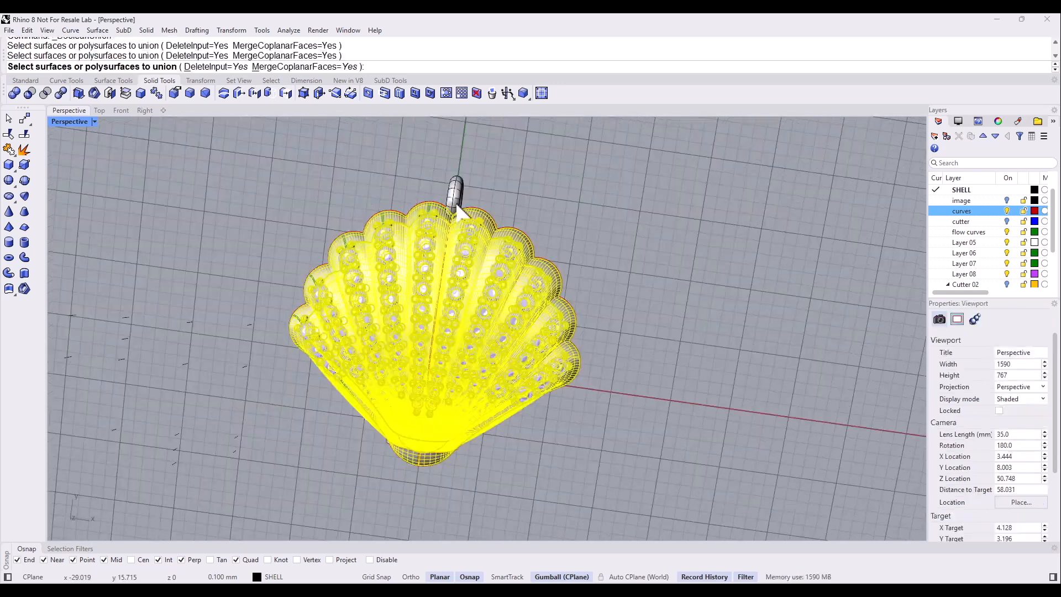
{"action": "left_click", "coordinate": [458, 205]}
{"action": "key", "text": "Return"}
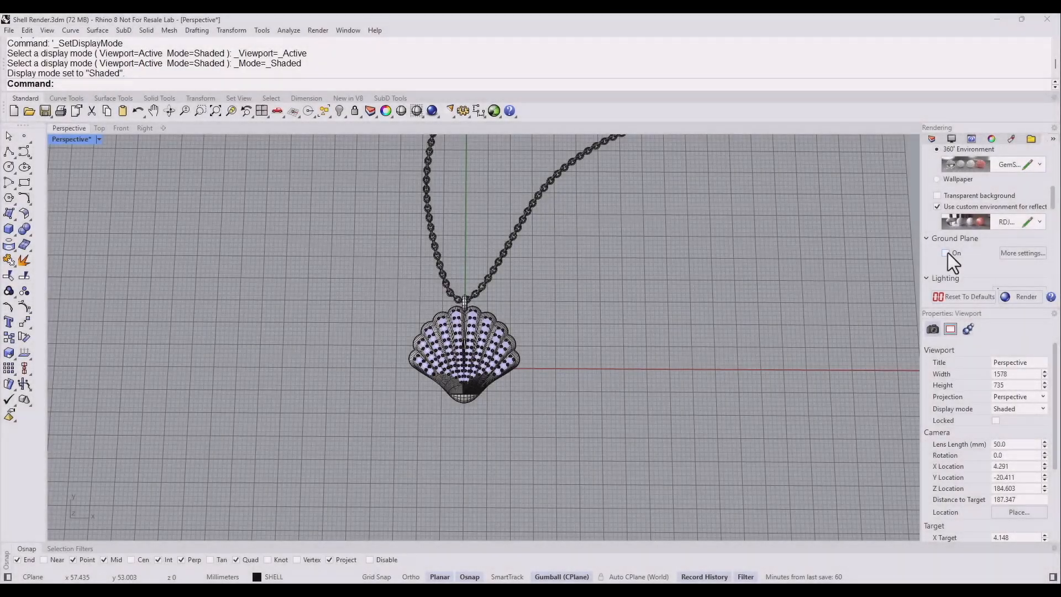
- Turn on the ground plane and switch the Perspective view to Raytraced display
{"action": "left_click", "coordinate": [946, 253]}
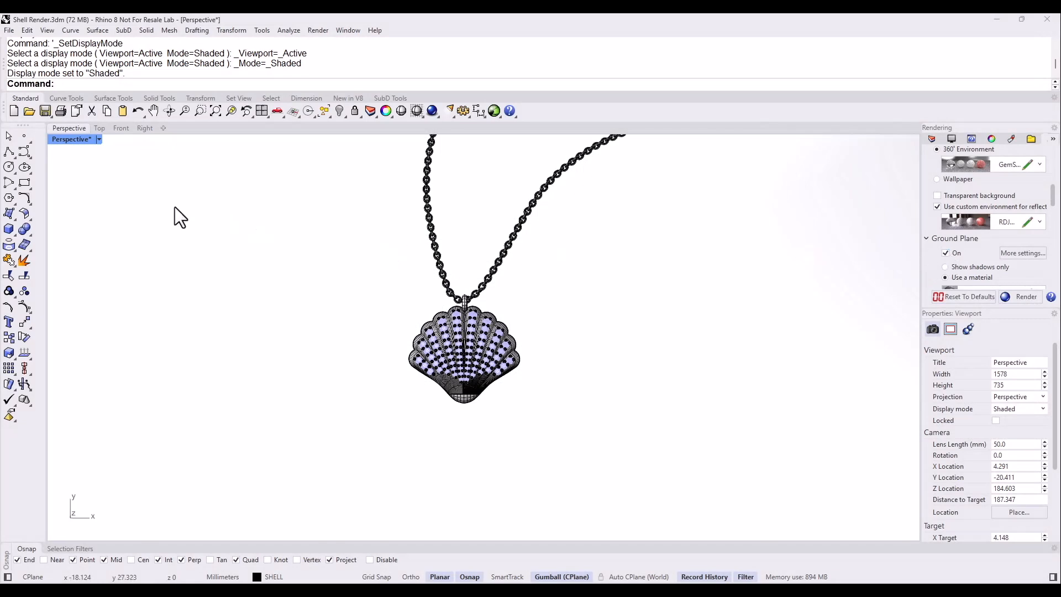
{"action": "left_click", "coordinate": [100, 141]}
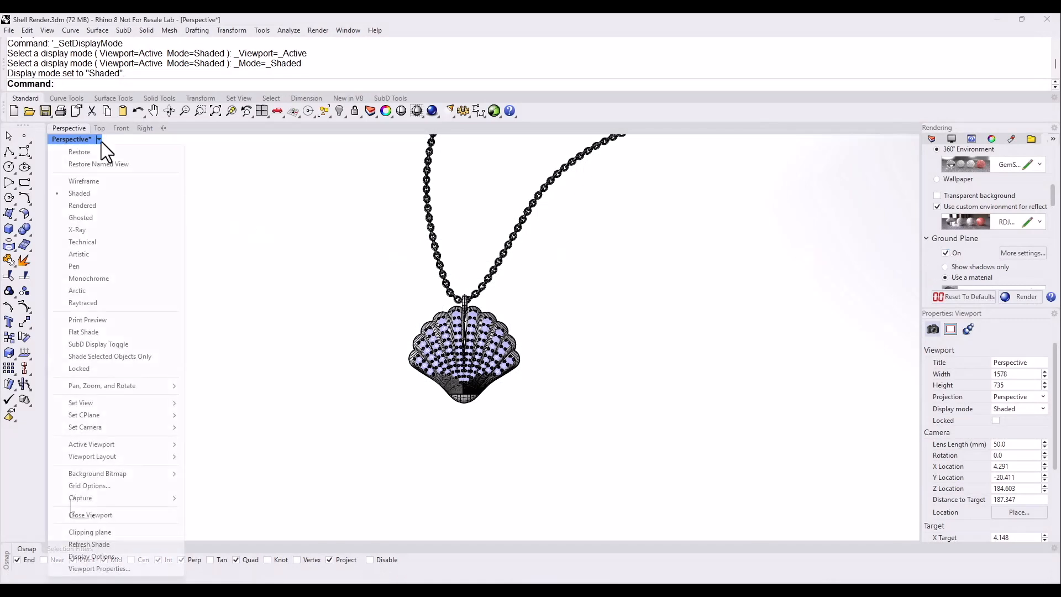
{"action": "left_click", "coordinate": [100, 303]}
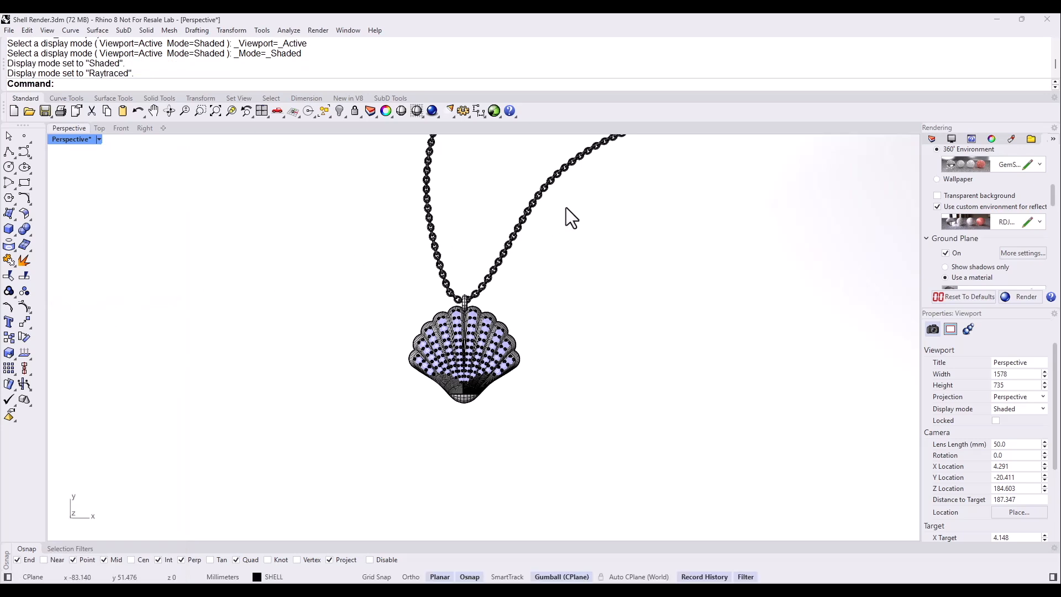